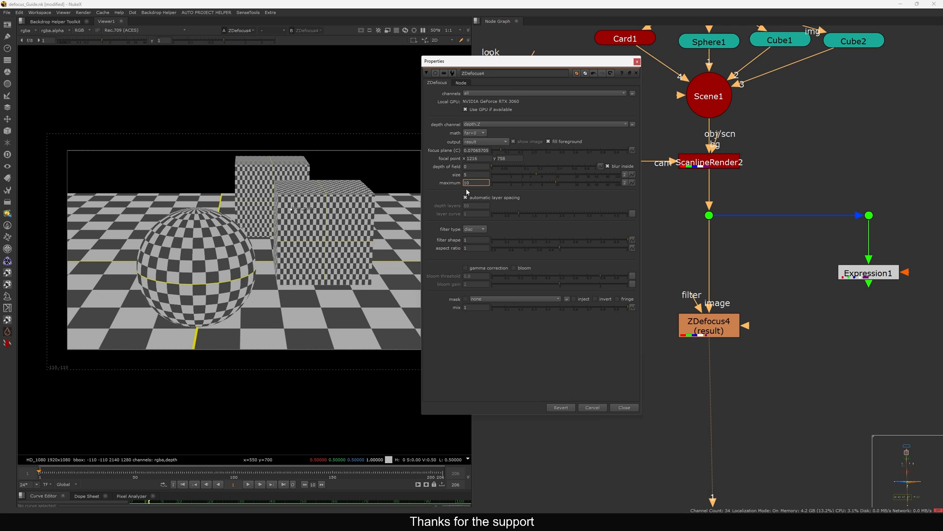
Set the ZDefocus4 maximum to 100 and its size to 50
text(0)
click(473, 174)
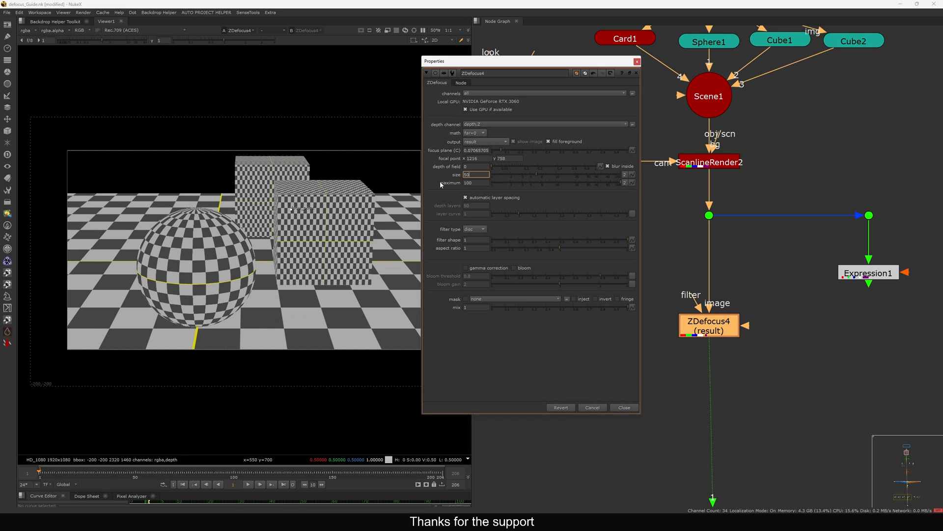
text(0)
key(Return)
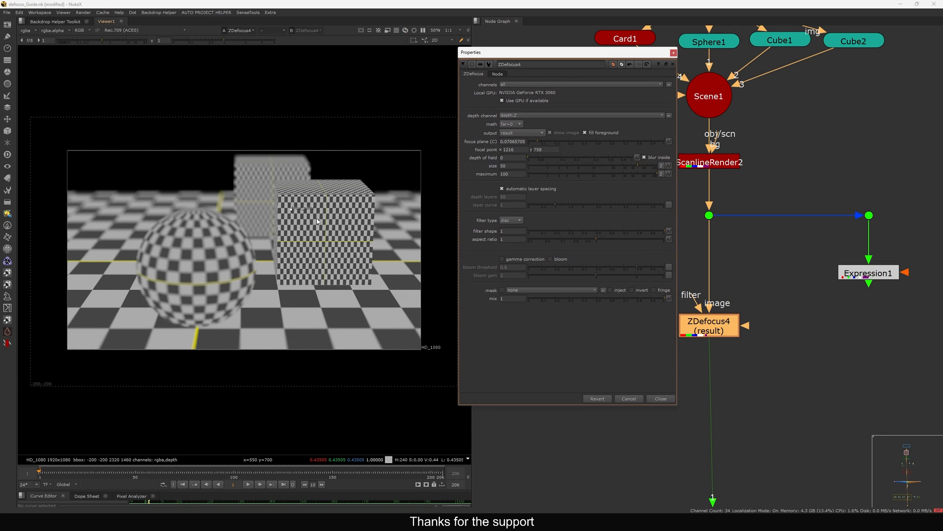
scroll(318, 222, up, 1)
Try the direct depth math on ZDefocus4 and shift the focal point back and forth on the front cube
click(511, 124)
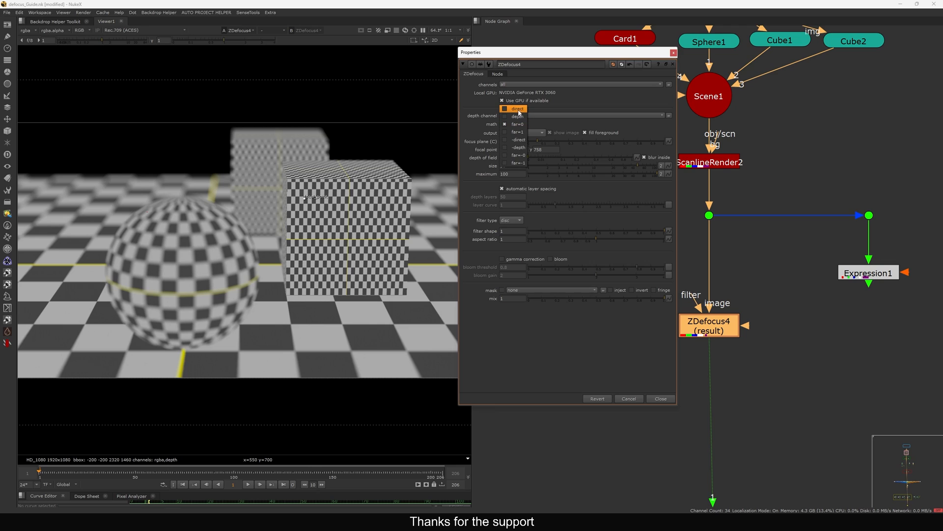
click(521, 110)
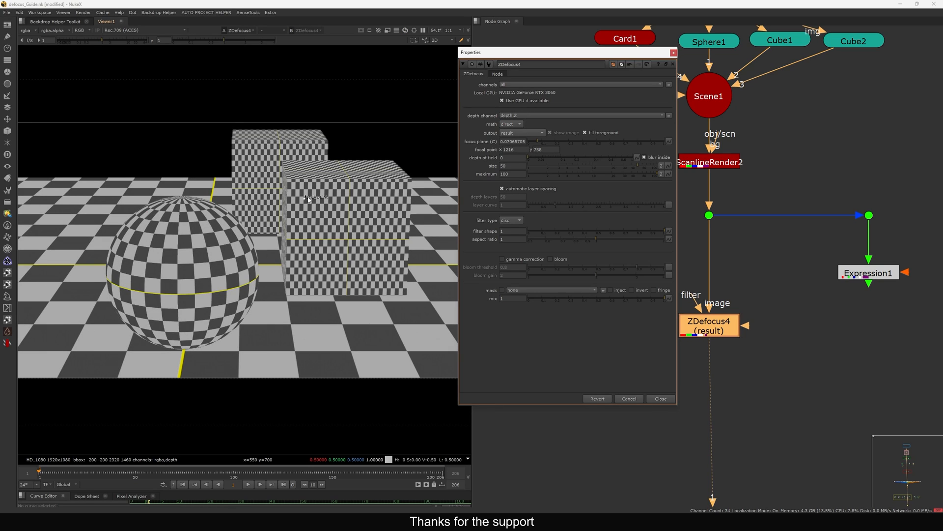
mouse_move(306, 198)
mouse_down()
mouse_move(260, 185)
mouse_move(207, 236)
mouse_move(264, 182)
mouse_move(318, 200)
mouse_up()
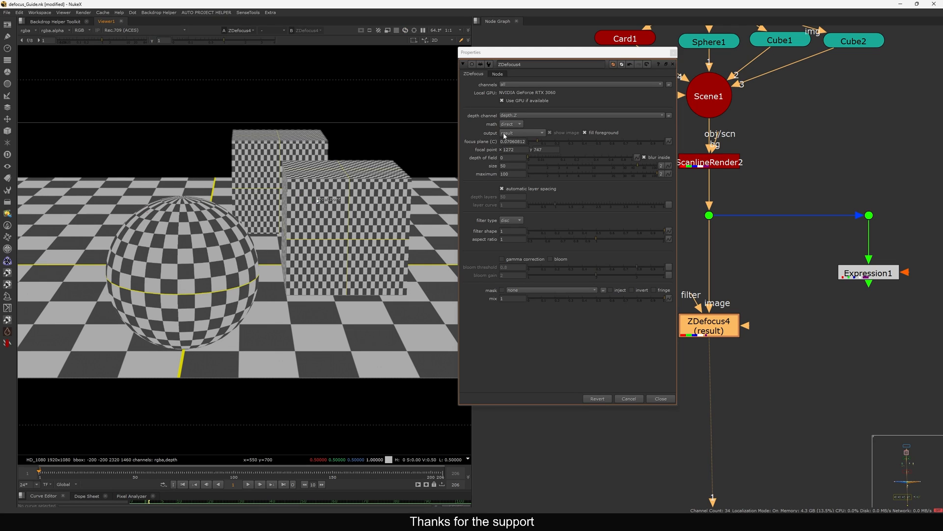
mouse_move(318, 201)
mouse_down()
mouse_move(272, 183)
mouse_move(302, 200)
mouse_up()
Try the far=-1 depth math with the focal point shifted on the front cube, and return the math to far=0
click(517, 126)
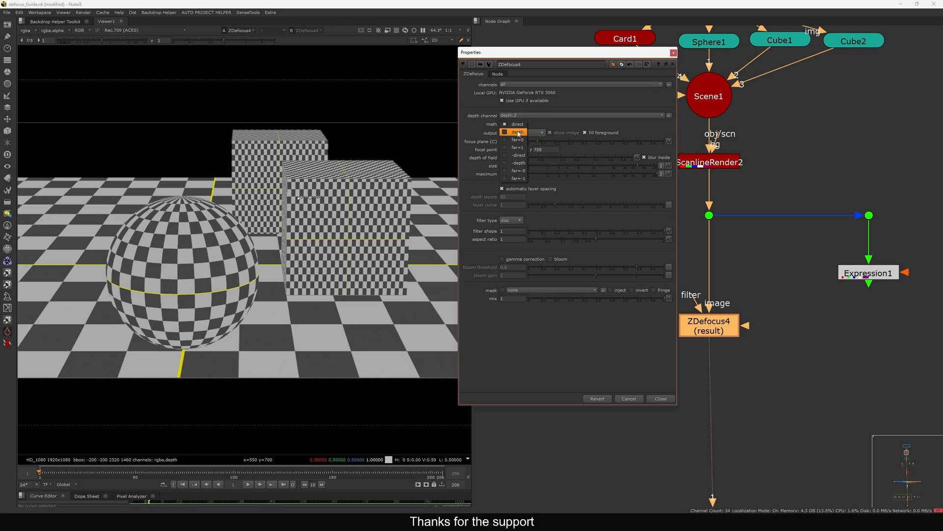
click(517, 178)
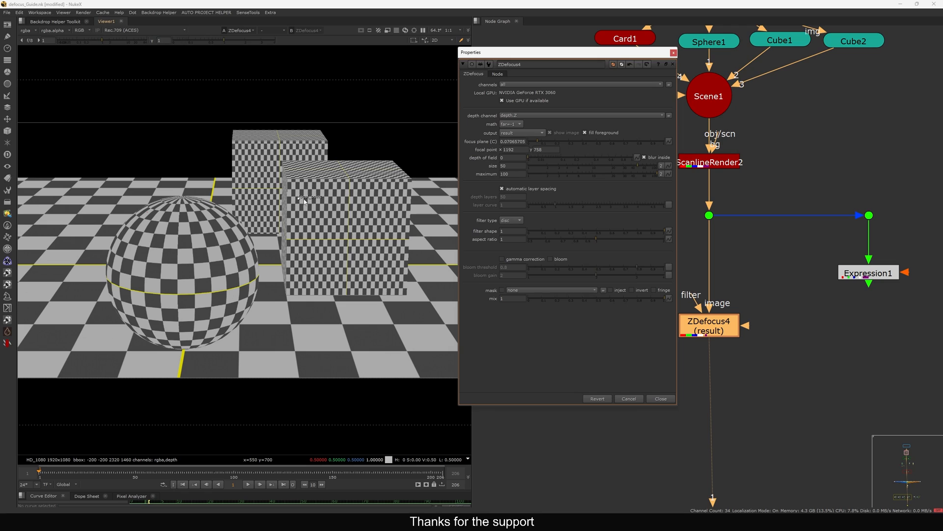
drag(298, 200, 320, 203)
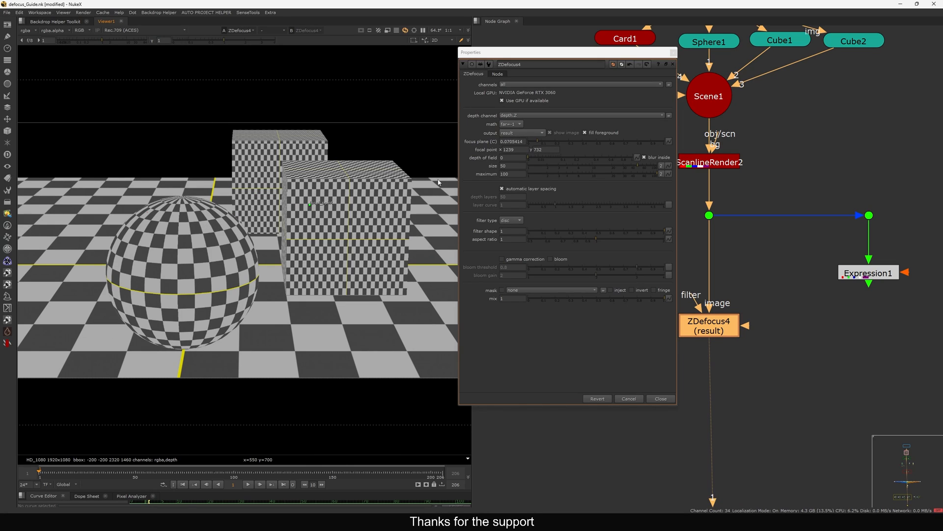
click(511, 124)
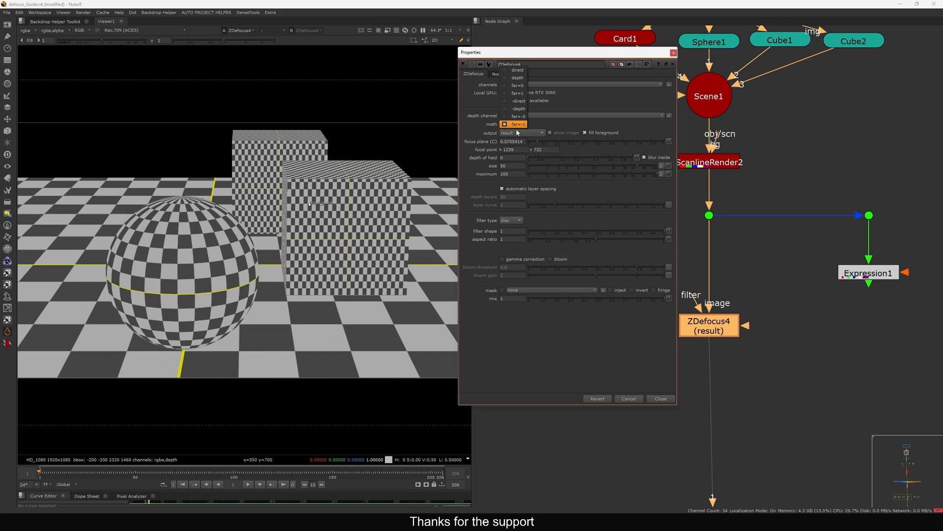
click(515, 88)
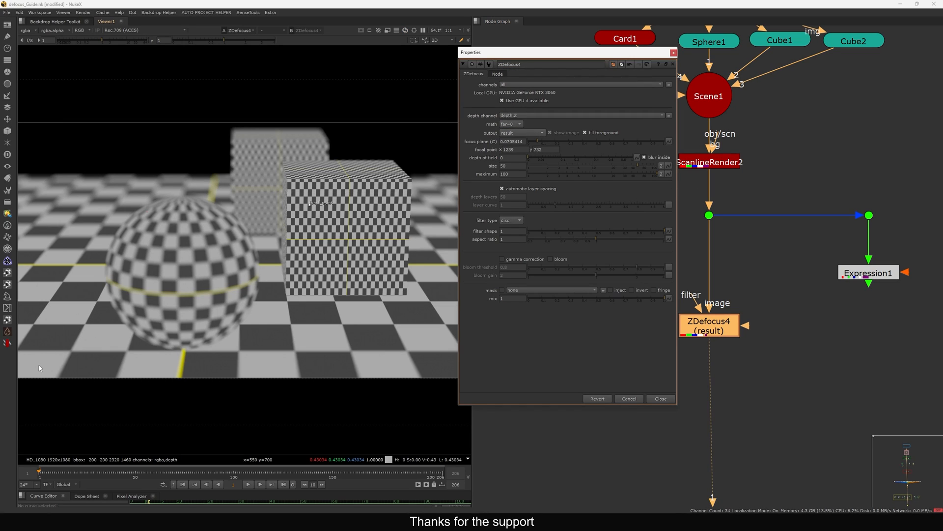
Show the Pixel Analyzer, sample the near and far floor in the defocused image, and close the ZDefocus4 properties
click(131, 496)
ctrl+click(49, 353)
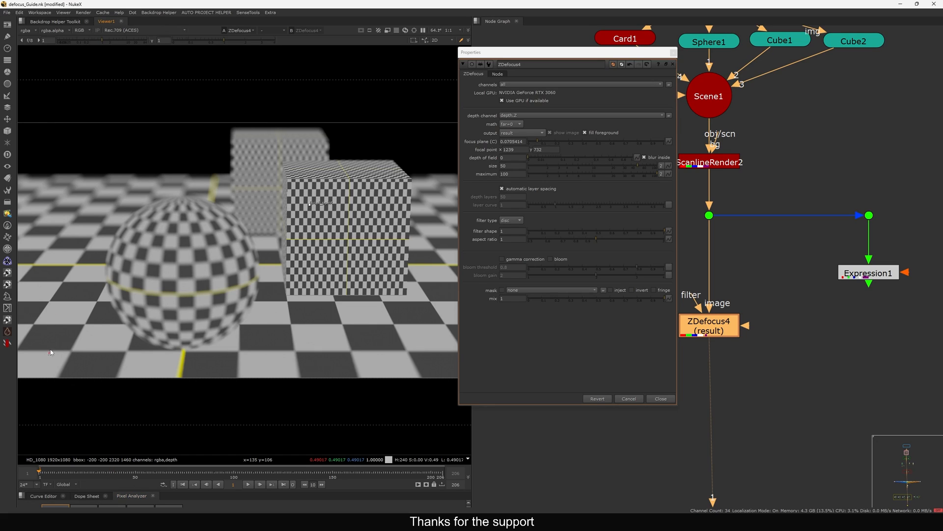
ctrl+click(118, 189)
ctrl+click(111, 191)
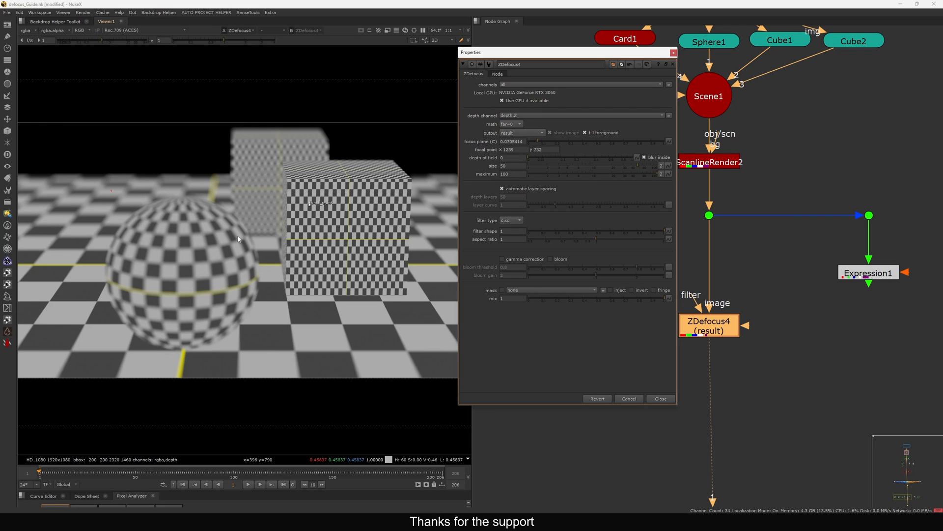
click(673, 52)
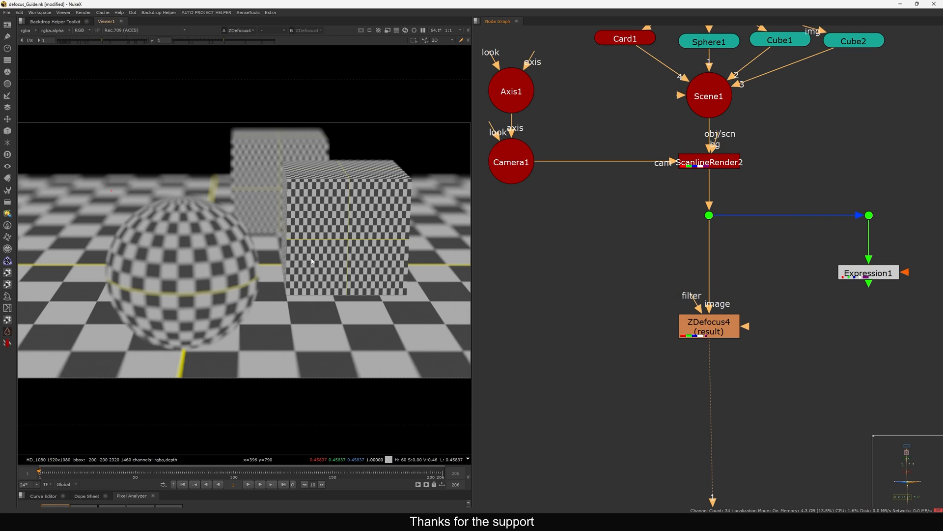
Set the ZDefocus4 size to 100 and move the focal point onto the far floor at about x 786, y 805
double_click(715, 326)
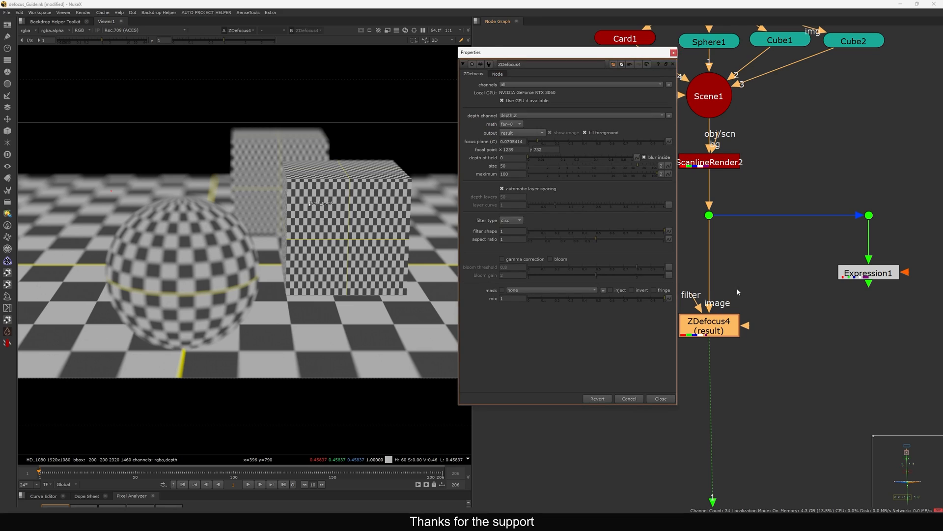
middle_drag(737, 290, 766, 266)
drag(512, 166, 496, 167)
text(1)
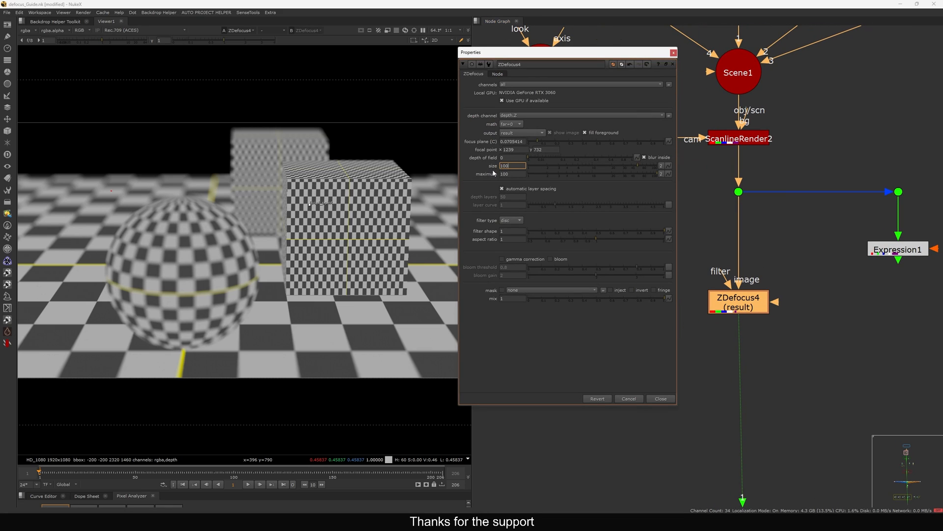
text(00)
key(Return)
drag(309, 207, 209, 185)
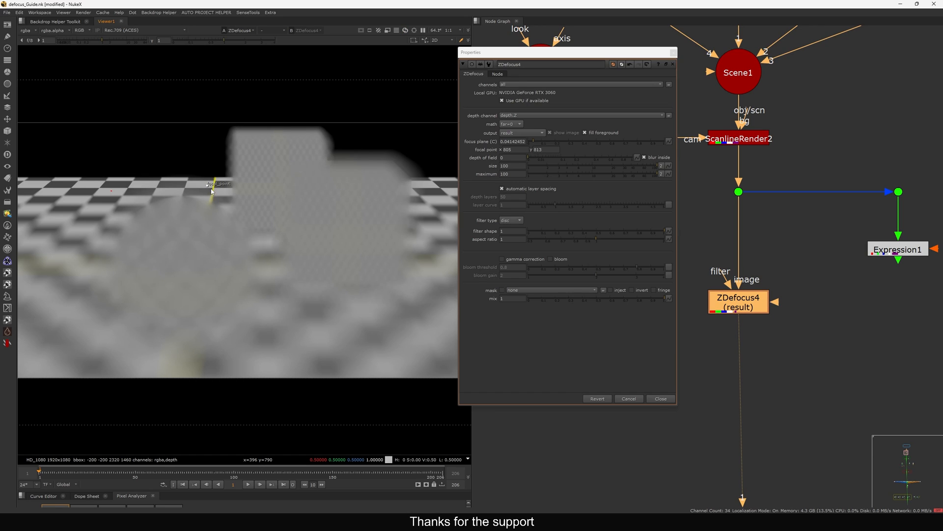
mouse_move(209, 186)
mouse_down()
mouse_move(326, 205)
mouse_move(203, 190)
mouse_up()
click(712, 229)
key(Tab)
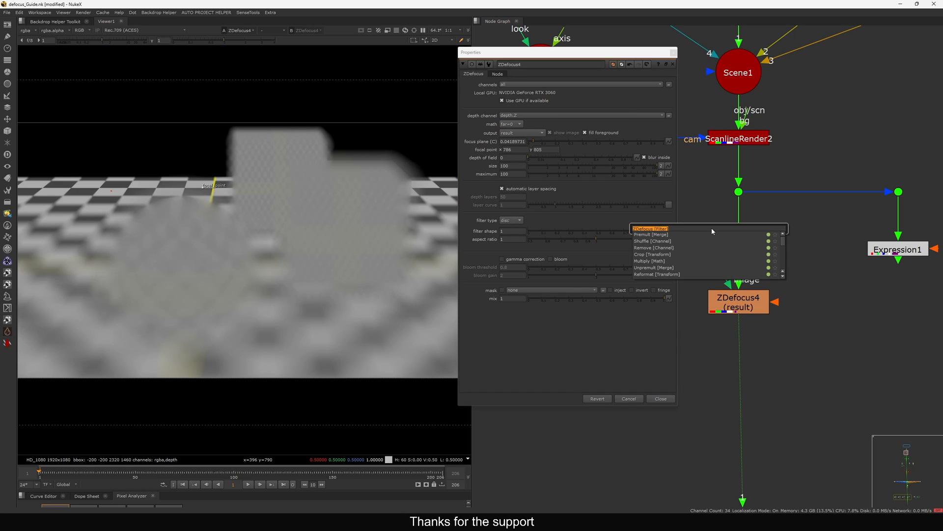
key(Escape)
Close the ZDefocus4 properties and view the output of the dot feeding Expression1
click(661, 398)
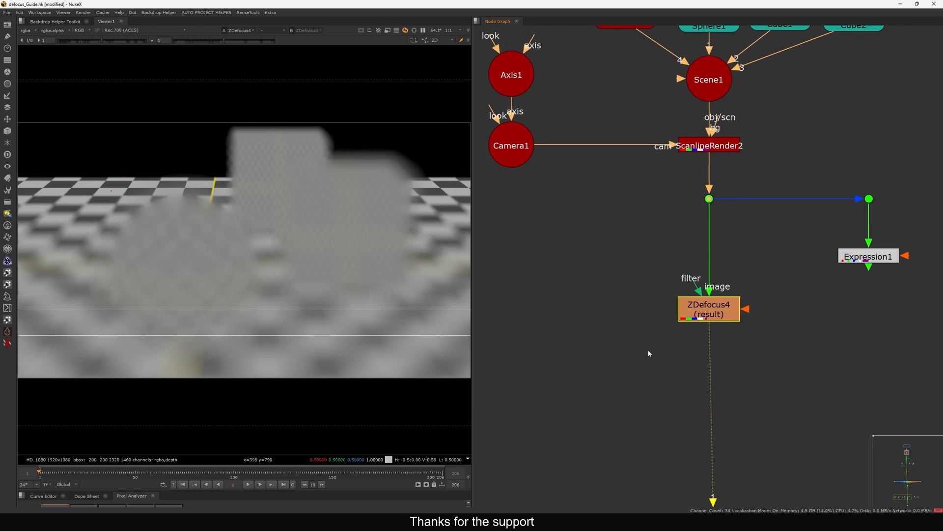
click(712, 310)
middle_drag(740, 292, 646, 315)
drag(633, 328, 633, 296)
middle_drag(771, 282, 715, 302)
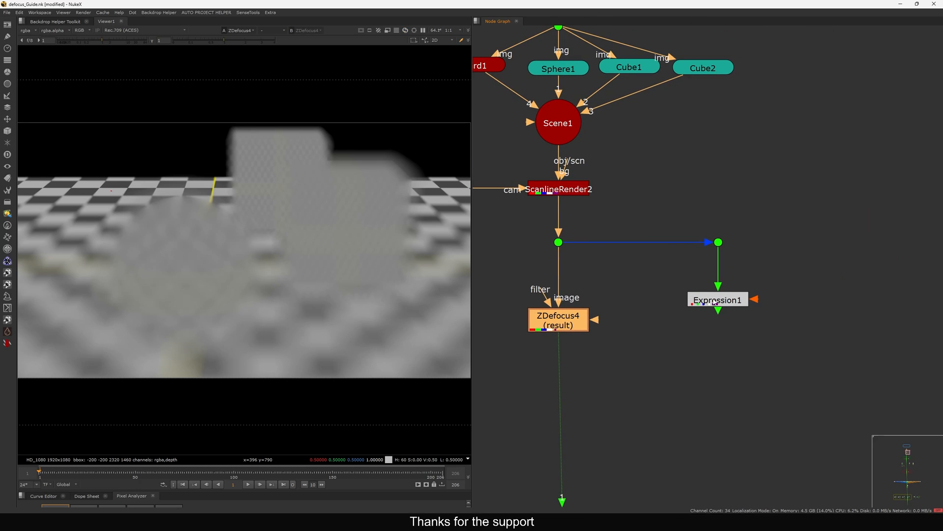
drag(789, 214, 664, 269)
key(1)
double_click(709, 300)
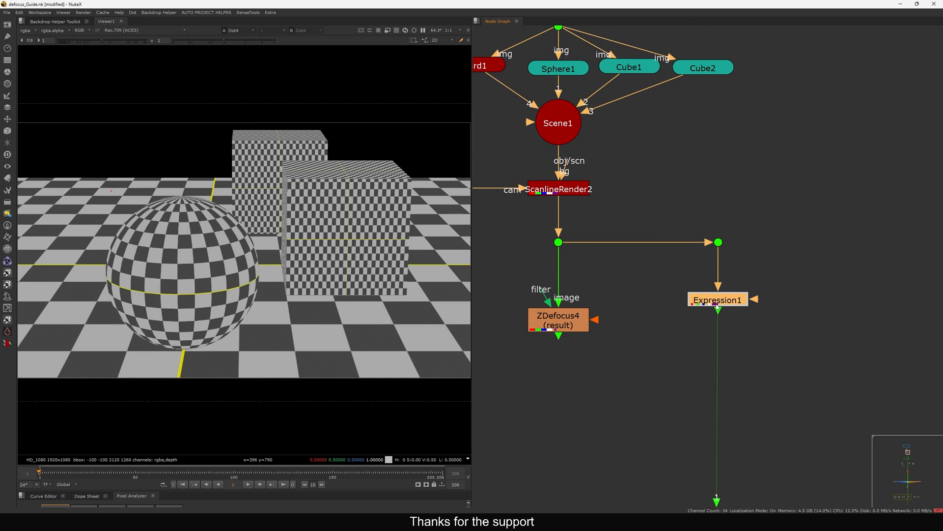
Display the depth layer with the viewer gain at 11 and sample the depth of the near and far floor
click(30, 32)
click(35, 71)
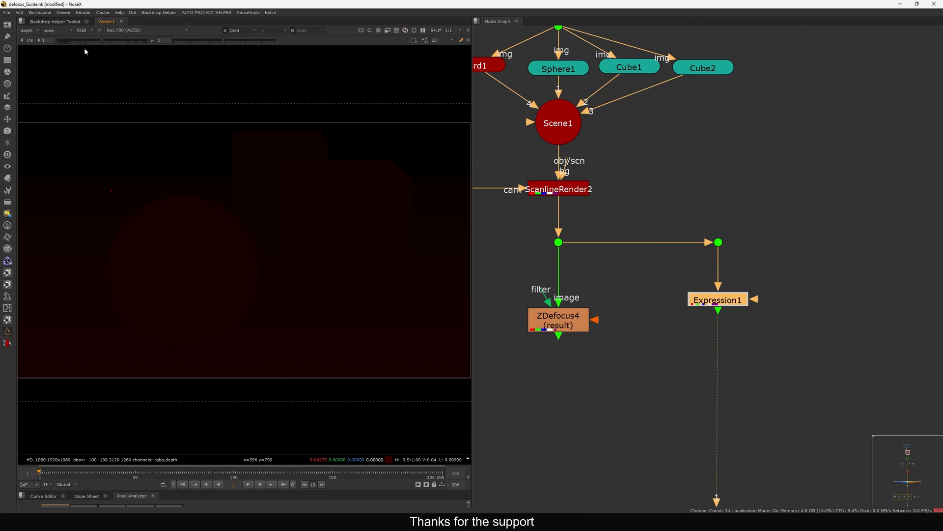
drag(104, 42, 128, 41)
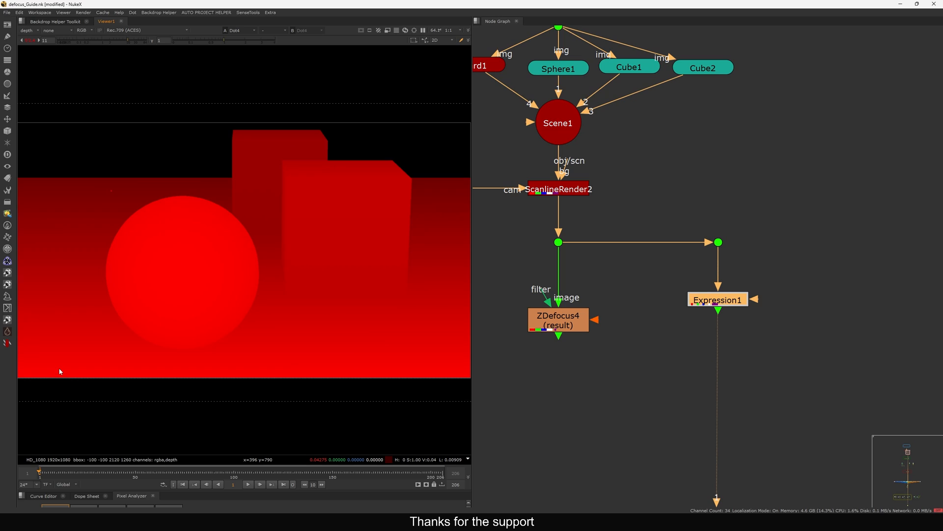
ctrl+drag(53, 342, 79, 369)
ctrl+drag(107, 185, 146, 192)
Add a new Expression node on its own dot branch beside Expression1, connected to the dot feeding Expression1
click(605, 284)
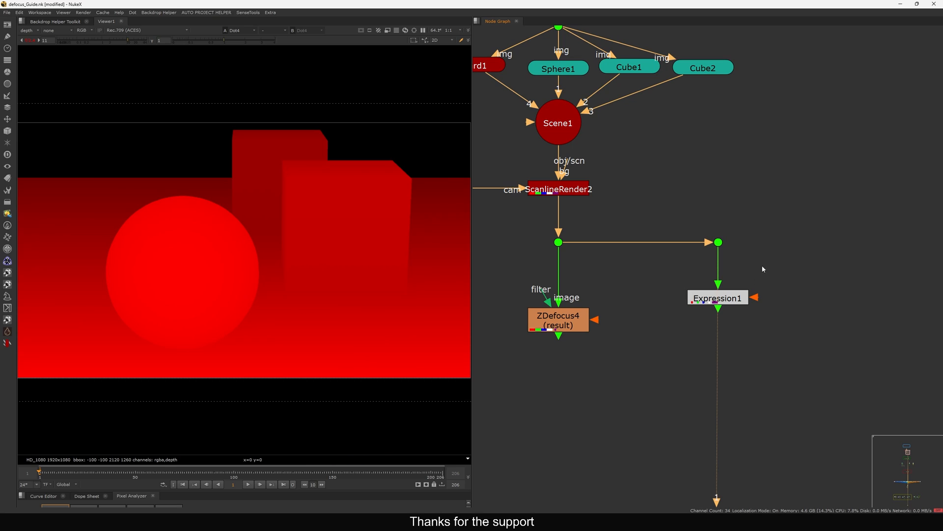
key(Tab)
text(expre)
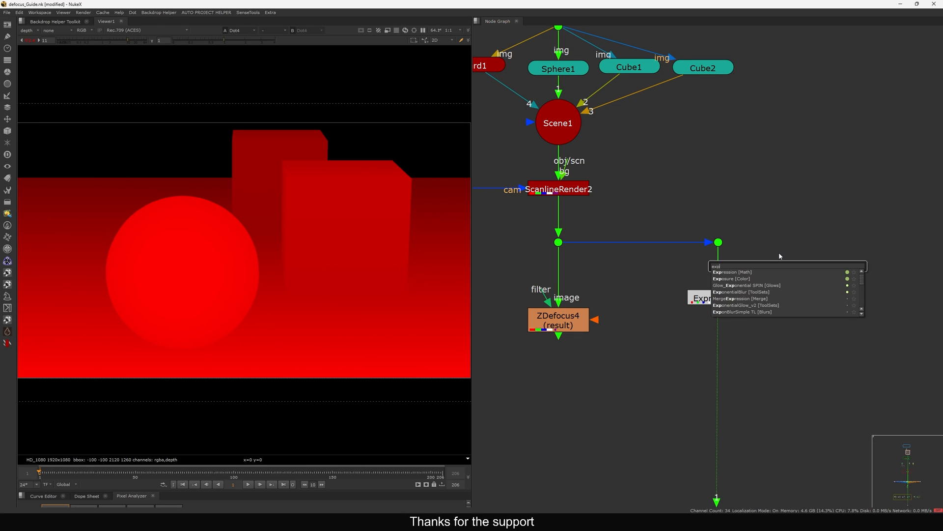
key(Return)
drag(790, 247, 719, 242)
middle_drag(718, 243, 646, 216)
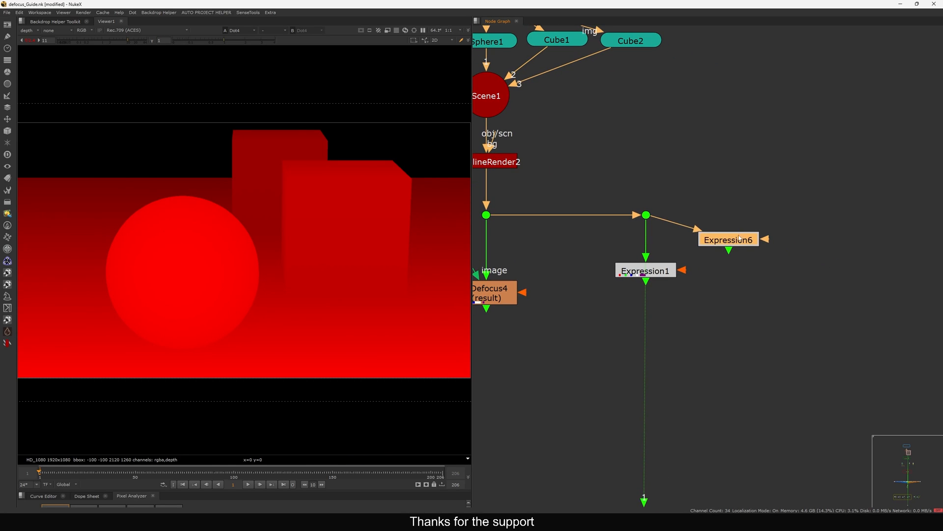
drag(734, 239, 763, 264)
Set the new Expression node's fourth channel set to depth with the expression 1/Z, and close its properties
double_click(763, 266)
drag(618, 195, 567, 96)
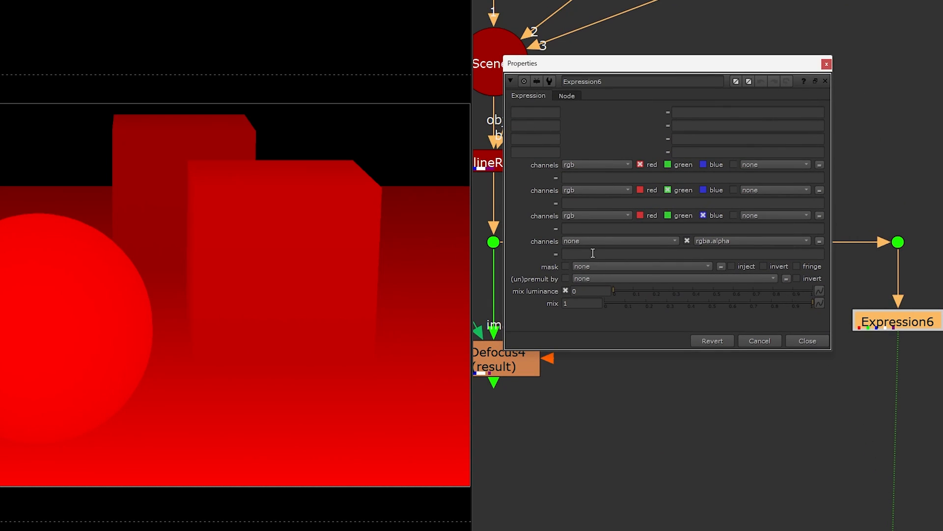
click(587, 239)
click(590, 298)
click(589, 254)
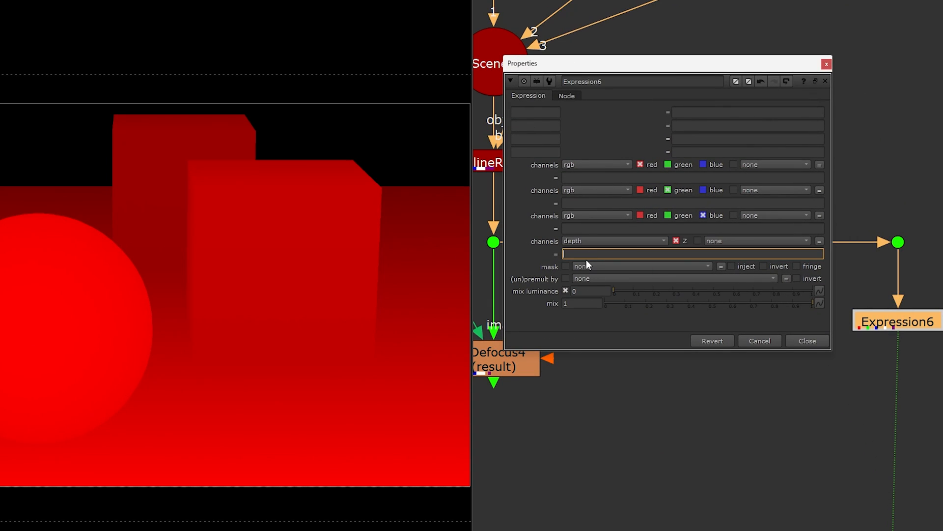
text(1/Z)
key(Return)
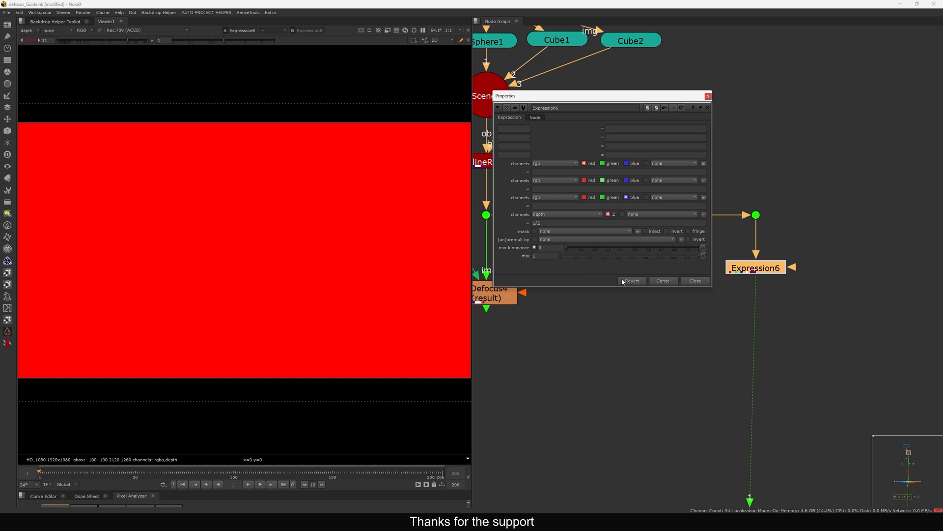
click(696, 283)
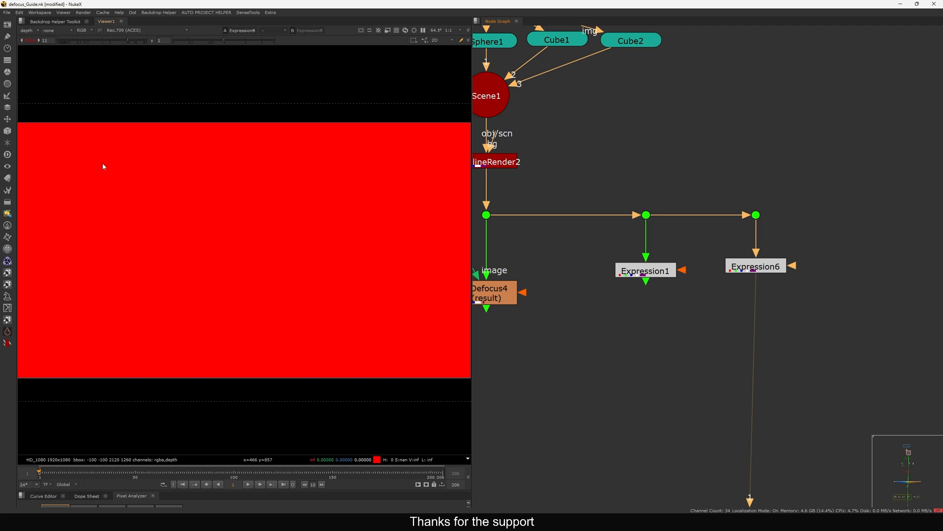
Disable and re-enable the new Expression node repeatedly to compare the original depth with the 1/Z result
click(745, 272)
key(d)
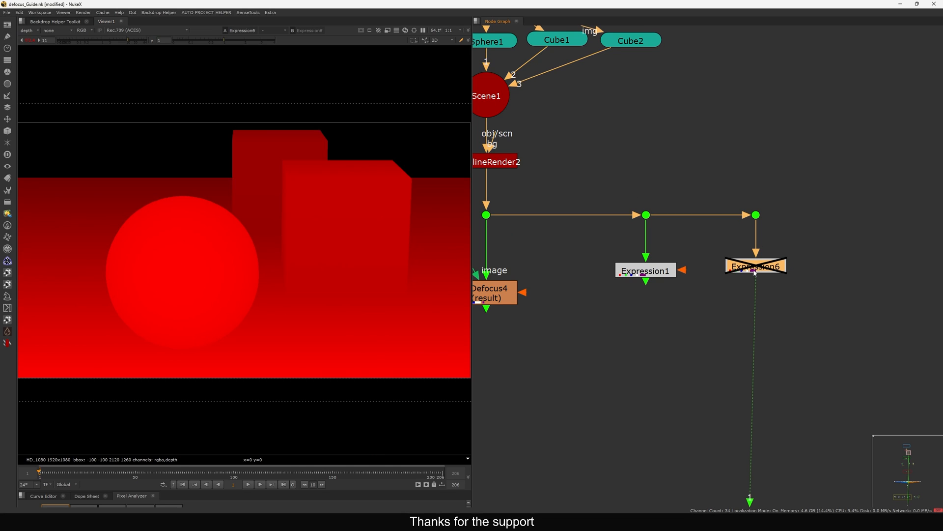
key(d)
key(d)
key(d)
key(d)
key(d)
key(d)
key(d)
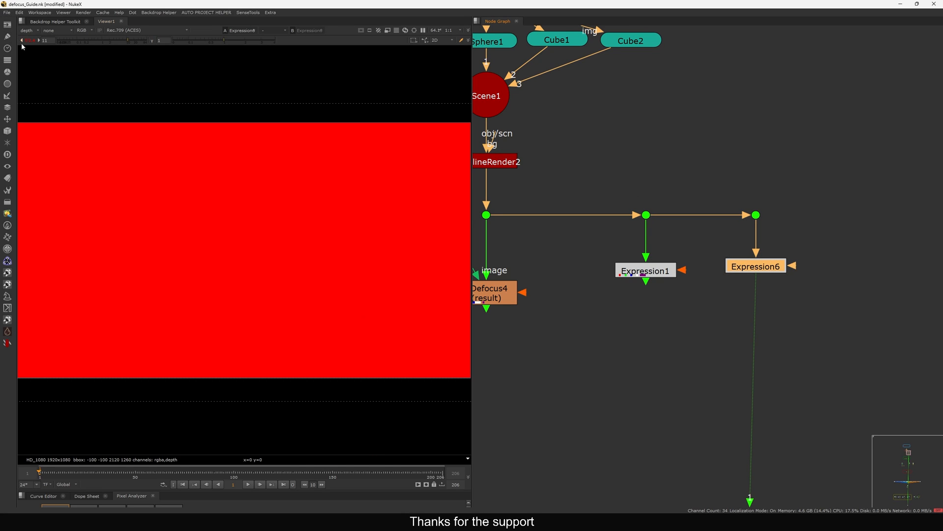
Lower the viewer gain to 0.026 and sample the inverted depth on the sphere and the far floor
drag(99, 41, 62, 48)
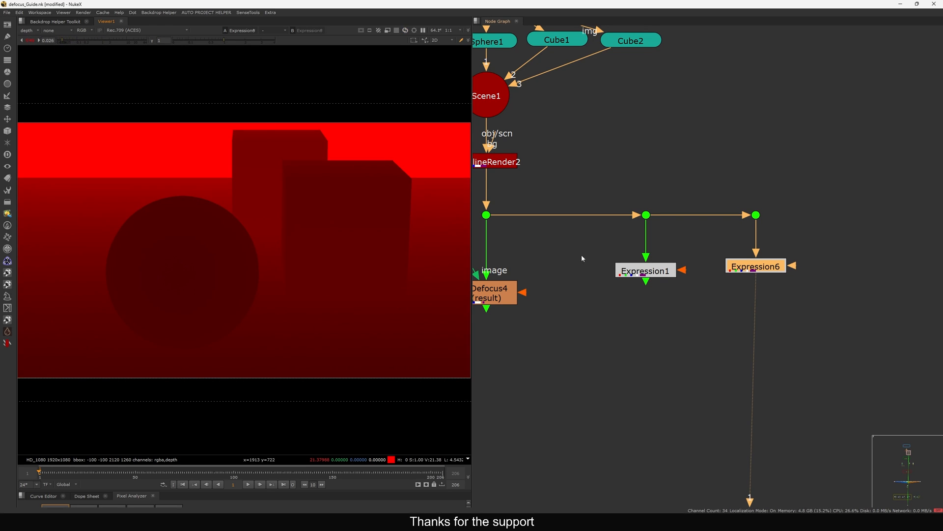
middle_drag(172, 256, 209, 255)
ctrl+click(223, 279)
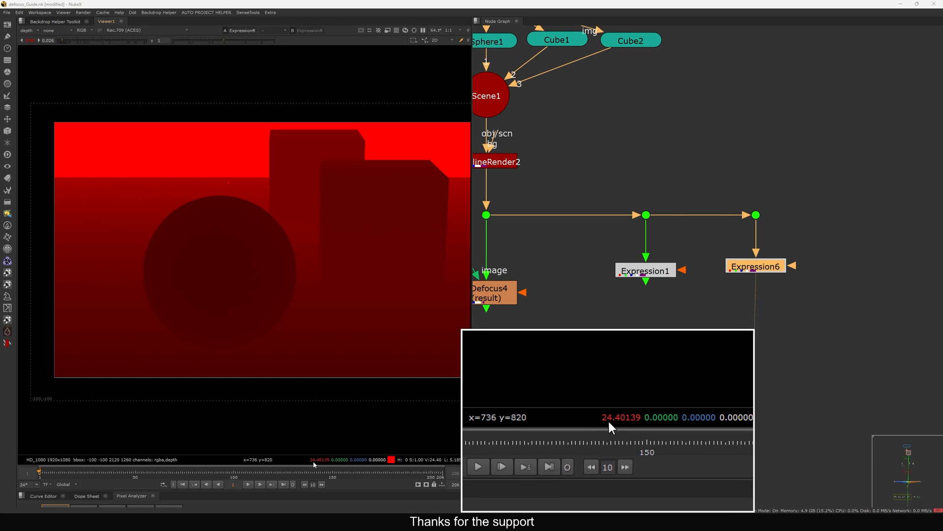
View the dot below ScanlineRender2, inspect the camera and objects in the 3D view, and return to 2D
middle_drag(492, 198, 591, 211)
click(584, 228)
key(1)
key(Tab)
ctrl+drag(276, 251, 172, 215)
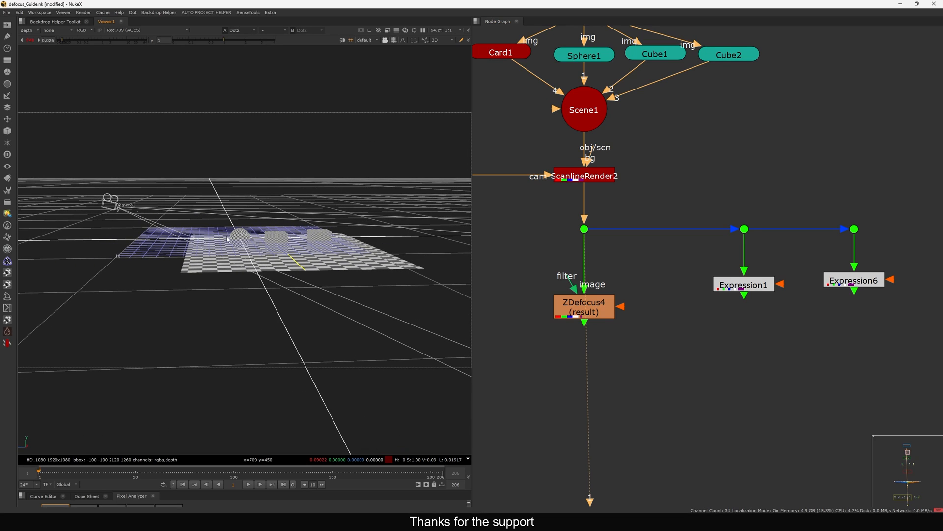
key(Tab)
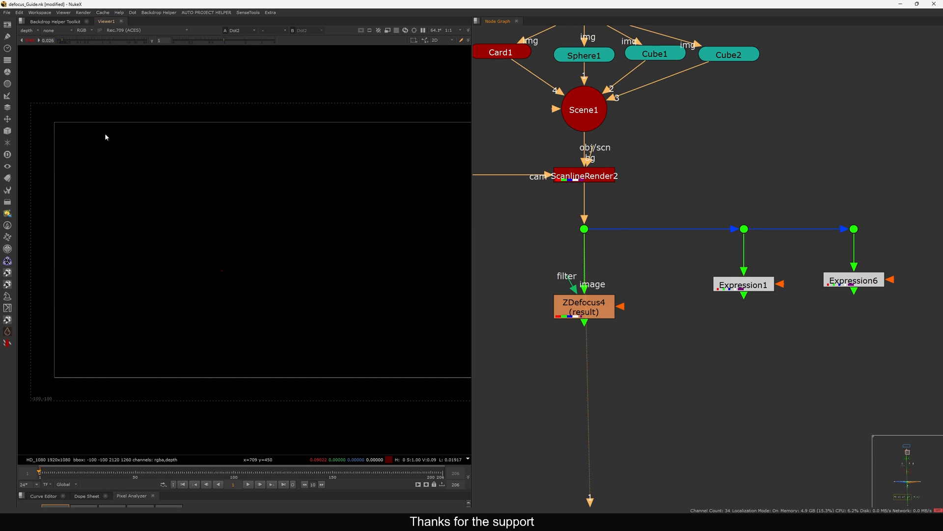
Reset the viewer gain, raise it to 7.5 to inspect the original depth, and reset it again
ctrl+click(115, 40)
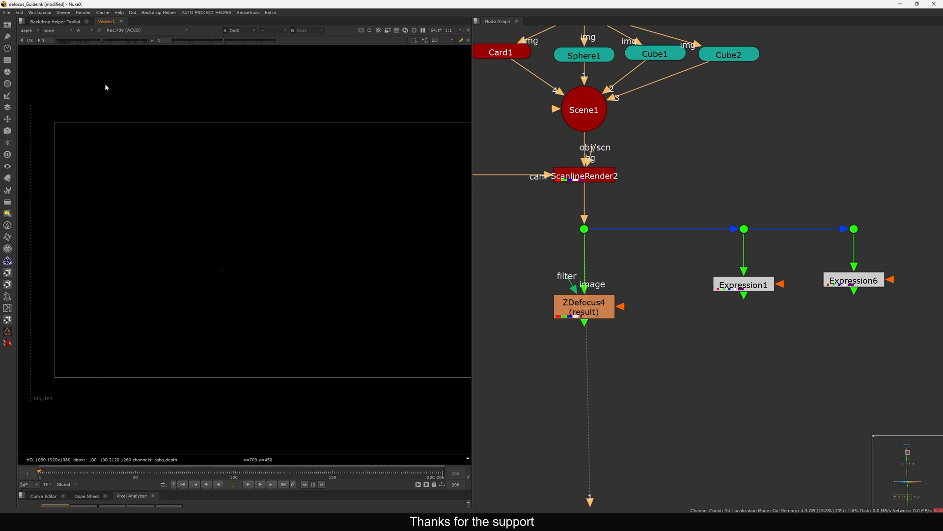
drag(106, 43, 121, 64)
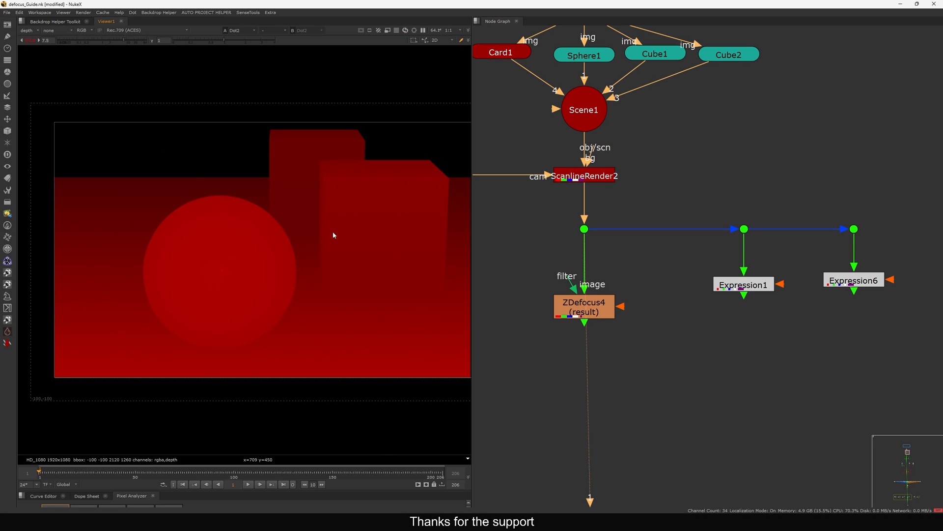
ctrl+click(109, 41)
View the depth at the dot above Expression6, then view Expression6's output for comparison
middle_drag(855, 279, 778, 271)
click(782, 269)
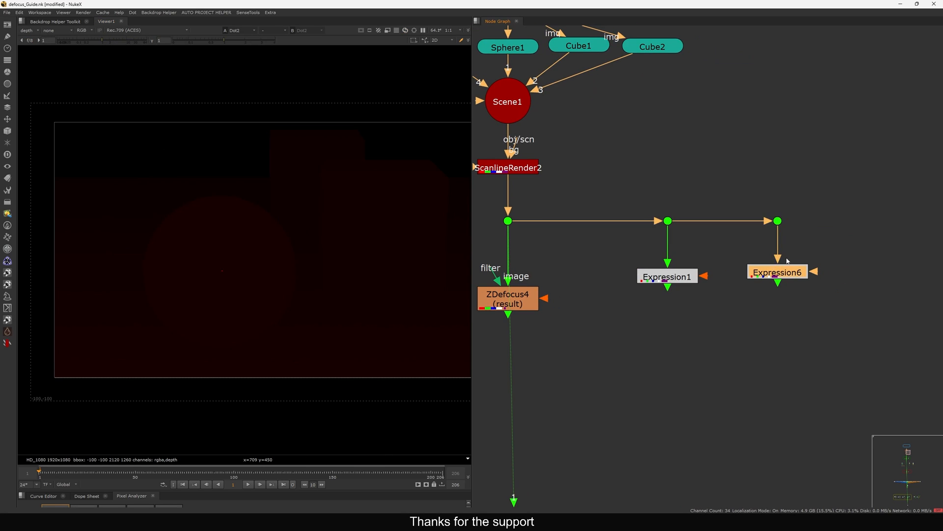
click(777, 221)
key(1)
drag(750, 268, 747, 269)
key(1)
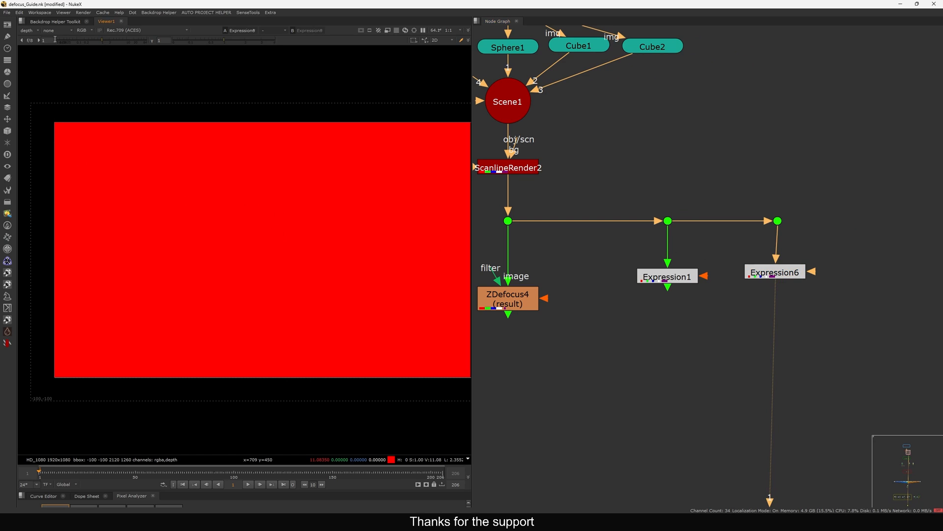
drag(86, 42, 61, 41)
Add a ZDefocus node below Expression6, using all channels and depth.Z as its depth channel
key(Tab)
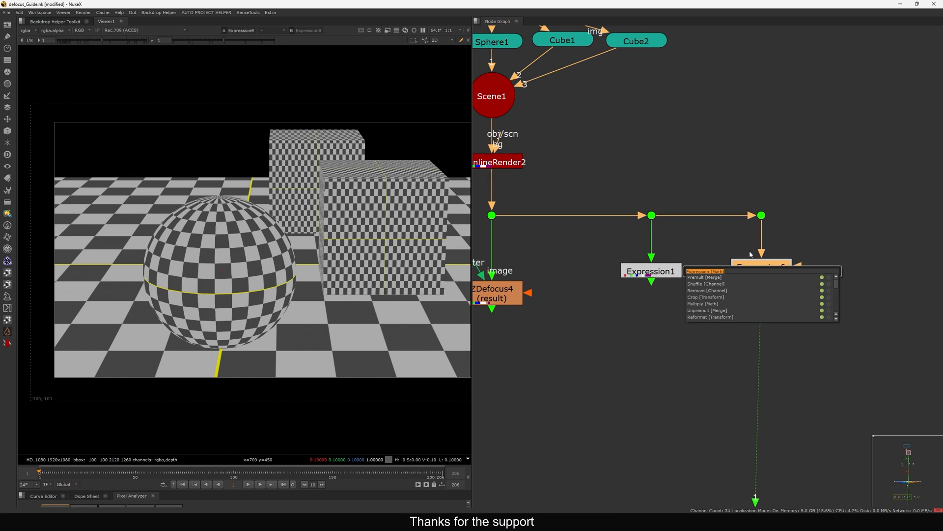
text(zde)
key(Down)
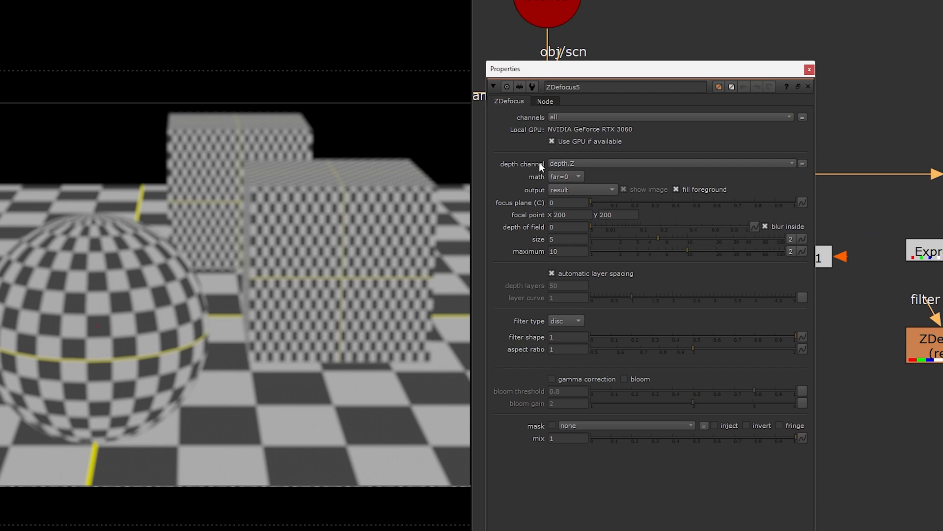
click(569, 116)
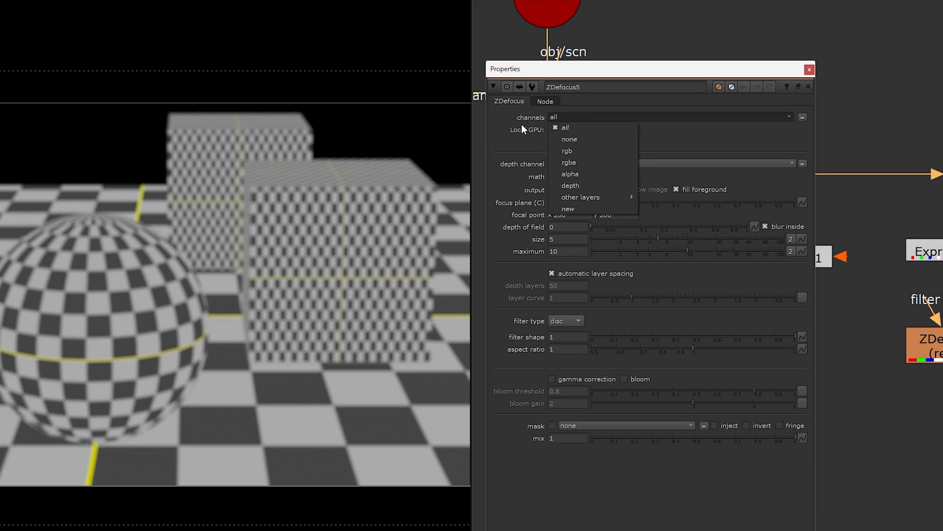
click(521, 124)
click(577, 163)
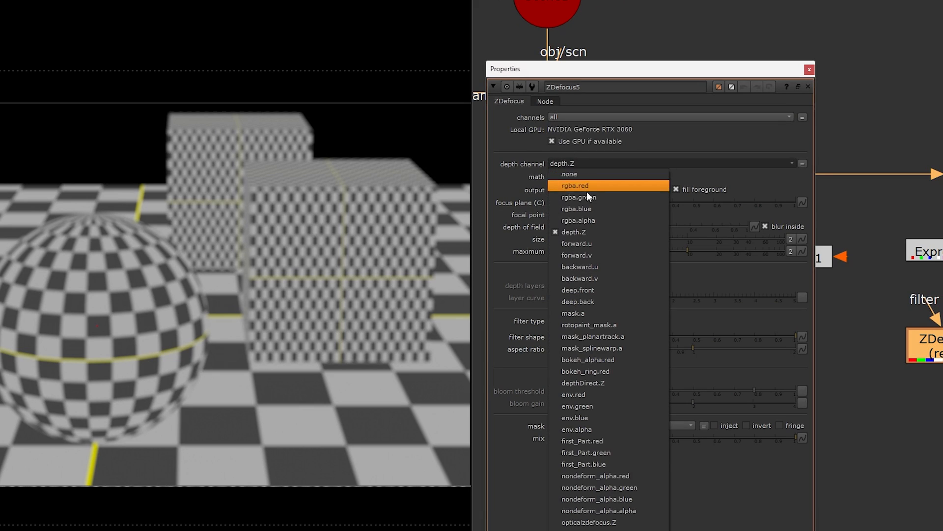
click(586, 229)
drag(942, 342, 942, 339)
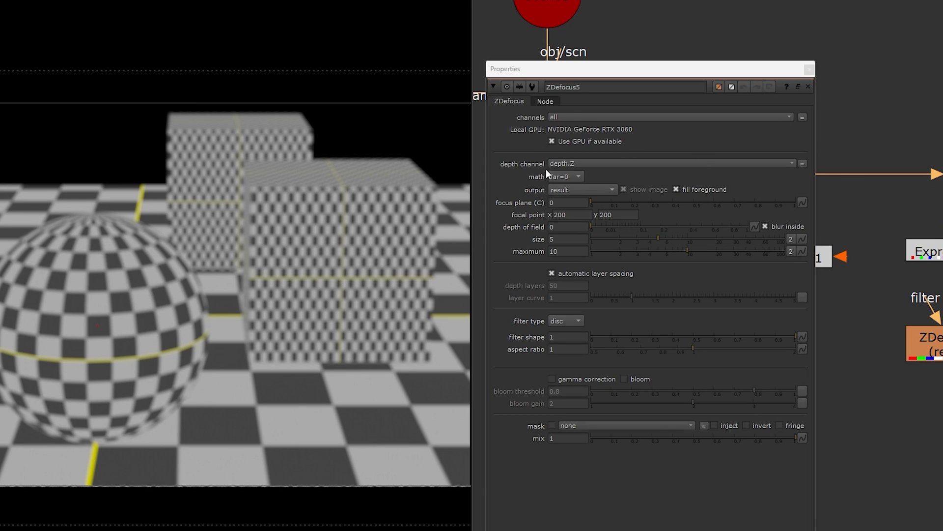
Set the new ZDefocus node's math mode to depth and keep its properties window clear of the image
drag(614, 70, 574, 50)
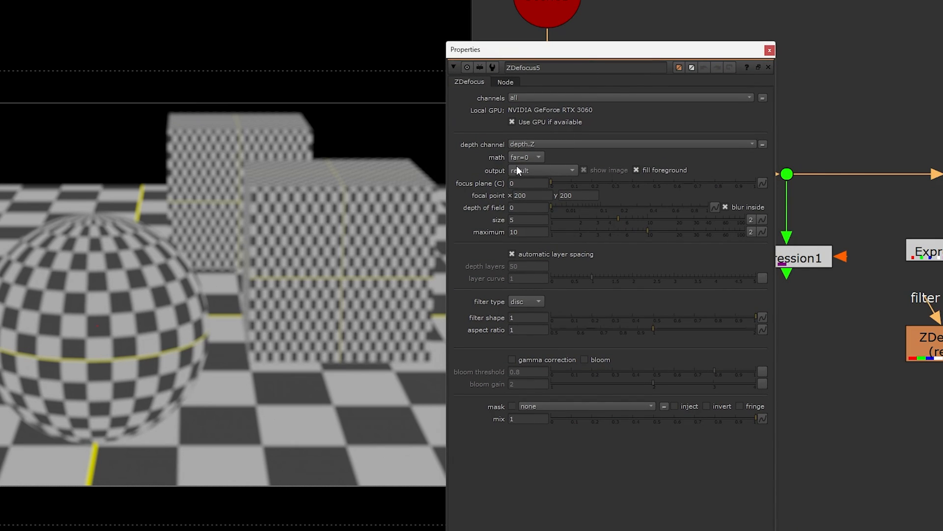
click(526, 157)
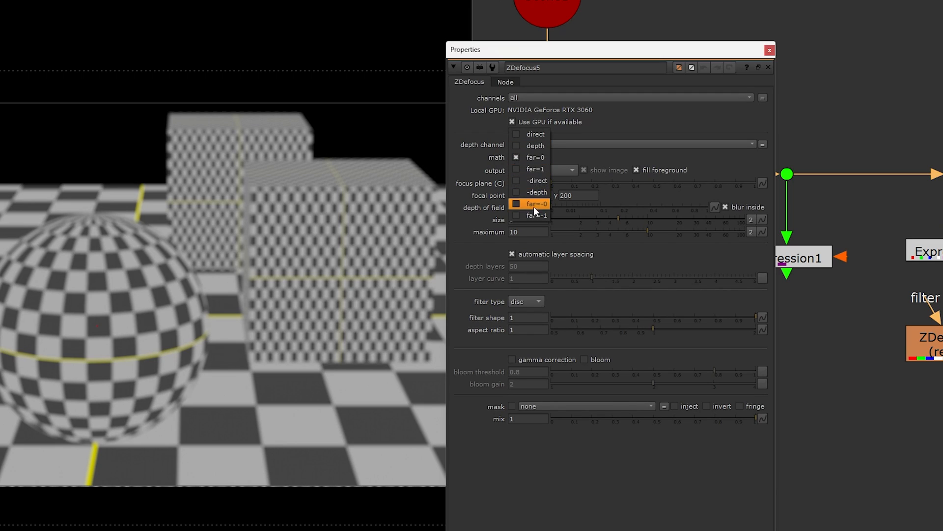
click(535, 147)
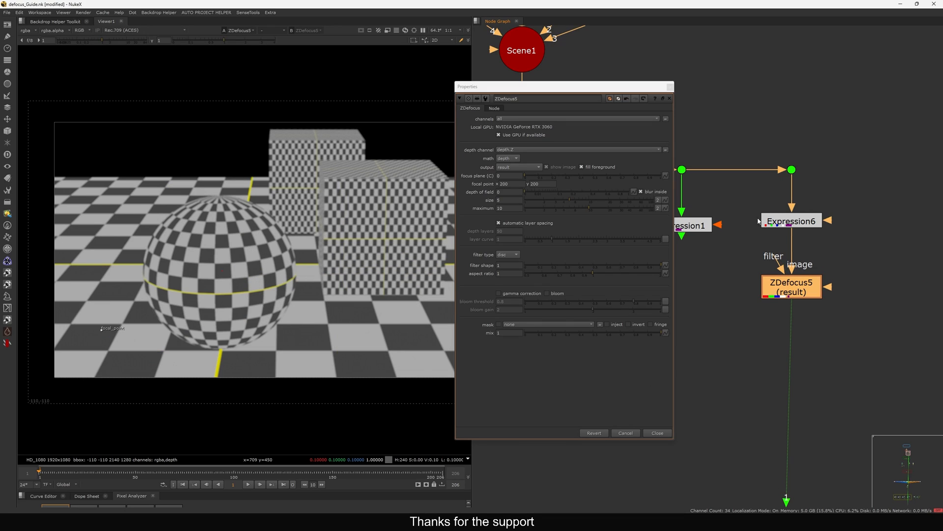
drag(547, 87, 553, 82)
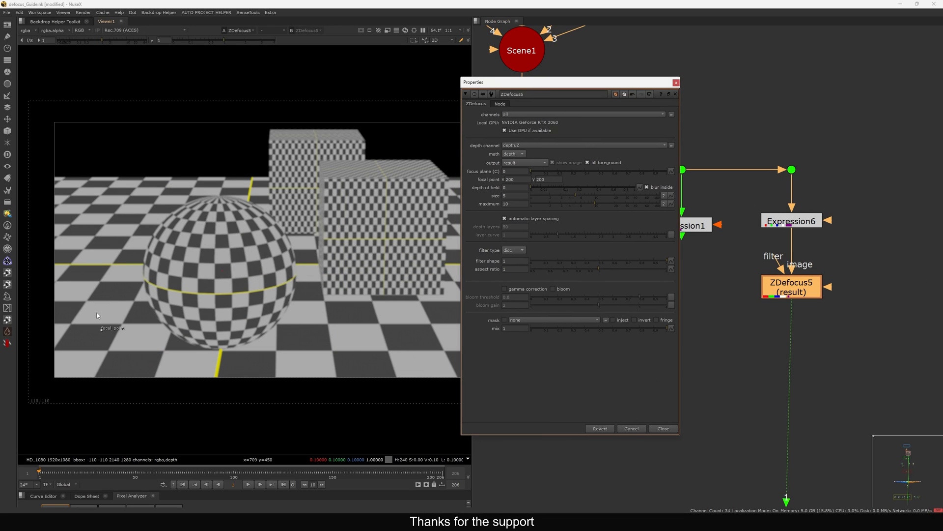
Place the focal point on the front cube, set maximum and size to 100, and close the properties
drag(101, 334, 340, 220)
click(516, 203)
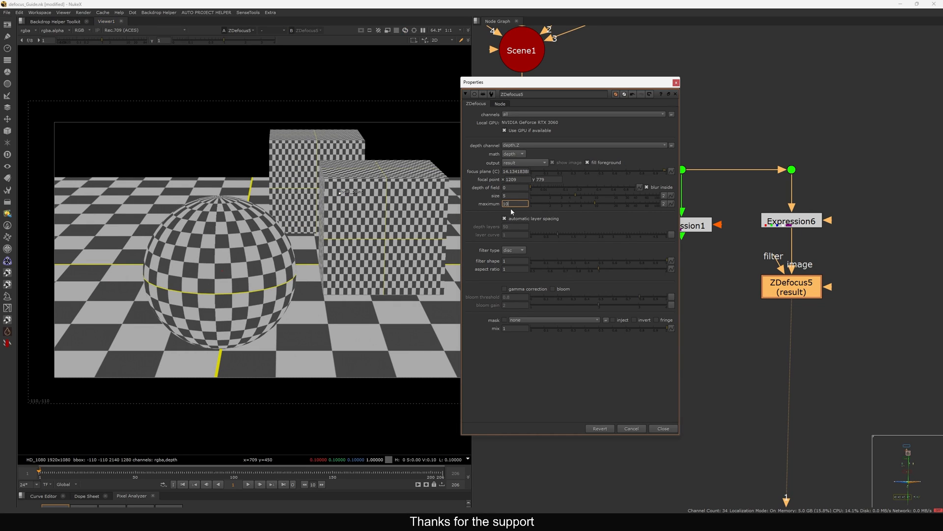
text(0)
key(Return)
double_click(506, 195)
text(100)
key(Return)
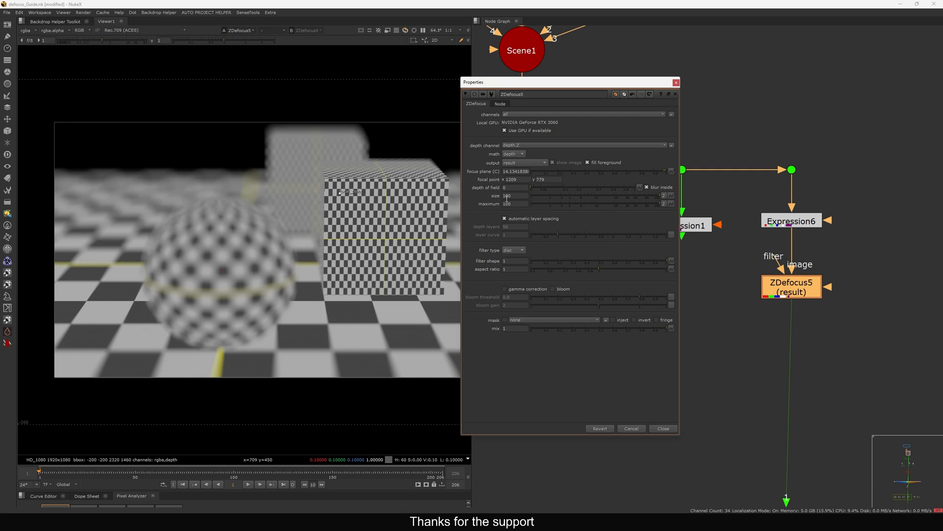
click(676, 83)
Connect ZDefocus4 to viewer input 1 and ZDefocus5 to viewer input 2
middle_drag(585, 239, 663, 231)
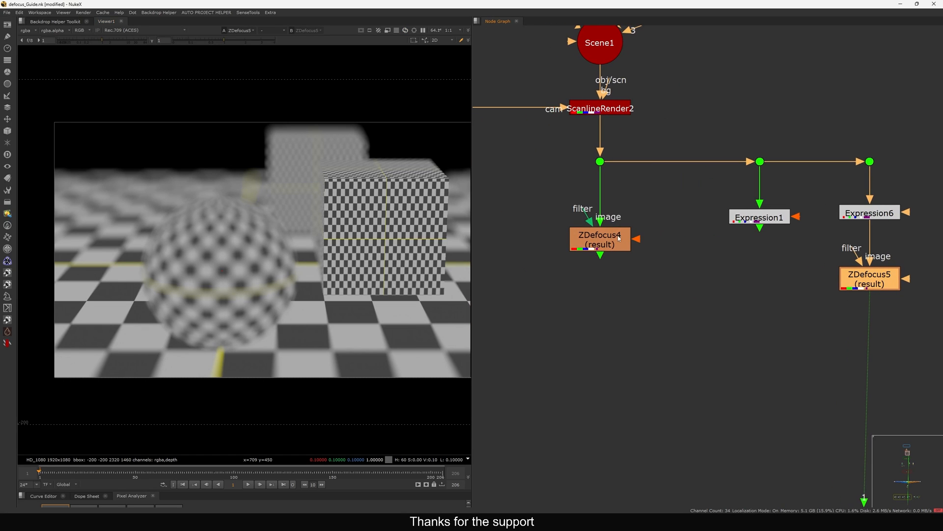
drag(600, 241, 604, 253)
key(1)
double_click(604, 251)
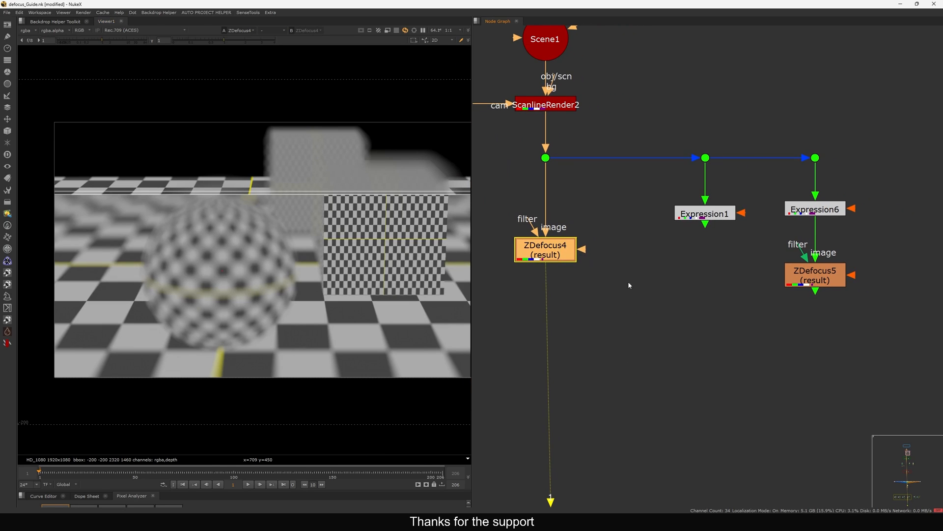
click(803, 278)
key(2)
click(718, 330)
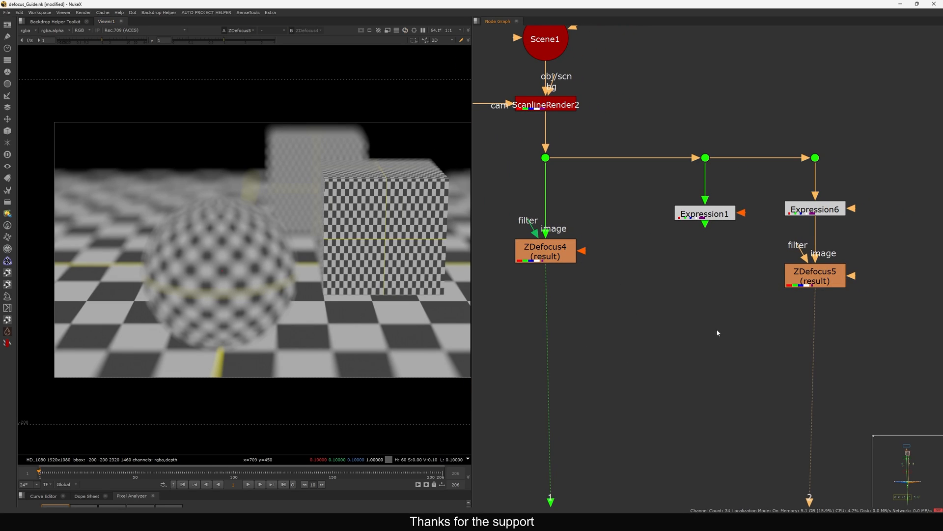
Switch the viewer repeatedly between the ZDefocus4 and ZDefocus5 results to compare their blur
key(1)
key(2)
key(1)
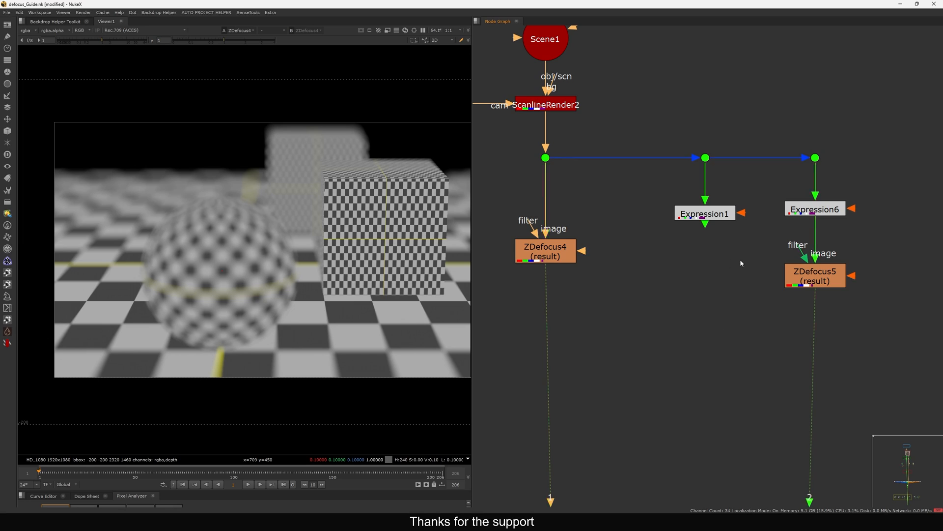
key(2)
key(1)
key(2)
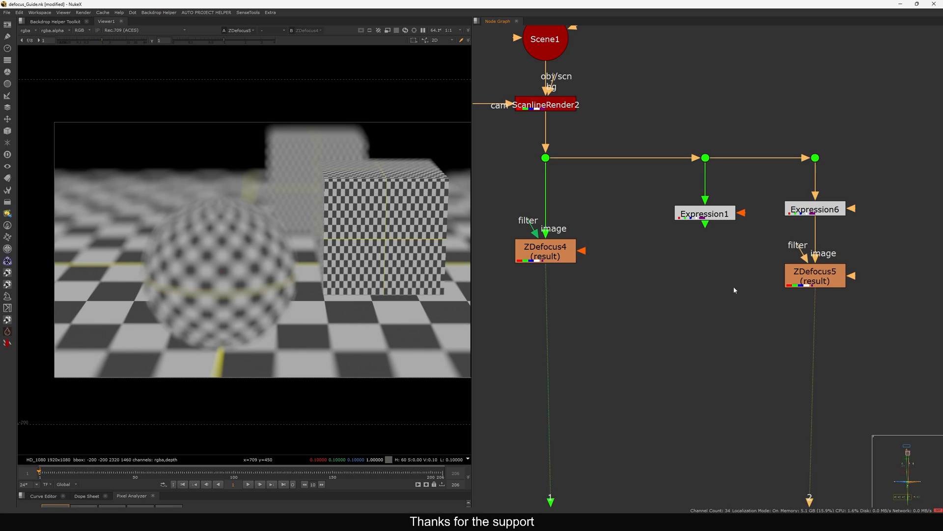
key(1)
Open the properties of ZDefocus4 and ZDefocus5 in turn to compare their math and focus settings
double_click(548, 256)
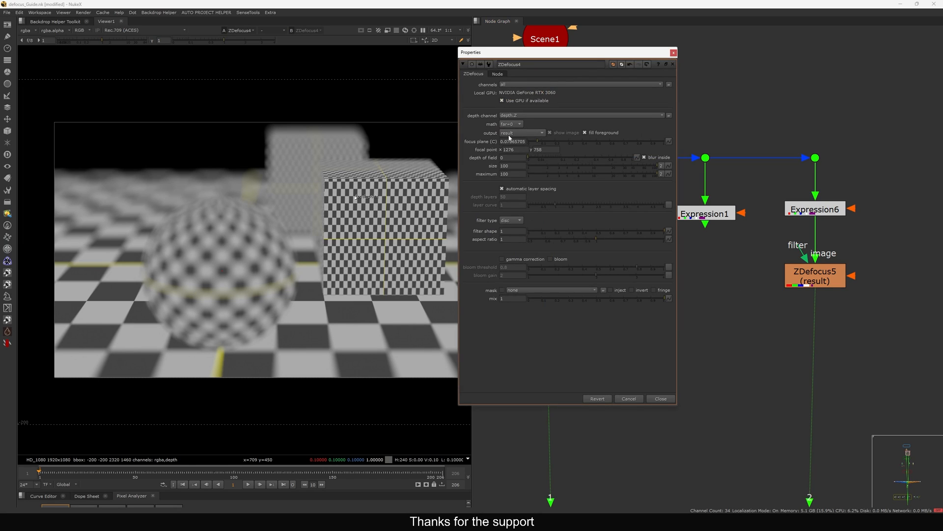
click(673, 54)
middle_drag(766, 274, 682, 270)
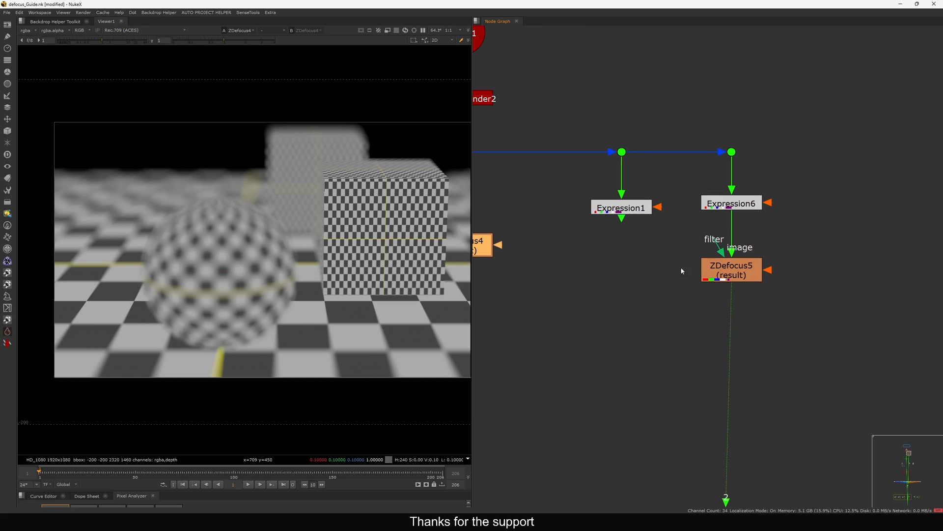
double_click(741, 274)
key(2)
drag(742, 276, 741, 276)
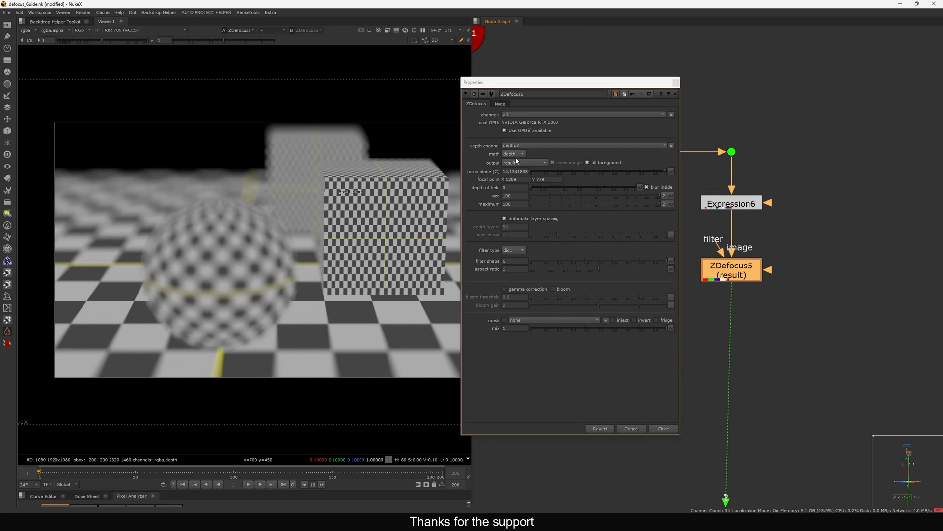
click(516, 161)
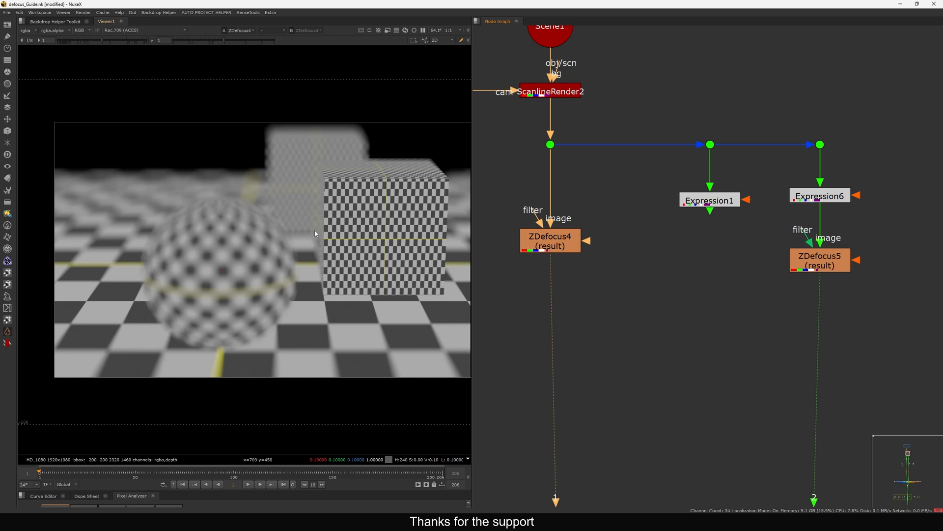
Examine the front cube's upper edges and top face up close, comparing the ZDefocus4 and ZDefocus5 results
key(2)
middle_drag(365, 189, 315, 196)
scroll(380, 180, up, 6)
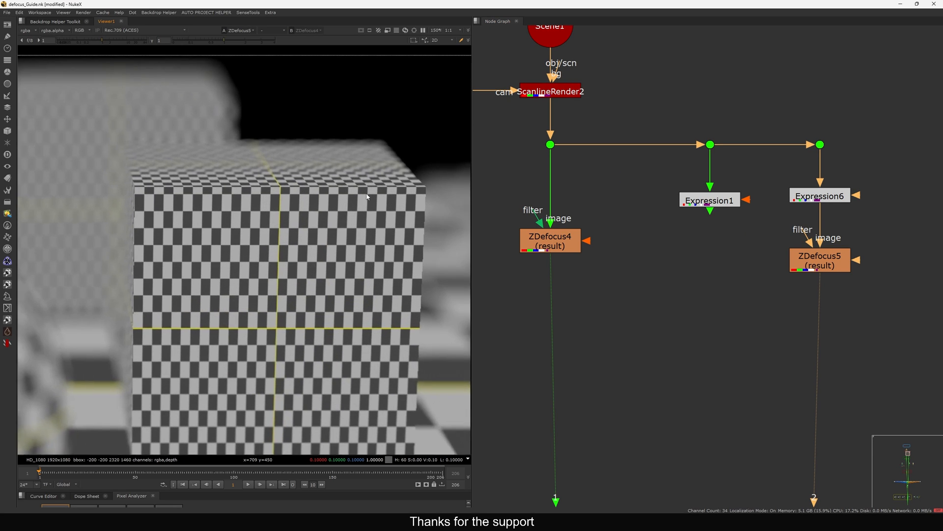
middle_drag(464, 185, 340, 208)
scroll(341, 207, up, 4)
middle_drag(228, 238, 269, 237)
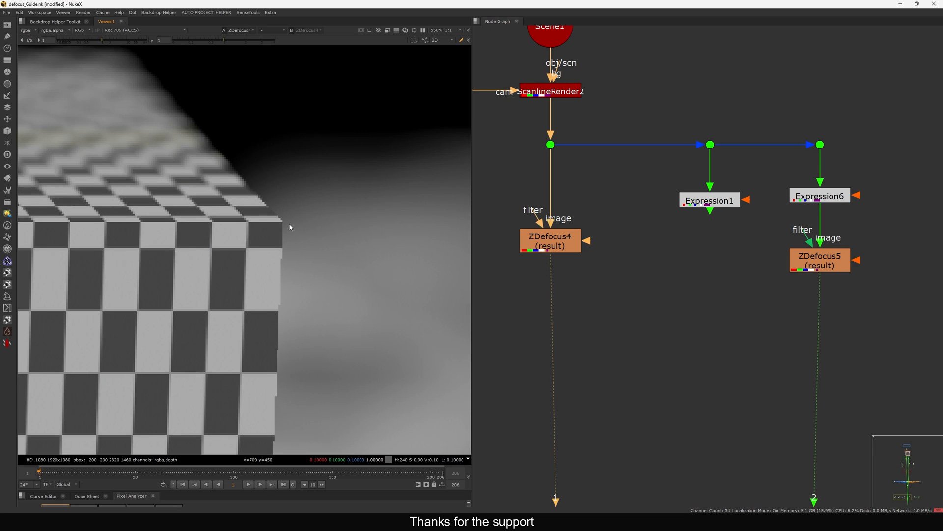
scroll(354, 253, up, 5)
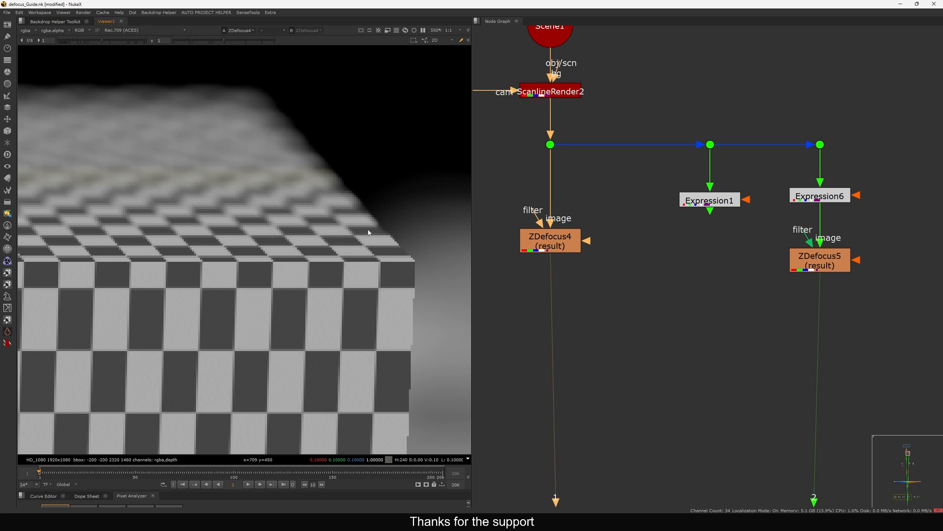
scroll(268, 229, up, 3)
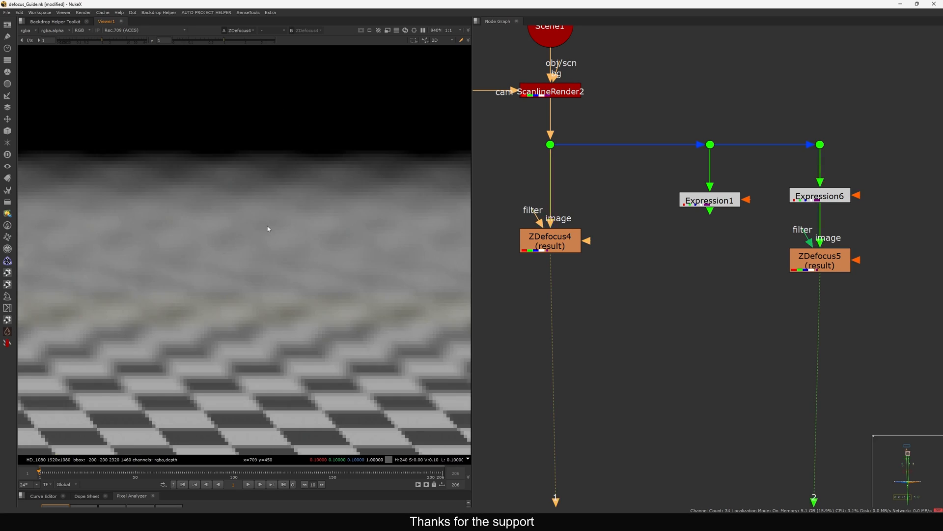
key(2)
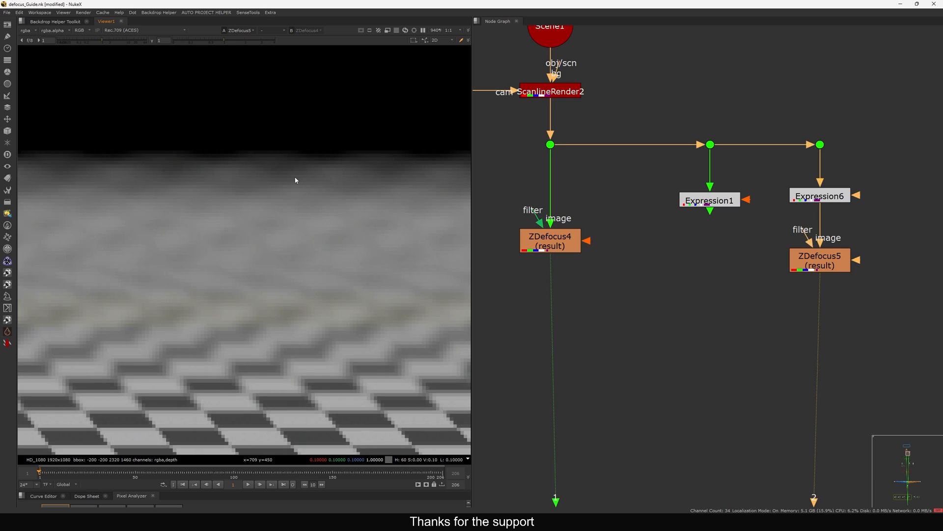
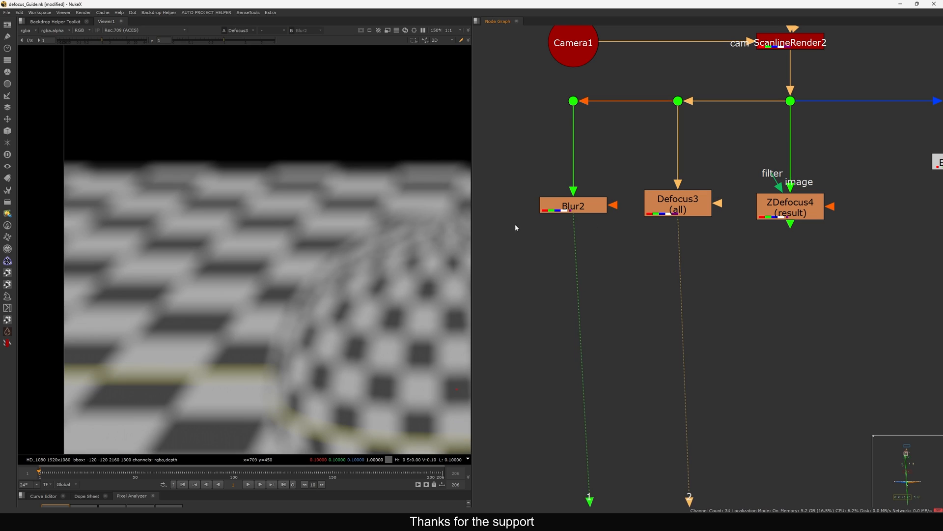
Compare the Defocus3 and Blur2 results on the full frame, then delete Blur2 together with its dot
key(f)
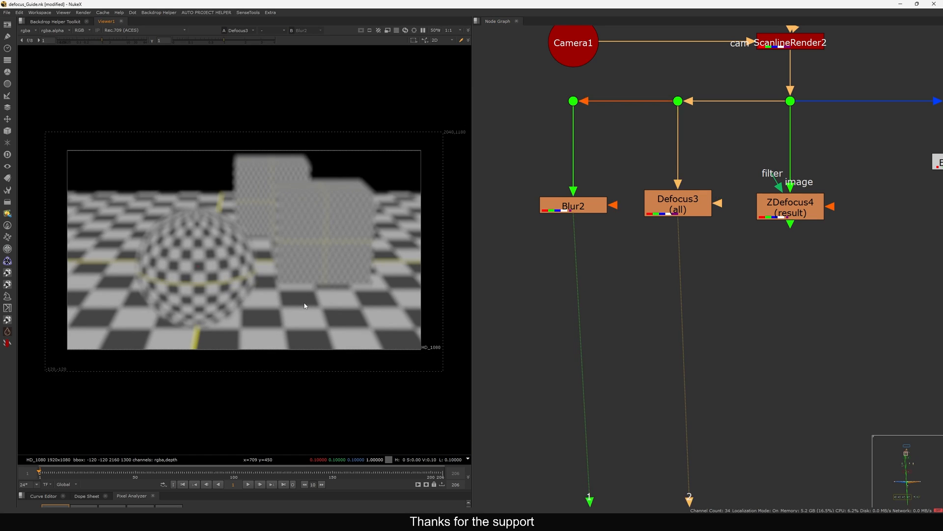
key(1)
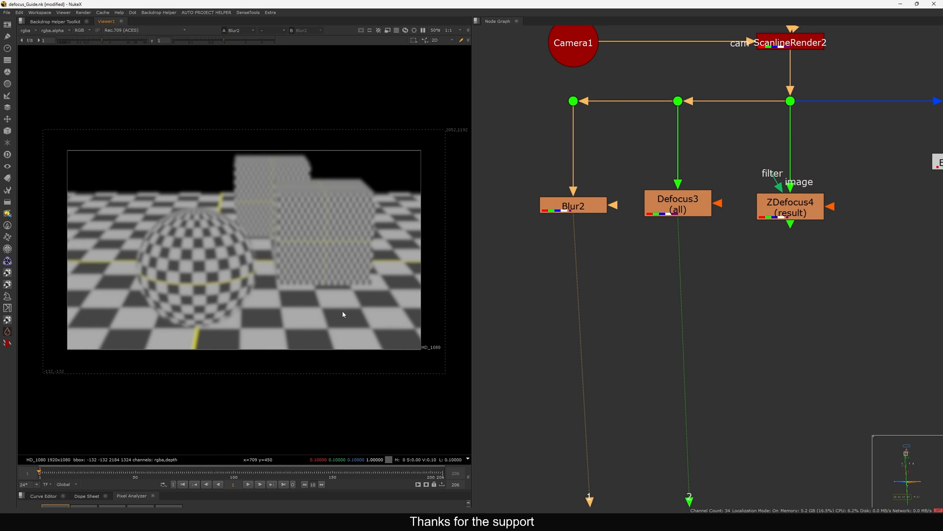
drag(533, 92, 625, 237)
key(Delete)
click(670, 217)
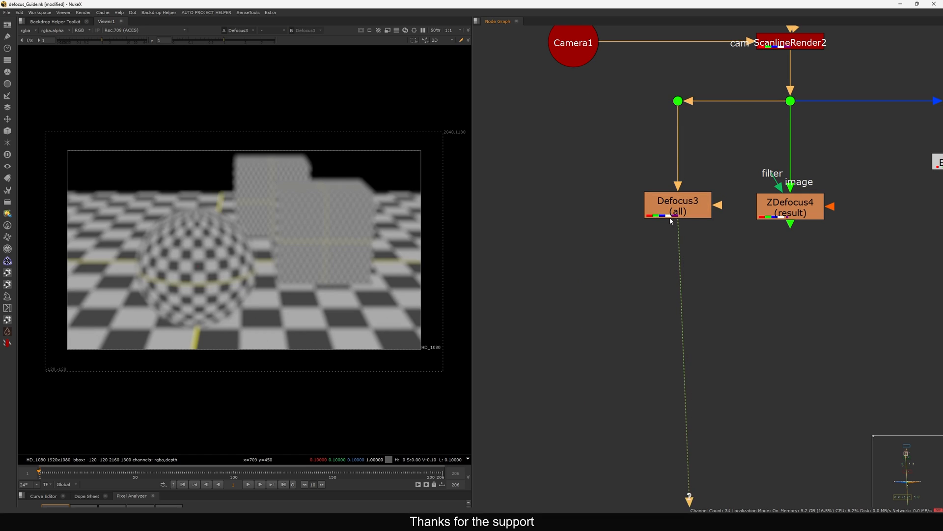
scroll(615, 244, down, 6)
middle_drag(586, 255, 616, 248)
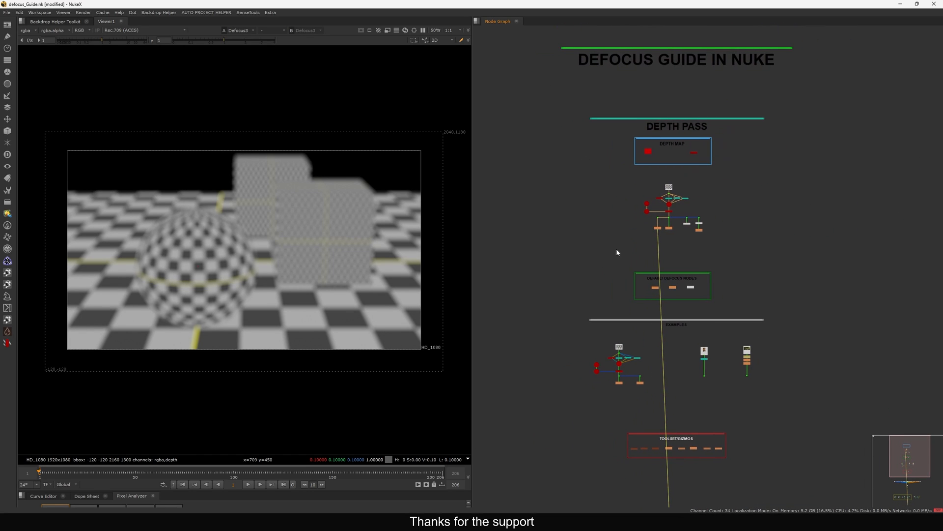
scroll(617, 252, up, 6)
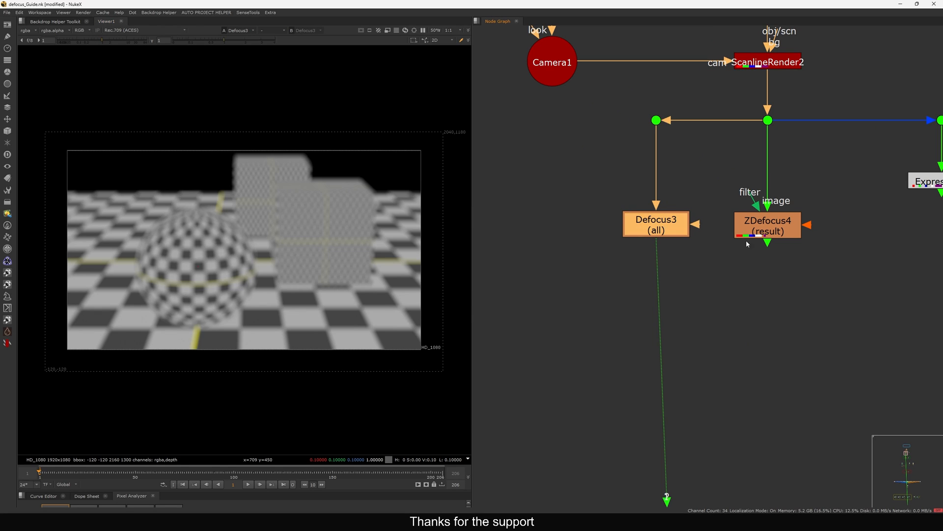
Show the ZDefocus4 result in the viewer to compare it with the Defocus3 result
drag(775, 235, 772, 236)
key(1)
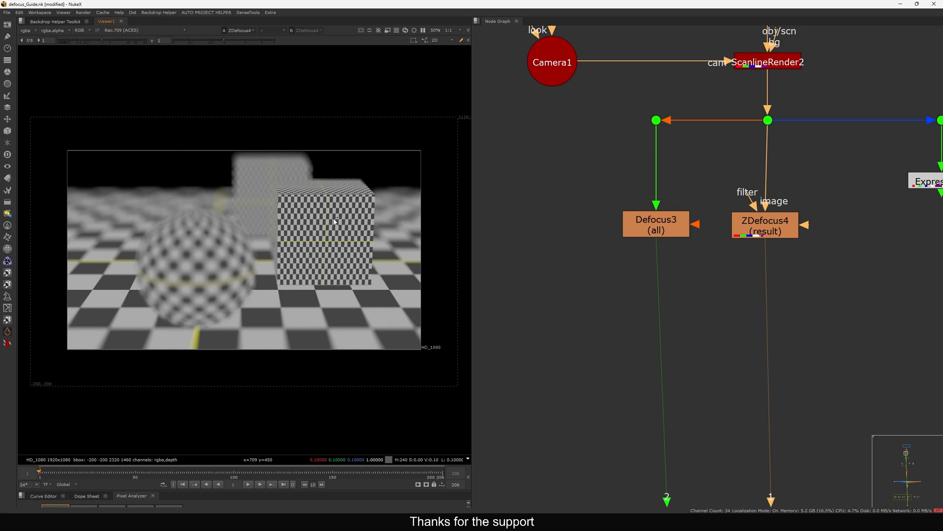
scroll(745, 239, down, 9)
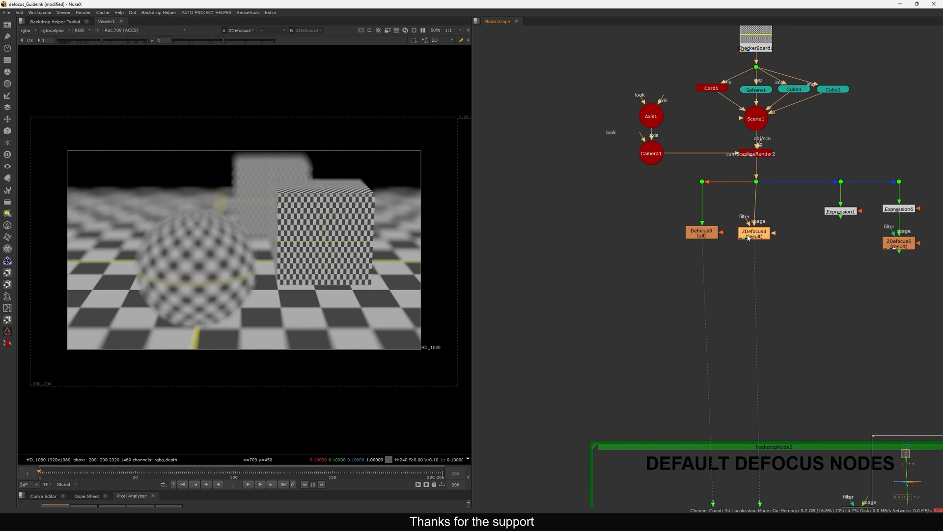
scroll(756, 240, up, 5)
scroll(781, 239, up, 1)
scroll(767, 258, down, 6)
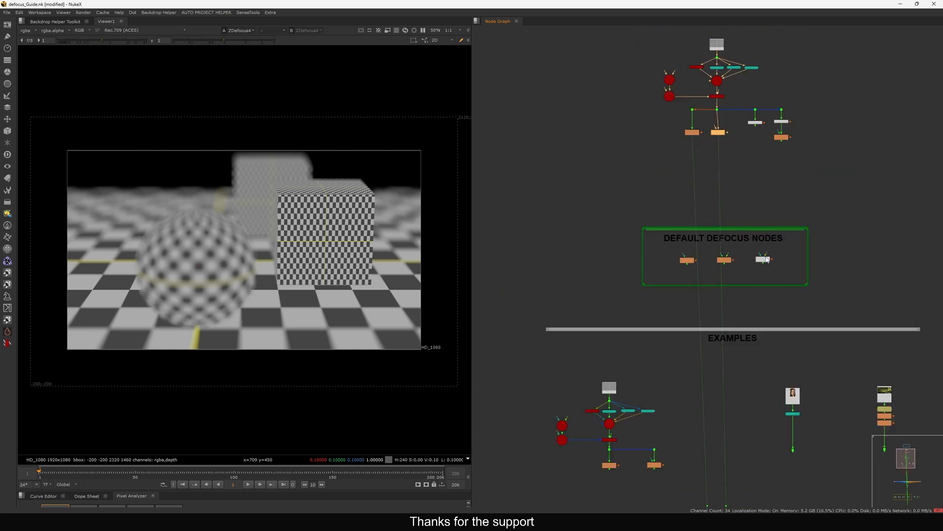
Move the Convolve1 node out of the DEFAULT DEFOCUS NODES backdrop to the free space beside Defocus3
scroll(757, 259, up, 6)
drag(775, 254, 765, 167)
middle_drag(765, 167, 757, 323)
drag(755, 345, 740, 269)
middle_drag(741, 269, 755, 317)
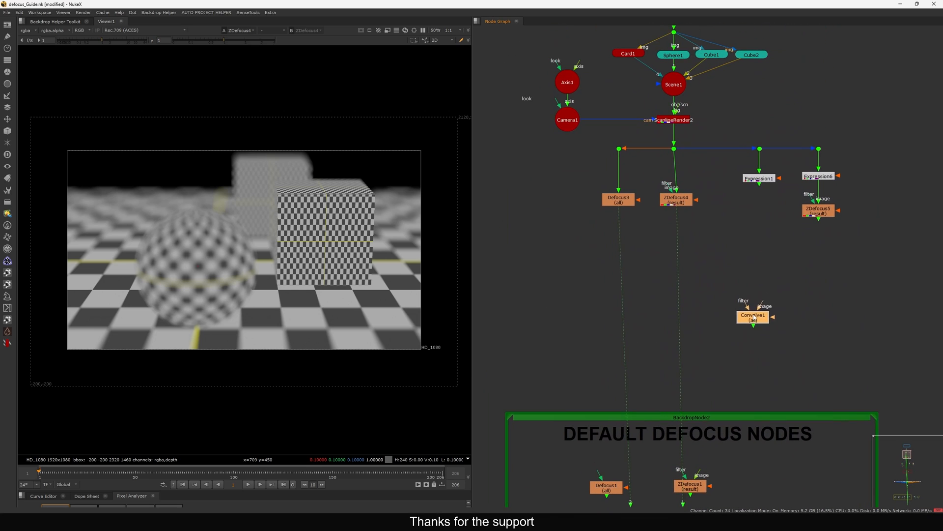
drag(755, 316, 529, 234)
middle_drag(654, 211, 667, 219)
click(691, 201)
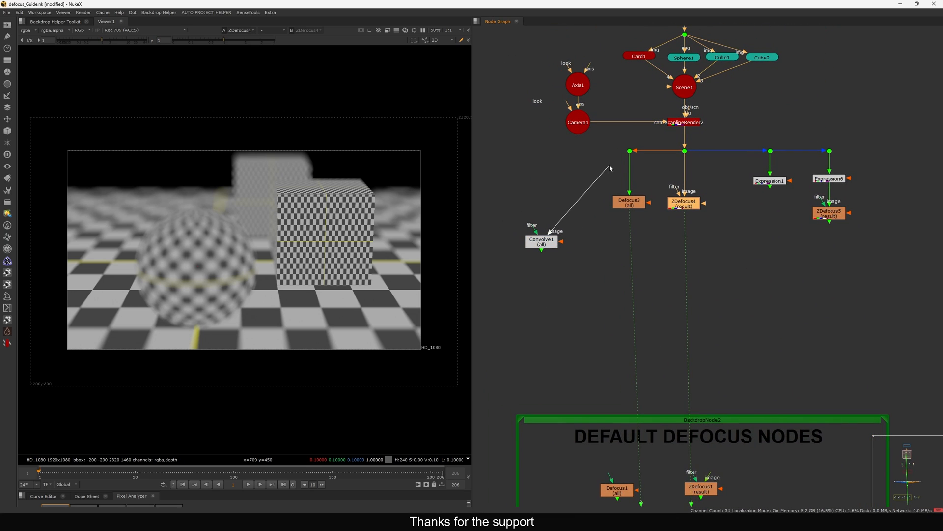
Connect Convolve1's image input to the dot above Defocus3, place the node beside Defocus3, and view its result
drag(609, 168, 628, 153)
click(631, 202)
middle_drag(571, 230, 585, 230)
drag(553, 242, 587, 210)
key(1)
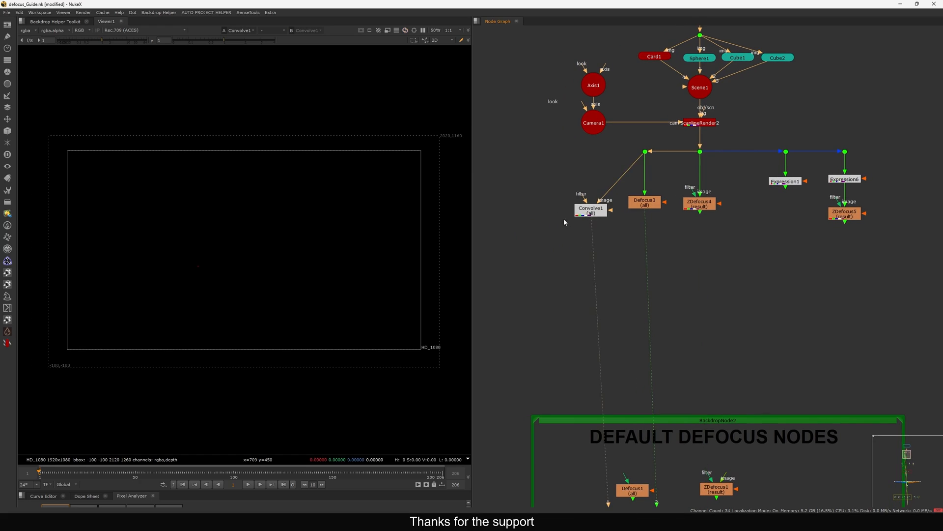
Route Convolve1's image input through its own dot and review the node's filter channel and filter bounds properties
scroll(565, 220, up, 4)
click(621, 227)
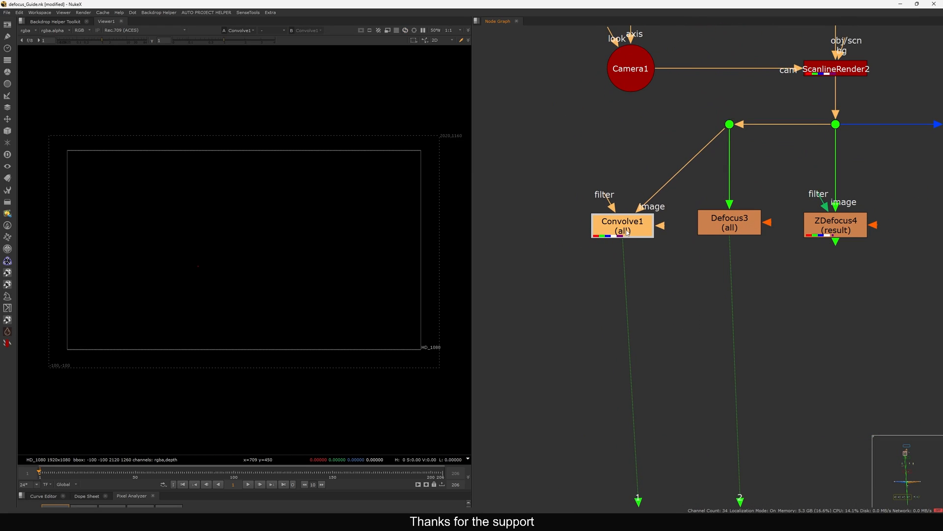
double_click(627, 232)
drag(500, 168, 474, 145)
click(437, 172)
click(396, 180)
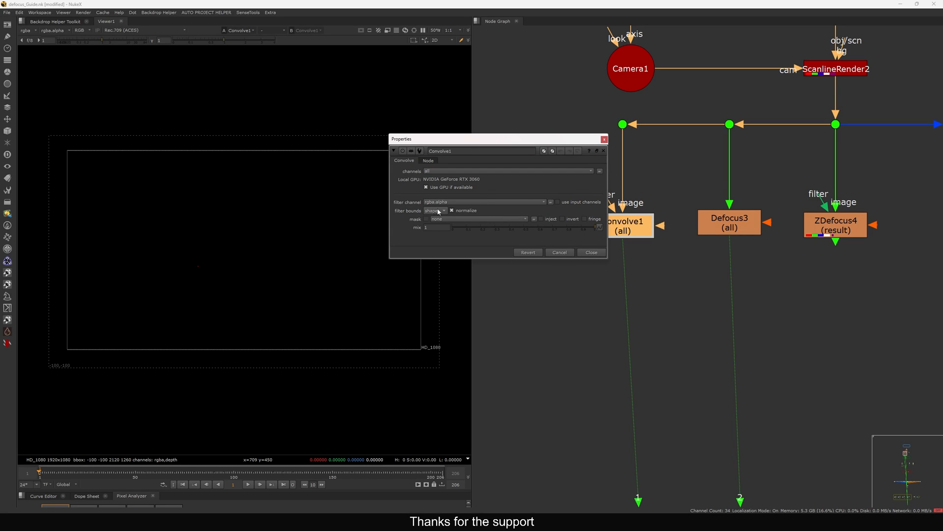
click(591, 253)
Point out Convolve1's unconnected filter input and move the whole row of branches below ScanlineRender2 further down
drag(607, 205, 511, 234)
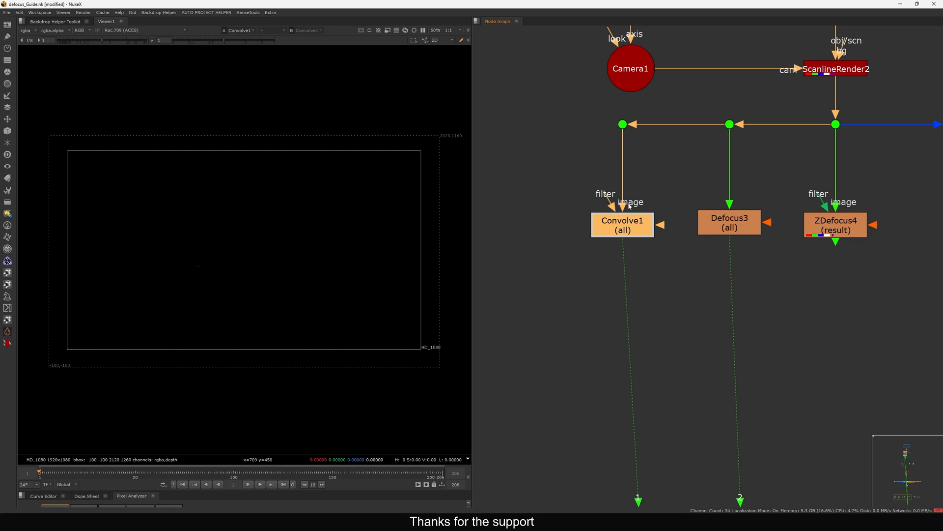
scroll(589, 243, down, 5)
drag(655, 233, 654, 241)
scroll(643, 233, up, 4)
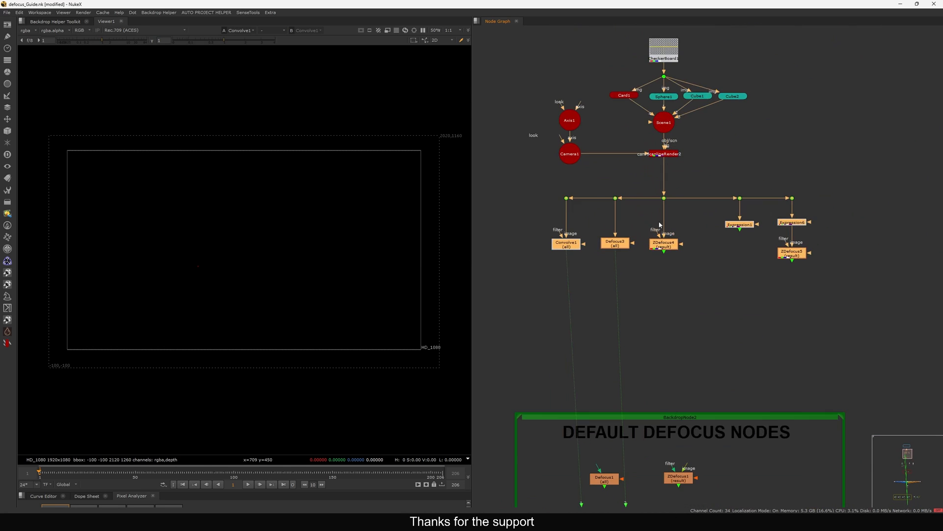
Put a copy of Convolve1 into the DEFAULT DEFOCUS NODES backdrop and shift the backdrop with its nodes upward
click(557, 244)
scroll(555, 245, down, 5)
middle_drag(555, 246, 586, 171)
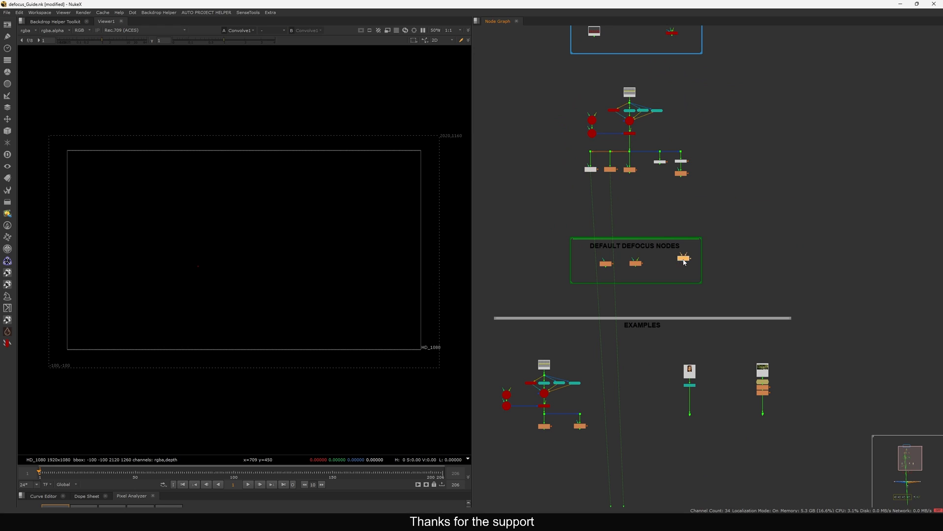
scroll(665, 261, up, 6)
scroll(750, 210, down, 6)
drag(787, 195, 626, 255)
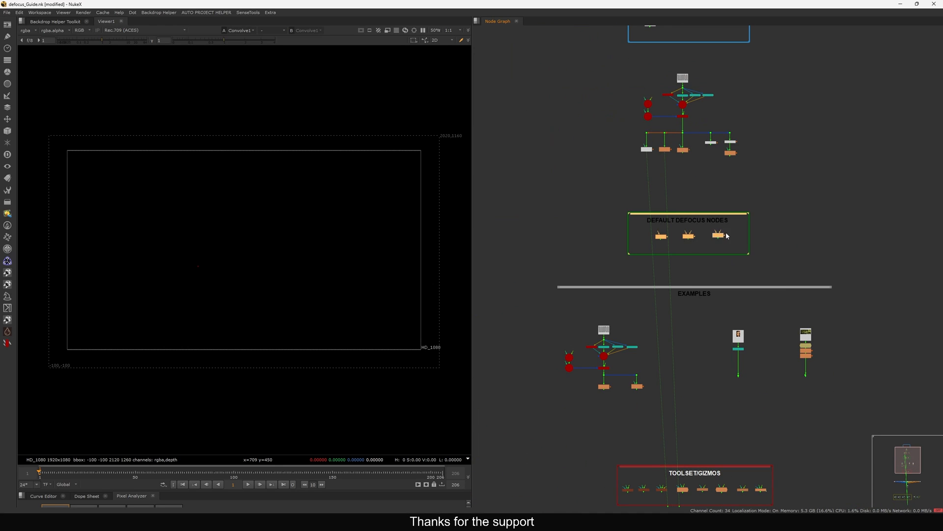
drag(720, 234, 720, 210)
click(686, 260)
View the Defocus2 and ZDefocus2 results of the checkerboard scene in the EXAMPLES section
middle_drag(648, 328, 659, 228)
scroll(660, 228, up, 3)
scroll(614, 291, up, 3)
click(586, 298)
key(1)
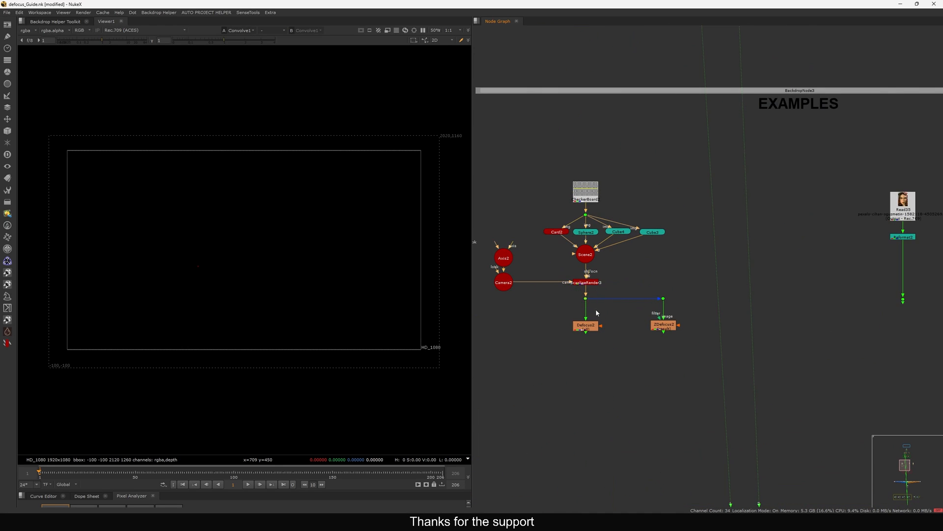
middle_drag(596, 322, 592, 307)
scroll(592, 307, up, 3)
scroll(578, 311, up, 2)
click(578, 312)
key(1)
click(742, 308)
key(1)
scroll(667, 317, down, 6)
middle_drag(689, 316, 599, 312)
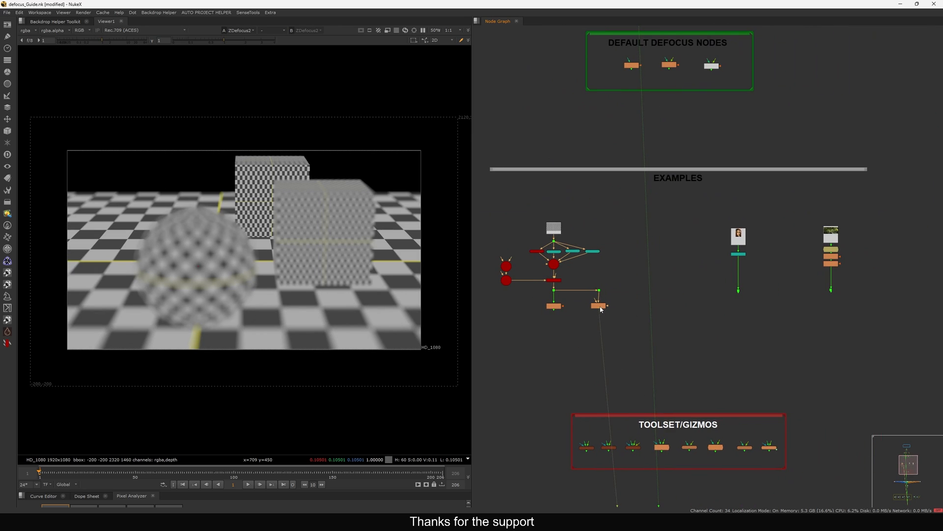
View the portrait image from the dot at the end of the Read35 branch in the EXAMPLES section
middle_drag(727, 304, 632, 313)
drag(669, 286, 592, 326)
key(1)
middle_drag(598, 295, 634, 288)
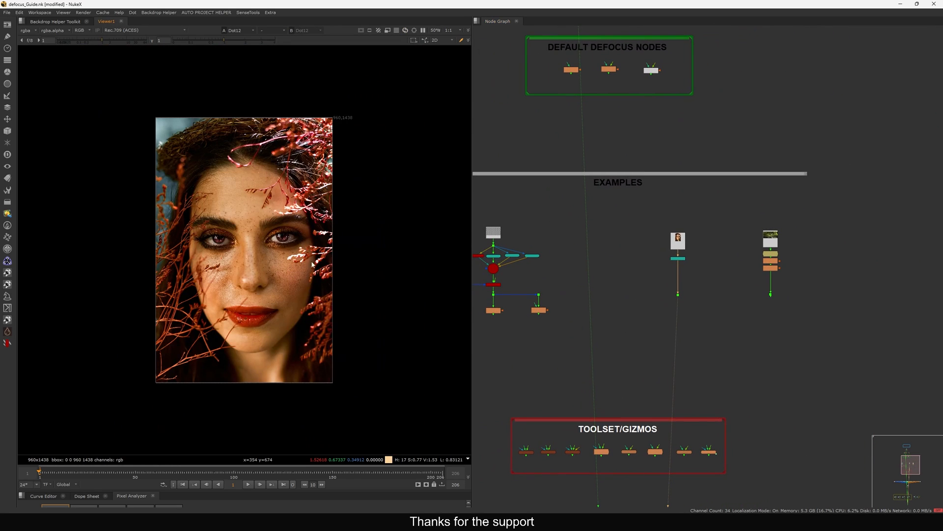
scroll(574, 305, up, 2)
scroll(555, 308, up, 3)
Paste a Defocus node onto a new dot branching off below the portrait's Reformat2 and view its result
click(528, 310)
key(1)
middle_drag(741, 265, 717, 259)
scroll(716, 259, up, 3)
key(ctrl+v)
drag(726, 242, 673, 337)
key(1)
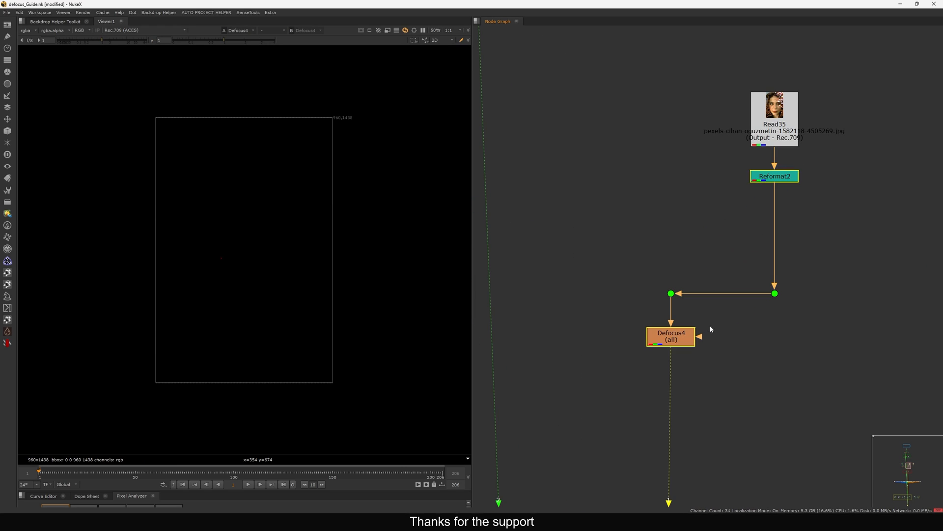
Set the defocus value of Defocus4 to 27
middle_drag(709, 328, 701, 319)
double_click(674, 327)
scroll(291, 201, up, 2)
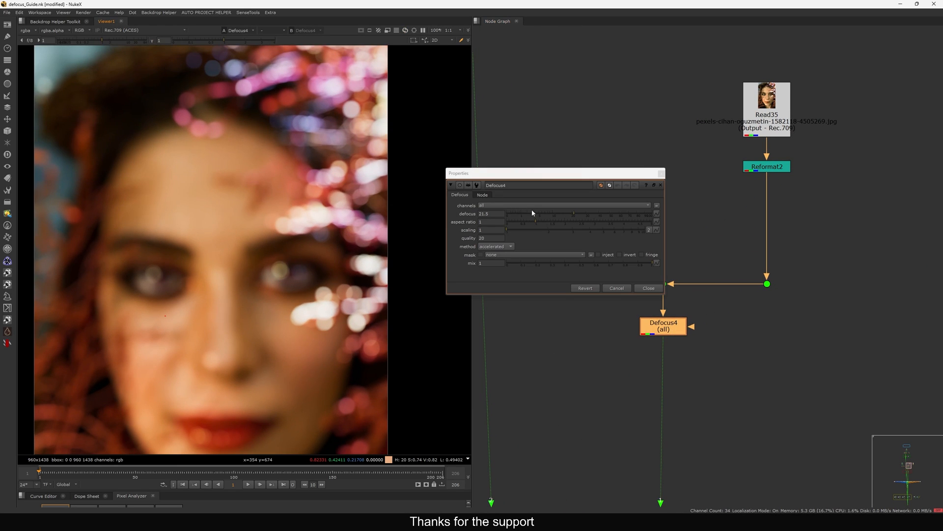
drag(573, 212, 582, 217)
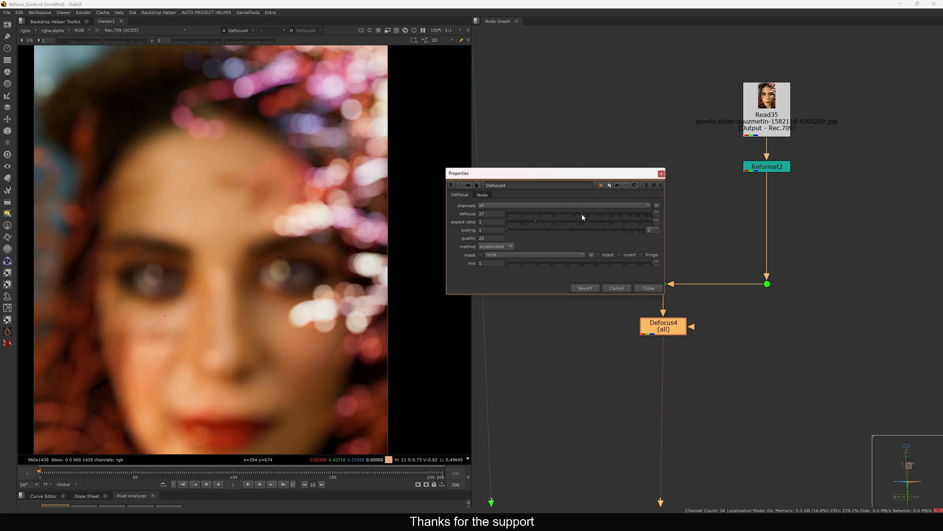
Examine the shape of the defocused highlights on the portrait up close, then reframe the image and close the Defocus4 properties
scroll(247, 276, down, 2)
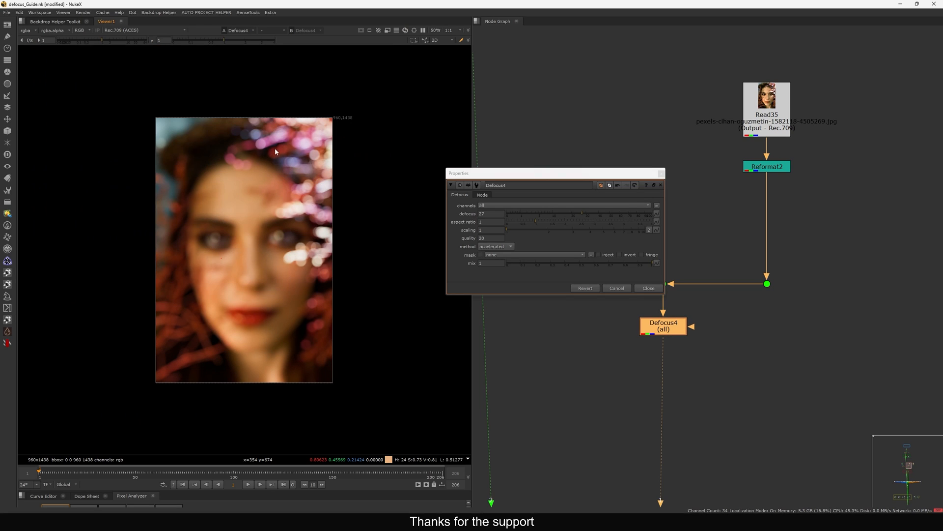
scroll(275, 149, up, 4)
drag(231, 108, 208, 116)
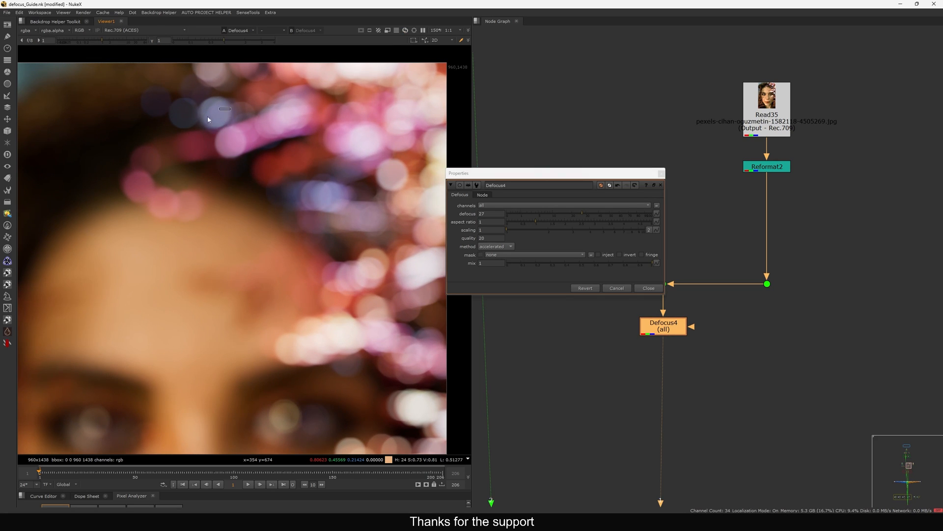
key(f)
click(649, 289)
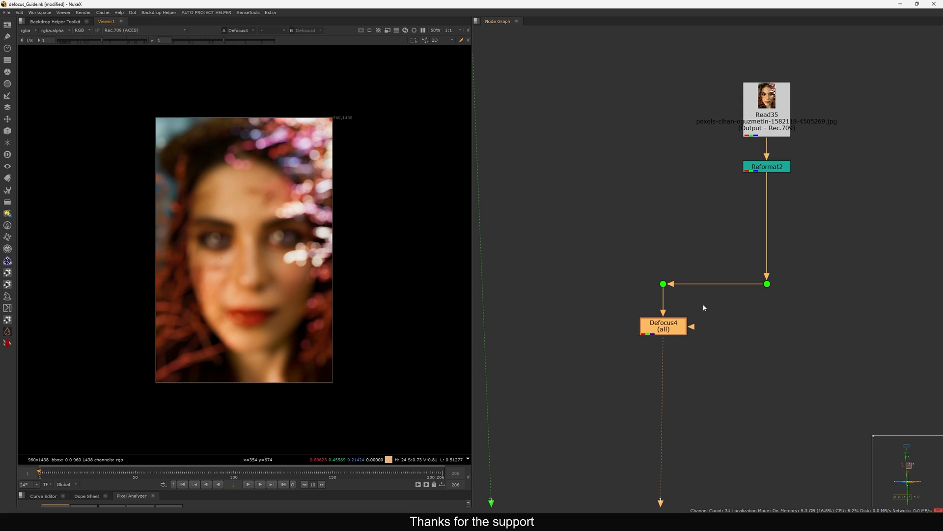
Copy Convolve2 from the DEFAULT DEFOCUS NODES backdrop, attach the copy to the dot below Reformat2, and view its result
scroll(703, 305, down, 7)
middle_drag(676, 133, 693, 266)
scroll(710, 247, up, 4)
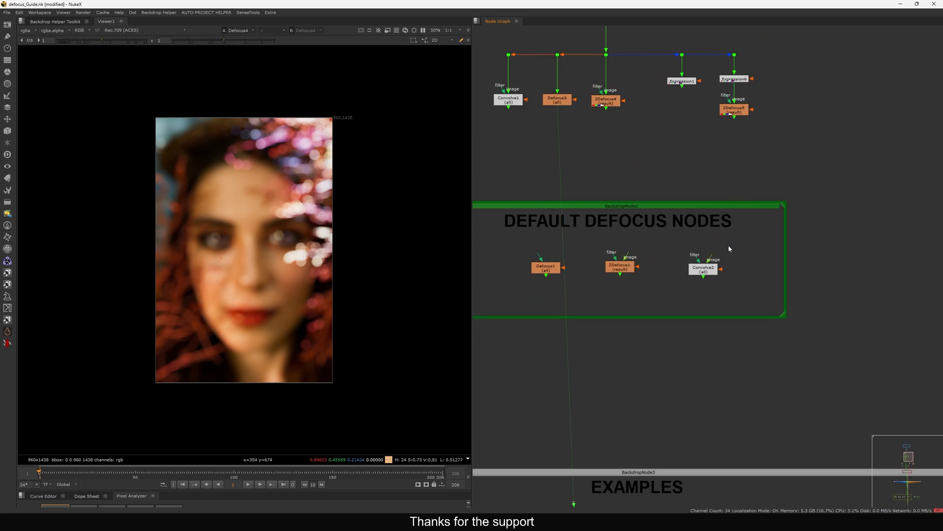
scroll(729, 248, up, 3)
click(665, 269)
scroll(667, 295, down, 4)
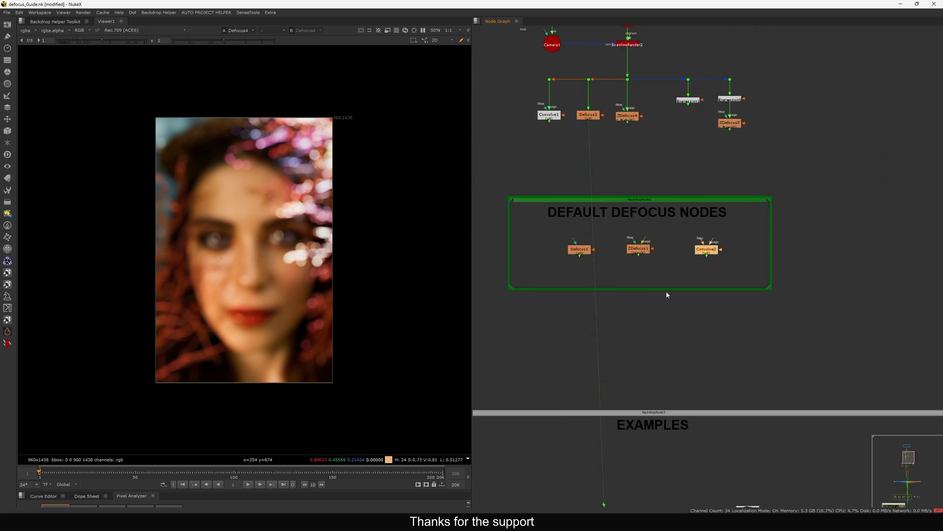
scroll(667, 295, down, 1)
middle_drag(715, 423, 658, 168)
middle_drag(669, 335, 678, 273)
scroll(678, 273, up, 4)
click(690, 227)
key(ctrl+v)
key(1)
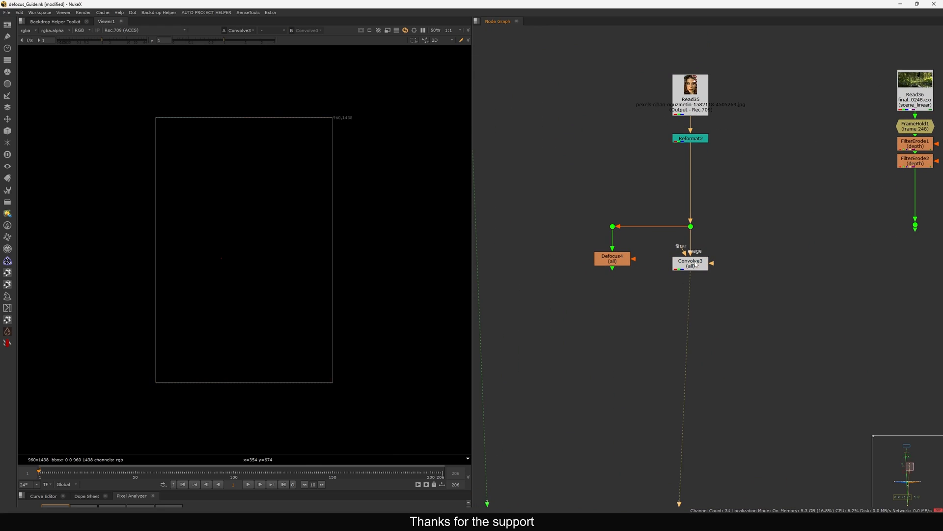
Copy a round lens kernel image from the KERNEL/FILTER SHAPE row, connect it to Convolve3's filter input, and view it
scroll(739, 241, down, 8)
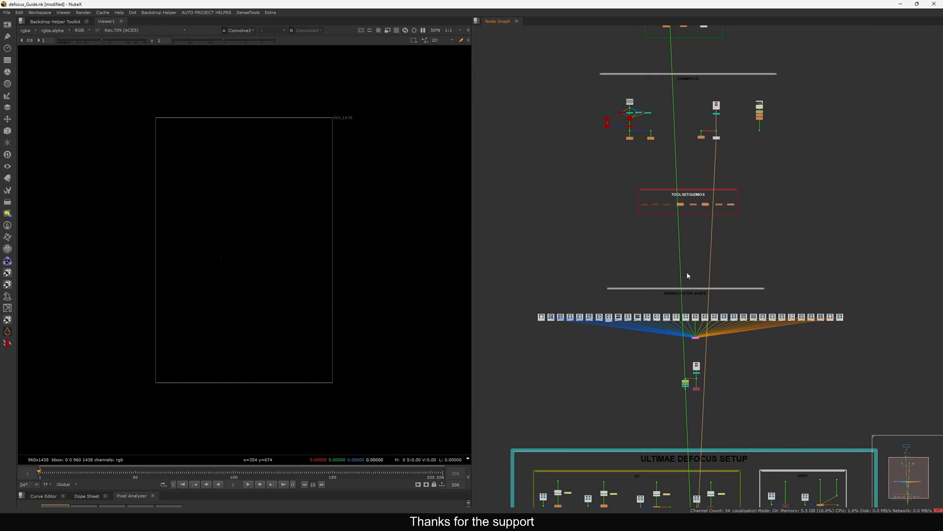
middle_drag(688, 276, 675, 267)
scroll(682, 266, up, 2)
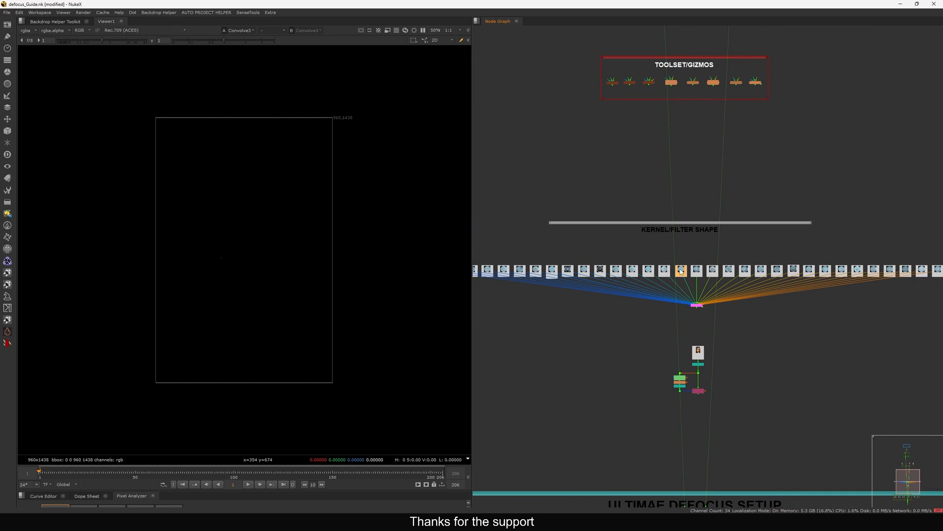
middle_drag(721, 146, 694, 387)
scroll(720, 199, up, 4)
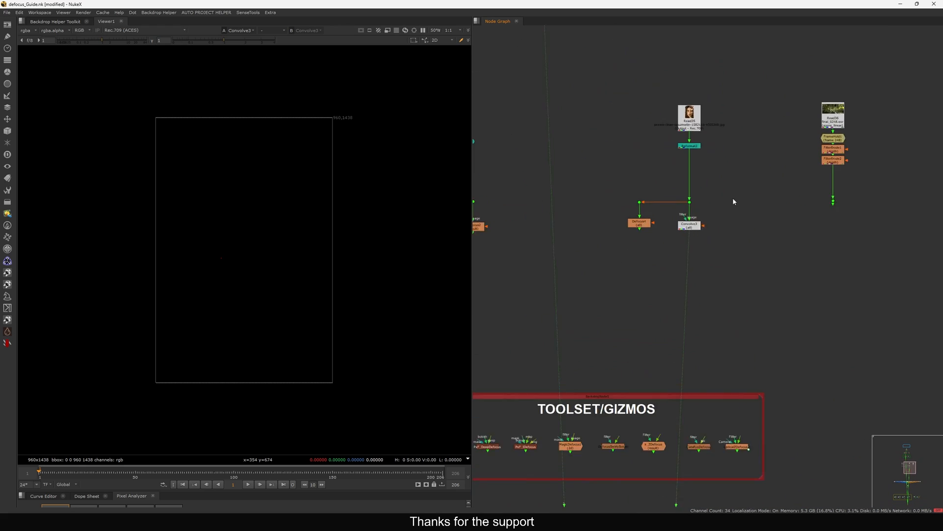
key(ctrl+v)
drag(731, 220, 730, 211)
key(1)
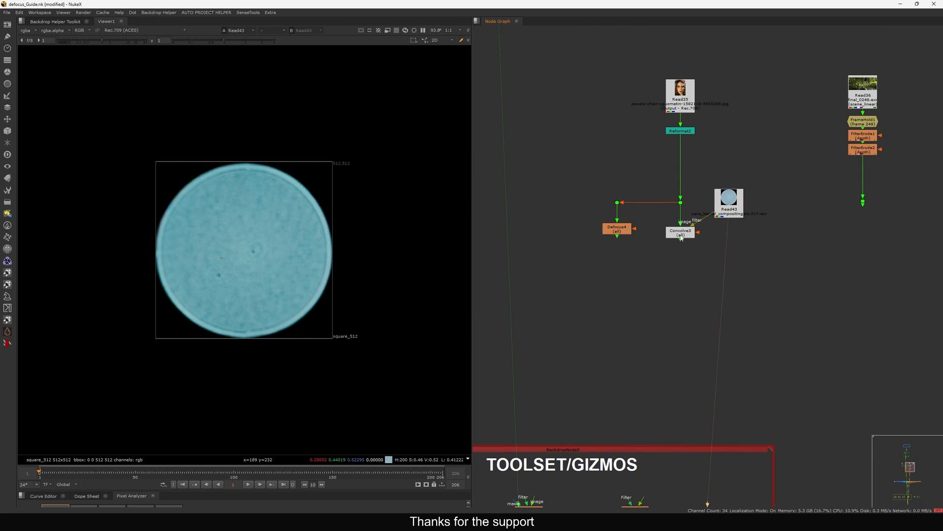
View the Convolve3 result and enable use input channels for its filter
click(682, 238)
key(1)
double_click(681, 234)
click(594, 224)
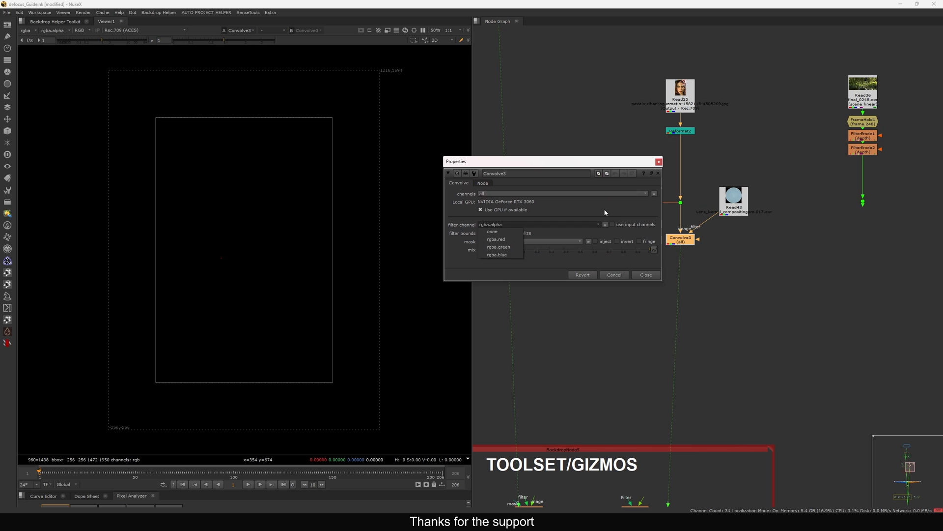
click(612, 224)
click(646, 274)
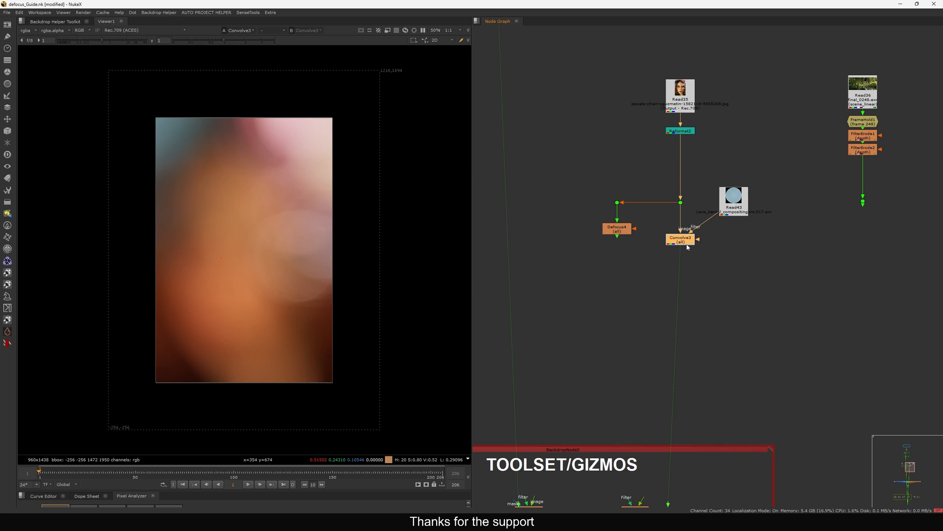
Insert a Transform between the Read43 kernel image and Convolve3, and scale the kernel down to about 0.195
scroll(690, 290, up, 2)
drag(683, 229, 687, 228)
drag(746, 198, 758, 187)
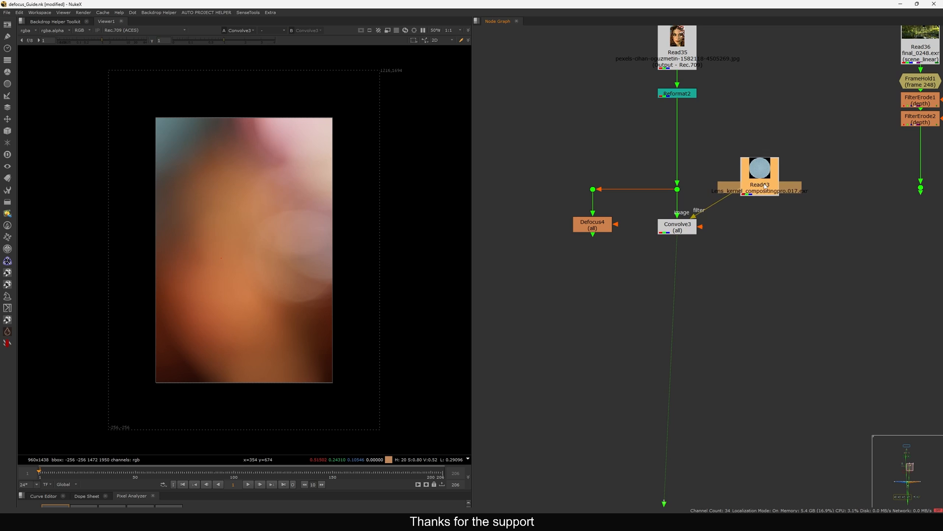
key(t)
drag(637, 199, 596, 200)
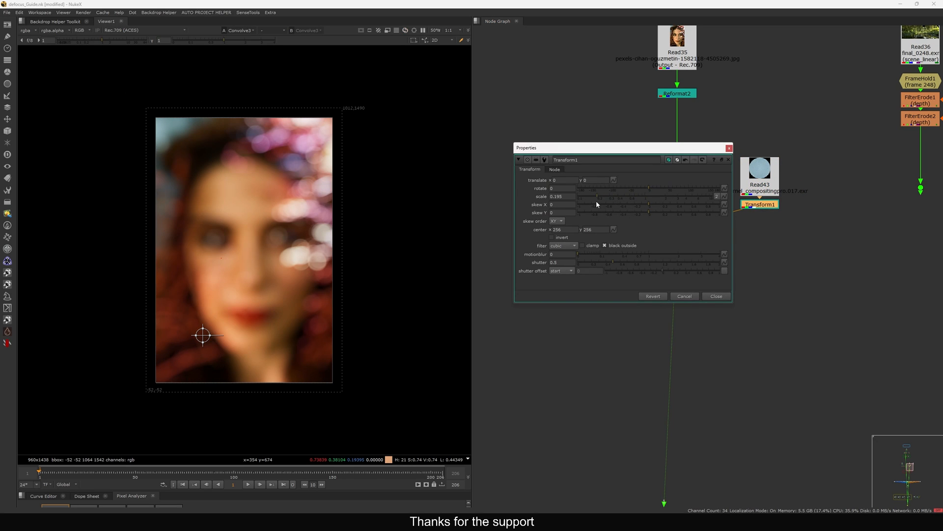
click(729, 149)
View the Defocus4 result and check its defocus value in the properties for comparison with Convolve3
click(592, 225)
key(1)
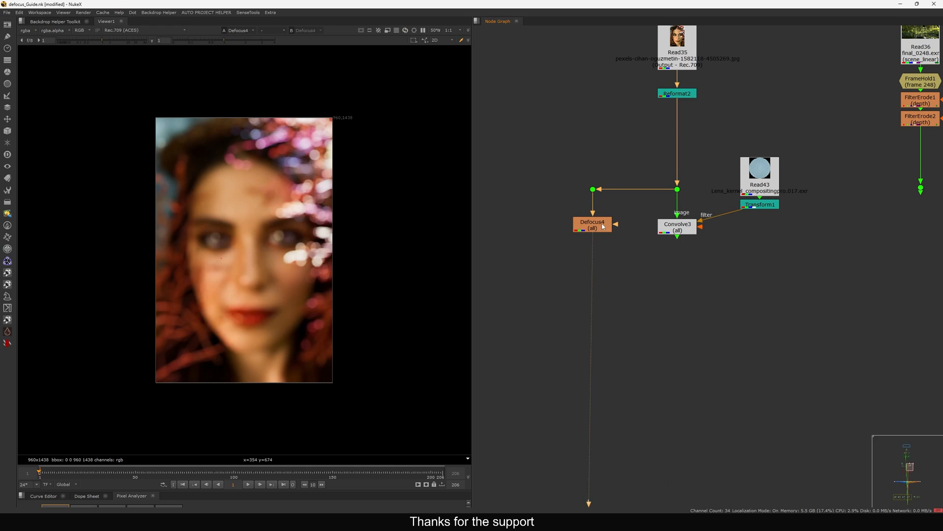
double_click(591, 227)
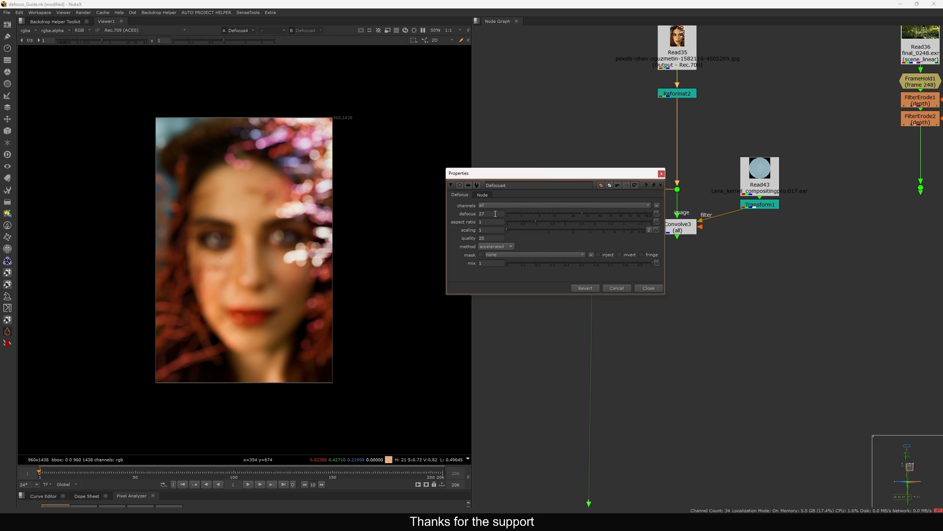
key(Return)
click(660, 175)
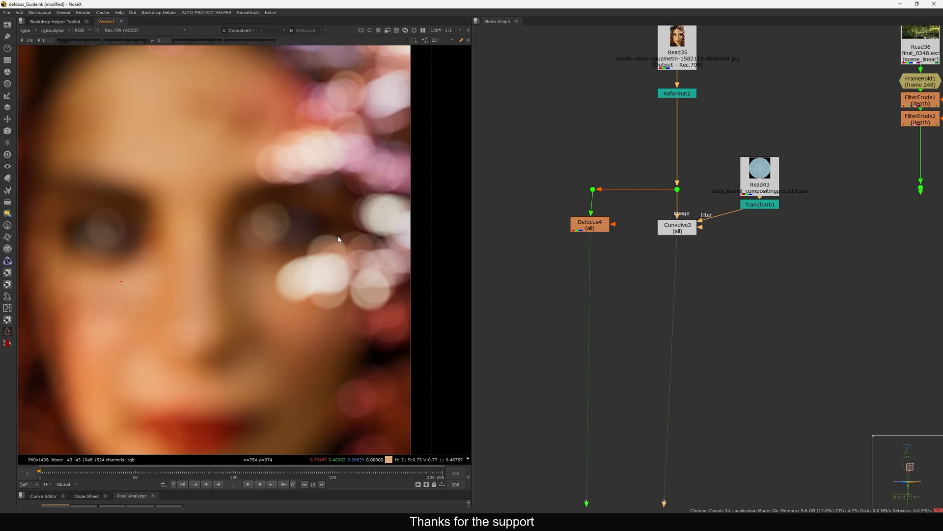
Compare the bokeh of the Convolve3 and Defocus4 results up close around the portrait's highlights
key(1)
key(2)
middle_drag(343, 235, 348, 310)
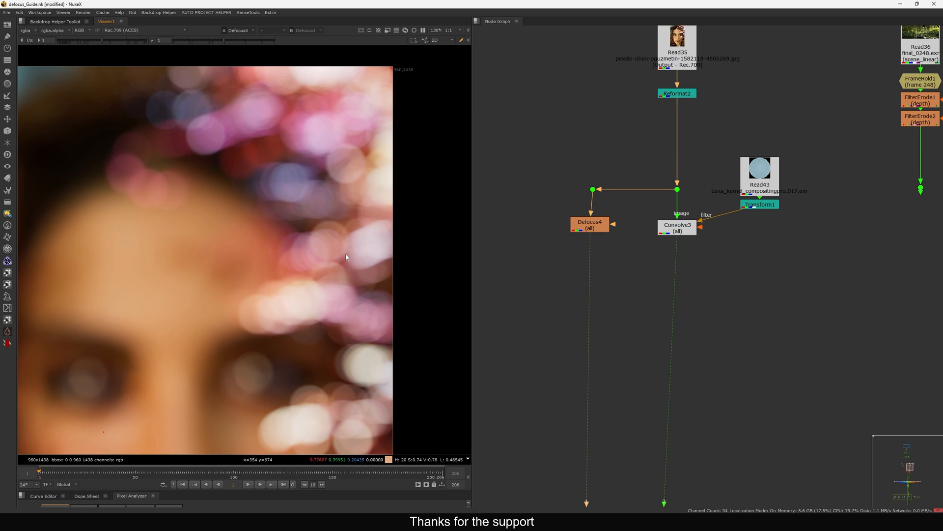
key(1)
scroll(288, 199, up, 5)
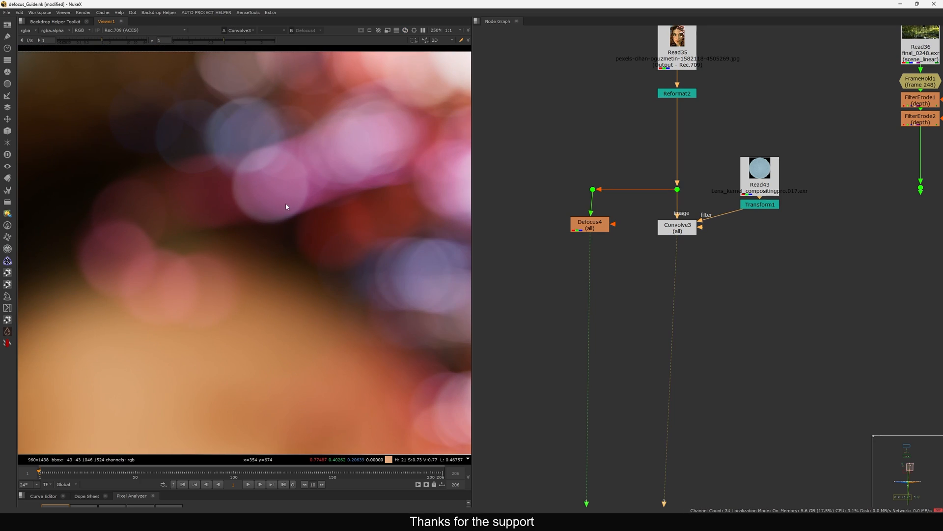
middle_drag(284, 204, 284, 225)
scroll(286, 222, up, 3)
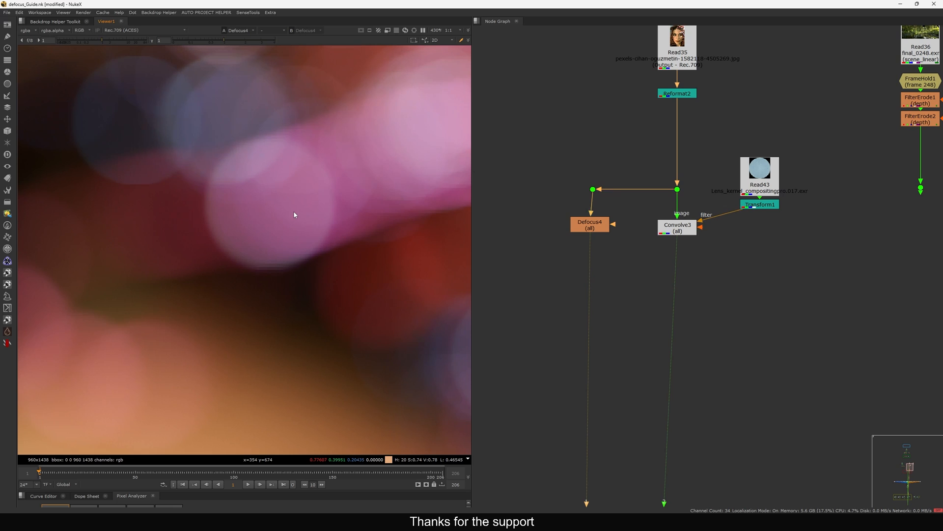
drag(599, 230, 602, 234)
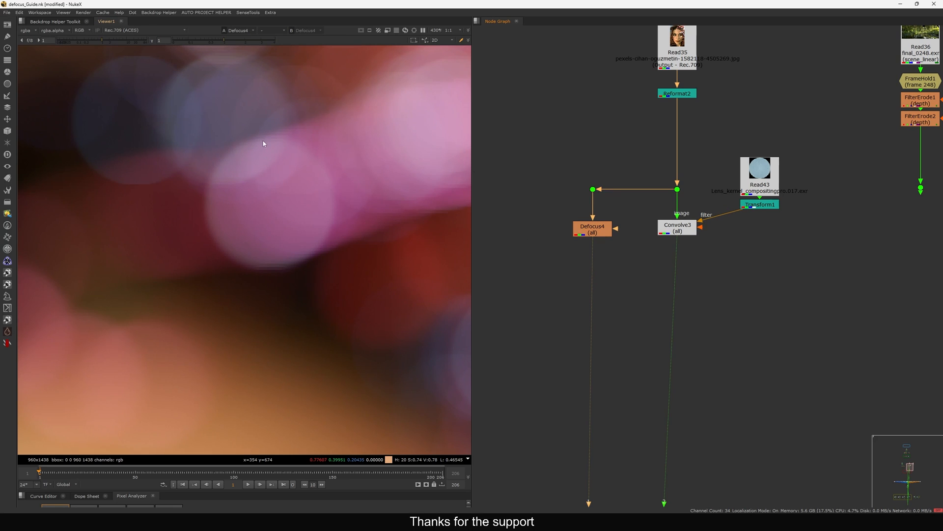
key(1)
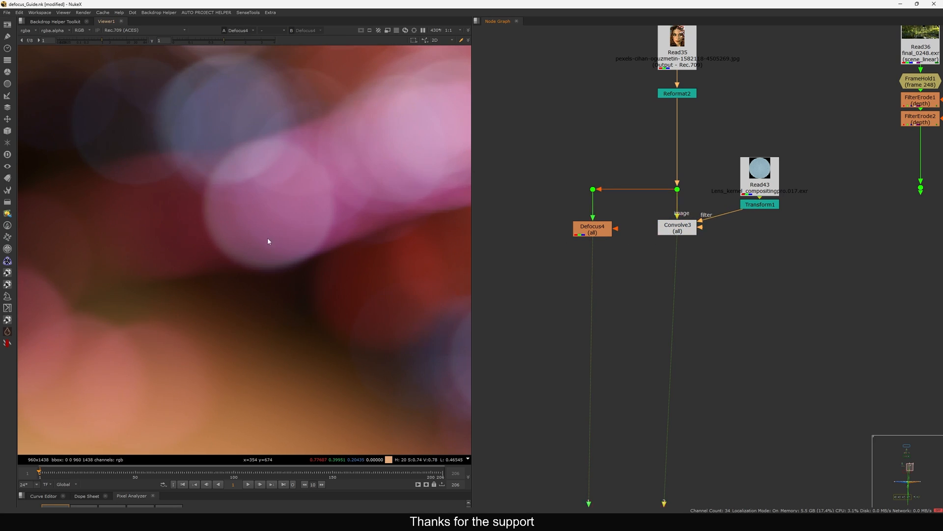
scroll(284, 280, down, 2)
middle_drag(361, 344, 271, 272)
key(1)
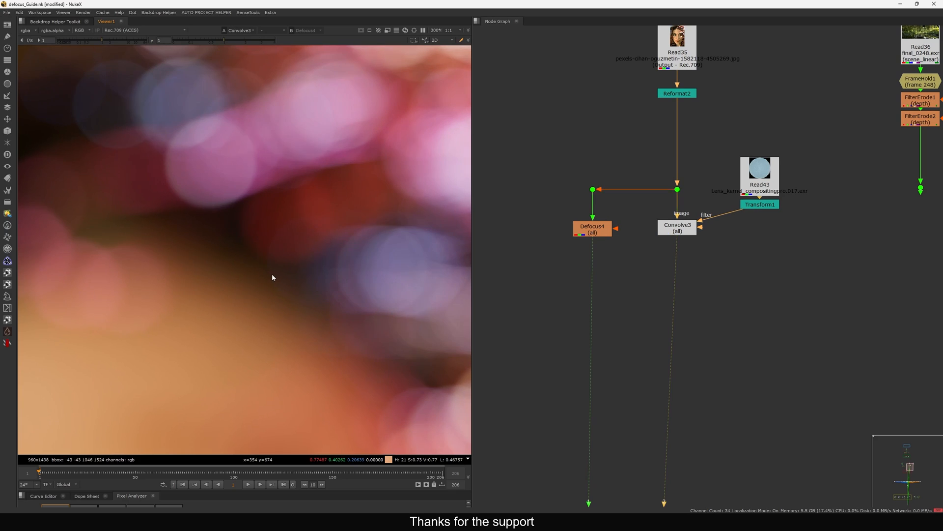
middle_drag(327, 269, 220, 246)
key(1)
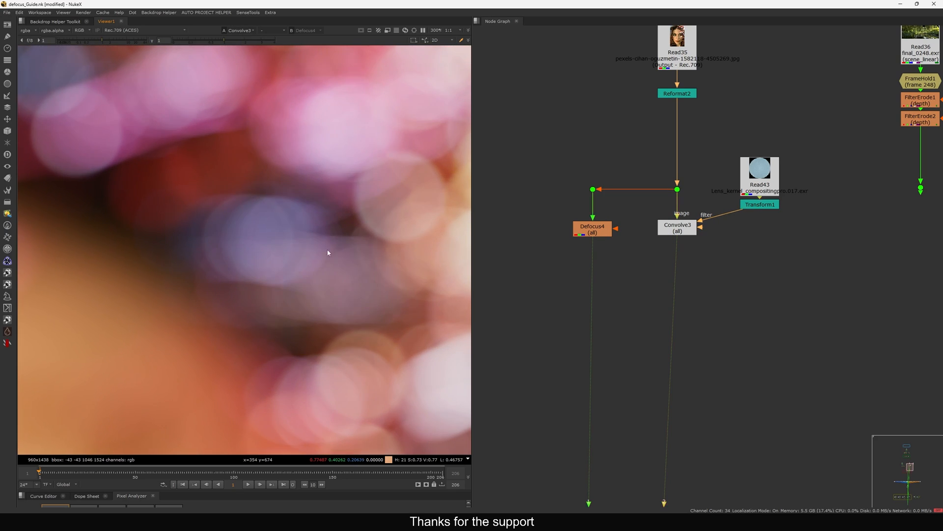
key(2)
Replace the Read43 kernel feeding Transform1 with a copy of Read13, the textured bright-rimmed lens image from the KERNEL/FILTER SHAPE row
ctrl+shift+click(758, 185)
key(f)
scroll(623, 301, down, 5)
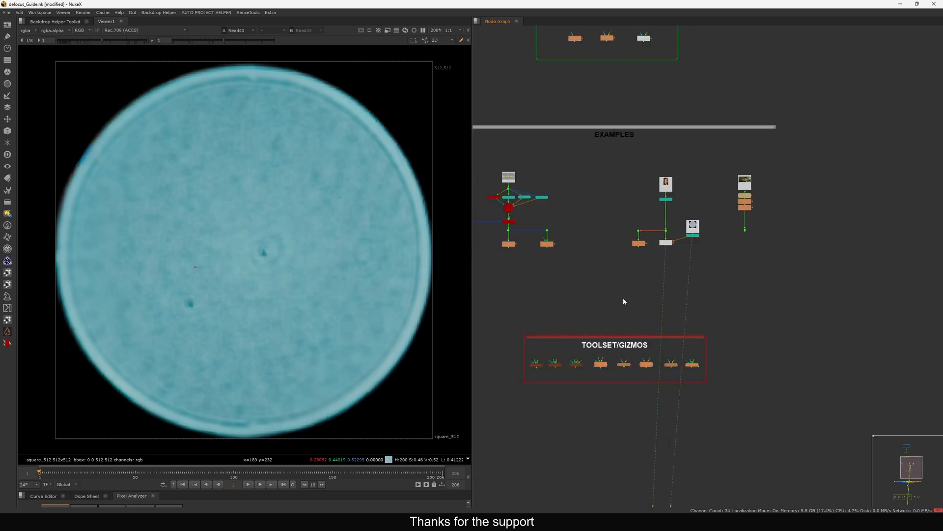
scroll(581, 333, up, 5)
ctrl+shift+click(580, 333)
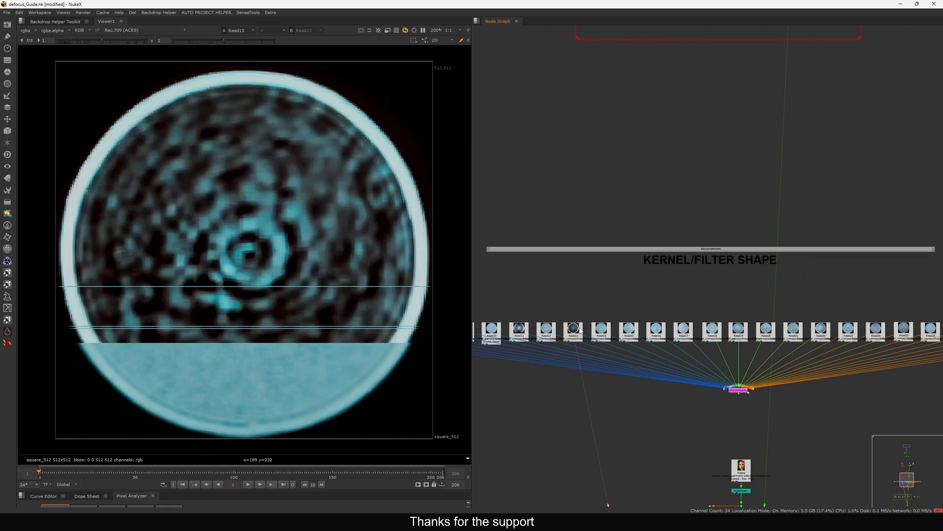
click(580, 332)
middle_drag(690, 132, 588, 502)
click(736, 150)
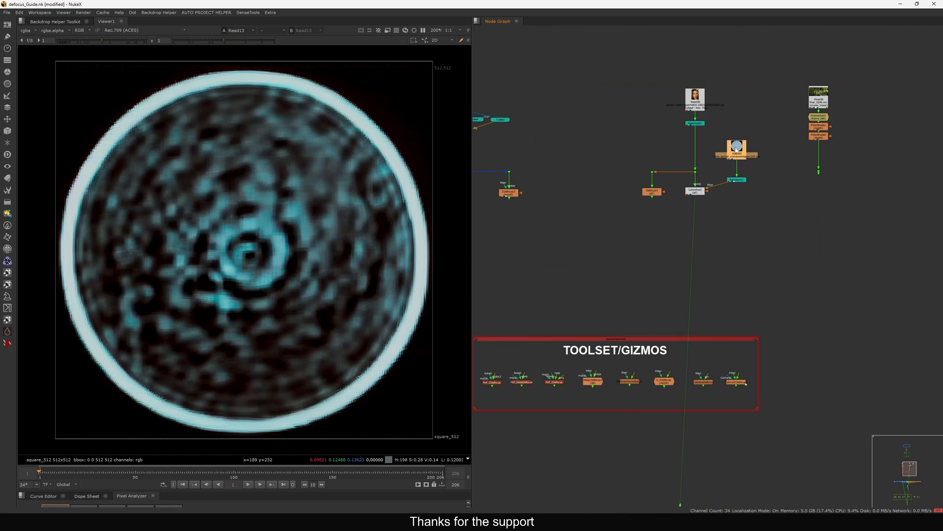
key(ctrl+v)
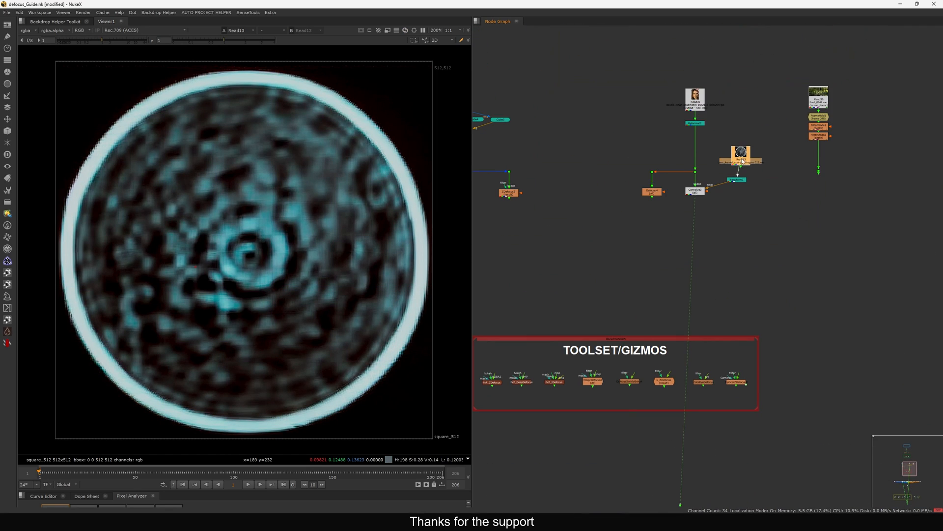
drag(741, 161, 737, 165)
scroll(713, 186, up, 4)
View the portrait with the new textured kernel and compare the Convolve3 bokeh against Defocus4
ctrl+shift+click(718, 193)
middle_drag(342, 218, 339, 259)
click(609, 199)
key(1)
click(702, 199)
key(2)
key(1)
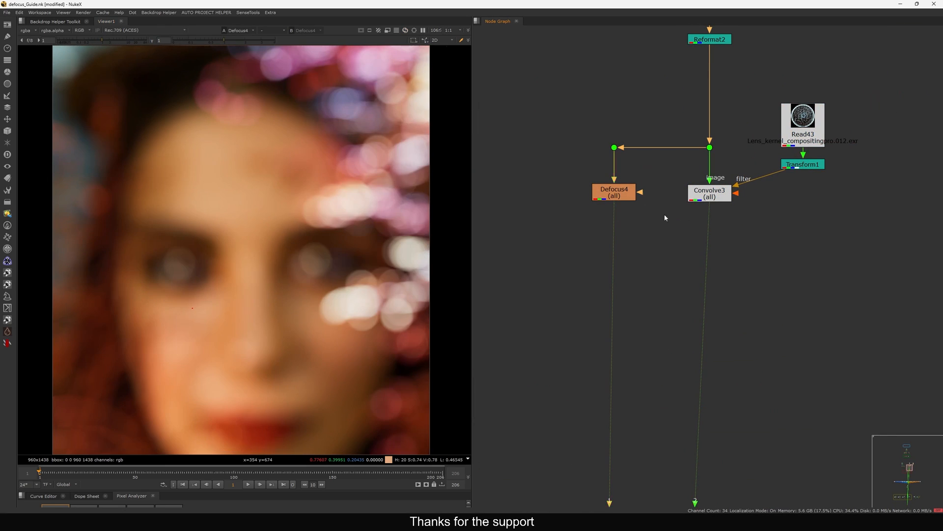
key(2)
scroll(275, 343, down, 2)
key(1)
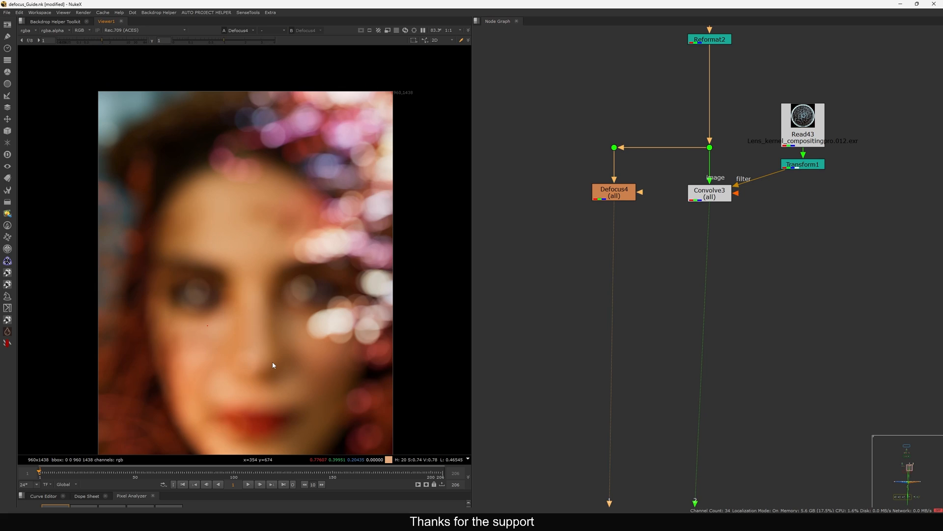
key(2)
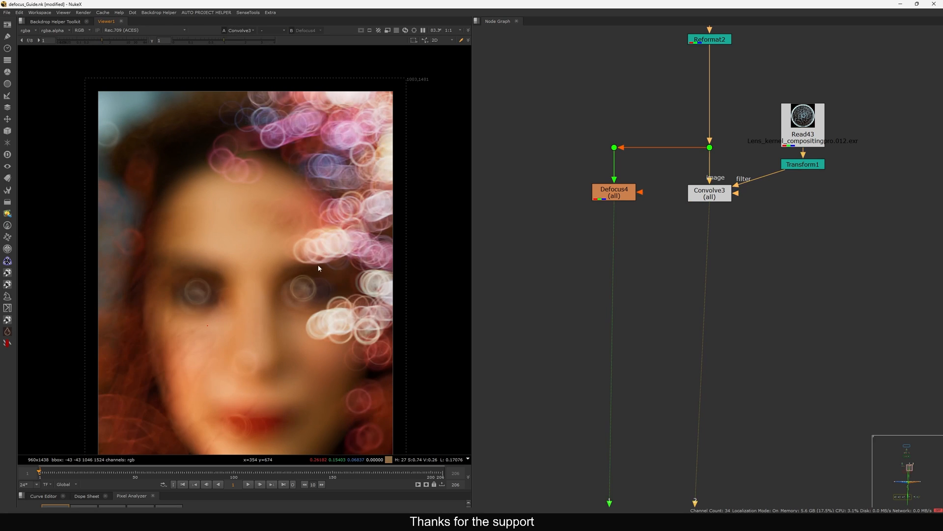
key(1)
key(2)
scroll(329, 241, up, 3)
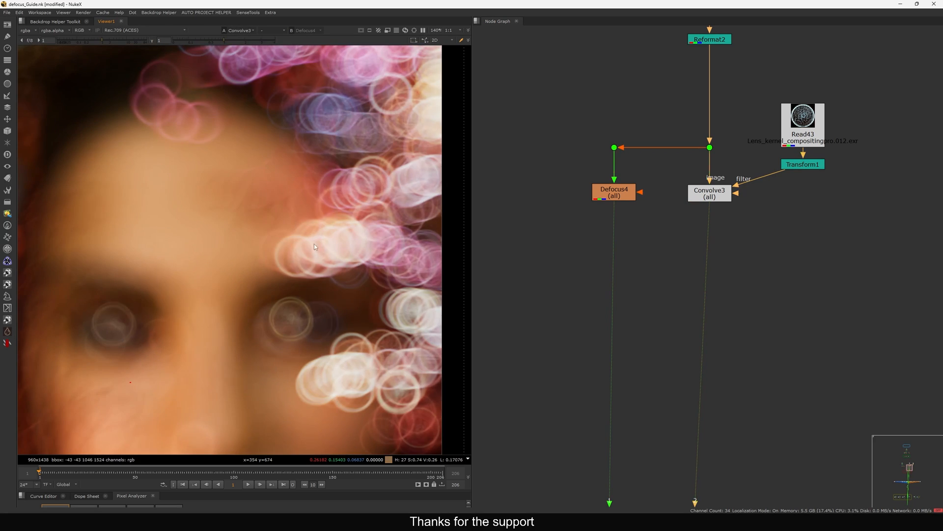
Arrange the Read43 kernel and its Transform1 level beside Convolve3
middle_drag(780, 181, 758, 200)
drag(703, 213, 704, 220)
middle_drag(703, 220, 685, 278)
drag(827, 158, 760, 282)
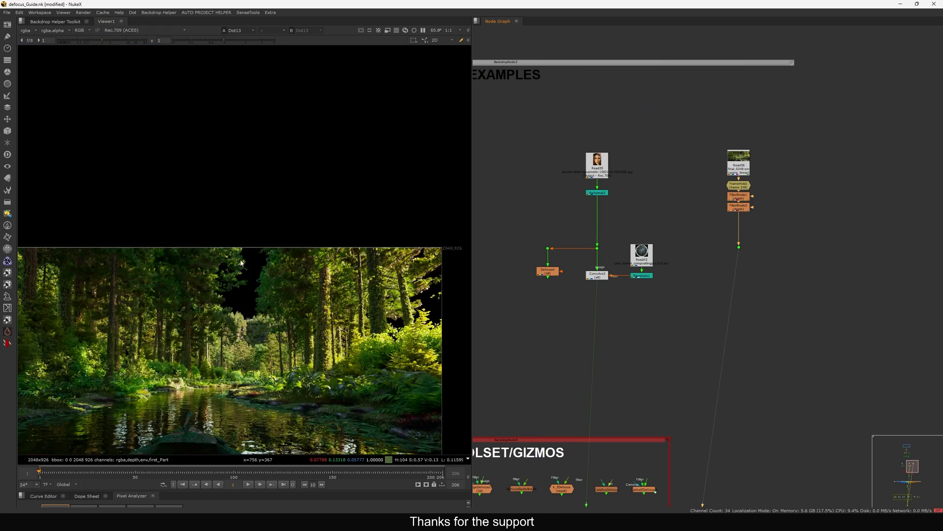
View the forest render at the dot below FilterErode2, inspect its depth channel, and return the viewer to rgba
middle_drag(240, 263, 277, 177)
scroll(277, 177, down, 2)
drag(443, 177, 114, 312)
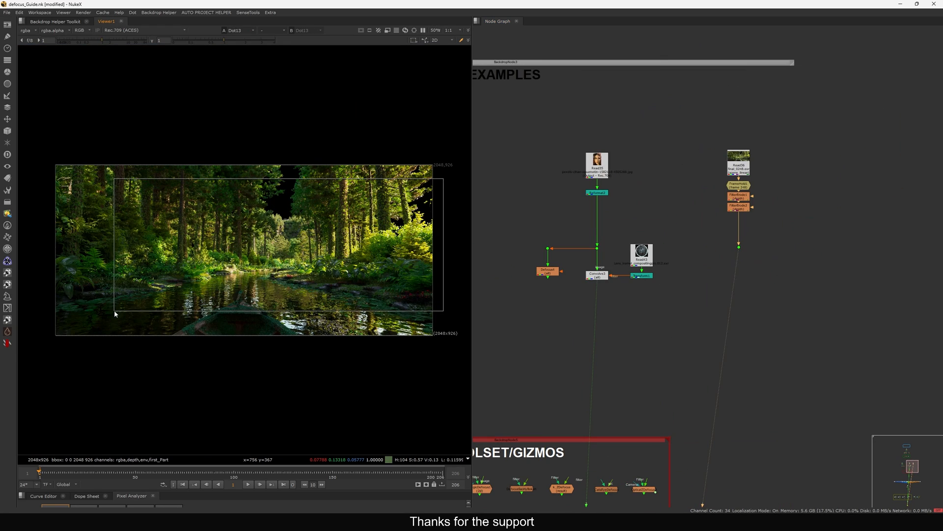
key(f)
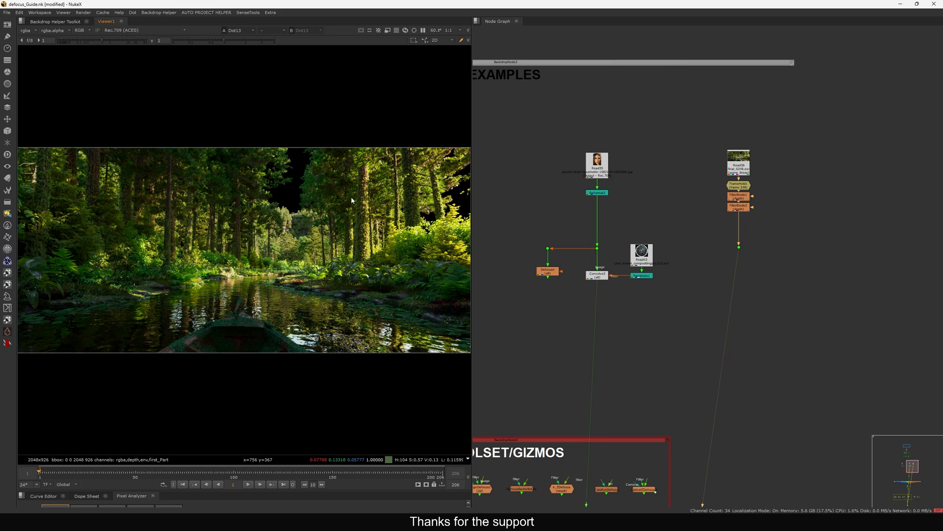
click(34, 31)
click(44, 69)
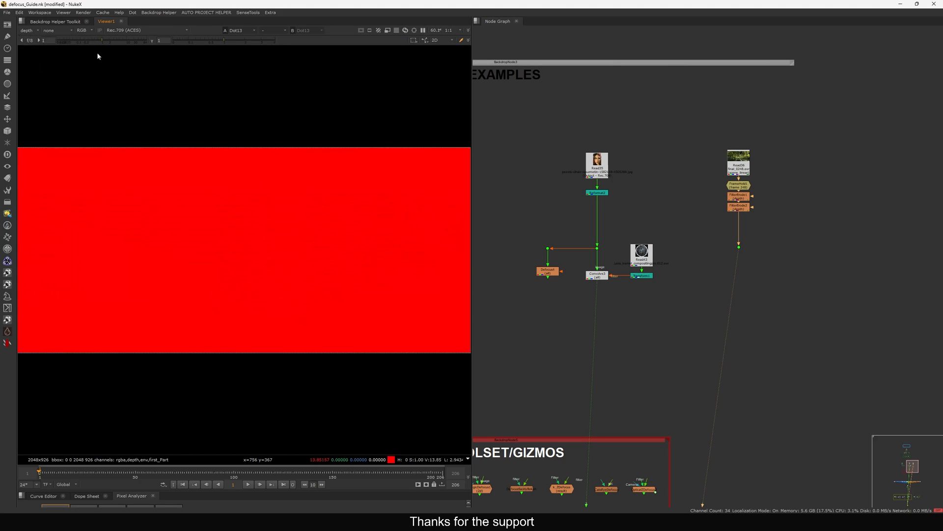
drag(102, 42, 34, 49)
Add a ZDefocus node below the forest render's dot and set its math to depth
key(Tab)
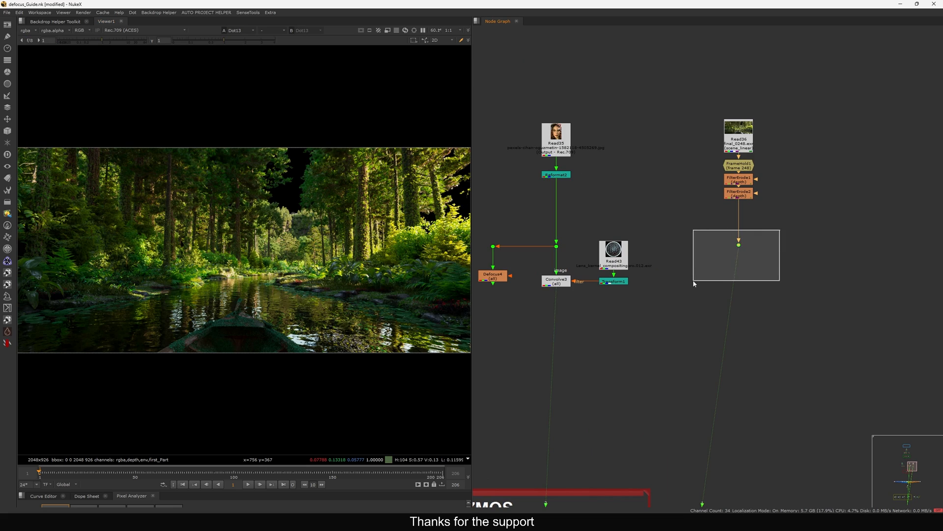
text(zdf)
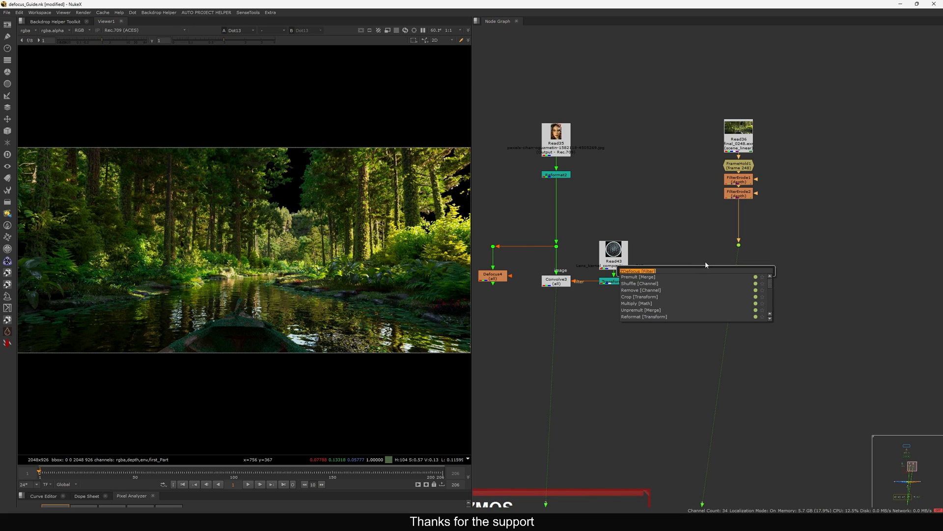
key(Return)
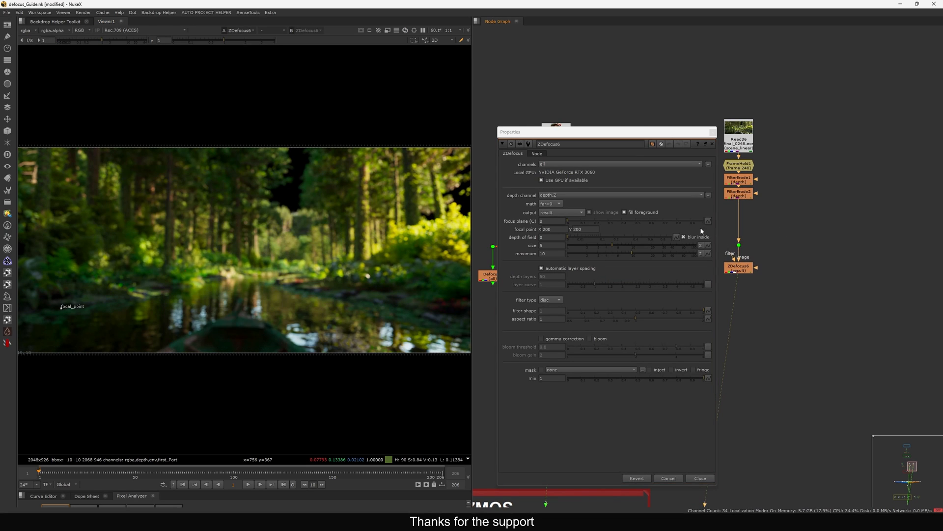
drag(631, 139, 607, 106)
click(525, 171)
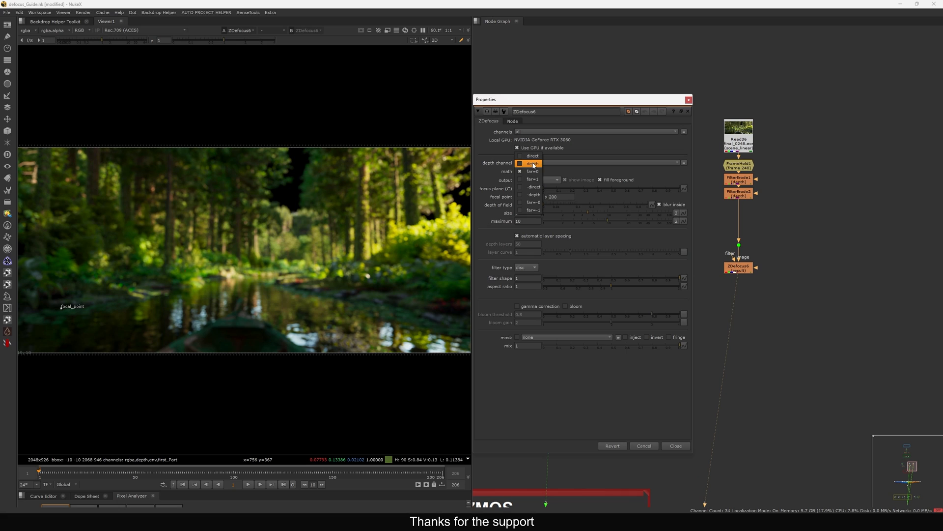
click(525, 162)
middle_drag(754, 259, 797, 252)
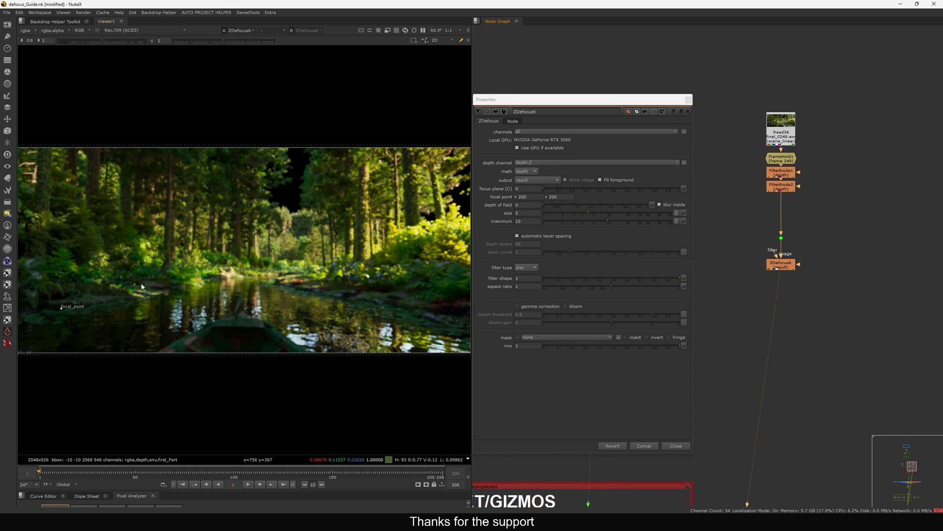
Place the focal point on the water at about x 1137, y 263 and set the ZDefocus output to focal plane setup
drag(63, 309, 272, 297)
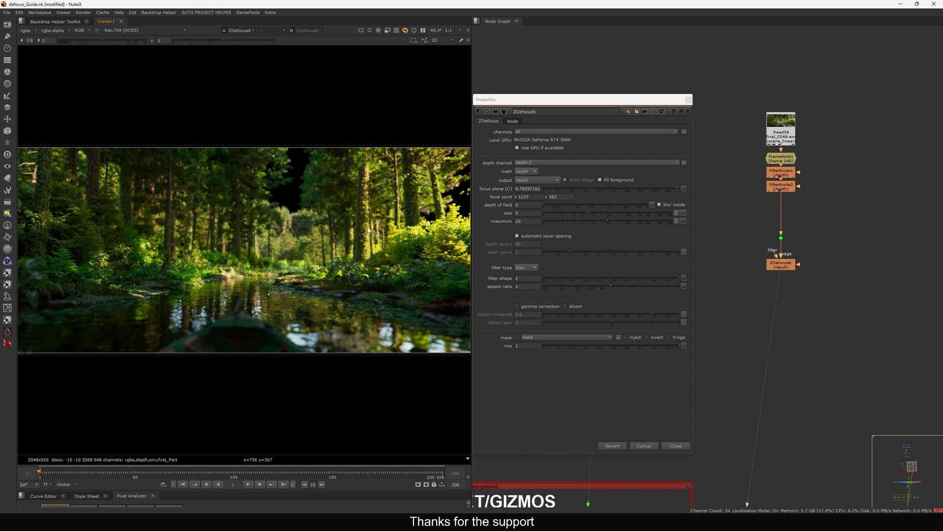
drag(529, 100, 546, 79)
drag(612, 78, 602, 64)
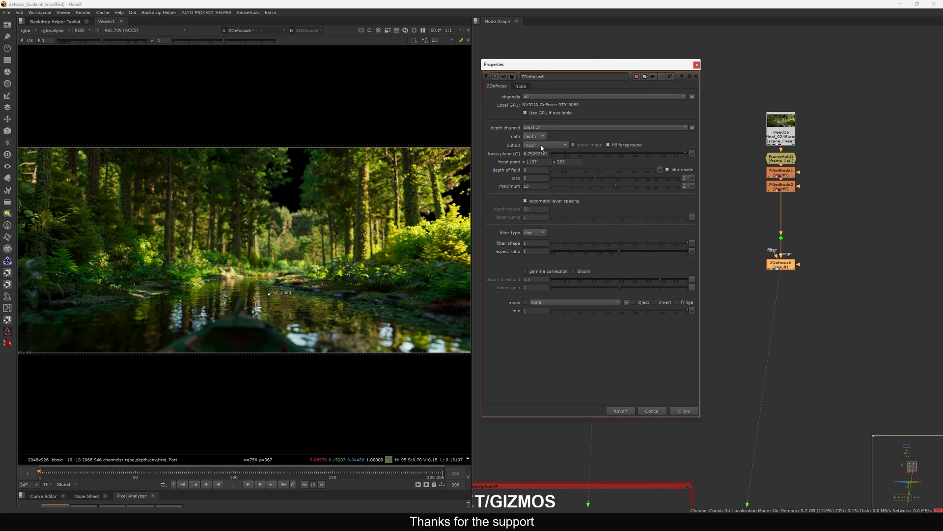
click(540, 145)
click(541, 154)
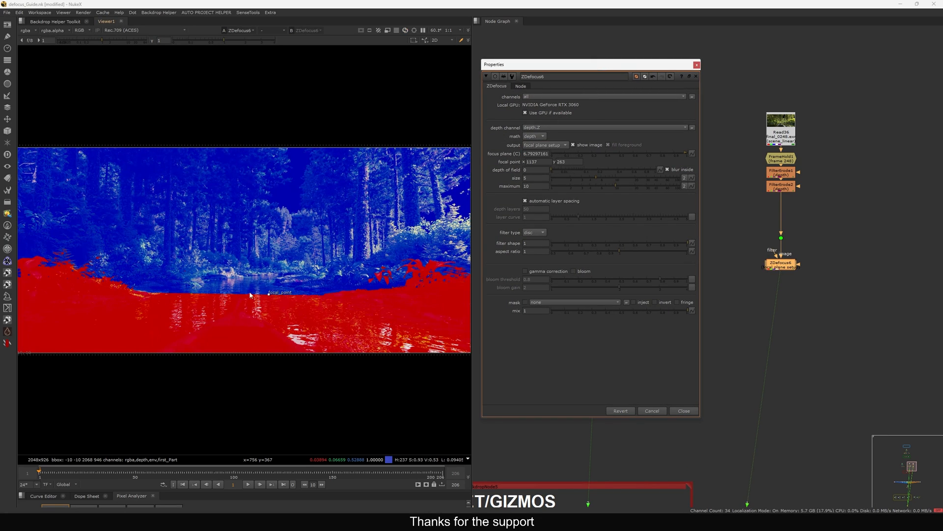
Set the depth of field to 1, shift the focal point to about x 1122, y 268, and examine the in-focus zone
click(540, 169)
key(Return)
mouse_move(269, 294)
mouse_down()
mouse_move(271, 279)
mouse_move(266, 293)
mouse_up()
scroll(274, 289, up, 5)
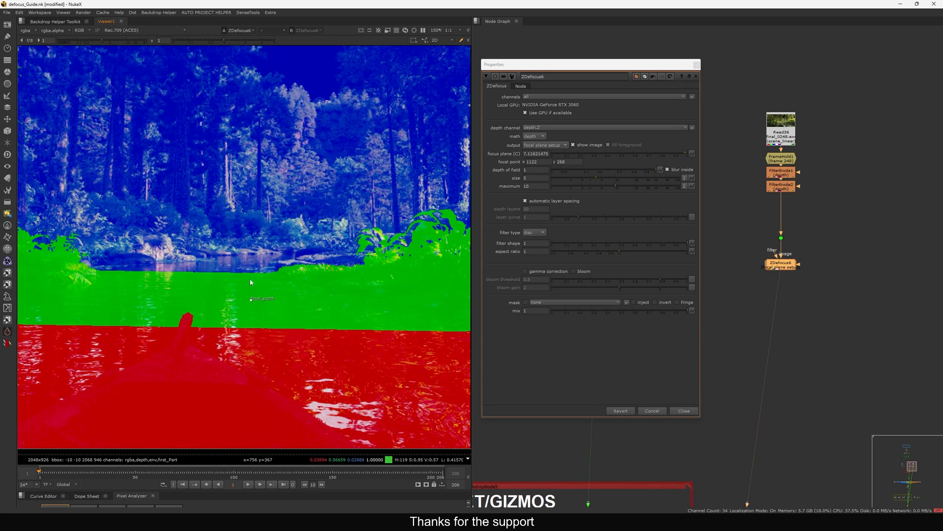
scroll(251, 280, up, 2)
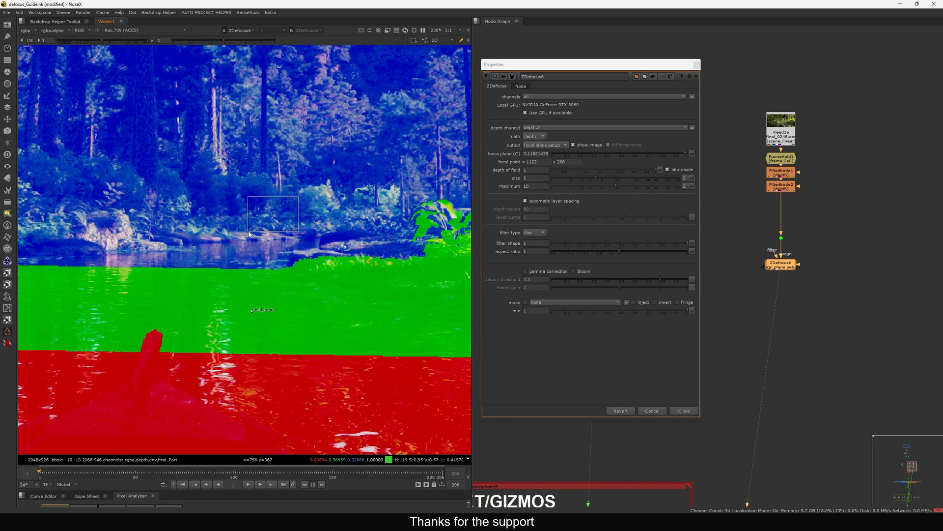
middle_drag(275, 364, 263, 293)
drag(289, 315, 244, 372)
middle_drag(227, 228, 251, 268)
drag(261, 239, 207, 317)
Set the depth of field to 0, switch the ZDefocus output to result, and examine the focus on the water
drag(604, 170, 540, 172)
click(542, 145)
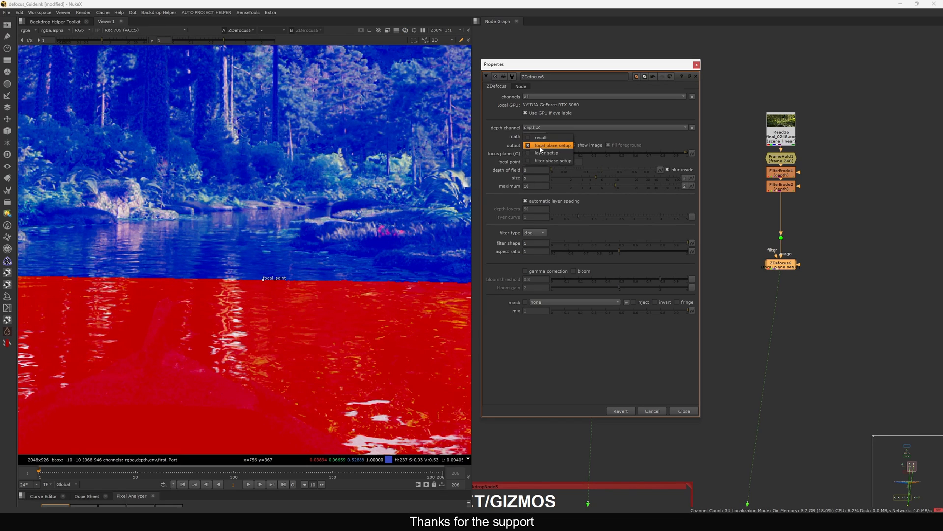
click(538, 138)
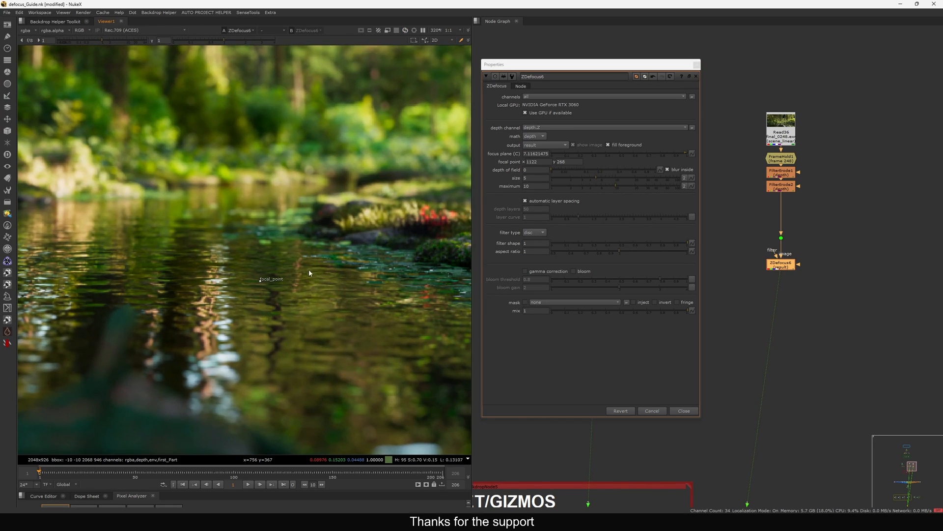
drag(246, 299, 246, 298)
drag(355, 274, 344, 276)
Set the ZDefocus depth of field to 1 and inspect the sharp area of water around the focal point
drag(538, 170, 506, 170)
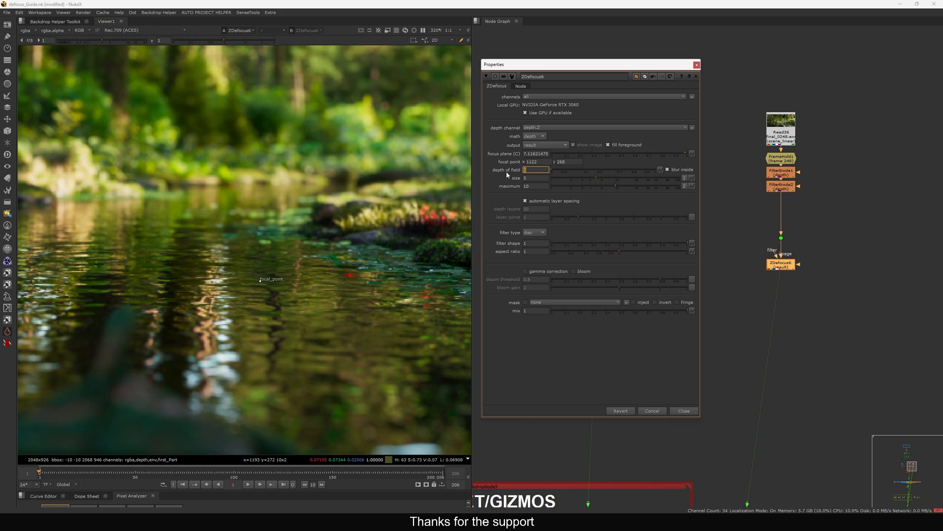
text(1)
key(Return)
drag(270, 212, 188, 352)
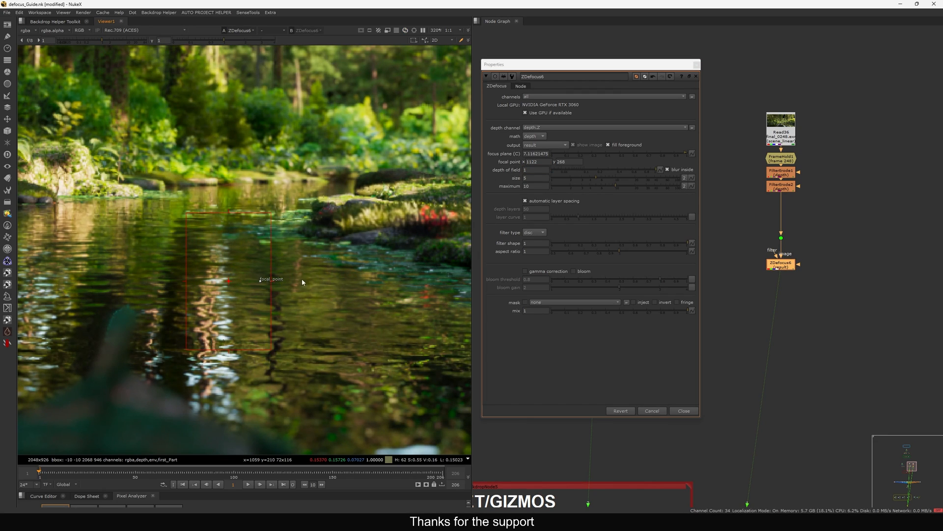
Reposition the focal point on the water, and set the depth of field to 0 and the maximum to 100
drag(260, 281, 274, 277)
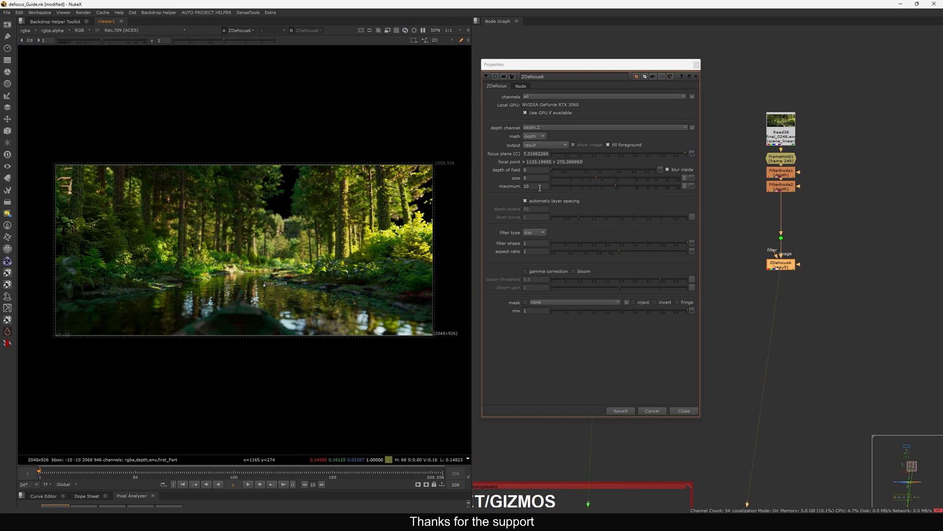
click(540, 188)
text(0)
key(Return)
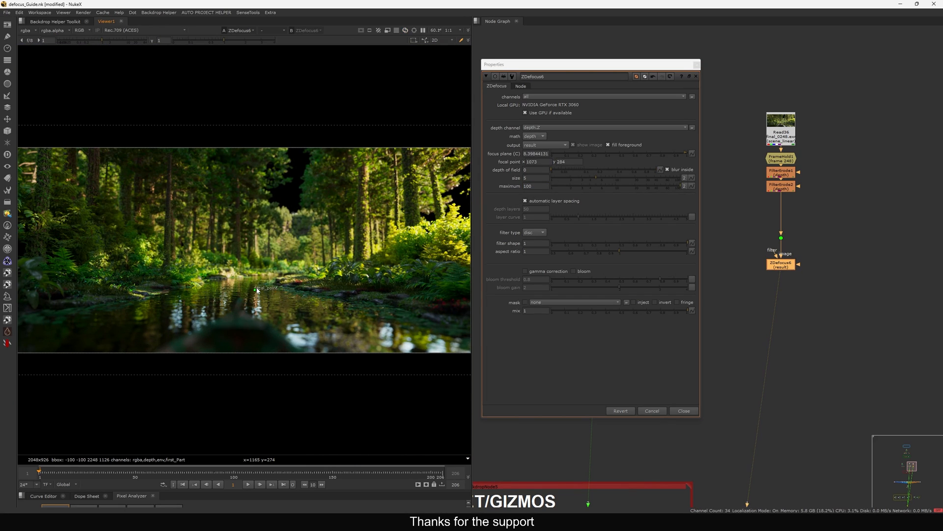
Move the focal point on the water to about x 1067, y 282, and compare the image with ZDefocus disabled and enabled
drag(256, 290, 256, 291)
drag(781, 266, 784, 267)
key(d)
key(d)
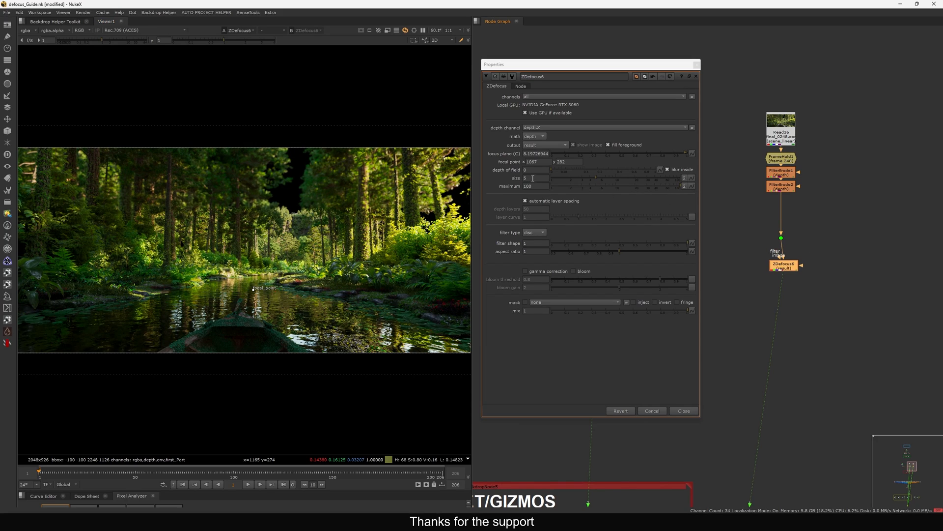
Set the ZDefocus blur size to 10
drag(533, 178, 508, 186)
text(10)
key(Return)
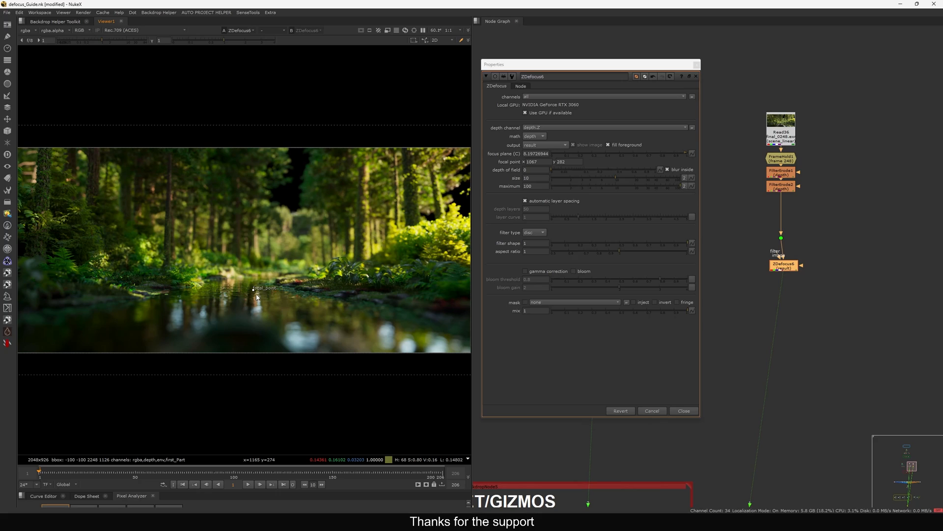
Connect the ZDefocus filter input to the Read43 lens kernel and set its filter type to image
click(696, 76)
middle_drag(708, 280, 689, 279)
drag(765, 268, 639, 248)
double_click(762, 270)
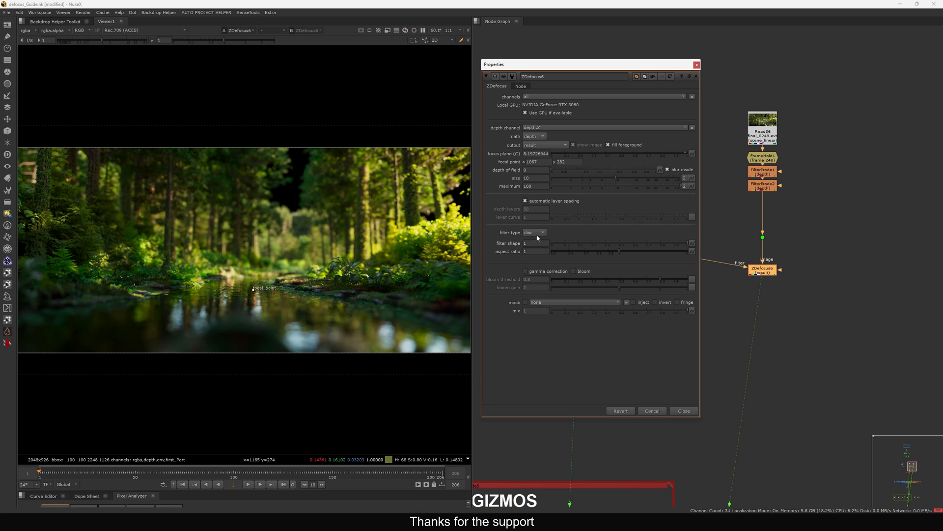
click(535, 232)
click(650, 240)
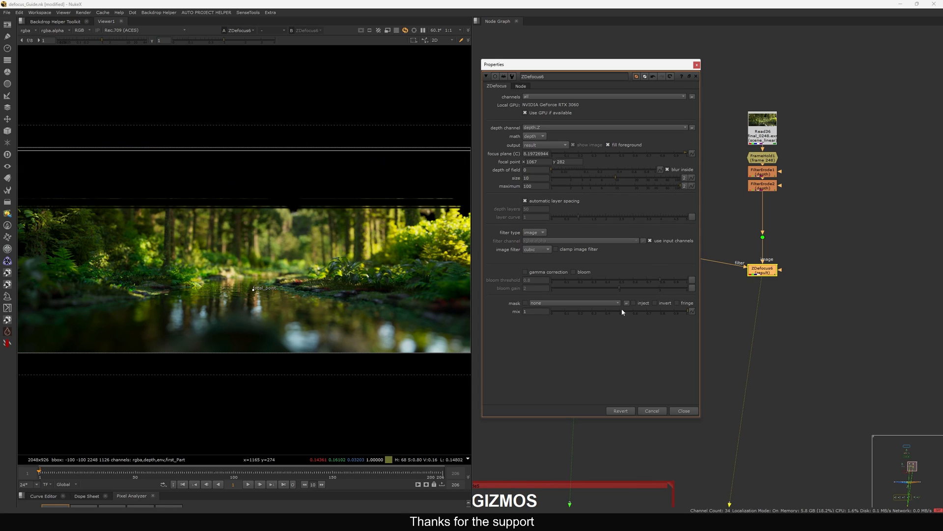
click(684, 410)
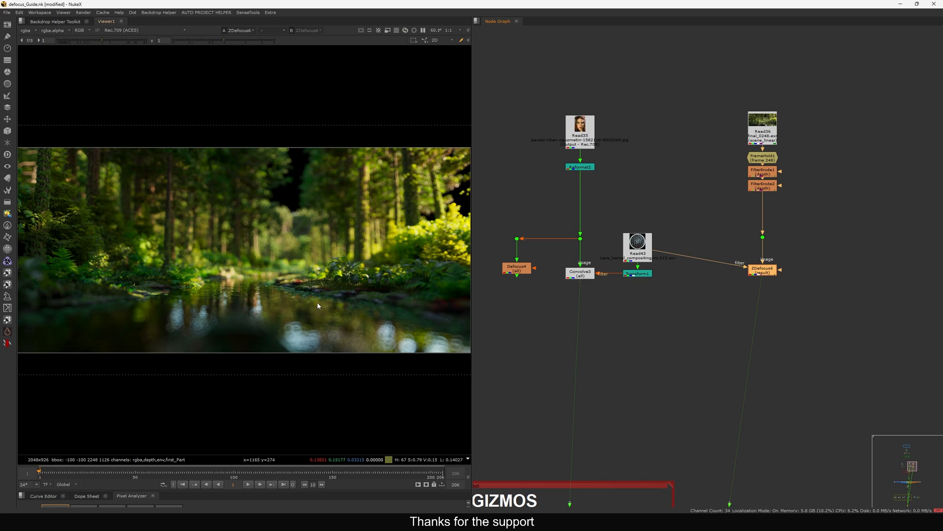
scroll(344, 310, up, 8)
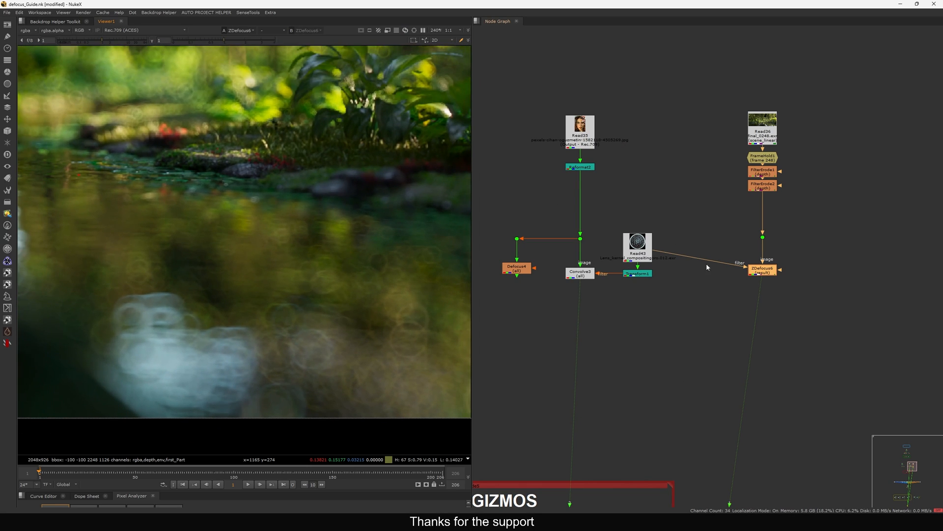
Switch the ZDefocus filter type to disc and examine the bokeh in the water and background trees
double_click(763, 270)
click(539, 233)
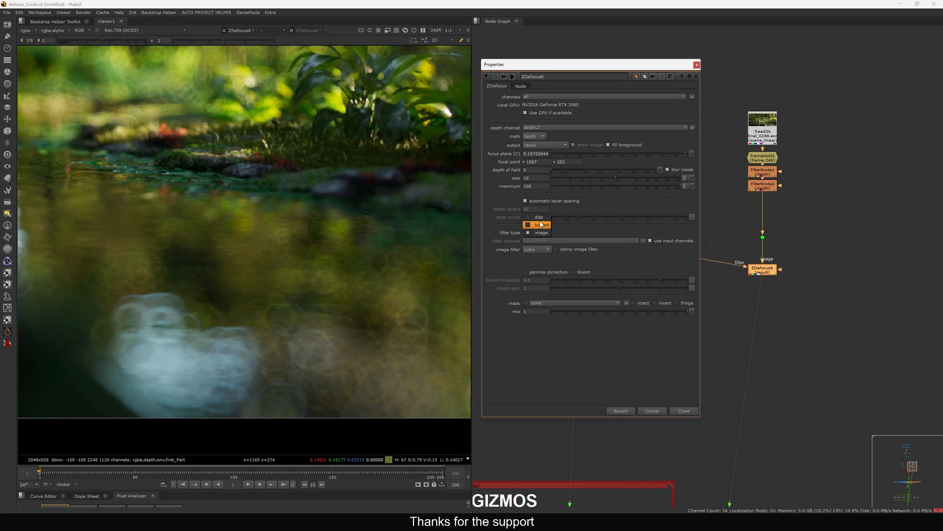
click(533, 223)
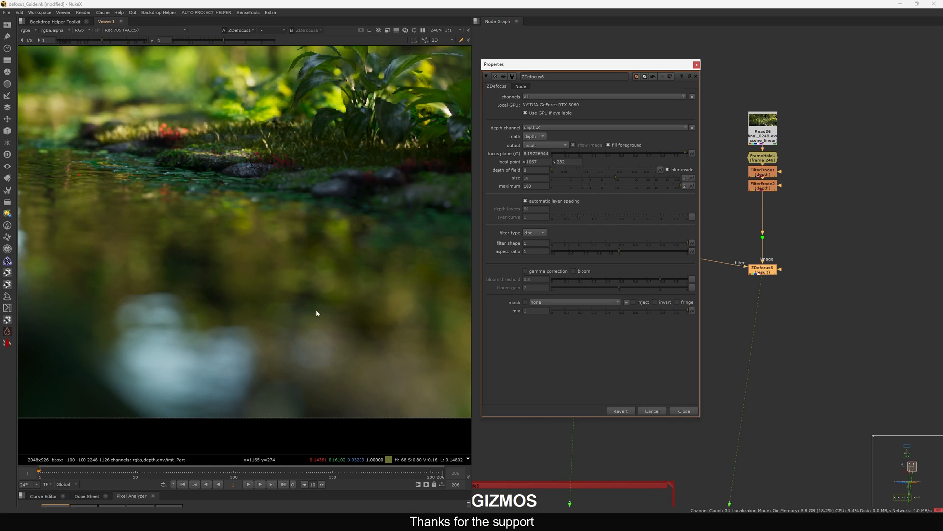
middle_drag(317, 311, 330, 437)
middle_drag(315, 177, 273, 403)
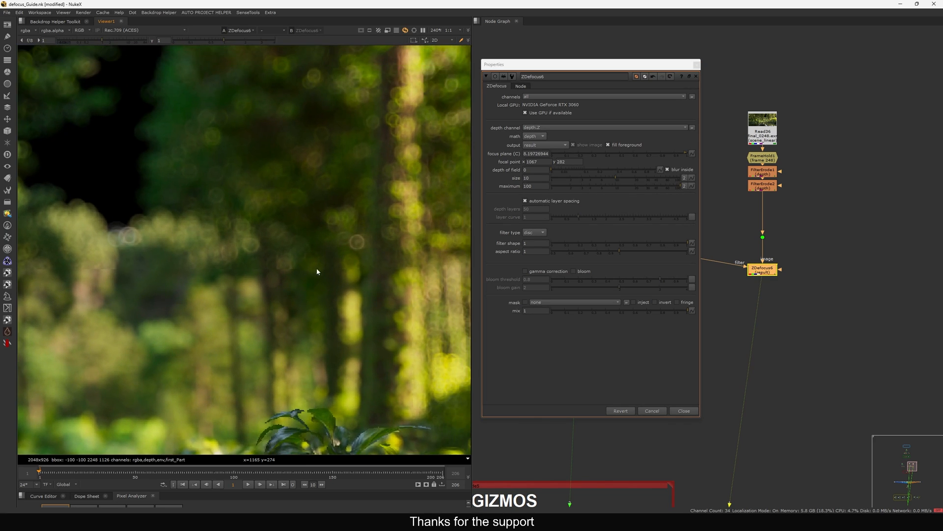
scroll(317, 271, up, 1)
scroll(324, 216, up, 1)
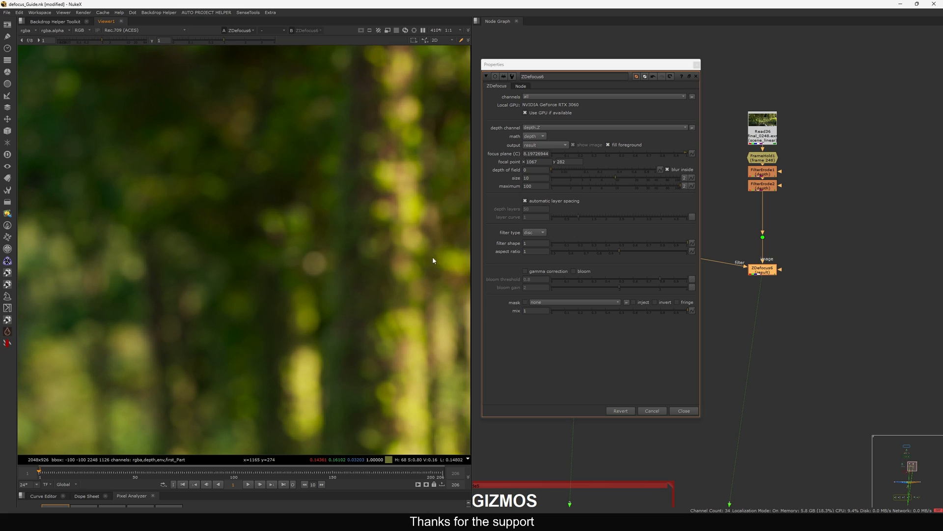
Set the ZDefocus filter type to image and inspect the kernel-shaped bokeh across the forest render
click(534, 233)
click(536, 241)
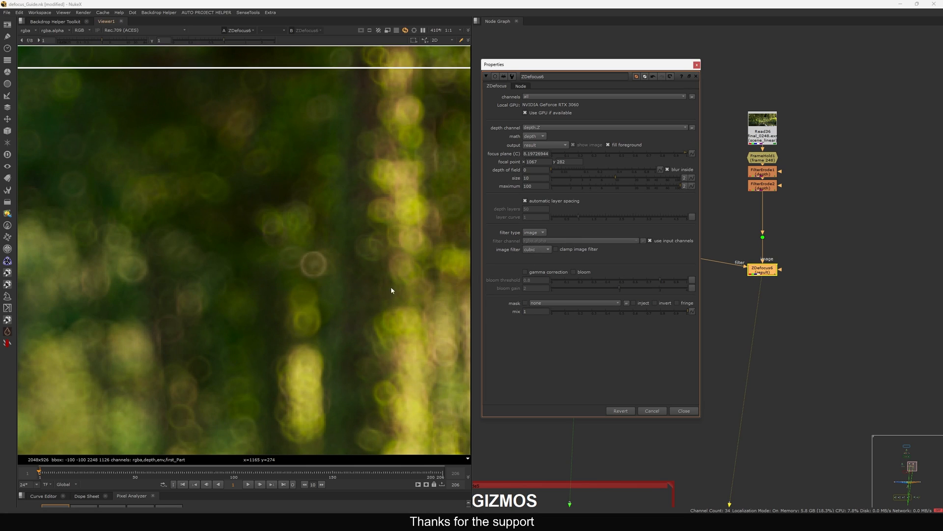
click(681, 410)
scroll(378, 309, down, 8)
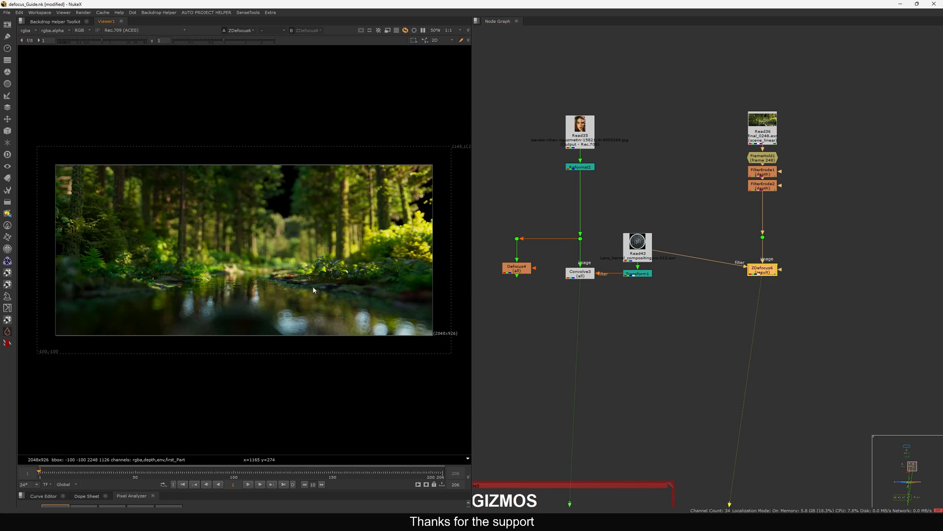
scroll(152, 292, up, 3)
scroll(357, 252, up, 2)
scroll(685, 268, down, 4)
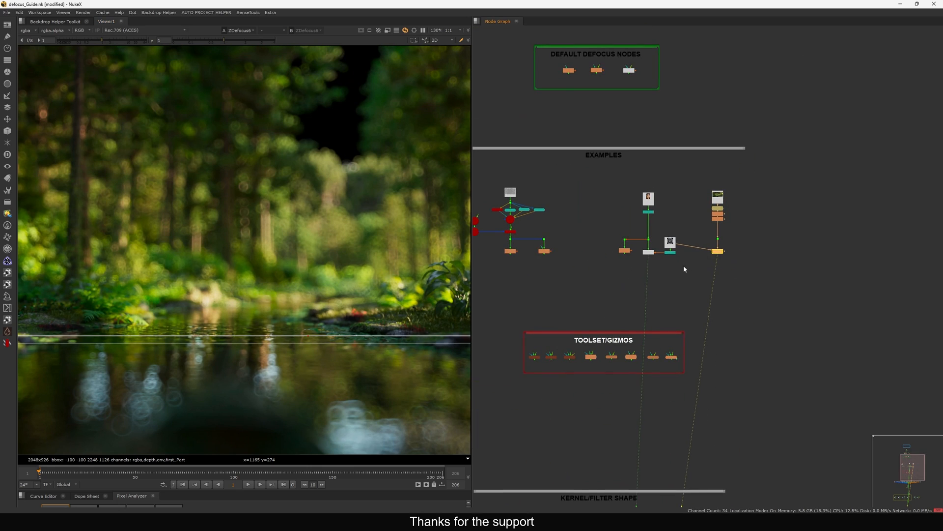
Look over the example setups and the TOOLSET/GIZMOS backdrop beneath them
scroll(715, 263, up, 4)
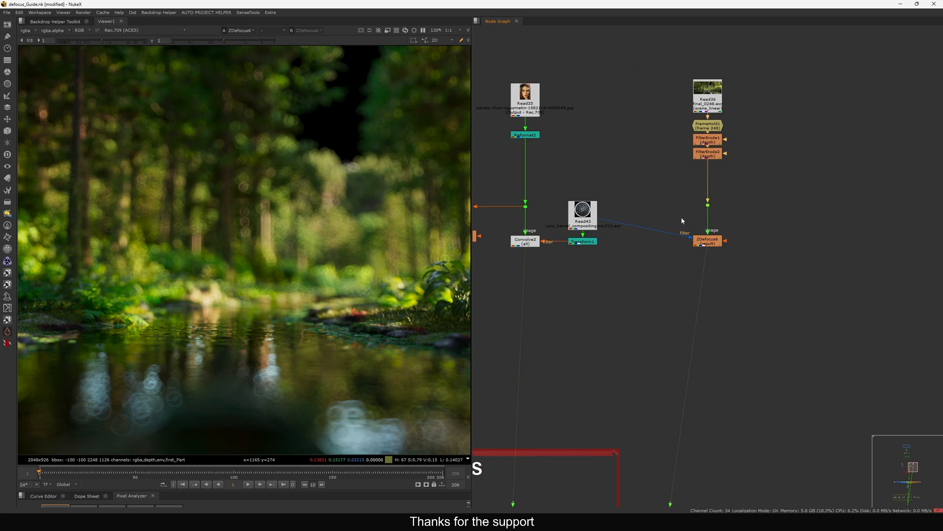
scroll(709, 209, down, 6)
scroll(603, 319, up, 2)
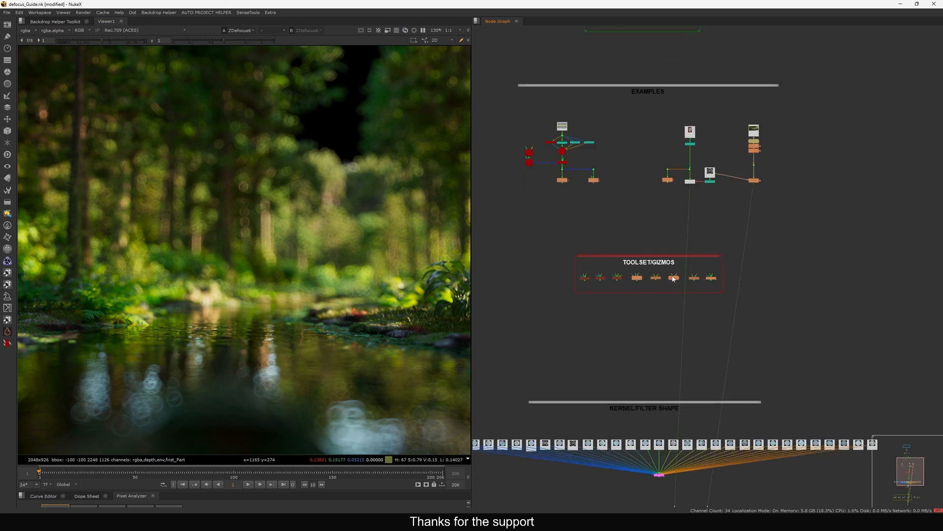
middle_drag(602, 323, 586, 274)
scroll(552, 272, up, 1)
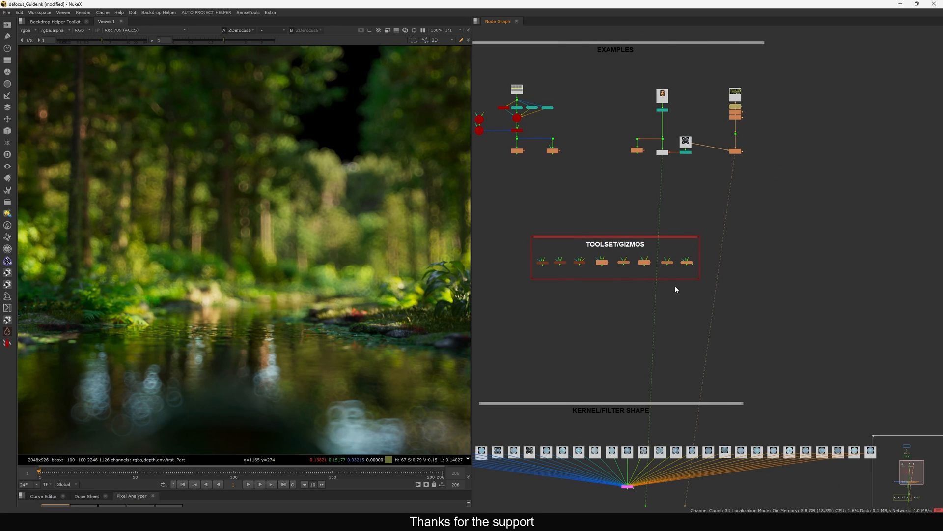
middle_drag(574, 320, 627, 305)
scroll(634, 297, up, 6)
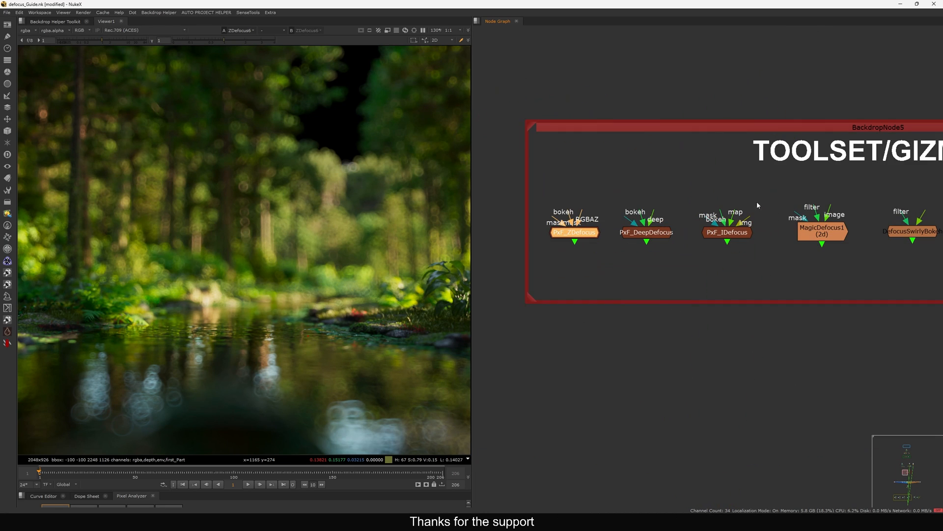
Select the PxF_ZDefocus gizmo and examine its inputs within the TOOLSET/GIZMOS backdrop
drag(763, 196, 568, 246)
scroll(578, 240, up, 1)
click(575, 235)
scroll(582, 238, up, 2)
middle_drag(577, 265, 588, 270)
drag(583, 246, 589, 248)
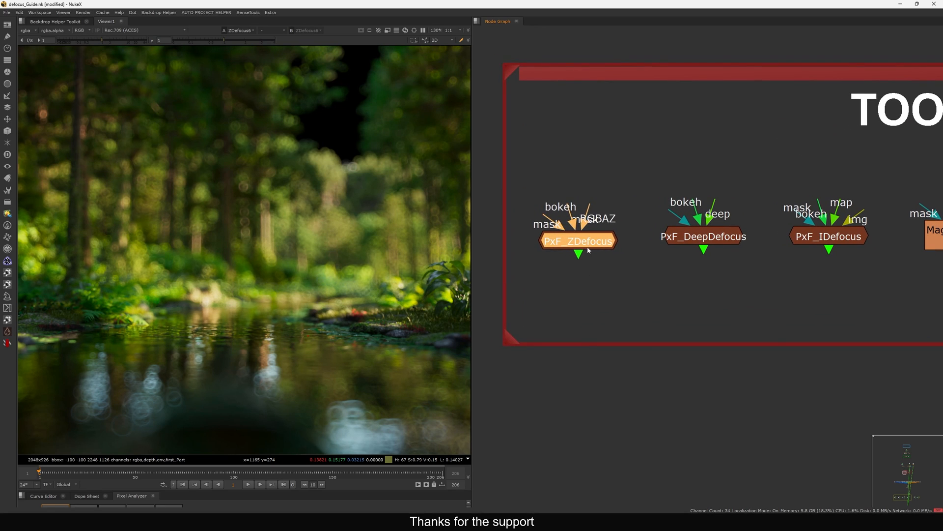
middle_drag(594, 243, 577, 261)
drag(583, 256, 585, 258)
scroll(630, 216, down, 6)
middle_drag(639, 142, 605, 220)
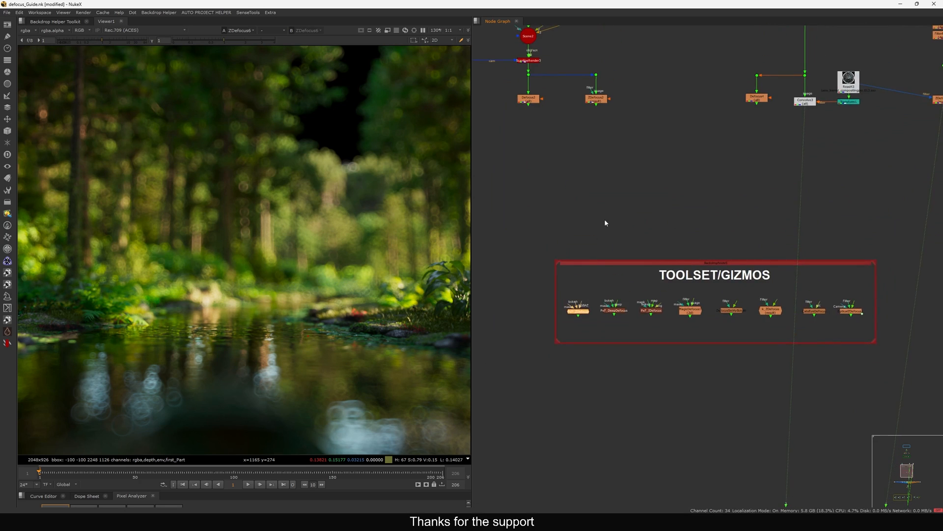
Select the ZDefocus2 node in the examples and examine its inputs for comparison with the gizmo
middle_drag(601, 141, 607, 229)
scroll(595, 197, up, 6)
click(641, 171)
middle_drag(604, 288, 615, 193)
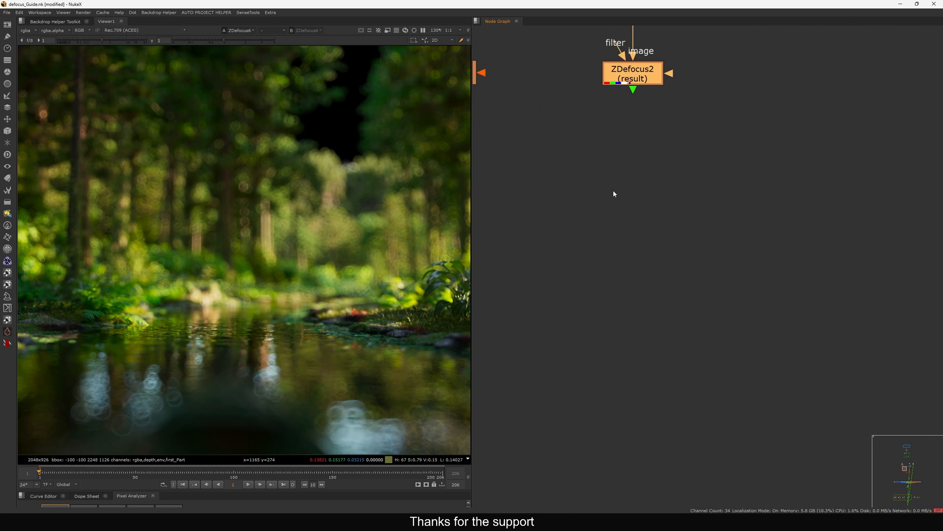
scroll(601, 192, down, 4)
middle_drag(582, 371, 586, 261)
Open the PxF_ZDefocus properties and arrange the window between the viewer and the node graph
scroll(589, 267, up, 2)
double_click(604, 271)
drag(497, 189, 486, 170)
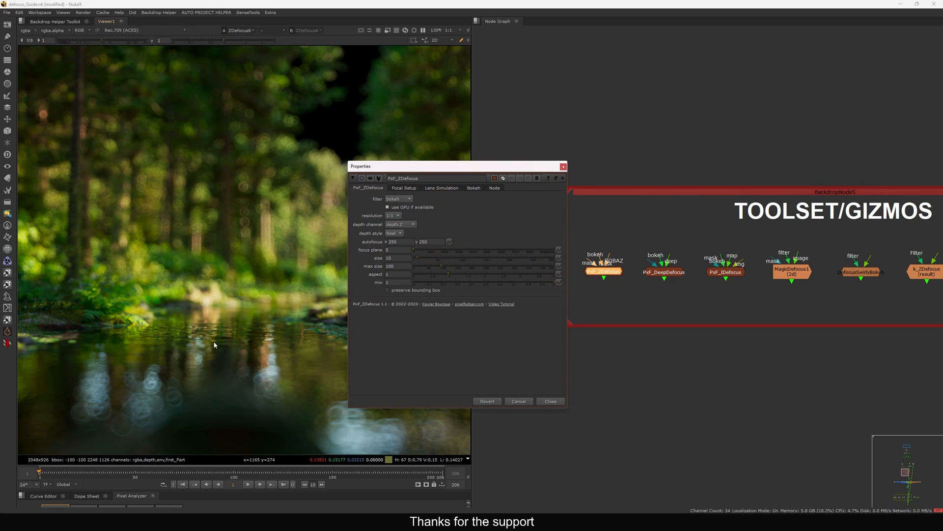
click(191, 323)
drag(427, 167, 531, 138)
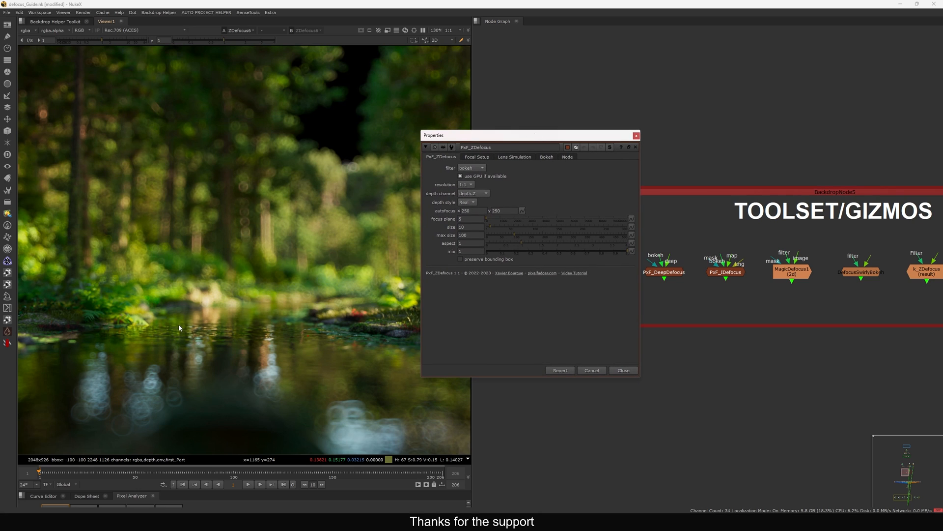
drag(178, 324, 351, 338)
drag(525, 136, 467, 71)
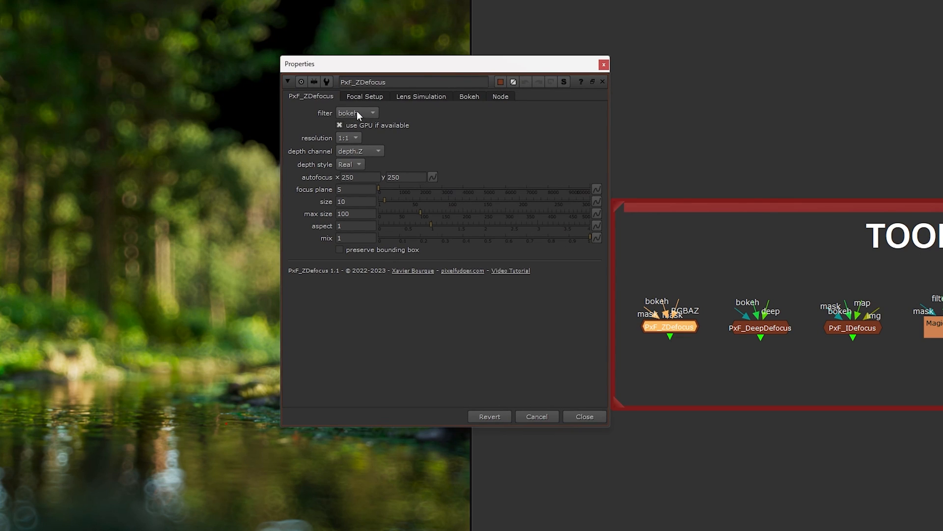
Review the PxF_ZDefocus filter and depth channel options along with its focus plane and size settings
click(357, 113)
click(355, 113)
click(378, 151)
click(378, 152)
click(369, 150)
click(379, 152)
click(347, 190)
click(352, 200)
click(319, 222)
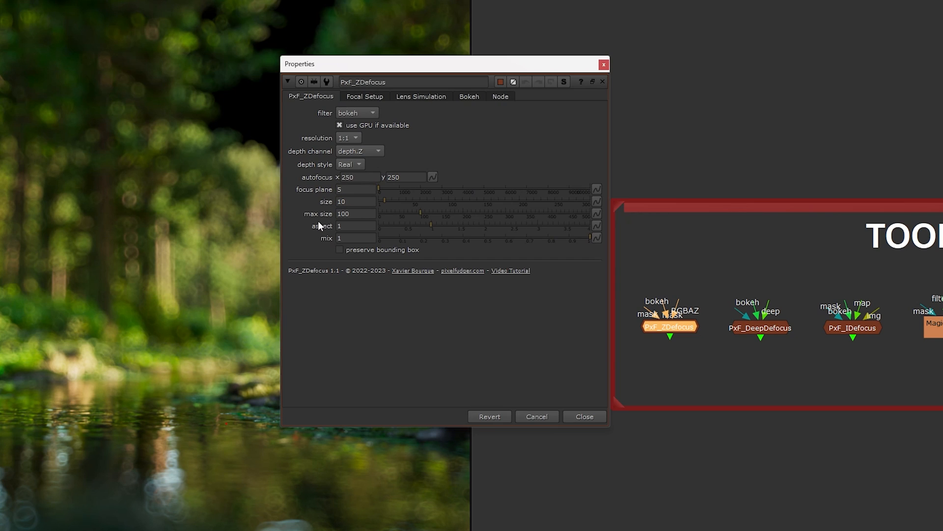
Enable the lens simulation on PxF_ZDefocus and review its world scale, fStop and filmback width settings
drag(458, 67, 454, 63)
click(414, 93)
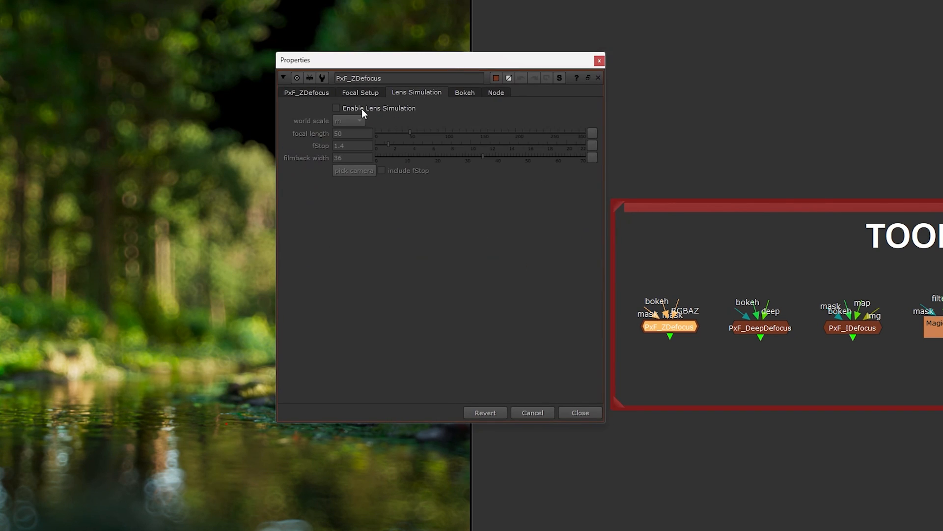
click(336, 108)
click(349, 120)
click(349, 120)
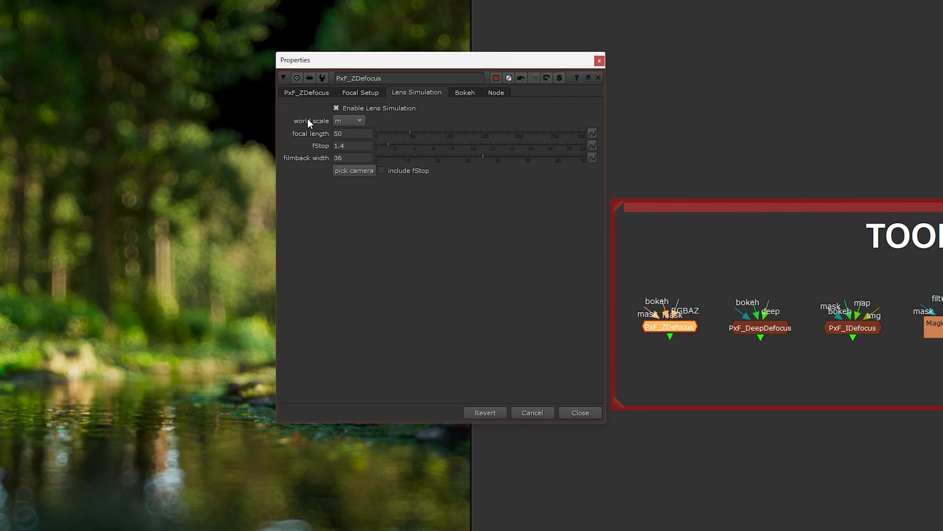
click(352, 120)
click(336, 121)
middle_click(123, 299)
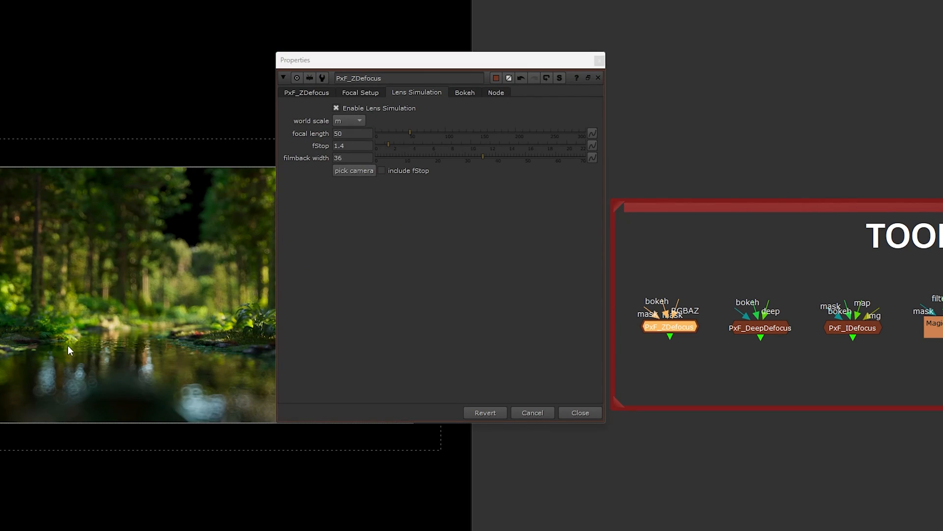
click(348, 143)
click(348, 156)
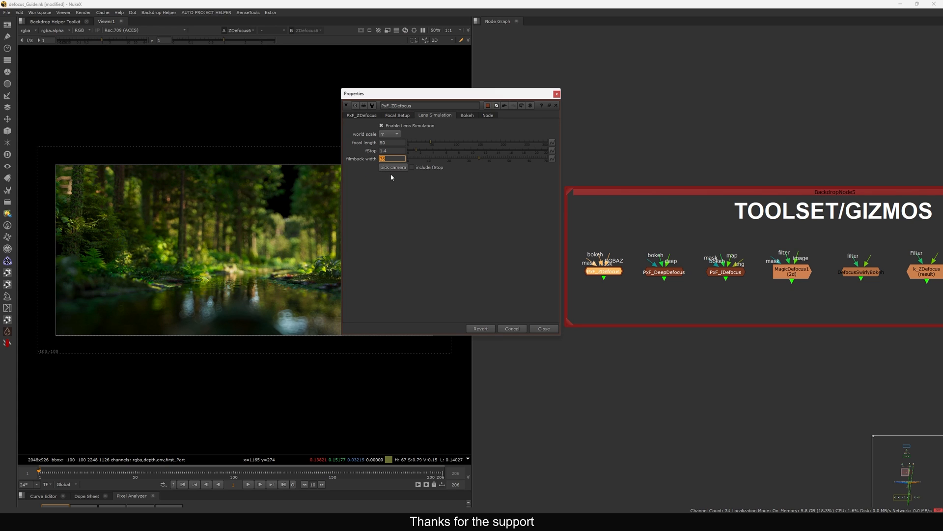
Try to pick a camera for the PxF_ZDefocus lens simulation, and close the node's properties
middle_drag(565, 236, 619, 224)
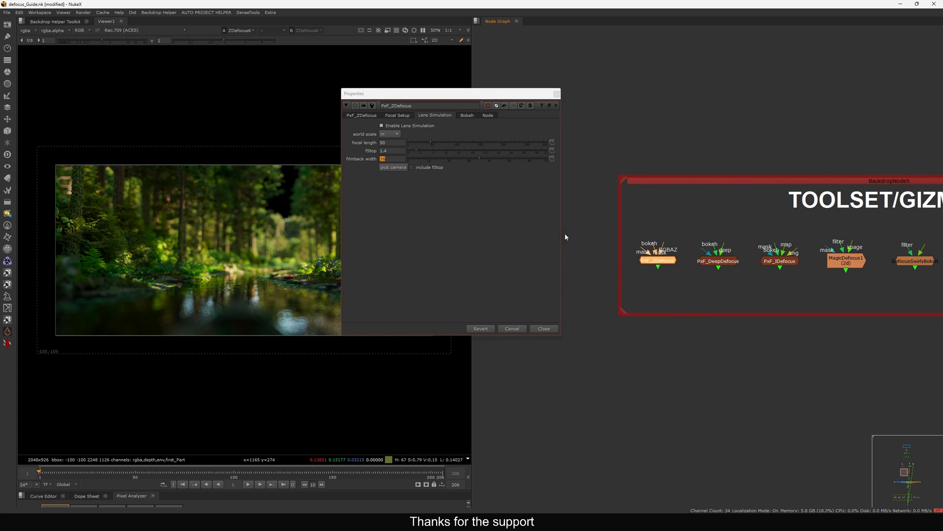
click(395, 168)
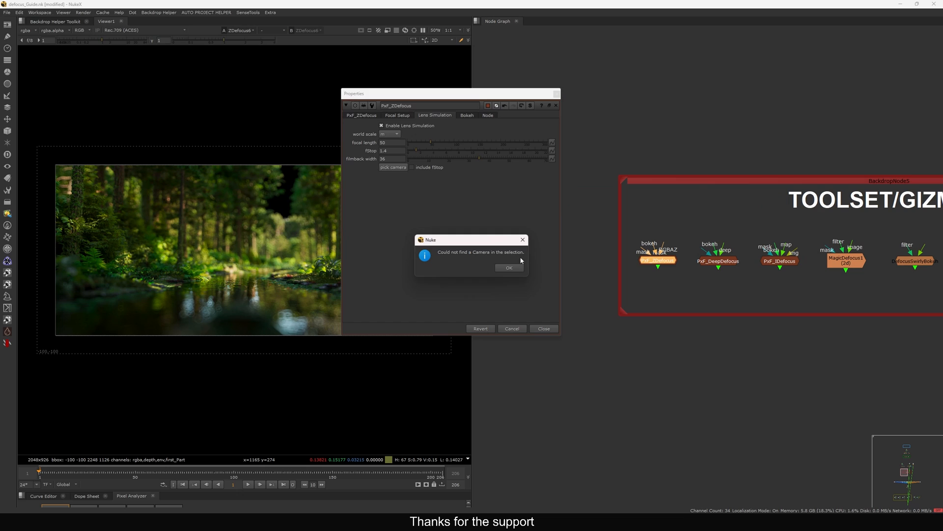
click(509, 268)
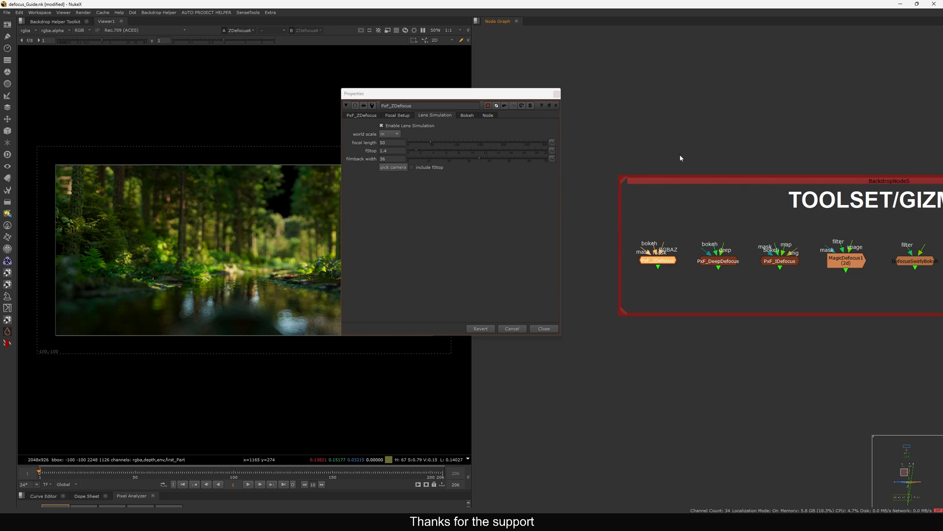
drag(692, 138, 553, 197)
click(392, 168)
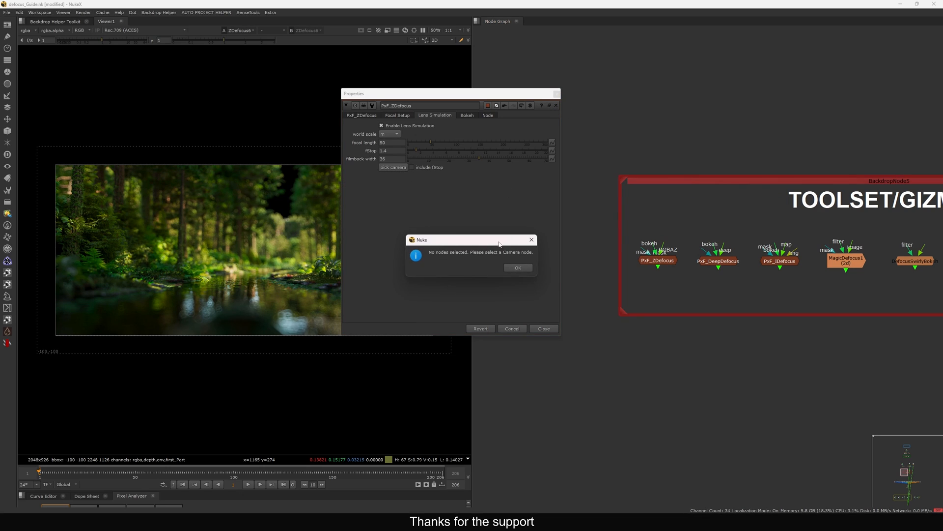
key(Return)
click(557, 94)
Open the PxF_DeepDefocus properties, review its lens simulation settings, and close them
middle_drag(704, 279, 587, 288)
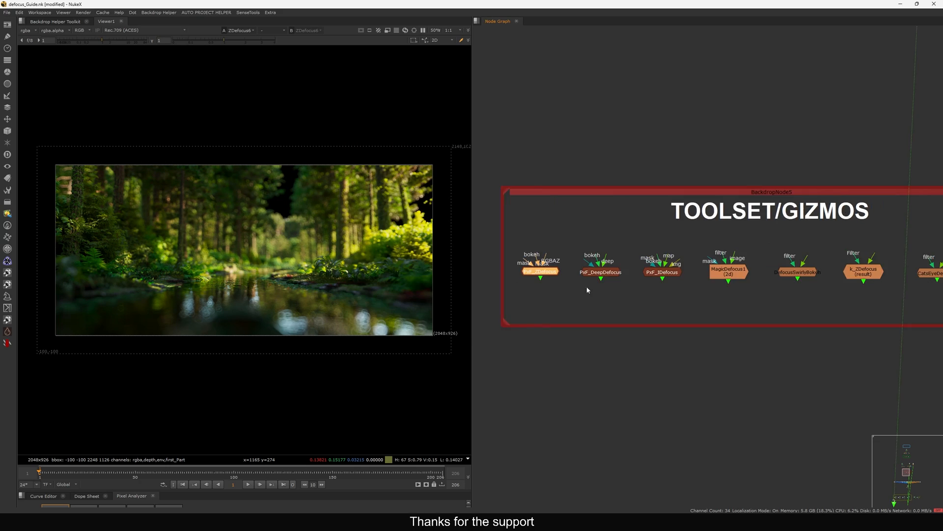
scroll(588, 282, up, 2)
double_click(602, 273)
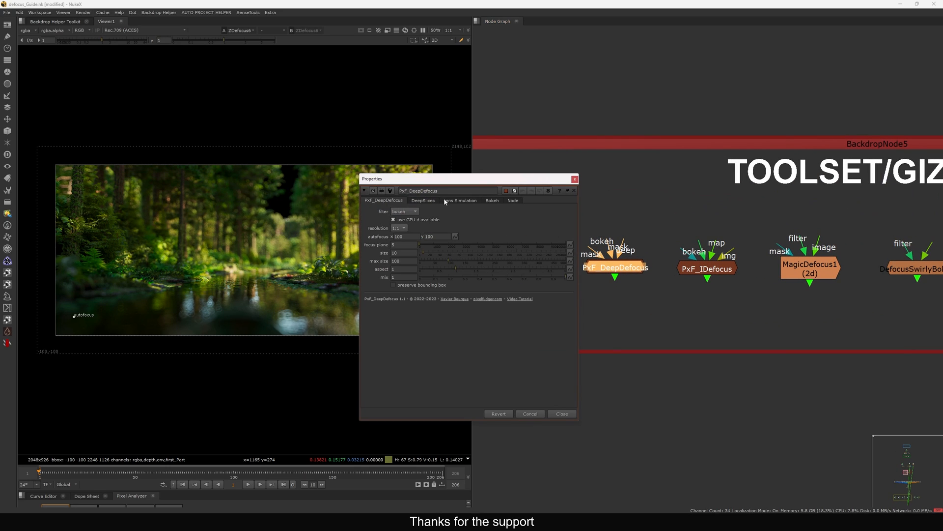
click(460, 200)
click(523, 173)
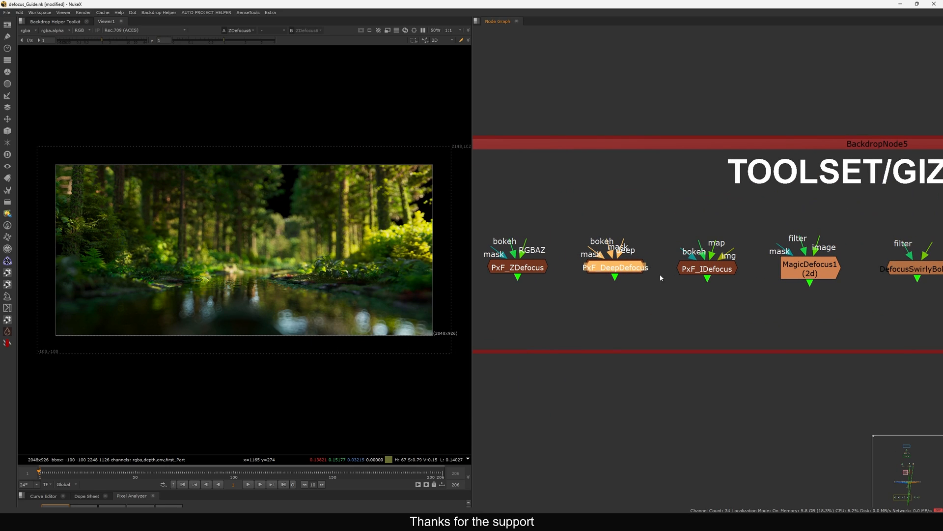
Open the PxF_IDefocus properties, review its bokeh and main settings, and close them
double_click(710, 271)
click(667, 180)
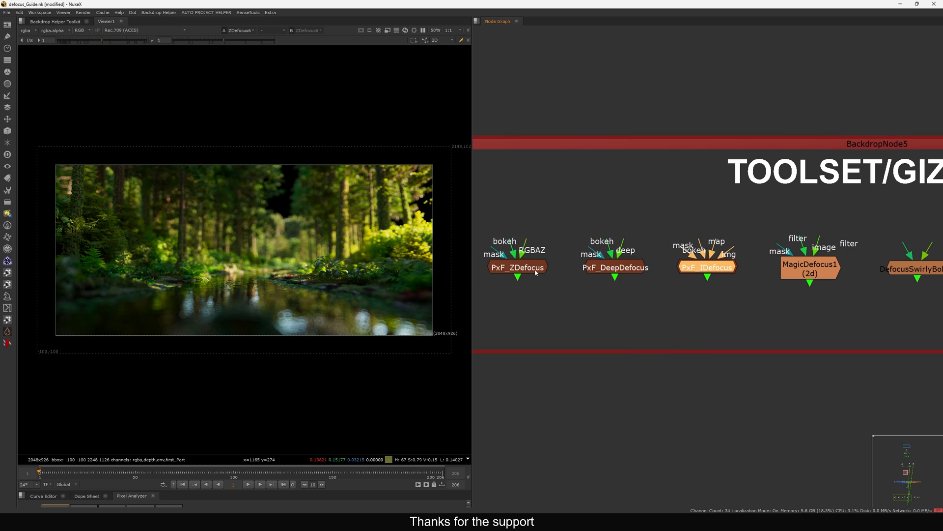
click(511, 268)
click(716, 269)
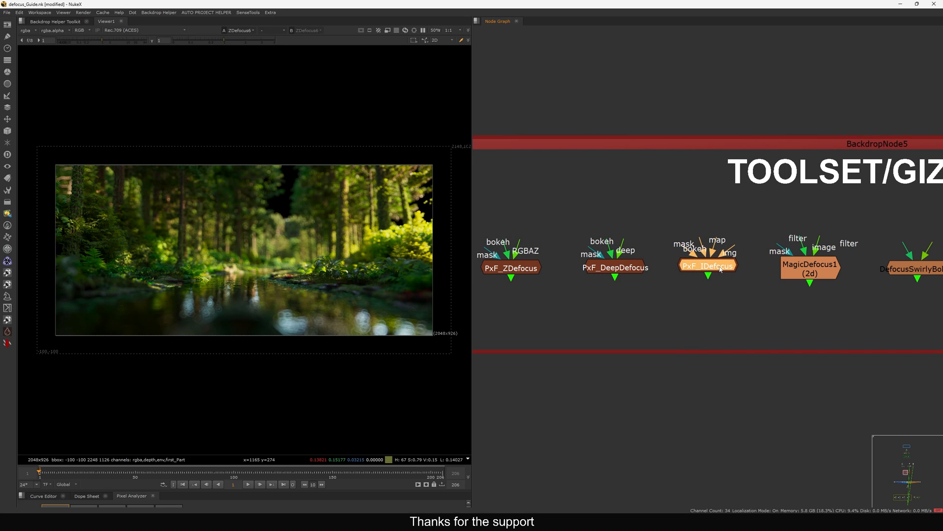
drag(720, 269, 718, 267)
double_click(718, 267)
click(501, 201)
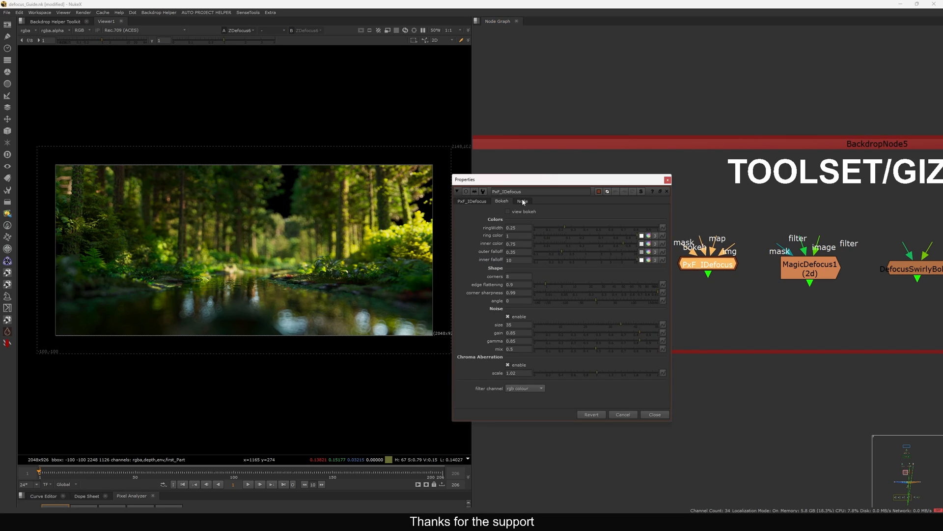
click(471, 201)
drag(661, 180, 615, 173)
Look through the MagicDefocus1, DefocusSwirlyBokeh, k_ZDefocus and CatsEyeDefocus nodes one by one
drag(633, 270, 632, 268)
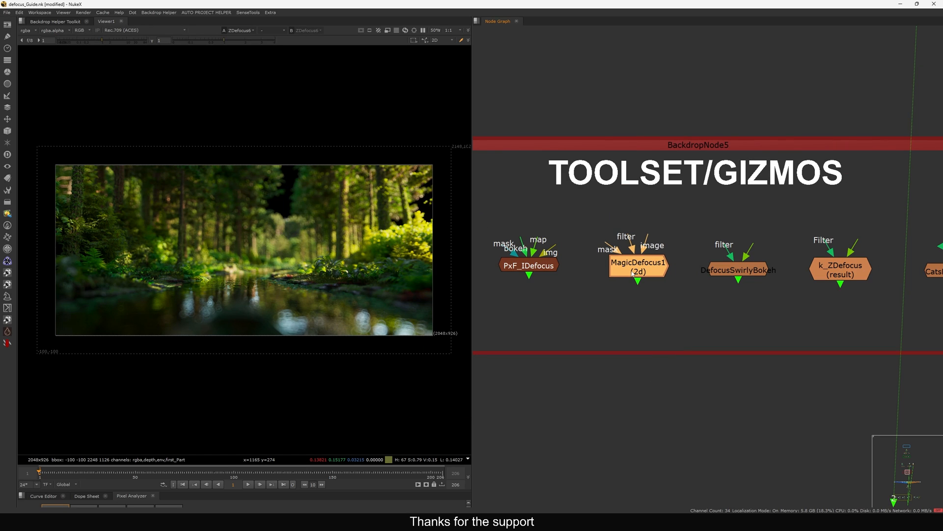
middle_drag(707, 286, 660, 287)
drag(698, 275, 690, 274)
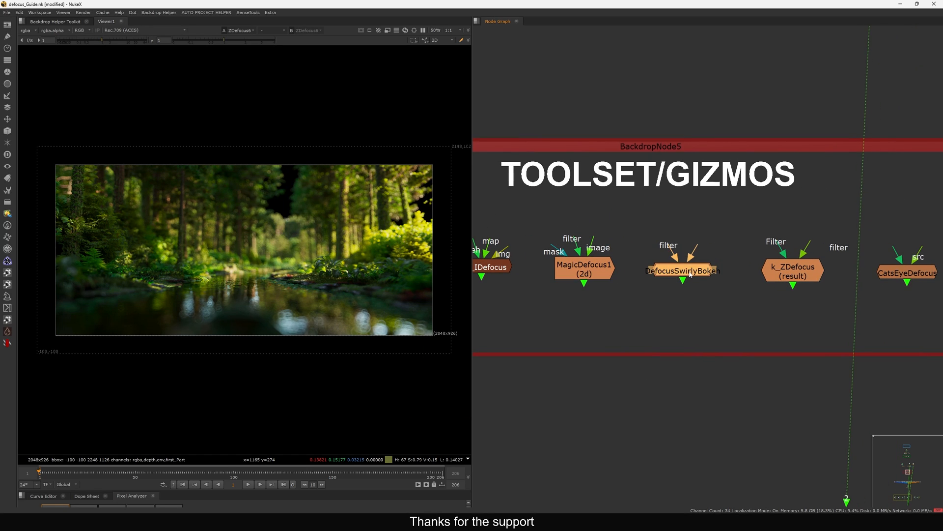
middle_drag(795, 281, 680, 286)
drag(681, 282, 678, 282)
middle_drag(789, 290, 698, 287)
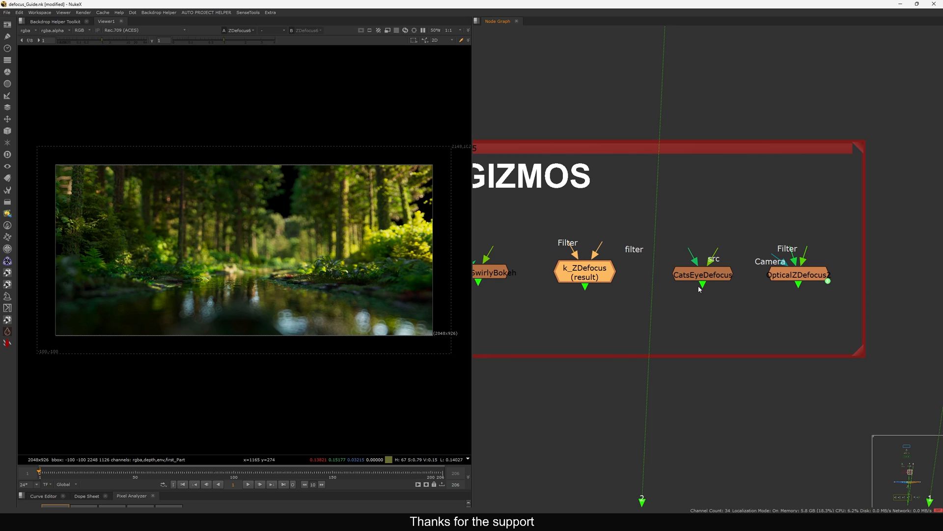
drag(702, 279, 701, 277)
Survey the non-PxF gizmos as a group, ending with CatsEyeDefocus and OpticalZDefocus2
middle_drag(526, 269, 704, 263)
scroll(704, 264, down, 1)
drag(519, 219, 792, 292)
scroll(722, 276, down, 2)
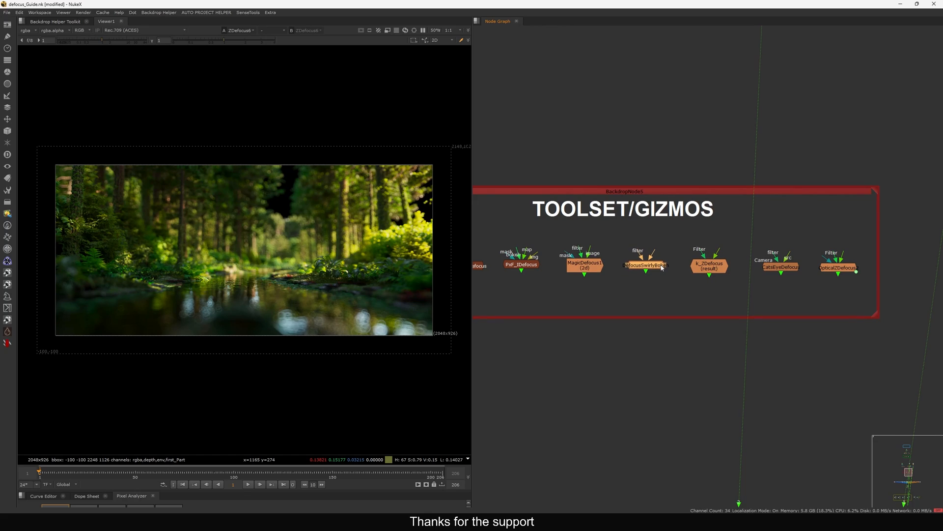
drag(542, 231, 820, 289)
drag(777, 271, 778, 270)
drag(838, 270, 839, 266)
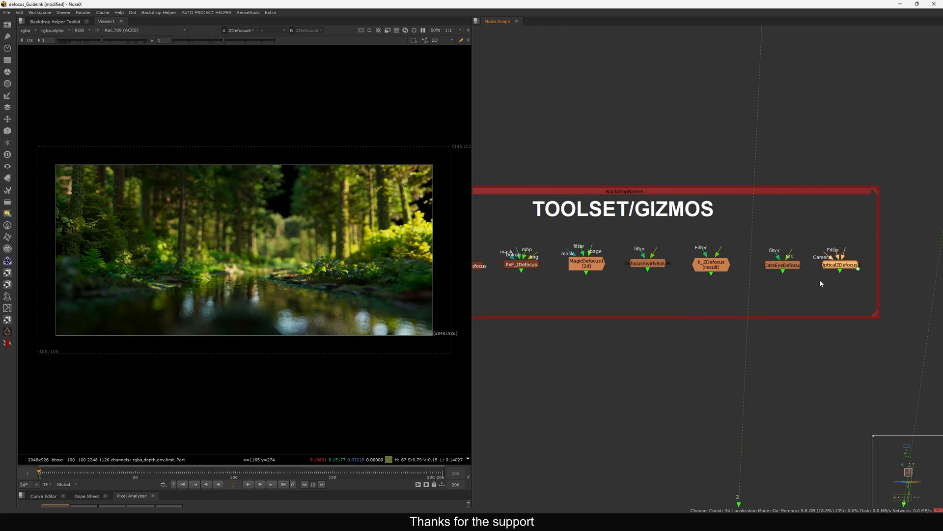
middle_drag(810, 274, 811, 273)
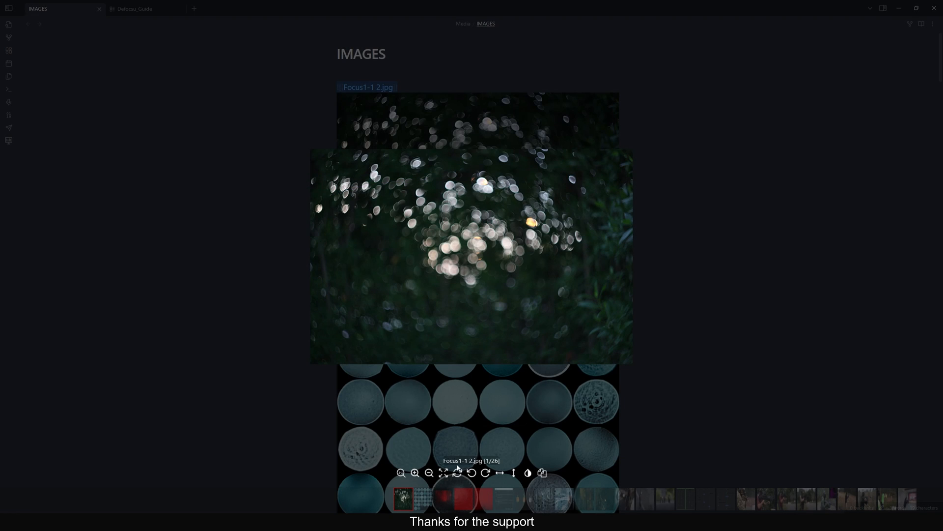
View the reference bokeh photo Focus1-1 2.jpg in the image viewer, close it and return to Nuke
click(443, 473)
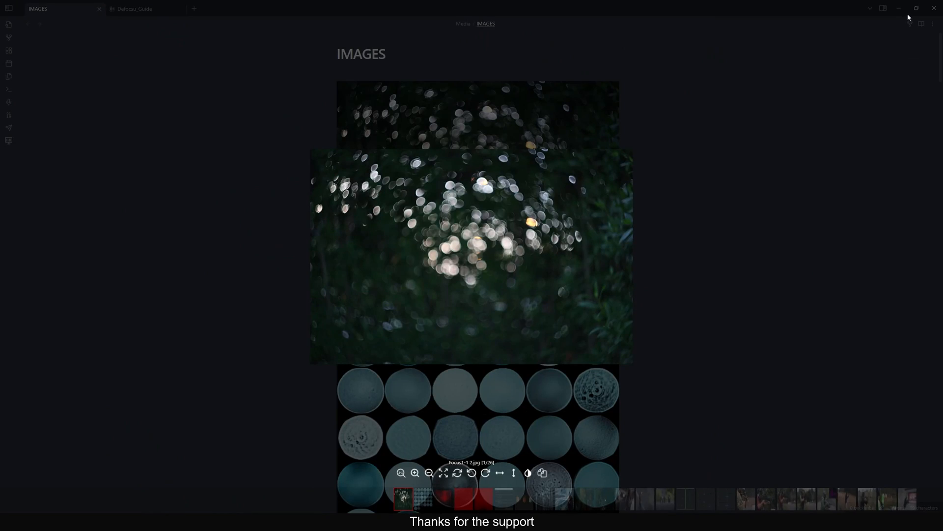
click(673, 143)
click(899, 8)
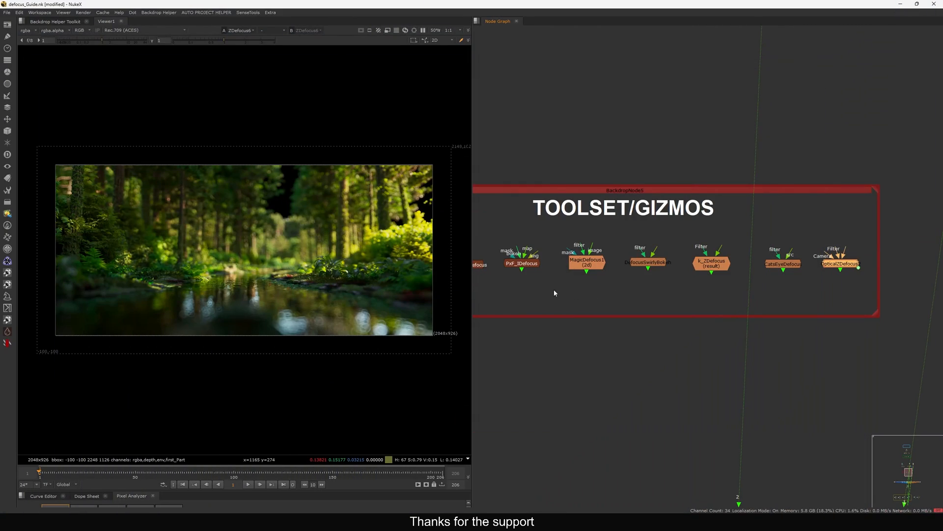
Look back over the gizmos, open the MagicDefocus1 properties and examine its method and render options
scroll(811, 264, up, 5)
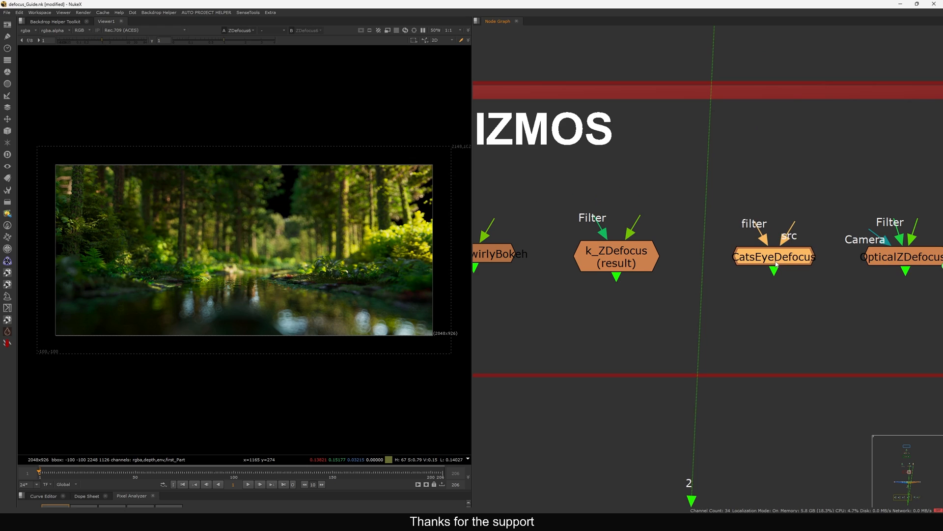
middle_drag(643, 263, 755, 268)
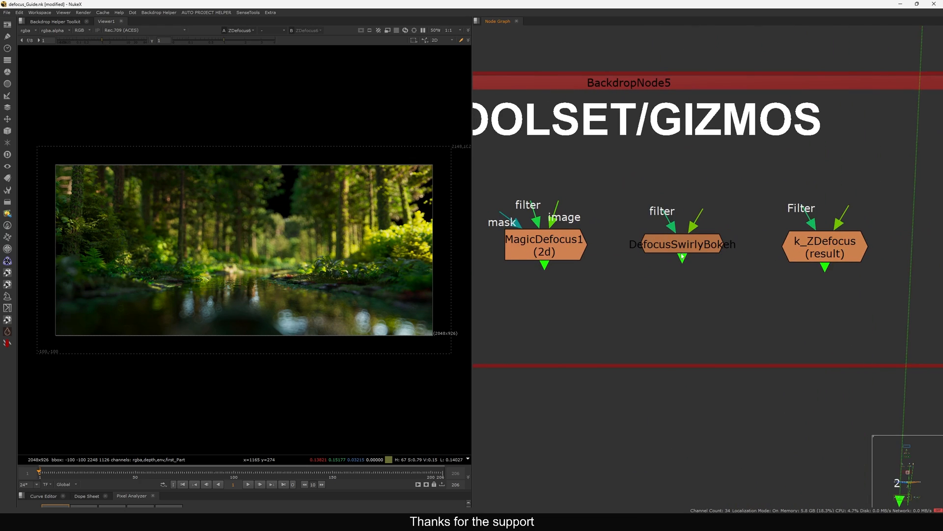
middle_drag(596, 268, 714, 293)
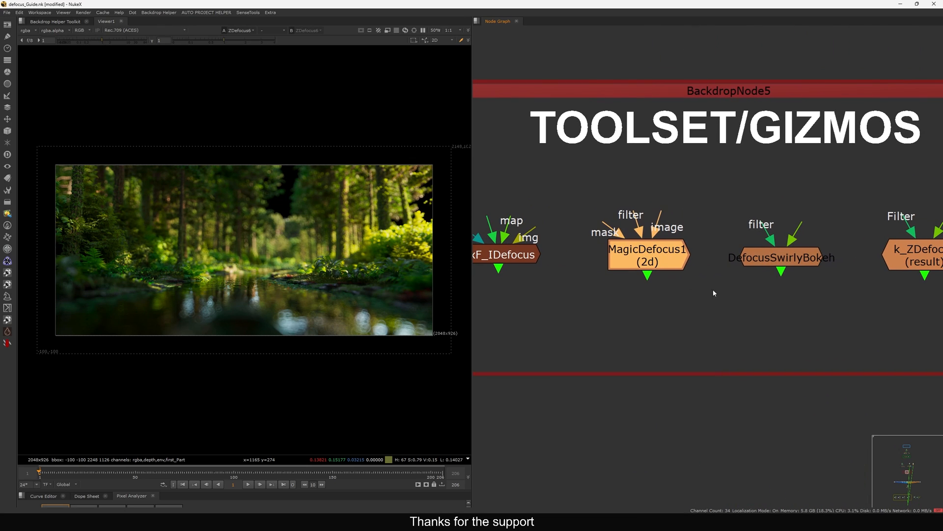
scroll(688, 292, down, 6)
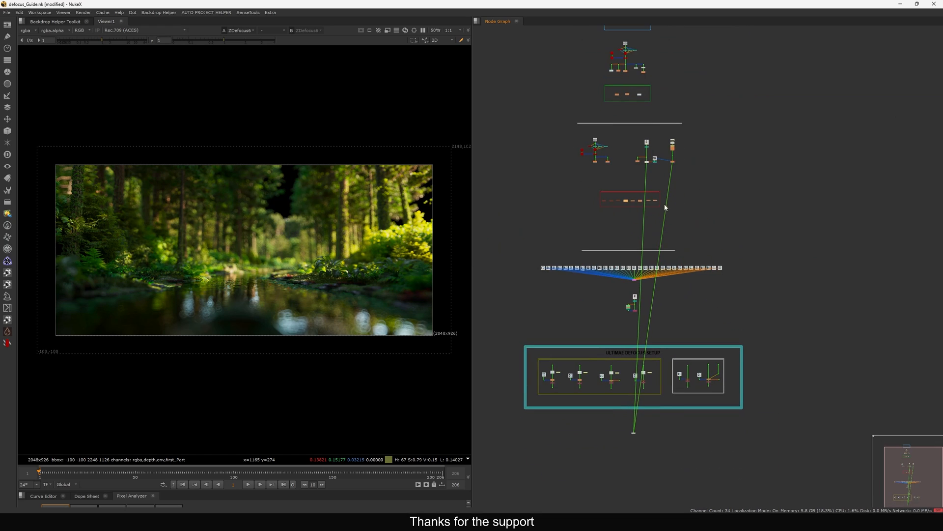
scroll(664, 203, up, 5)
scroll(589, 209, up, 3)
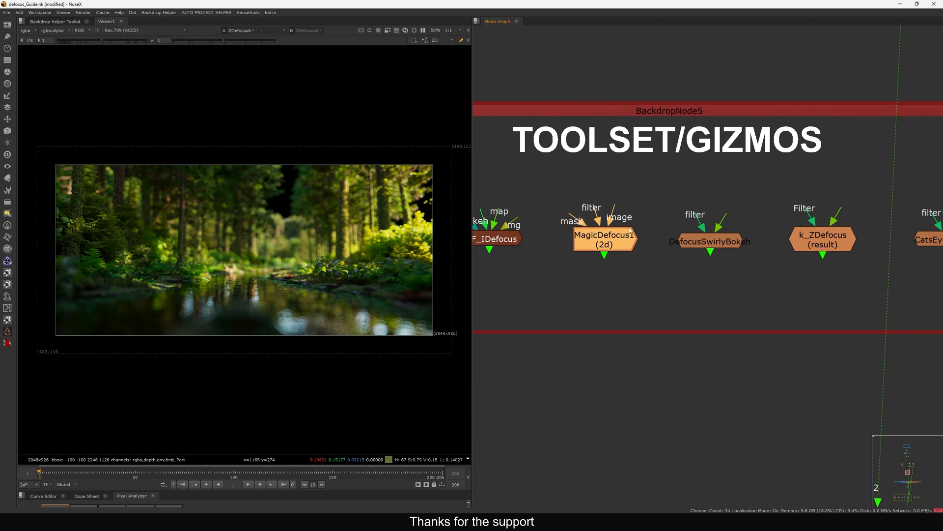
double_click(607, 240)
drag(511, 156, 514, 149)
click(409, 198)
click(382, 208)
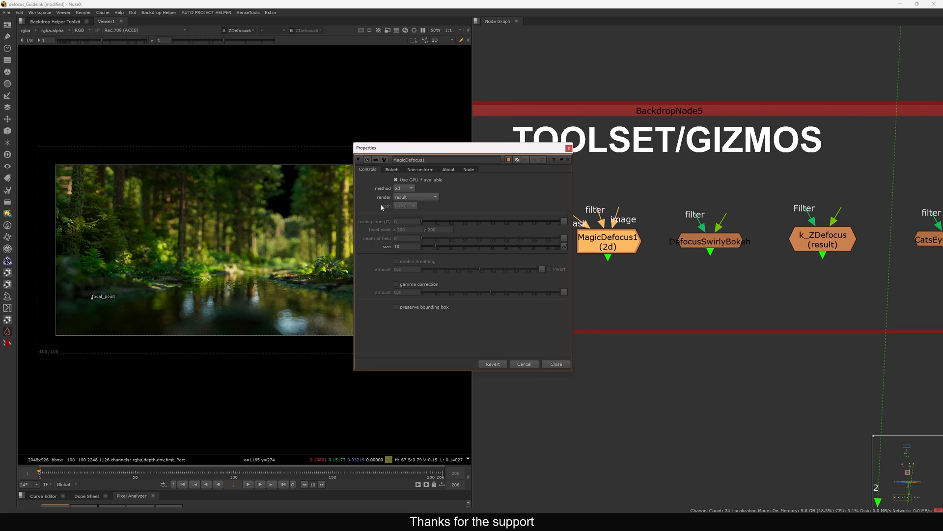
Review the non-uniform bokeh settings of MagicDefocus1 and close its properties
click(421, 170)
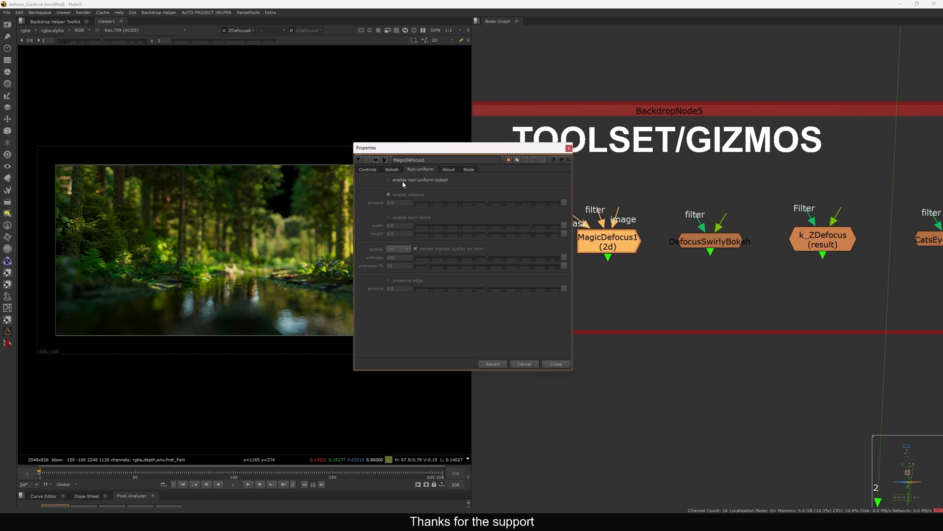
drag(478, 154, 463, 152)
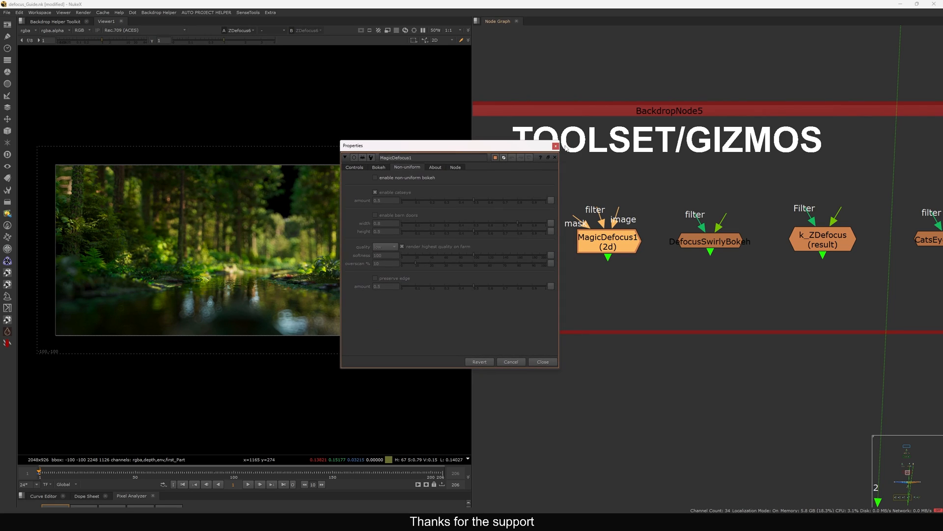
click(555, 145)
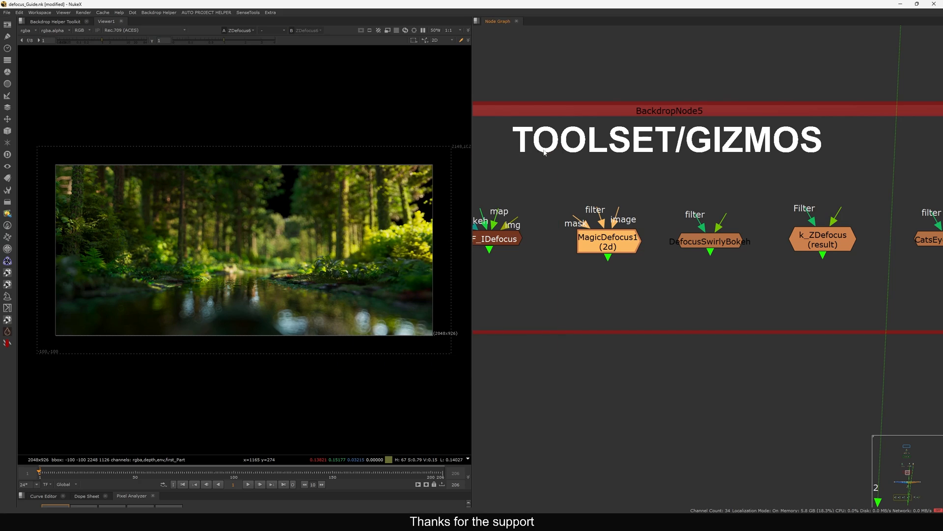
Open the DefocusSwirlyBokeh properties and review the bokeh size, swirly amount and bokeh masking settings
double_click(710, 241)
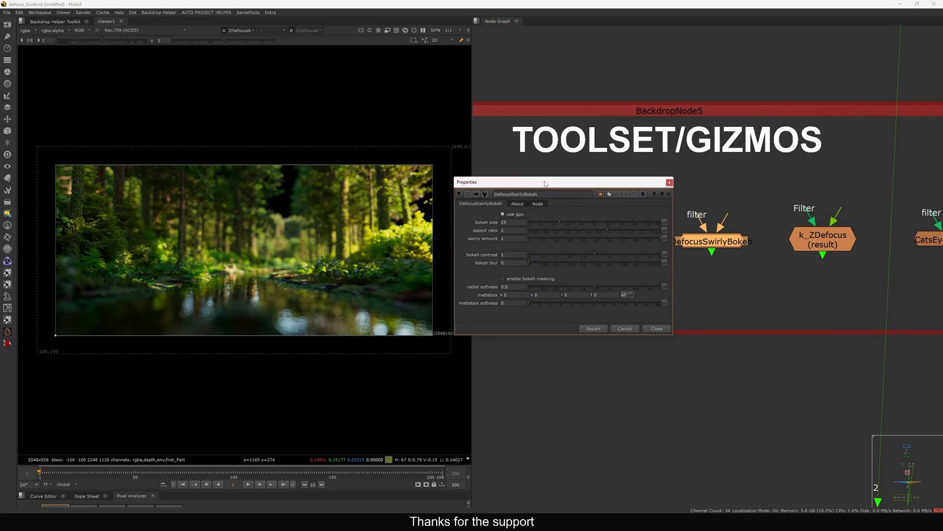
drag(545, 184, 544, 174)
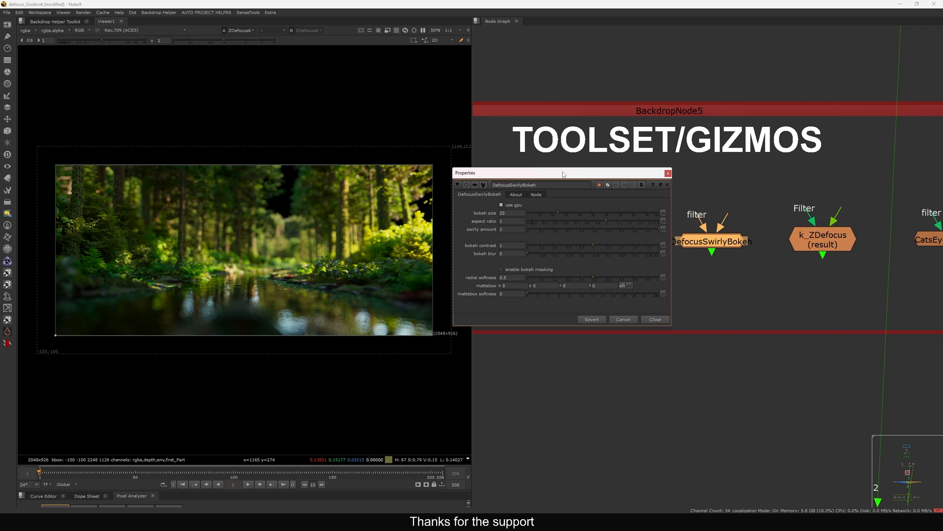
drag(565, 173, 548, 163)
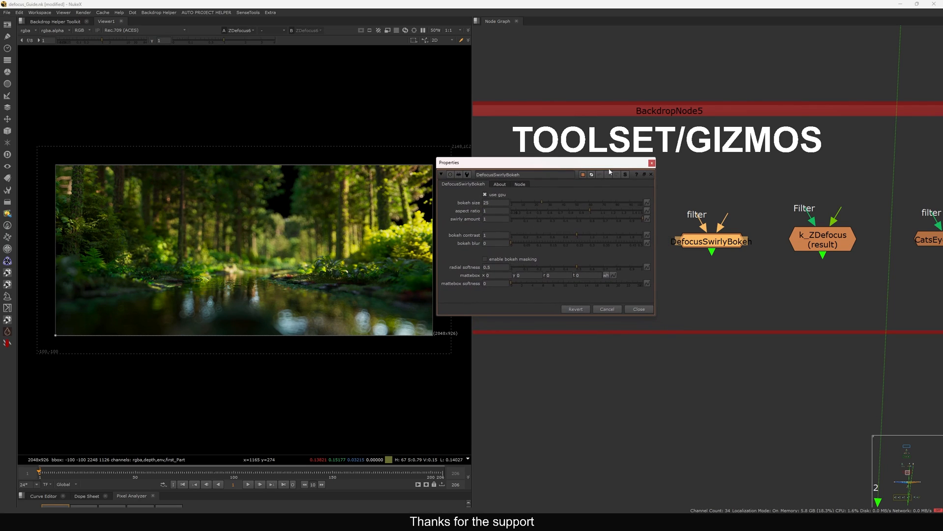
Open the k_ZDefocus properties, review its depth, sensor and lens settings, and close them
double_click(703, 259)
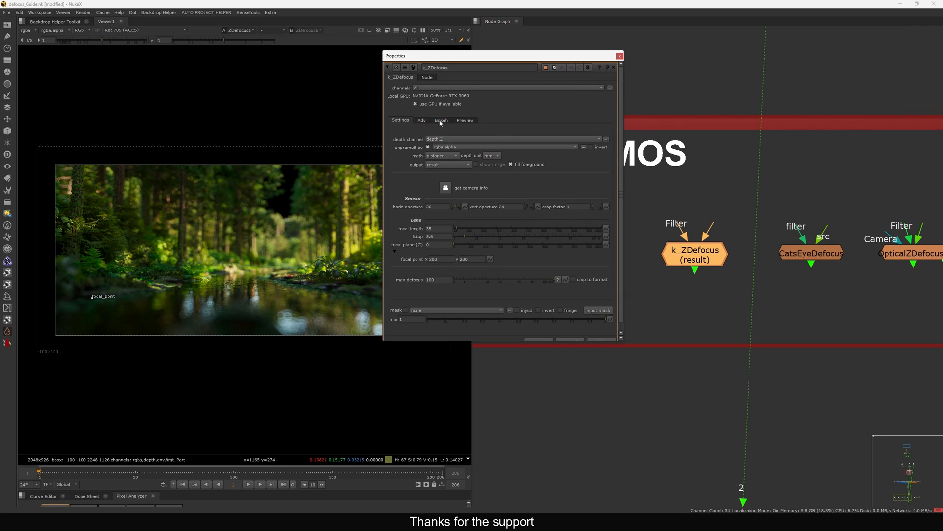
drag(607, 61, 584, 72)
click(596, 68)
Open the CatsEyeDefocus properties, review the cat's eye, bokeh and highlights settings, and close them
double_click(682, 262)
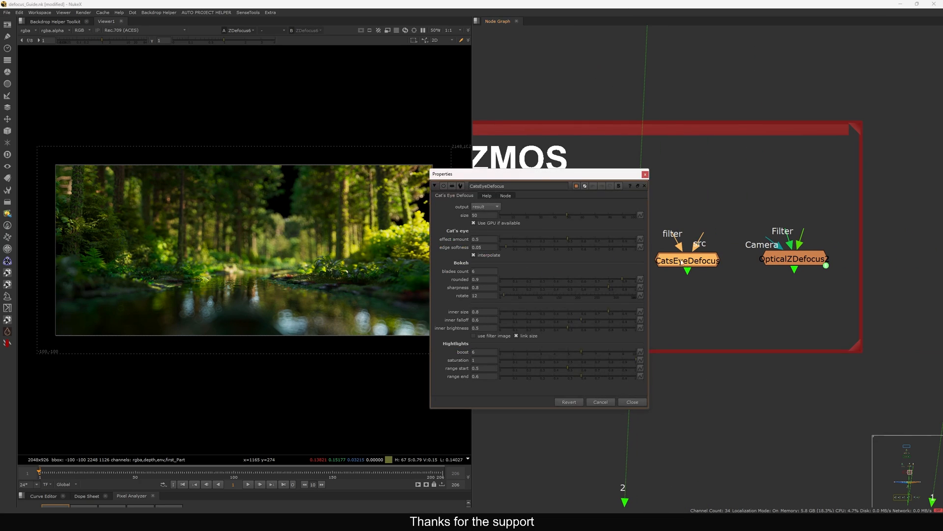
drag(509, 175, 496, 170)
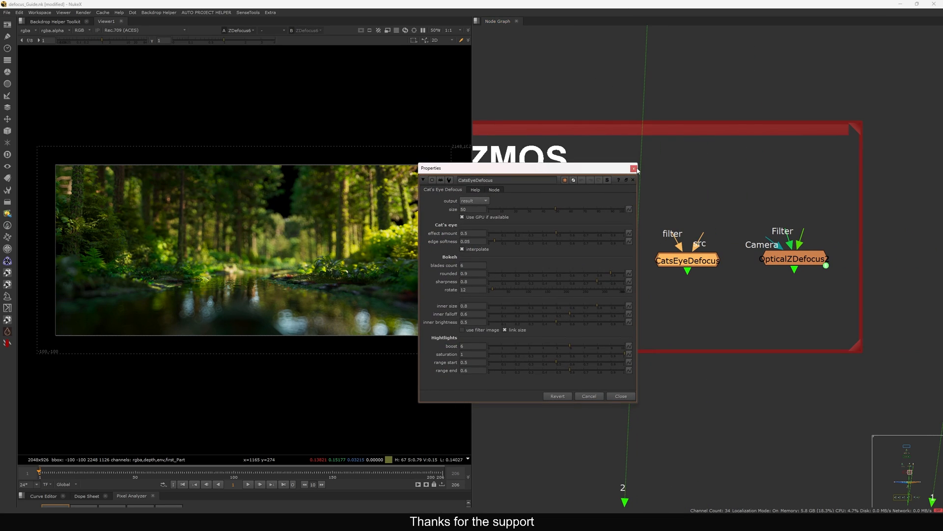
drag(596, 171, 600, 165)
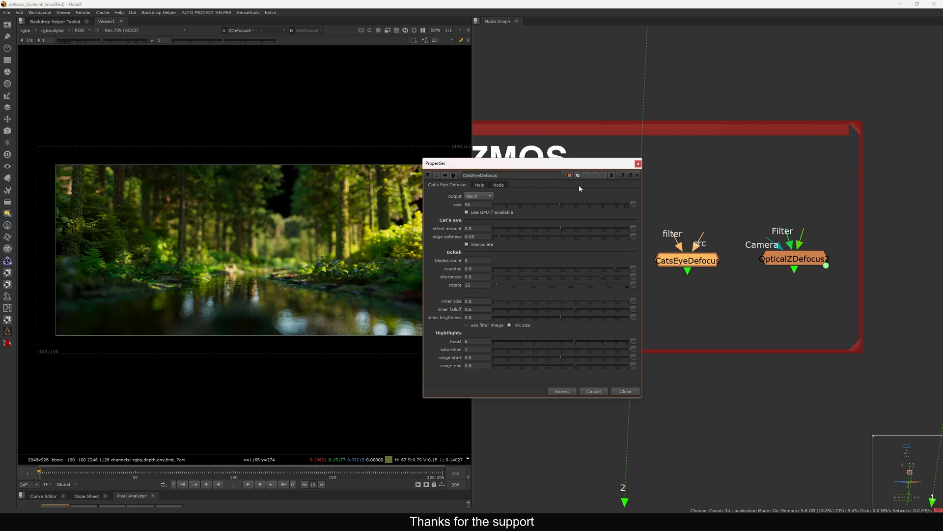
click(637, 163)
Open the OpticalZDefocus2 properties for a quick review and close them
scroll(727, 251, up, 3)
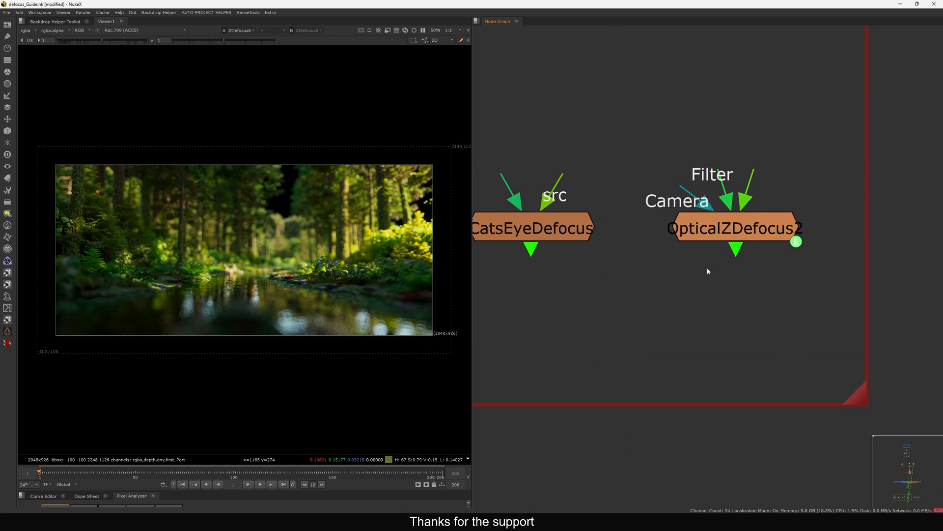
double_click(745, 233)
drag(526, 129, 452, 131)
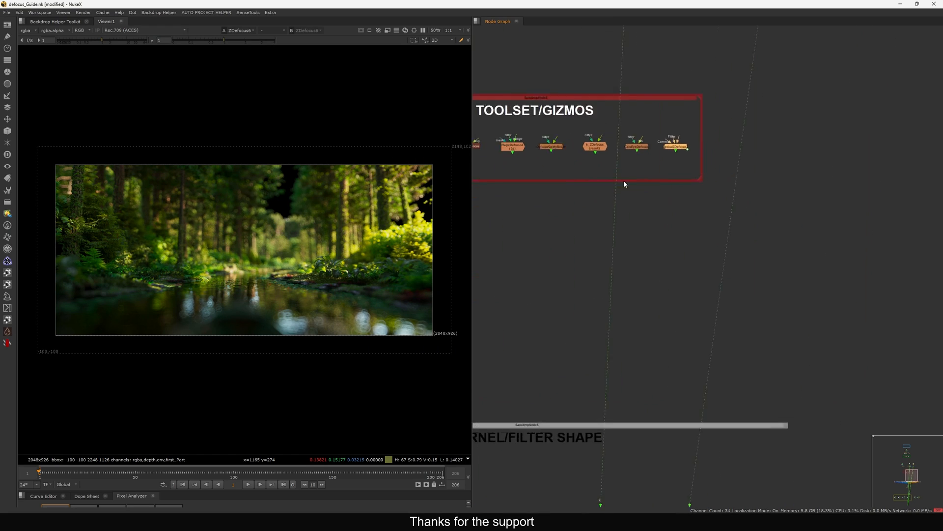
Open the lens simulation settings of PxF_ZDefocus and set the filmback width to 38.4
scroll(623, 181, down, 2)
scroll(647, 186, up, 6)
scroll(651, 170, down, 2)
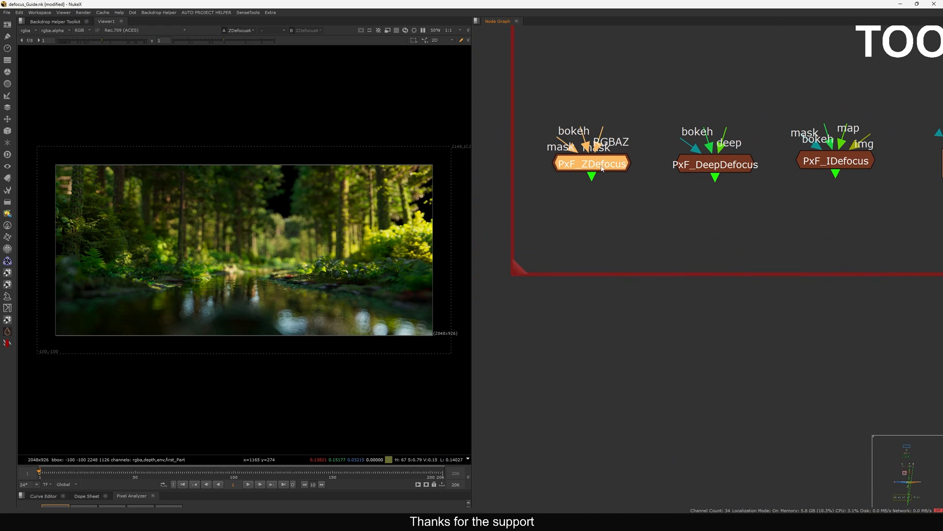
double_click(607, 167)
drag(477, 104, 458, 107)
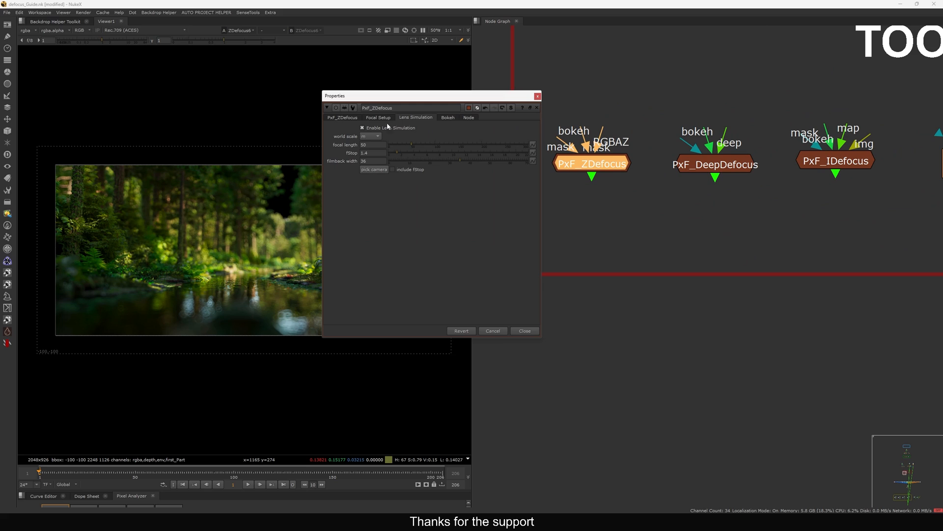
drag(373, 171, 297, 180)
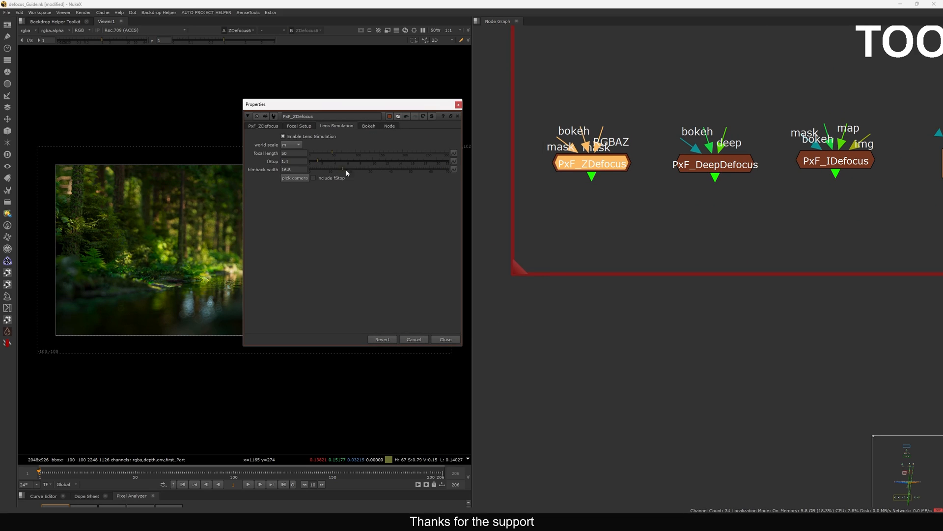
double_click(283, 169)
Examine the mask, bokeh and RGBAZ inputs of PxF_ZDefocus, close its properties and look over the remaining gizmos
middle_drag(538, 178, 567, 247)
drag(615, 137, 563, 186)
drag(652, 122, 633, 128)
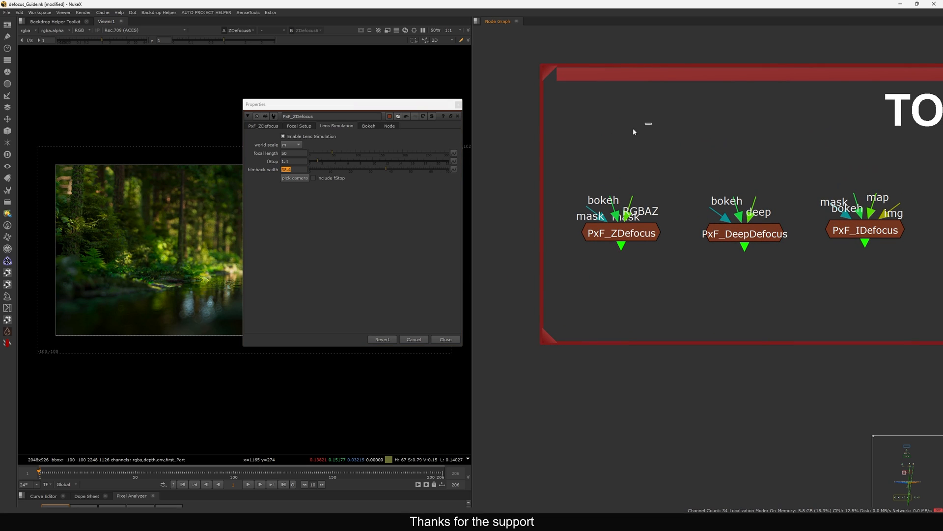
click(296, 190)
scroll(592, 221, up, 3)
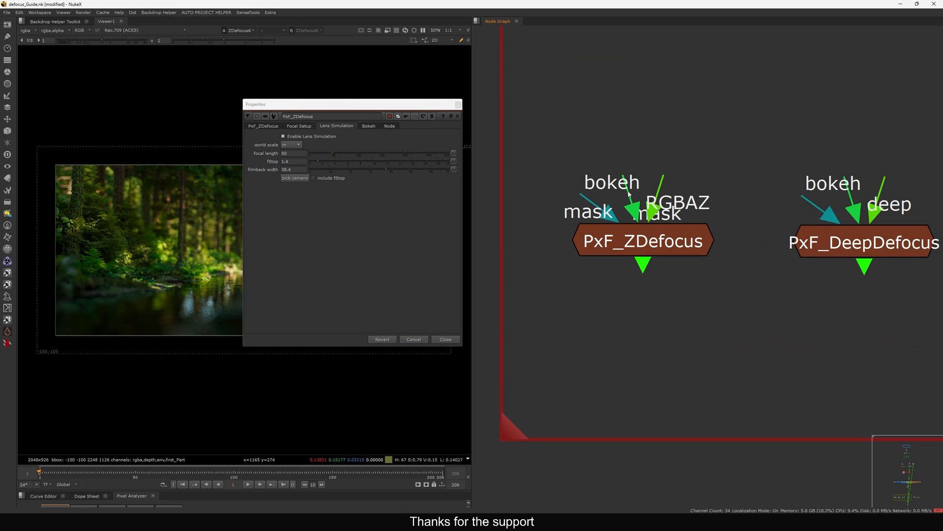
click(447, 340)
scroll(673, 287, down, 8)
middle_drag(727, 288, 621, 273)
scroll(784, 242, up, 3)
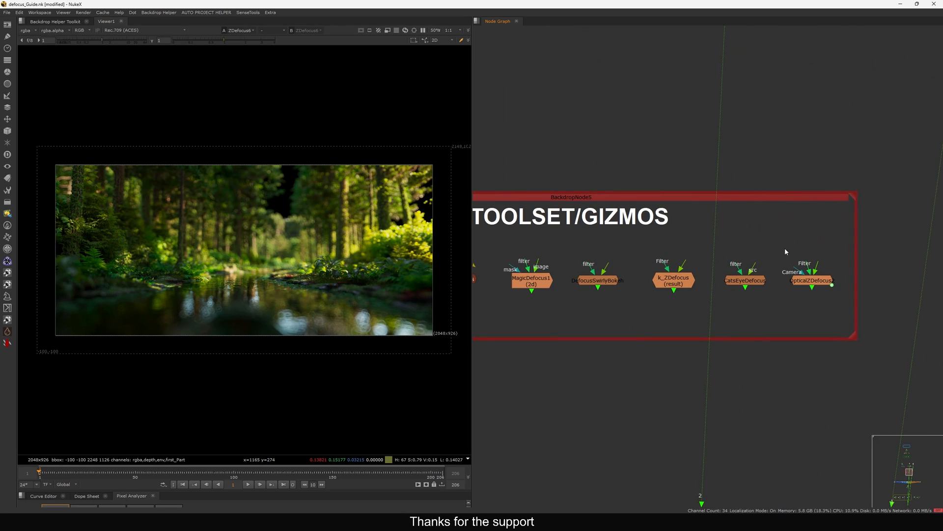
Open the OpticalZDefocus2 properties, review the depth unit and depth channel options, and close them
scroll(785, 251, up, 4)
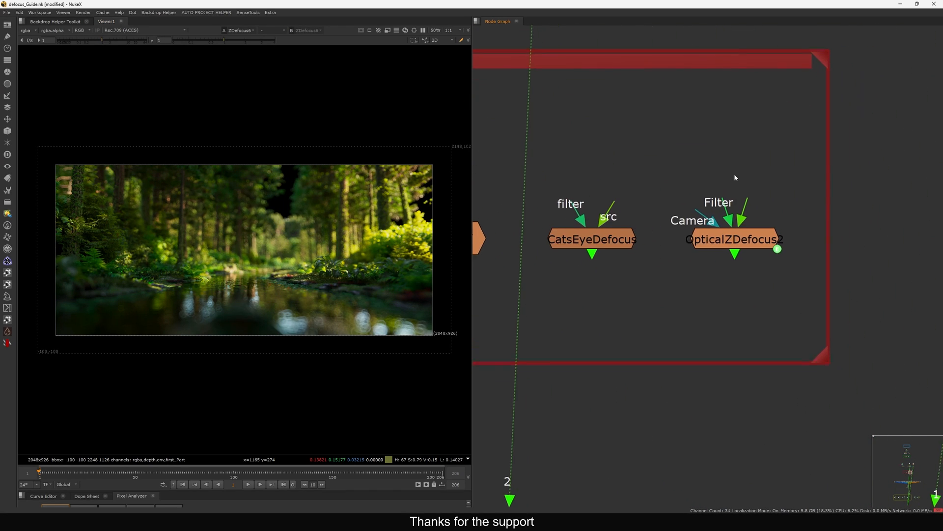
scroll(786, 246, up, 3)
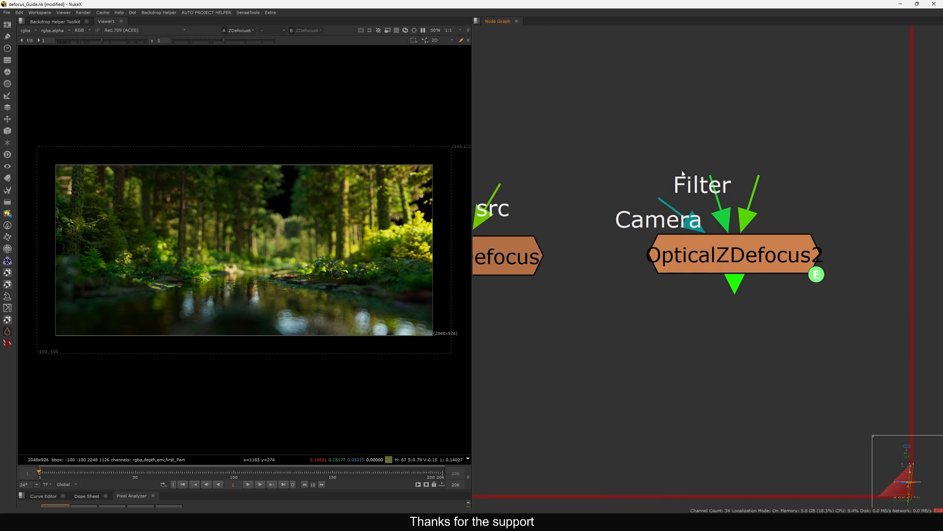
double_click(735, 255)
scroll(661, 211, up, 2)
drag(661, 211, 640, 176)
drag(504, 132, 501, 125)
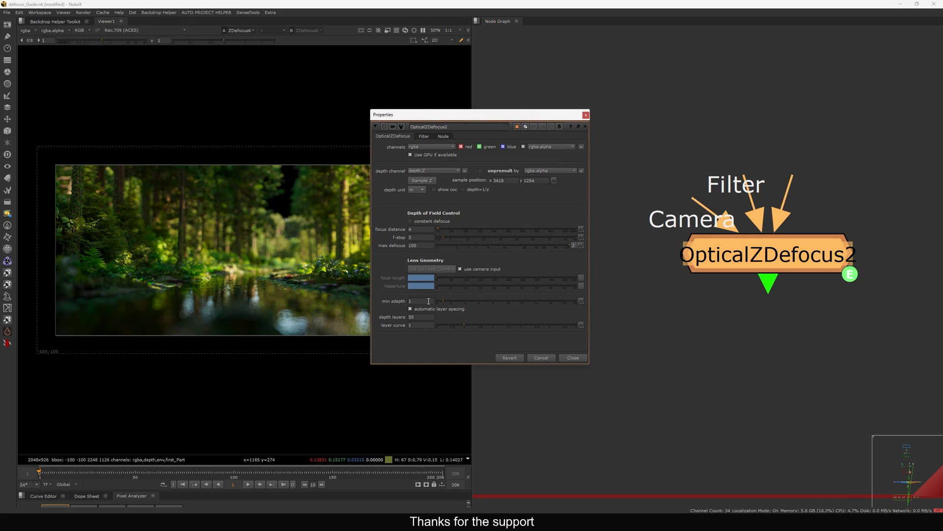
click(416, 190)
click(421, 190)
click(427, 170)
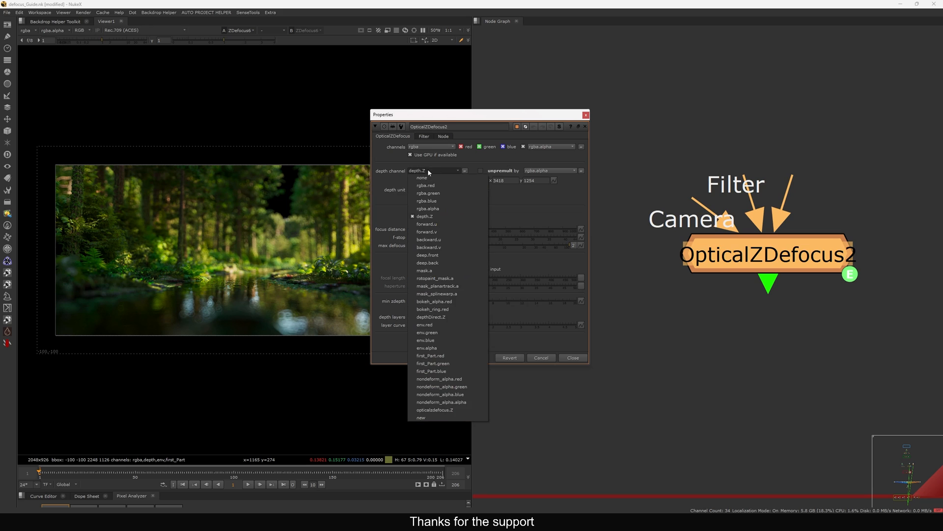
click(392, 188)
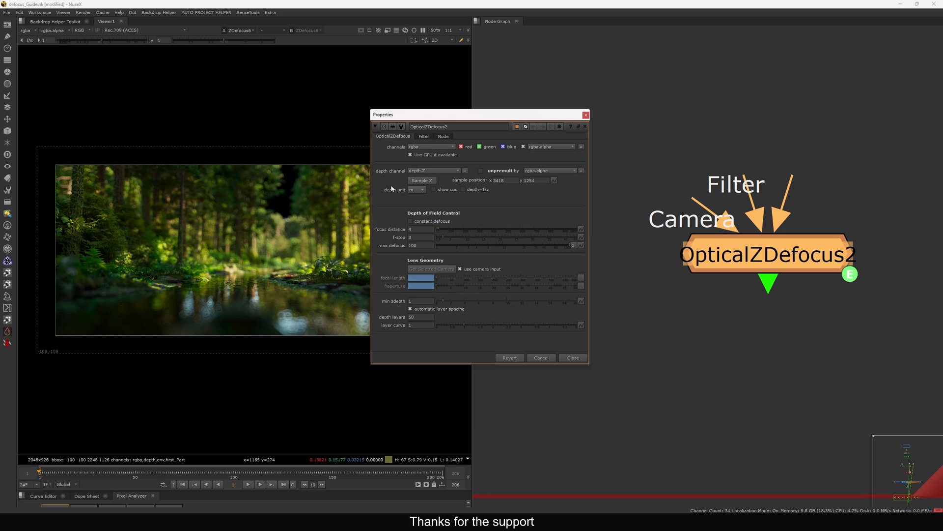
click(586, 115)
Nudge the OpticalZDefocus2 node within the gizmos backdrop, connect it to the viewer's first input and save the script
scroll(581, 165, down, 5)
scroll(661, 205, up, 3)
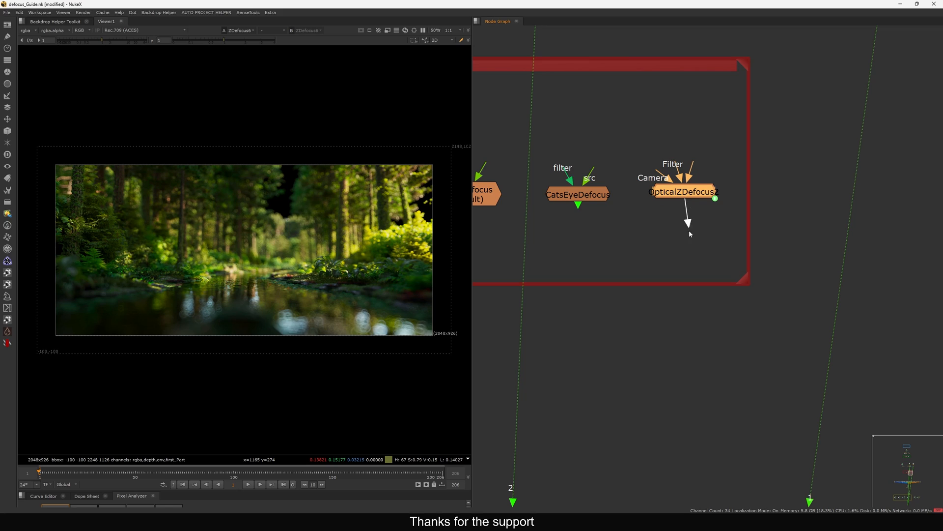
drag(689, 232, 689, 229)
drag(686, 192, 684, 197)
middle_drag(654, 216, 666, 230)
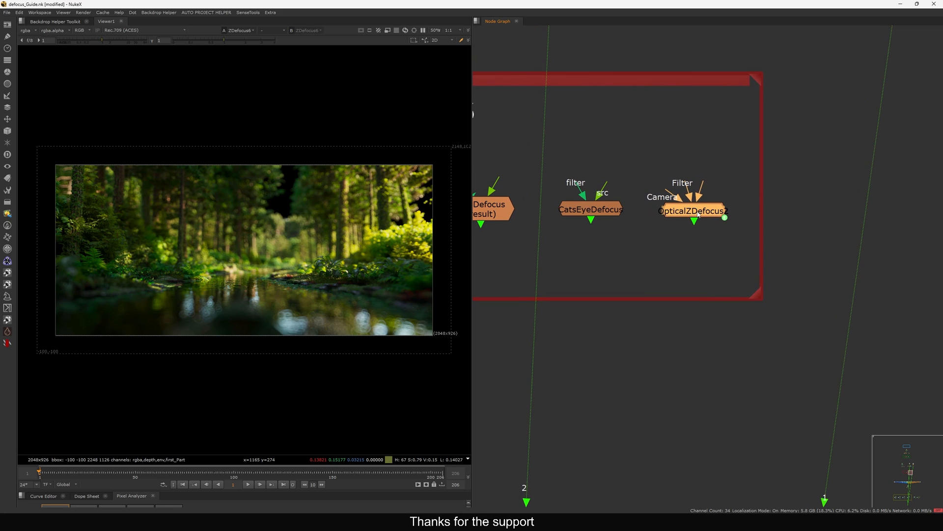
mouse_move(698, 214)
mouse_down()
mouse_move(687, 234)
mouse_move(712, 213)
mouse_move(700, 214)
mouse_up()
scroll(711, 212, down, 2)
scroll(713, 213, up, 3)
scroll(706, 211, down, 8)
key(1)
key(ctrl+s)
Look over the kernel filter shape and defocus setup sections and locate the contact sheet node gathering the kernel images
middle_drag(671, 287, 672, 230)
scroll(672, 230, down, 3)
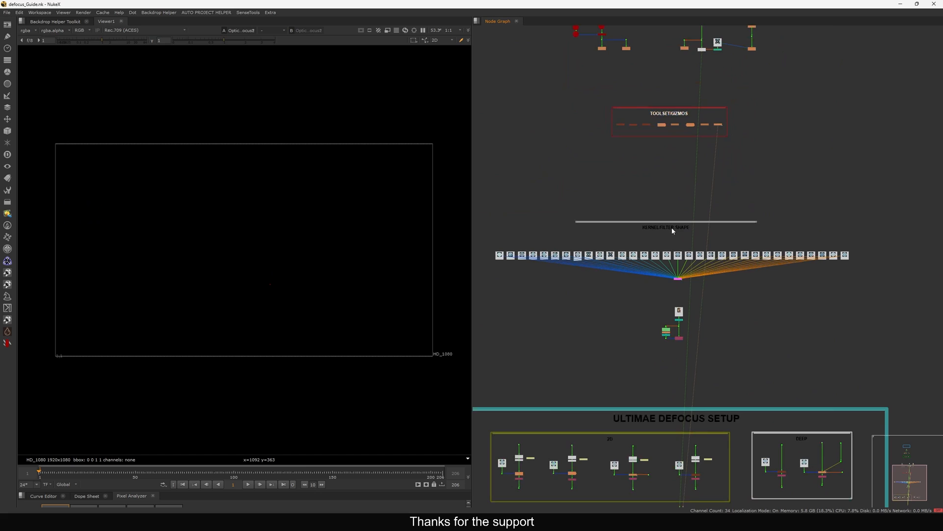
middle_drag(686, 263, 669, 221)
scroll(663, 238, up, 6)
scroll(658, 246, down, 9)
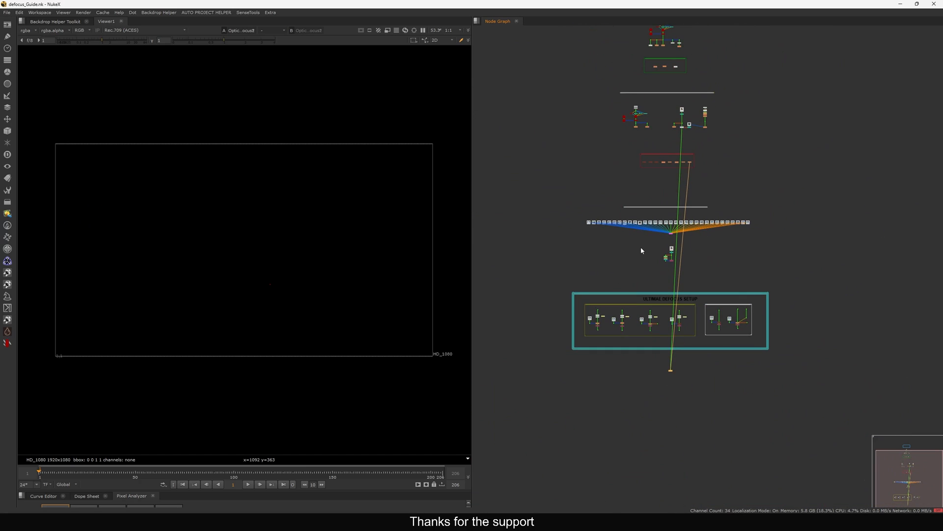
scroll(641, 243, up, 3)
scroll(716, 236, up, 5)
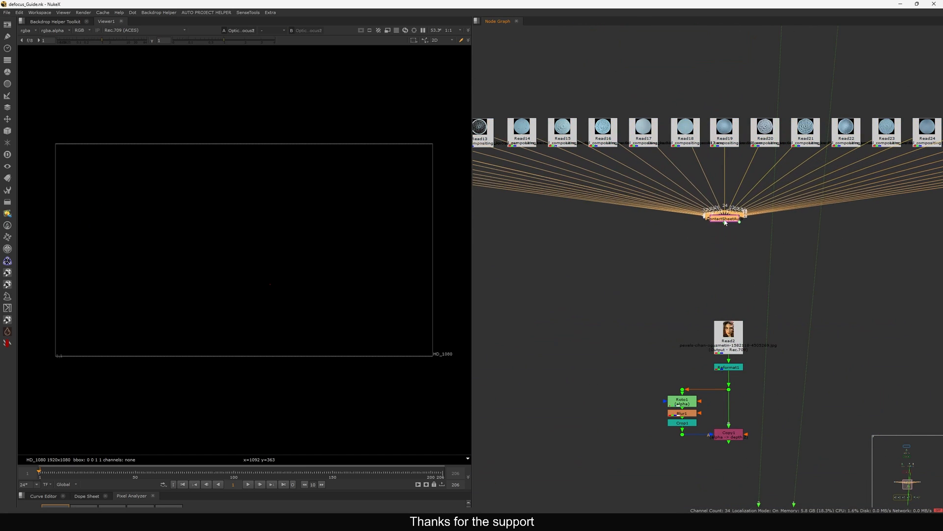
View the contact sheet of lens bokeh images in a maximized viewer, and restore the split layout
key(1)
key(space)
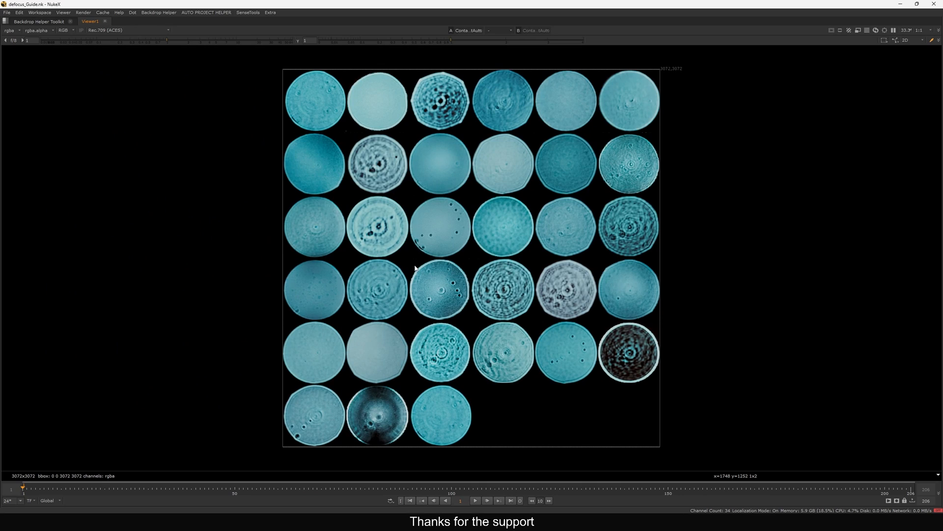
drag(715, 200, 231, 343)
key(space)
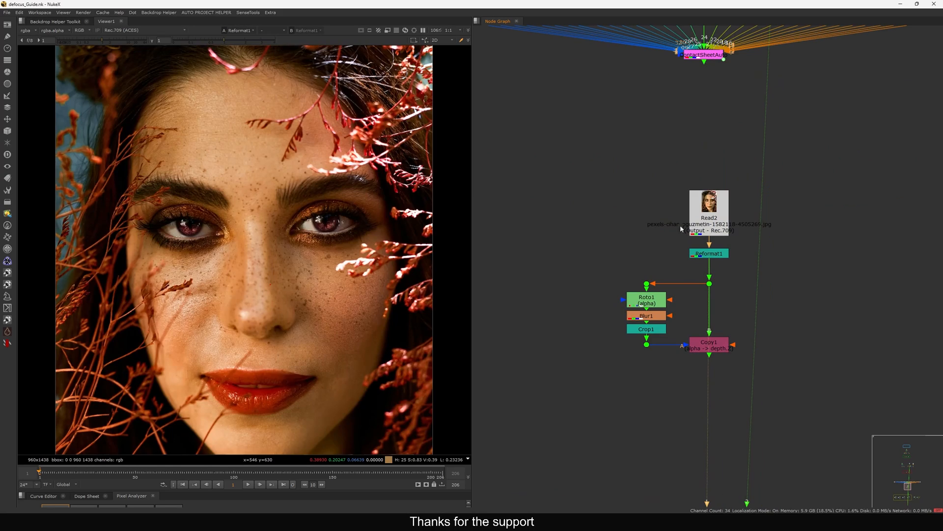
View the Reformat1 portrait in full and display the depth layer of Copy1
key(minus)
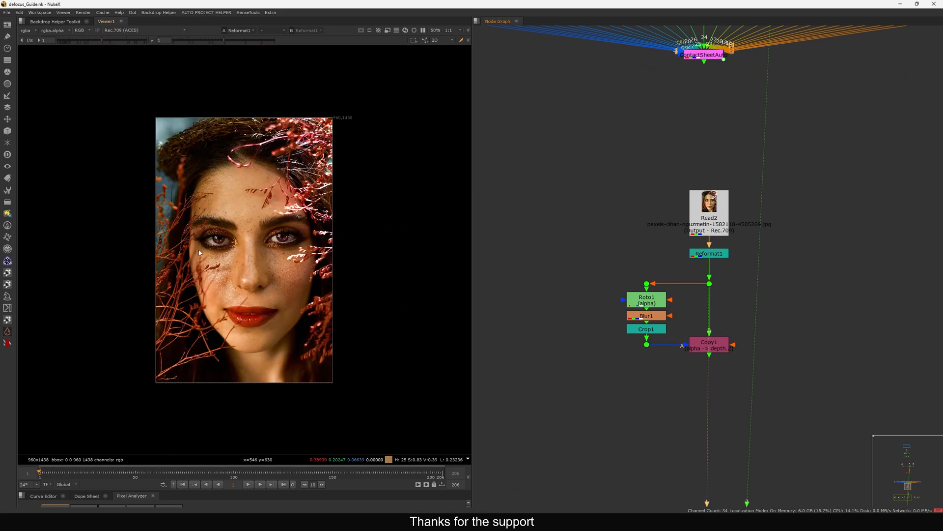
ctrl+shift+click(699, 251)
middle_drag(662, 333, 660, 310)
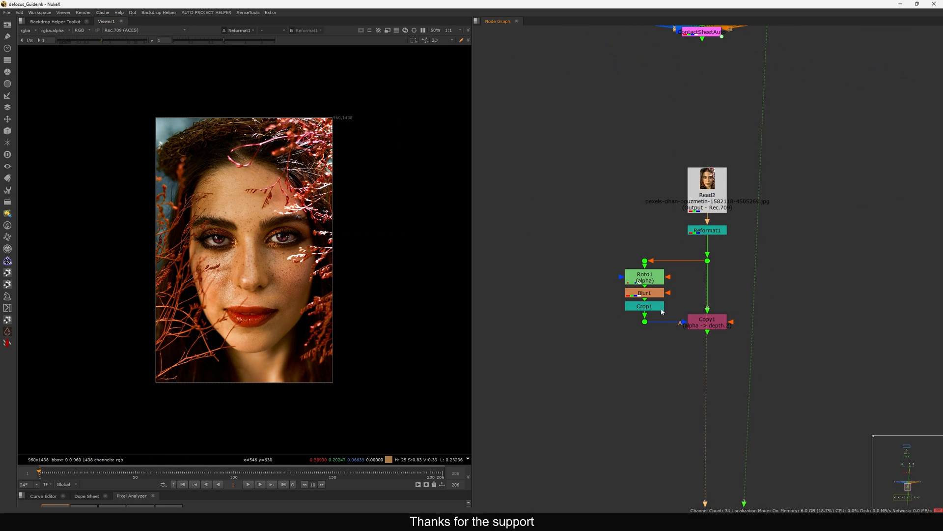
ctrl+shift+click(703, 323)
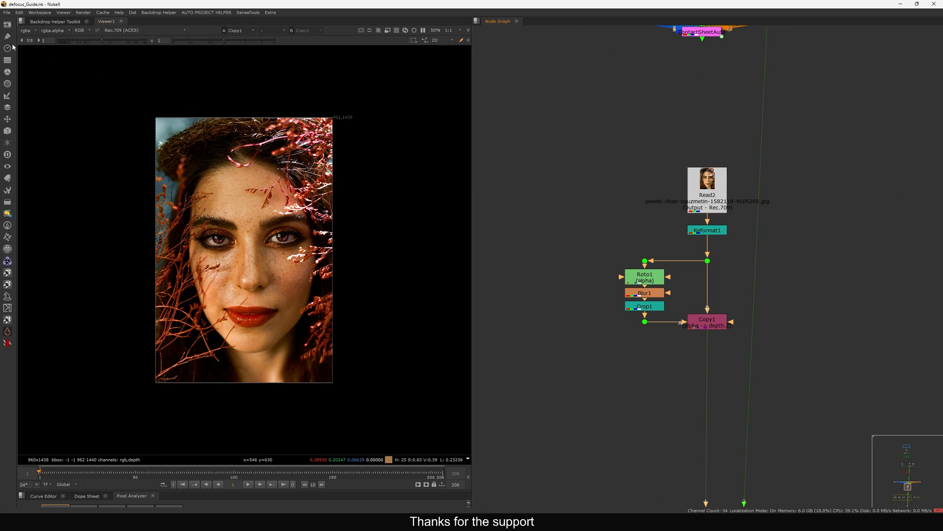
click(27, 30)
click(35, 69)
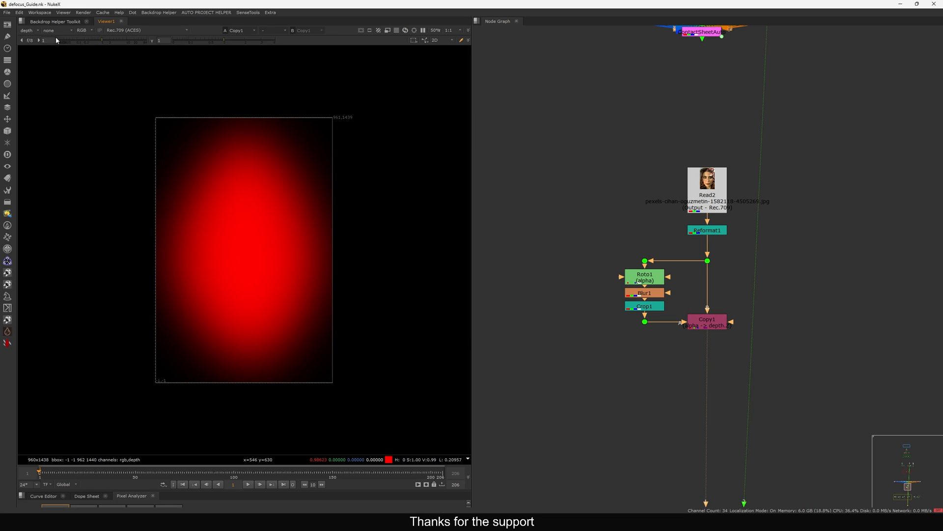
Restore the rgba layer and examine the alpha mask at Roto1, Blur1 and Crop1, including the Roto1 properties
click(27, 30)
click(29, 54)
ctrl+shift+click(640, 280)
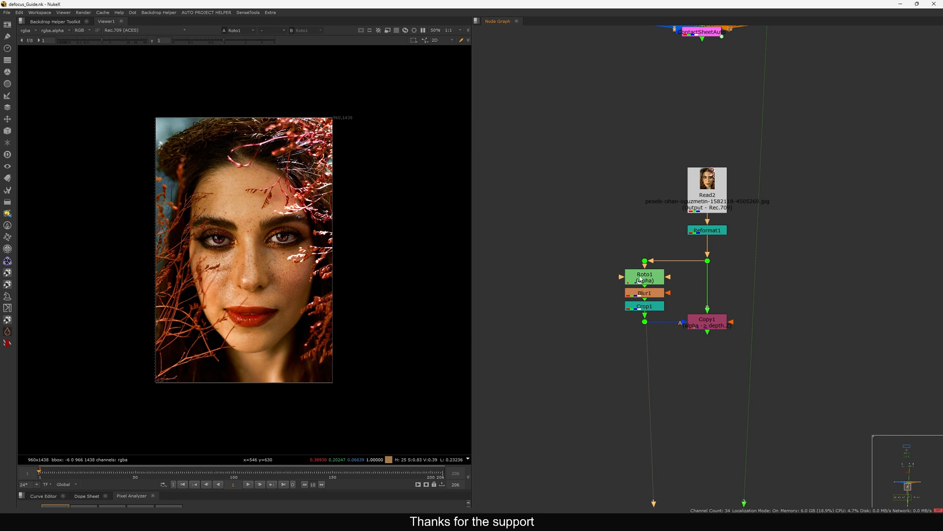
click(644, 281)
double_click(648, 281)
key(a)
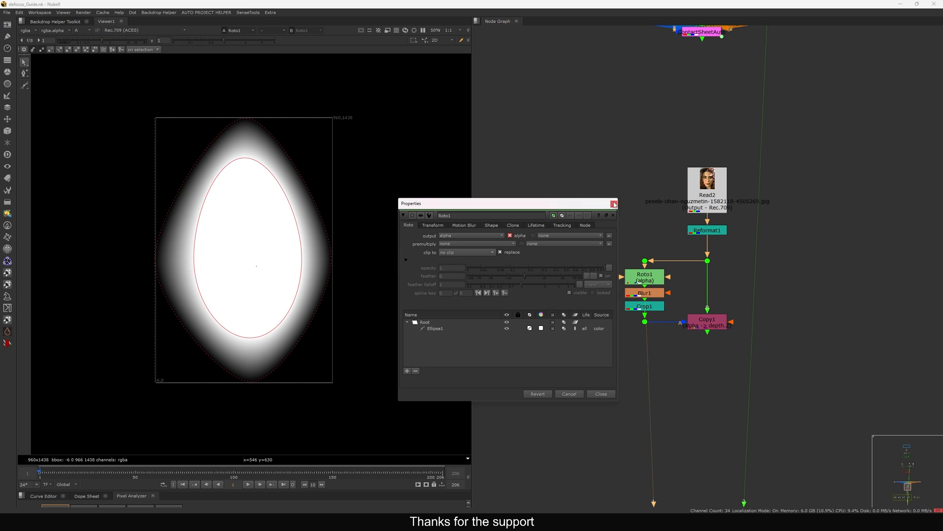
click(614, 204)
ctrl+shift+click(647, 294)
ctrl+shift+click(649, 309)
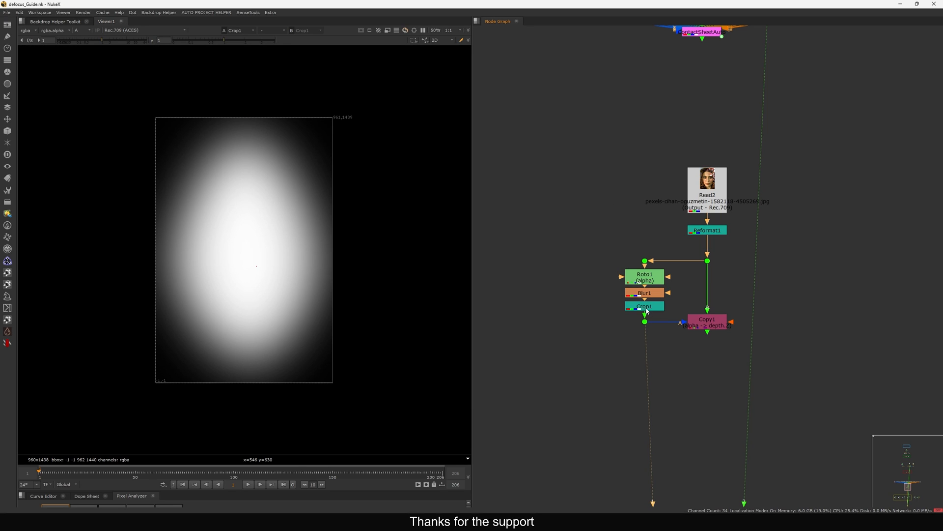
Check the Copy1 settings that copy rgba.alpha to depth.Z, including the destination channel options
scroll(731, 333, up, 3)
ctrl+shift+click(693, 317)
double_click(692, 318)
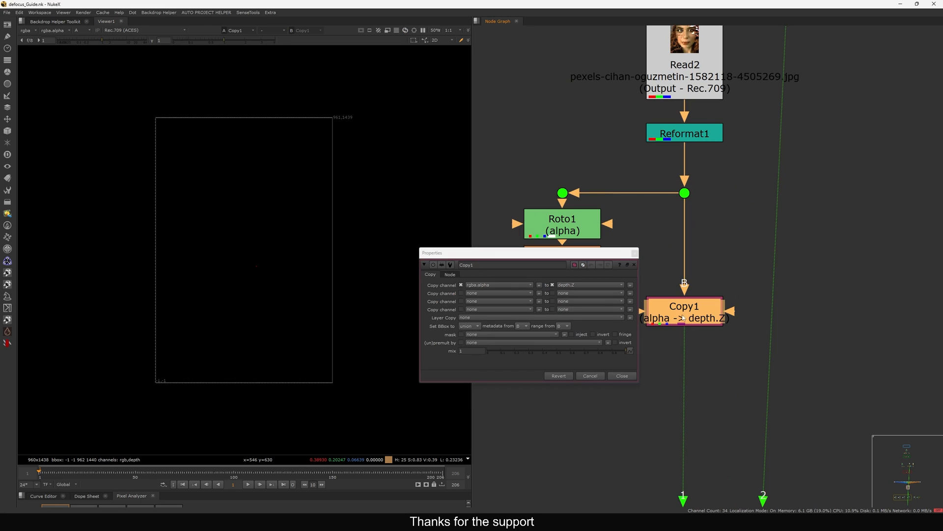
drag(588, 254, 470, 260)
alt+middle_drag(582, 303, 666, 301)
click(665, 305)
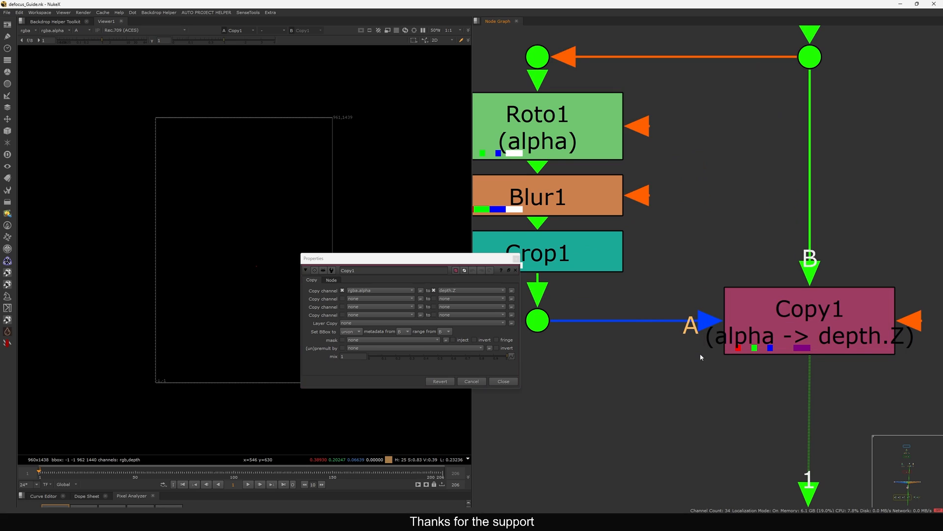
alt+middle_drag(575, 308, 556, 304)
click(462, 290)
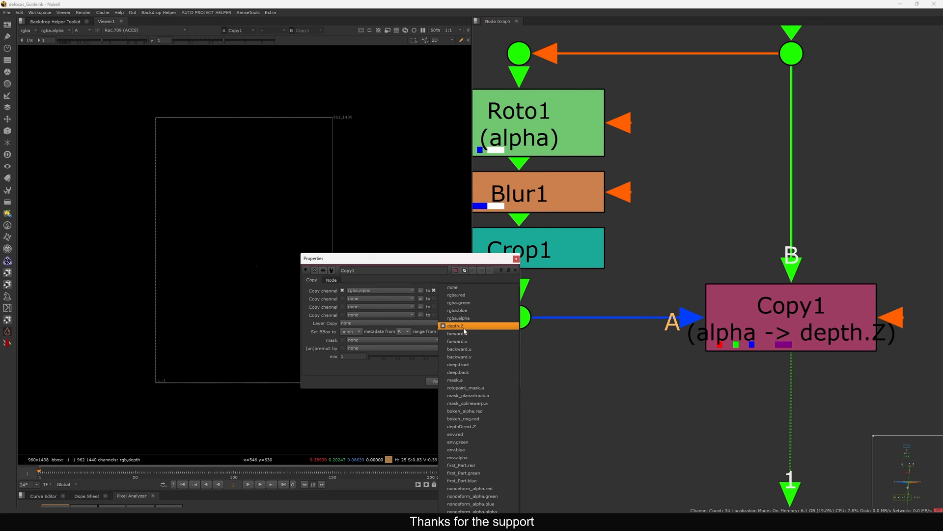
click(464, 328)
click(516, 259)
Show Copy1's rgba image in the viewer and add a ZDefocus node directly below Copy1
key(f)
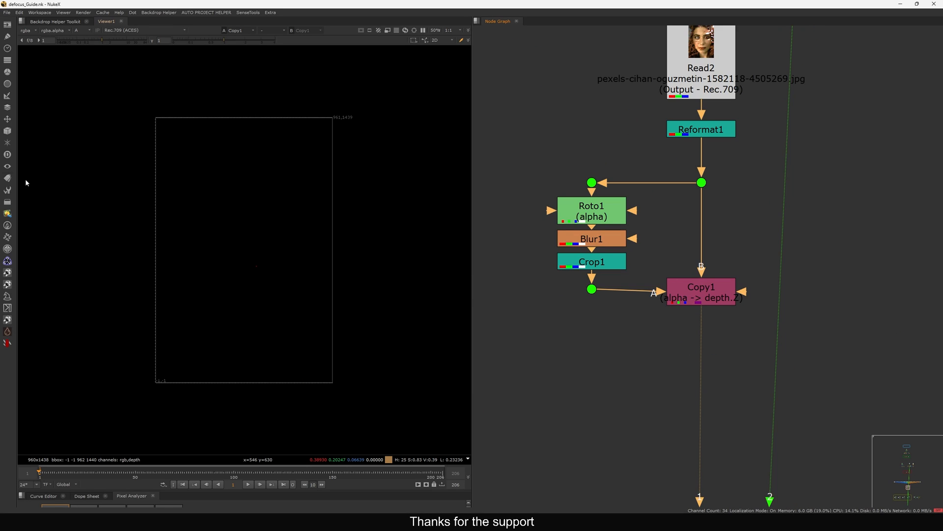
click(27, 31)
click(34, 57)
drag(700, 296, 699, 294)
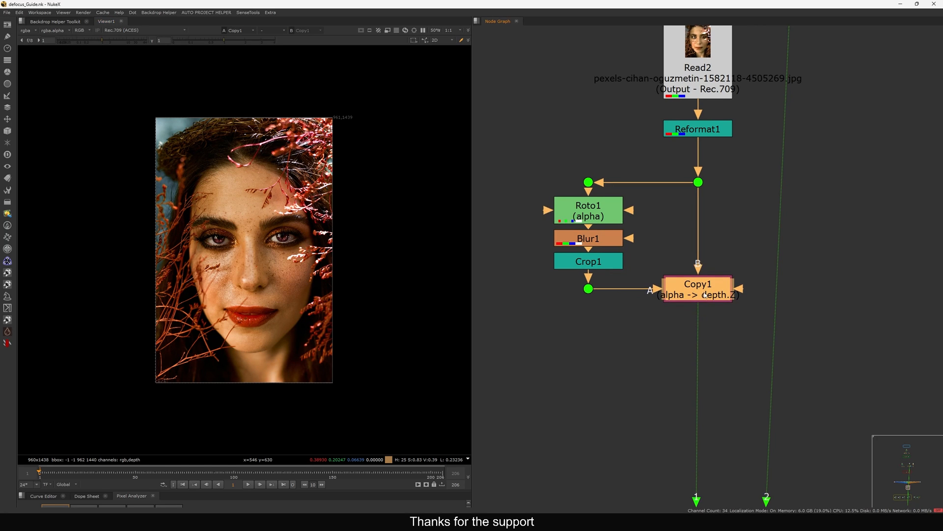
middle_drag(704, 304, 685, 293)
key(Tab)
text(def)
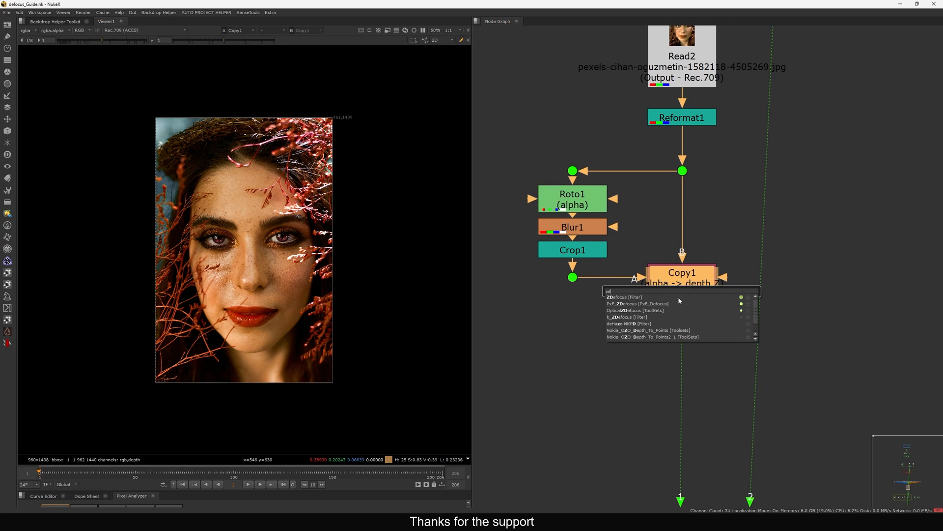
click(631, 303)
middle_drag(693, 318, 708, 295)
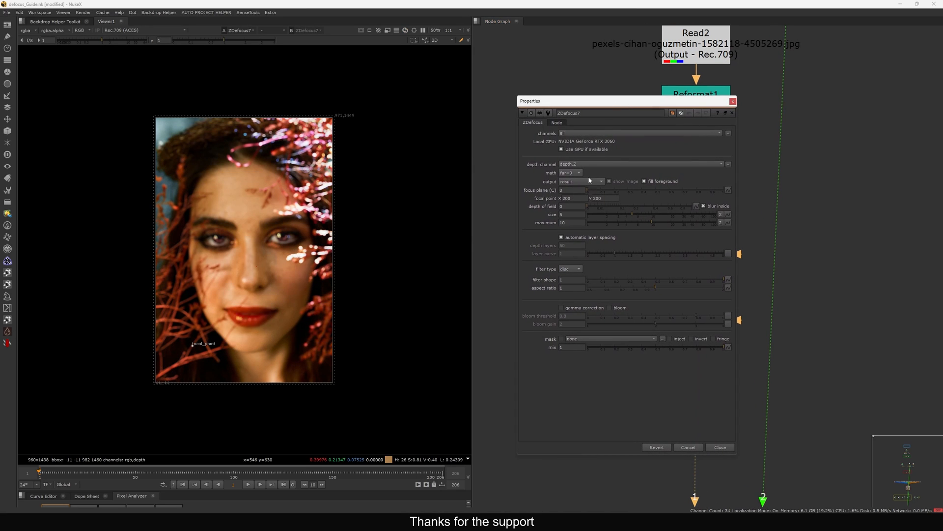
Check the depth math options of the new ZDefocus node and close its properties
click(571, 173)
click(574, 173)
click(733, 102)
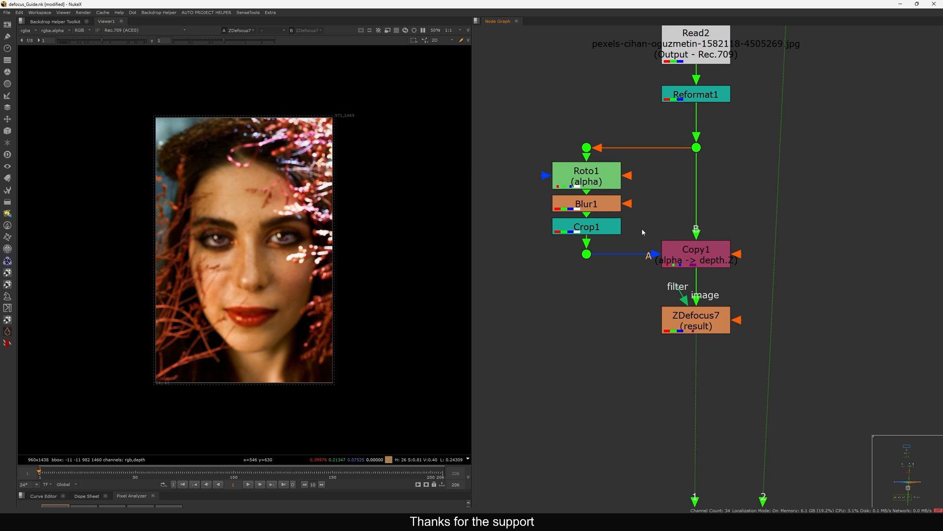
Examine the depth layer of Copy1 that feeds the ZDefocus node, and return the viewer to rgba
click(683, 252)
key(1)
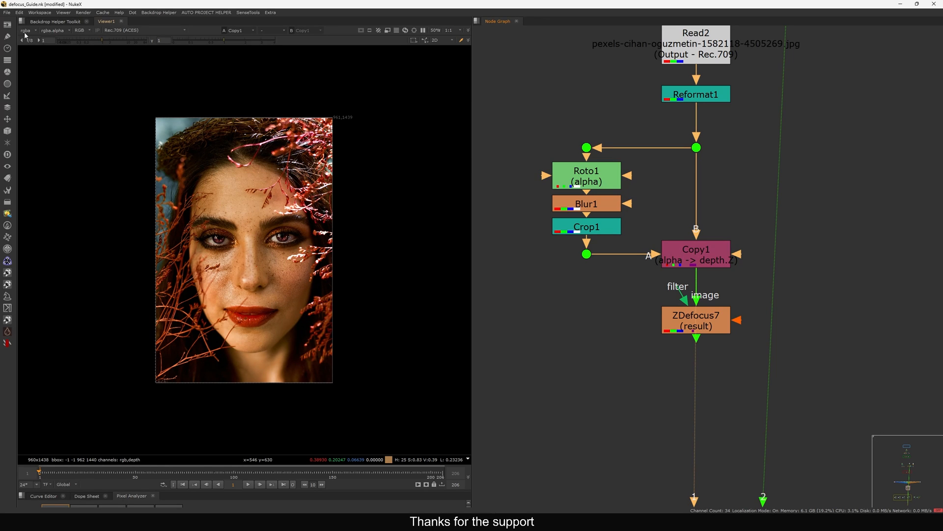
click(26, 31)
click(36, 69)
scroll(251, 241, up, 1)
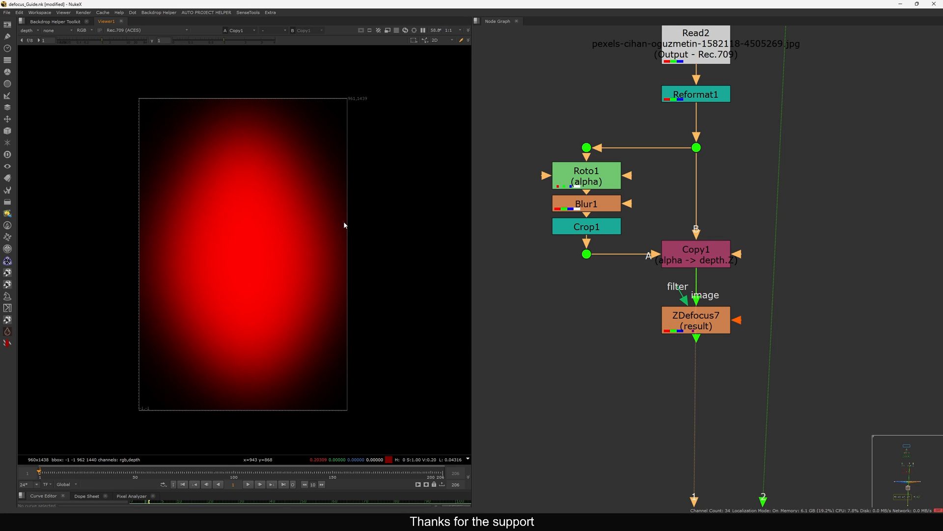
click(29, 31)
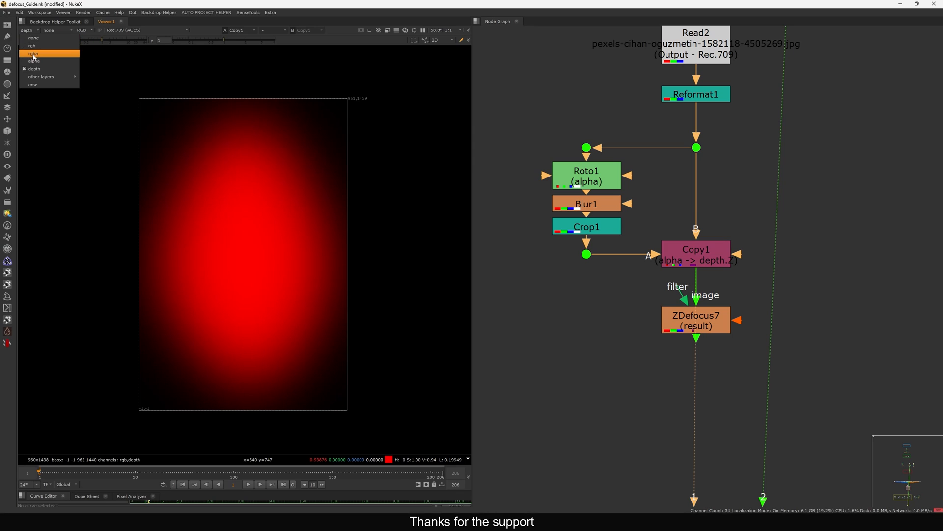
click(35, 55)
View the ZDefocus result and place its focal point on the eye nearest the red branches, about x 687, y 787
click(705, 324)
key(1)
double_click(704, 324)
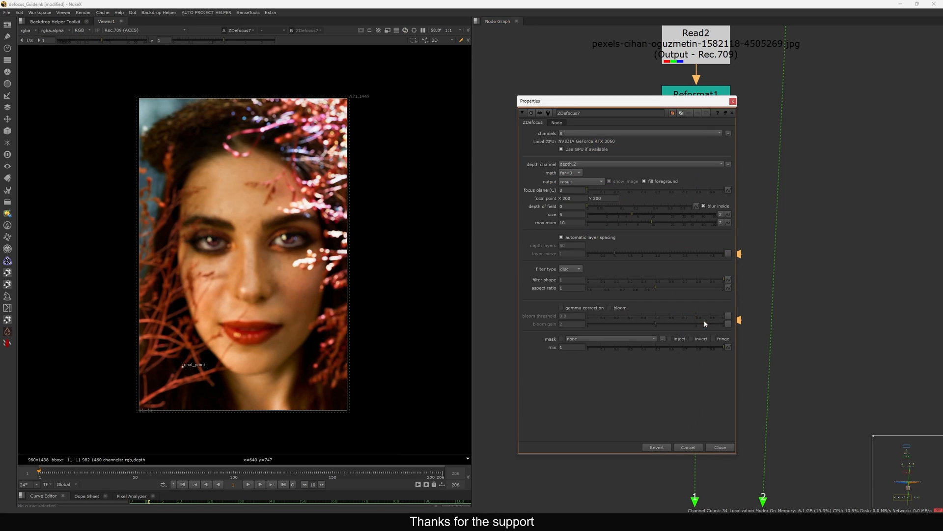
drag(182, 366, 298, 237)
scroll(294, 244, up, 4)
scroll(291, 239, down, 3)
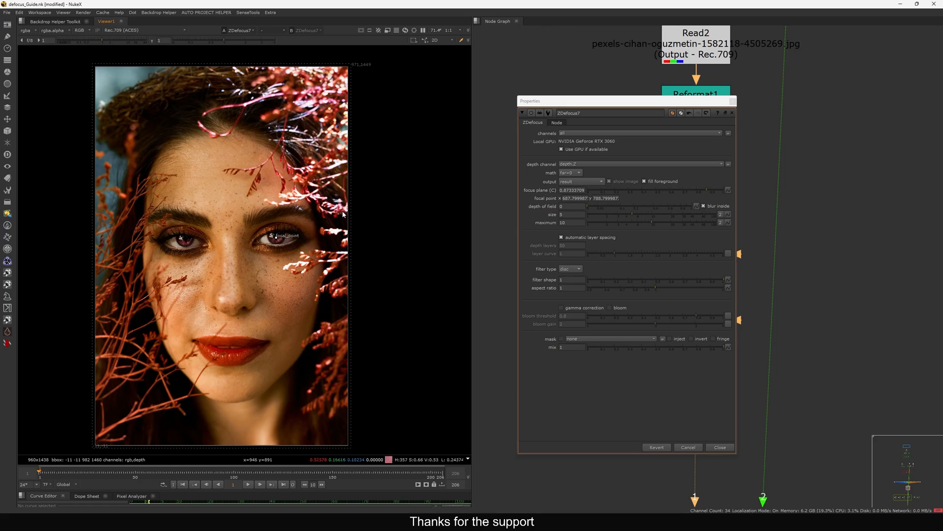
scroll(276, 239, up, 2)
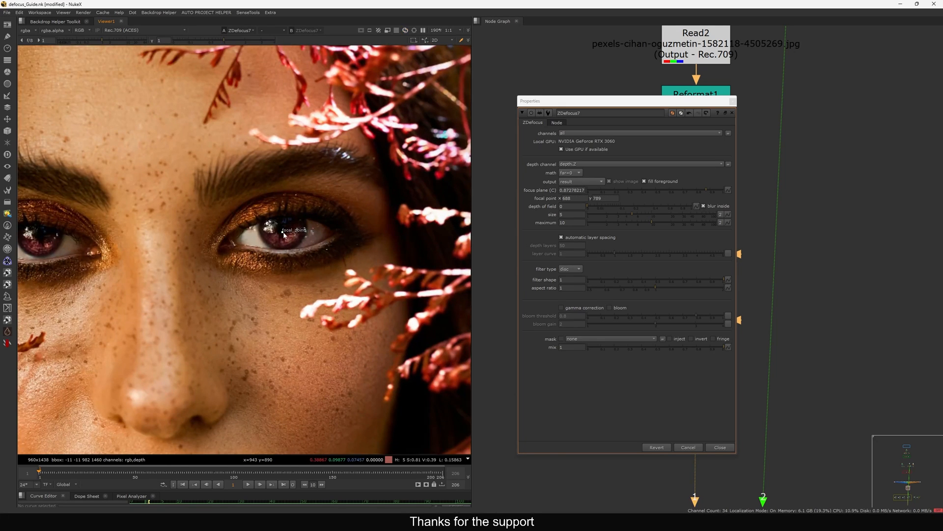
drag(283, 237, 283, 237)
scroll(284, 237, down, 3)
Set the ZDefocus maximum to 100 and its size to 50
drag(687, 101, 584, 92)
drag(466, 213, 446, 217)
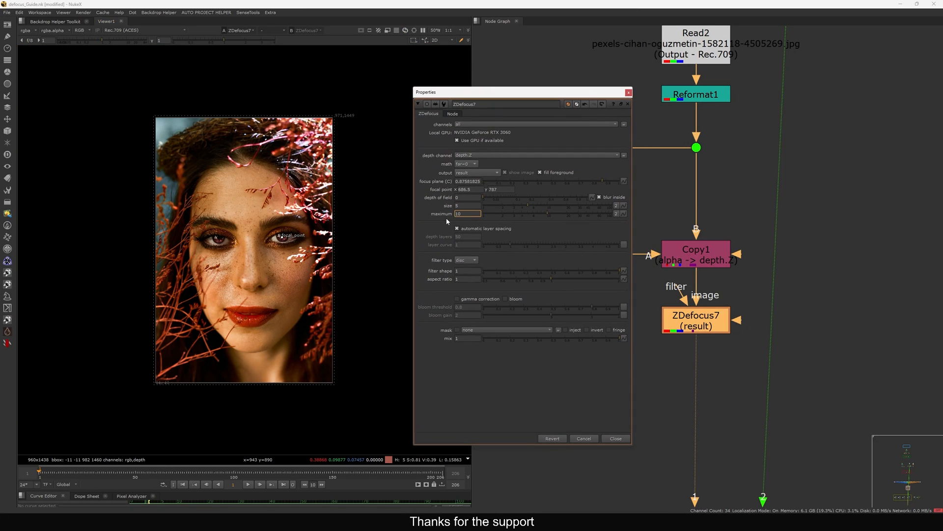
text(100)
key(Return)
click(467, 203)
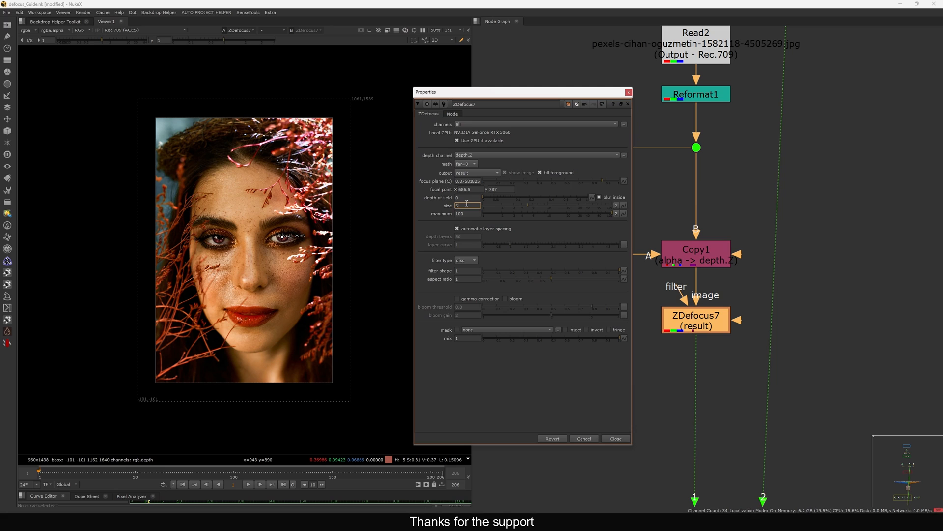
text(50)
key(Return)
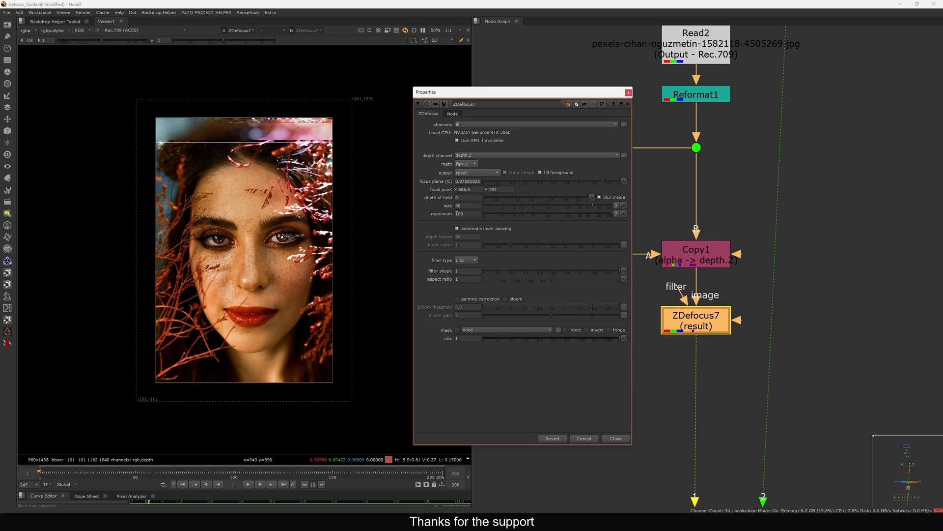
Examine the defocused portrait up close around the eyes, the nose and the blurred branches at the image's edge
click(628, 92)
scroll(260, 249, up, 5)
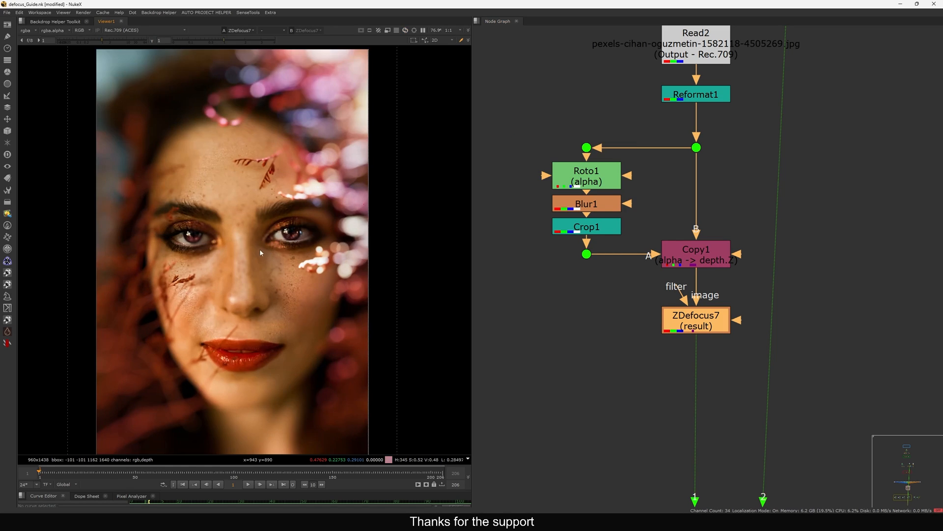
scroll(349, 228, up, 1)
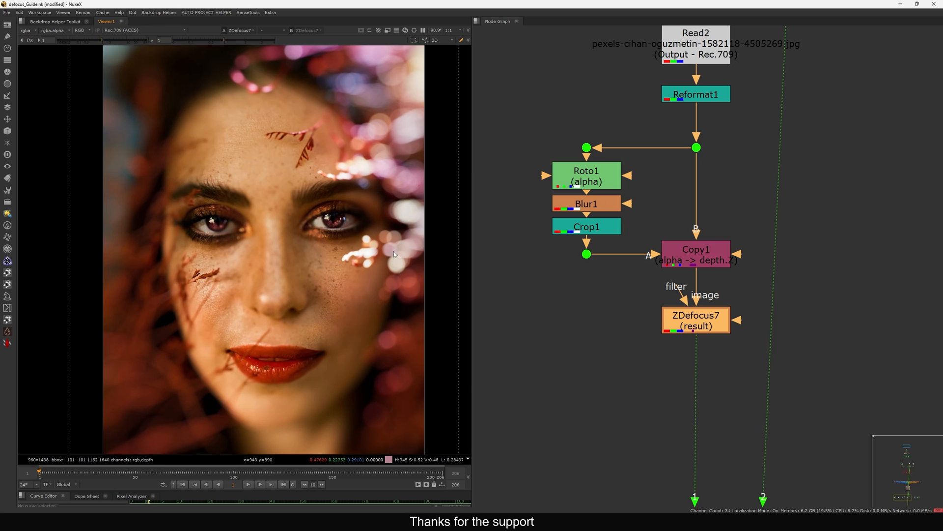
double_click(695, 323)
scroll(339, 222, up, 3)
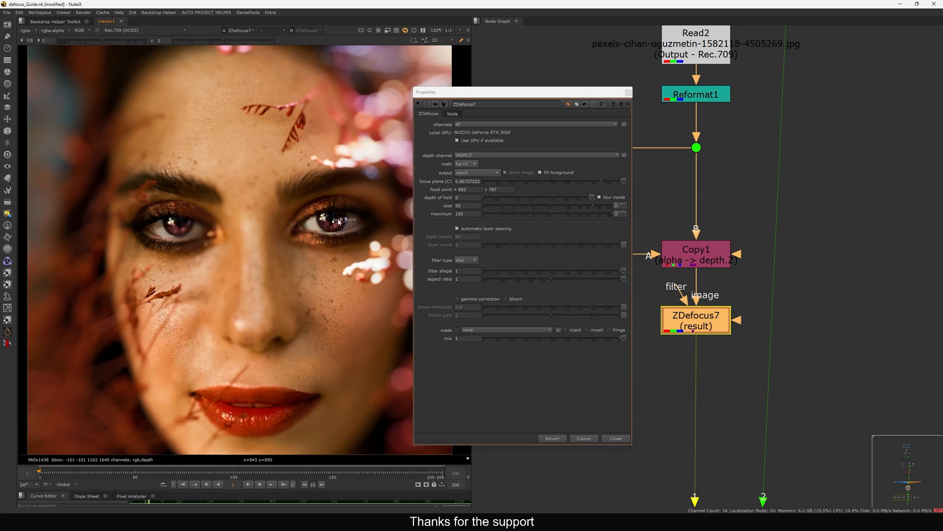
middle_drag(337, 124, 271, 181)
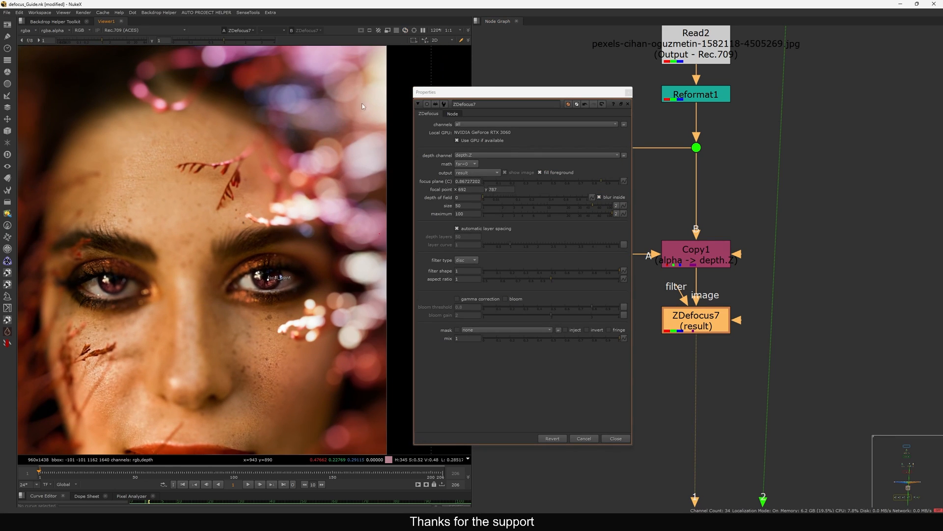
drag(367, 103, 285, 160)
middle_drag(285, 160, 329, 117)
scroll(246, 321, up, 1)
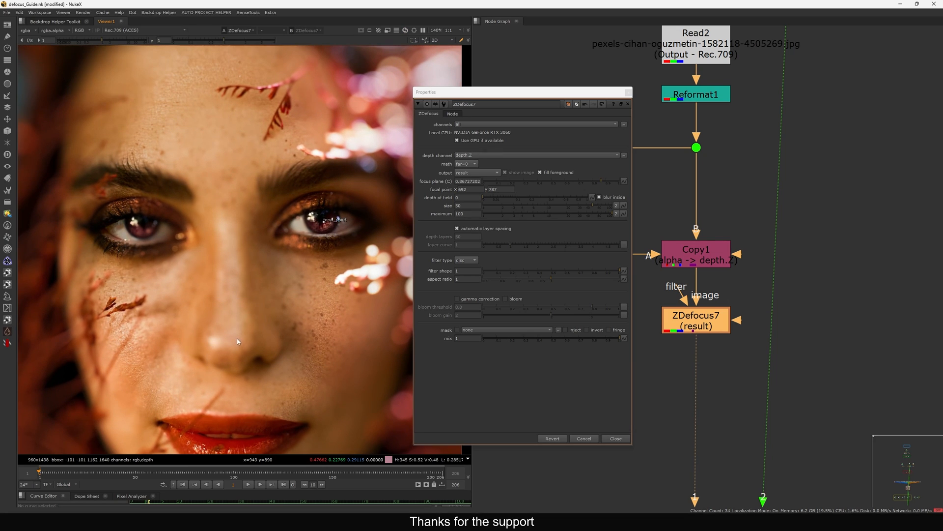
Switch the ZDefocus output to focal plane setup and nudge the focal point slightly beside the eye
click(472, 173)
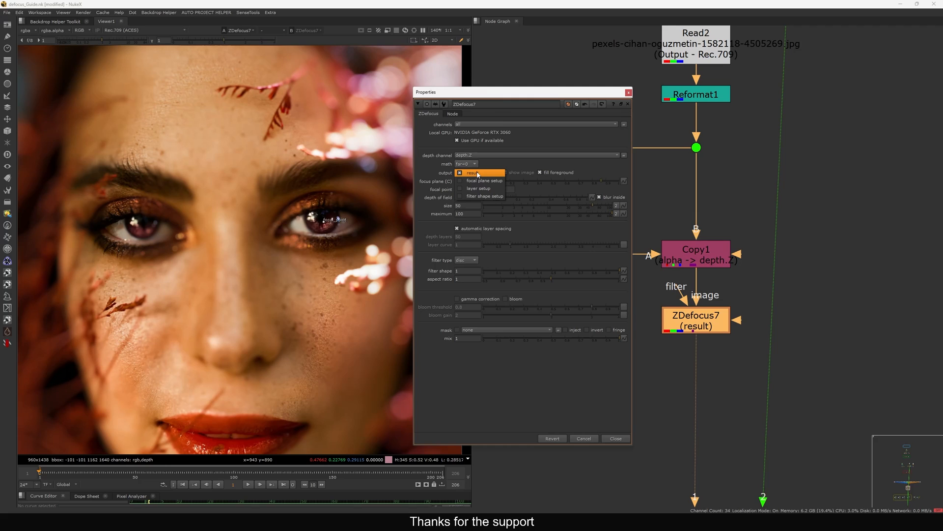
click(483, 181)
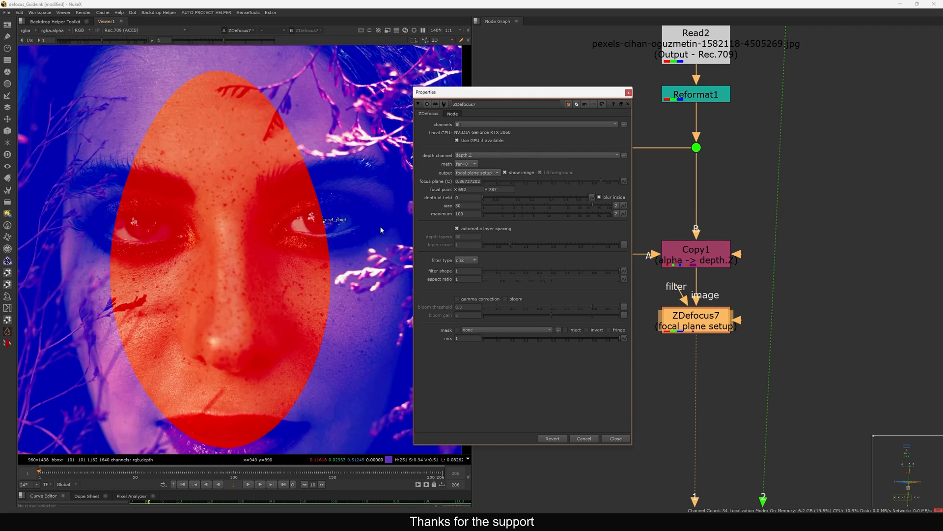
drag(324, 221, 324, 222)
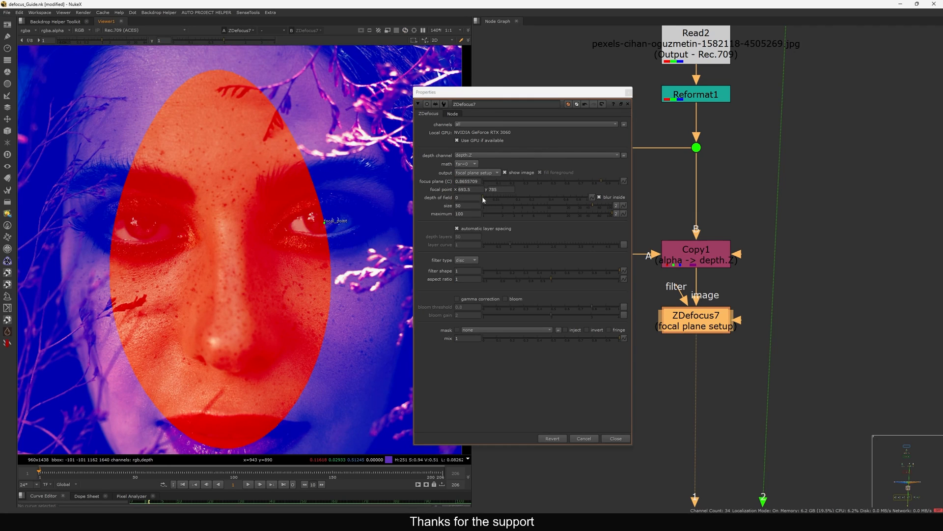
Set the ZDefocus depth of field to 1
drag(470, 198, 446, 201)
text(1)
key(Return)
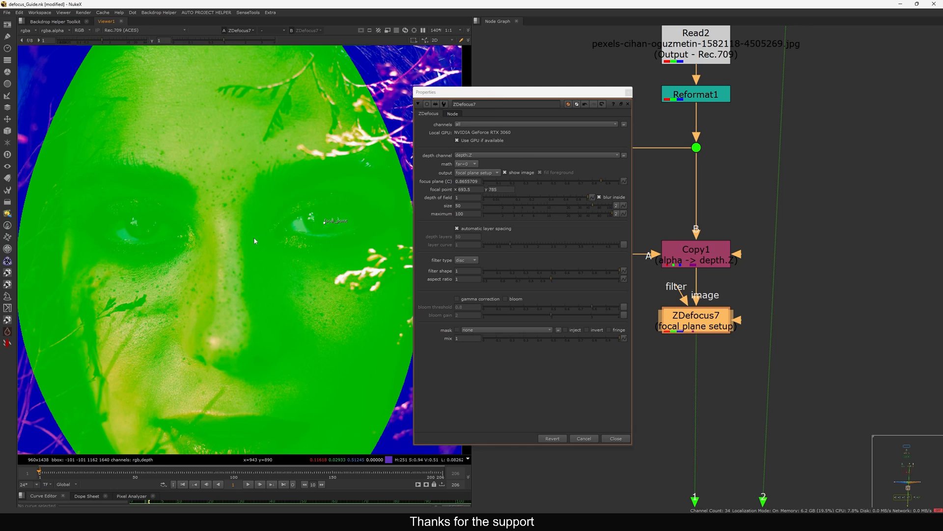
Return the ZDefocus output to result, set the depth of field to 0 and move the focal point onto the eye's pupil
key(f)
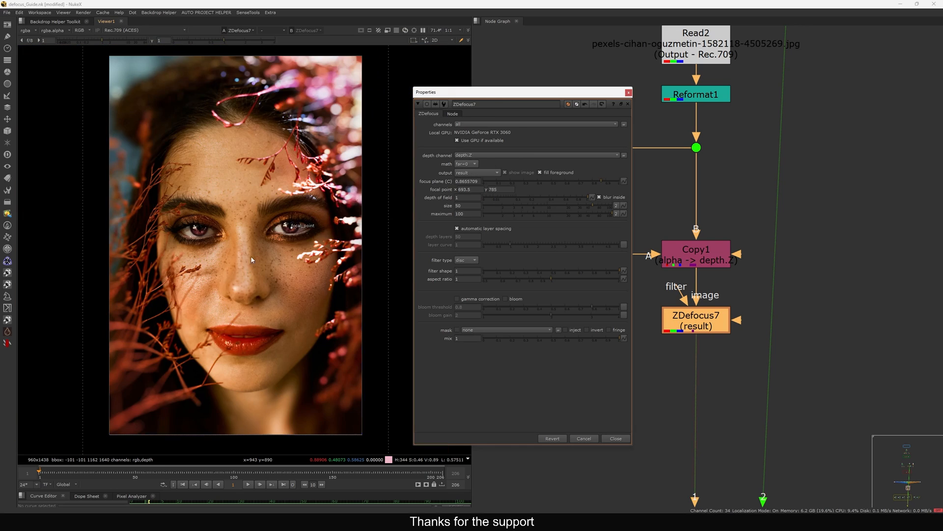
scroll(249, 273, up, 5)
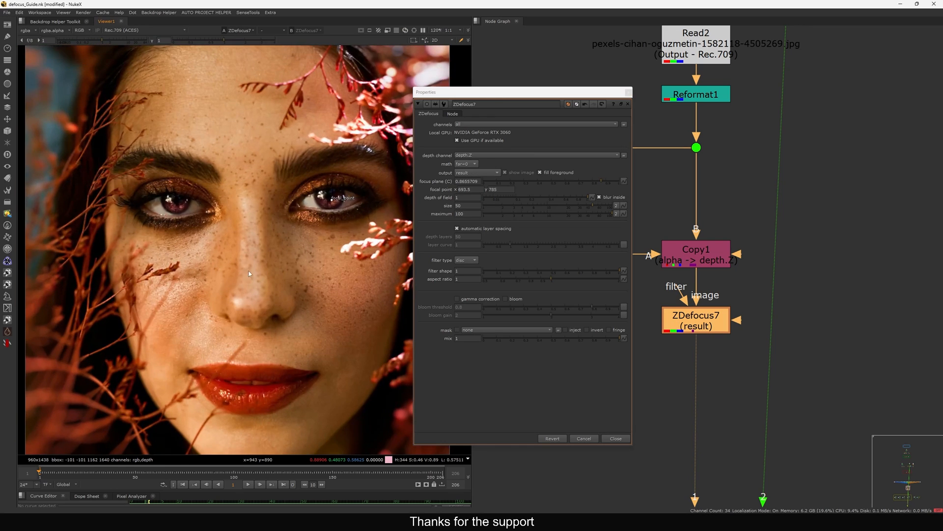
click(500, 197)
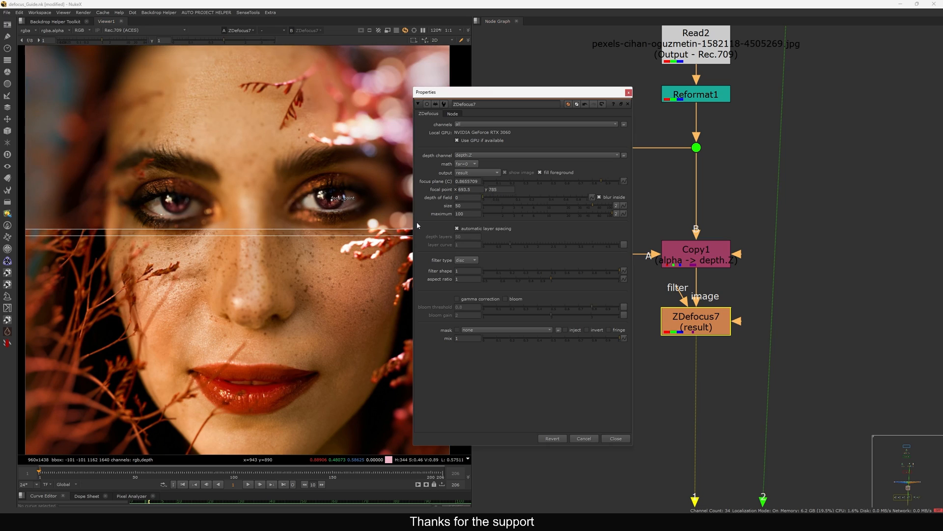
drag(329, 203, 324, 202)
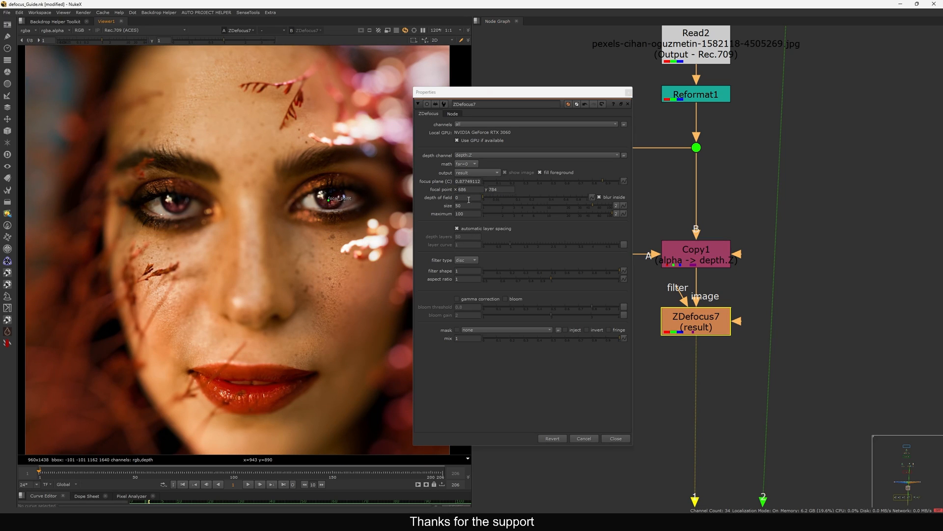
Set the ZDefocus depth of field to 0.1 and check the sharpness around the in-focus eye
click(462, 198)
text(0.1)
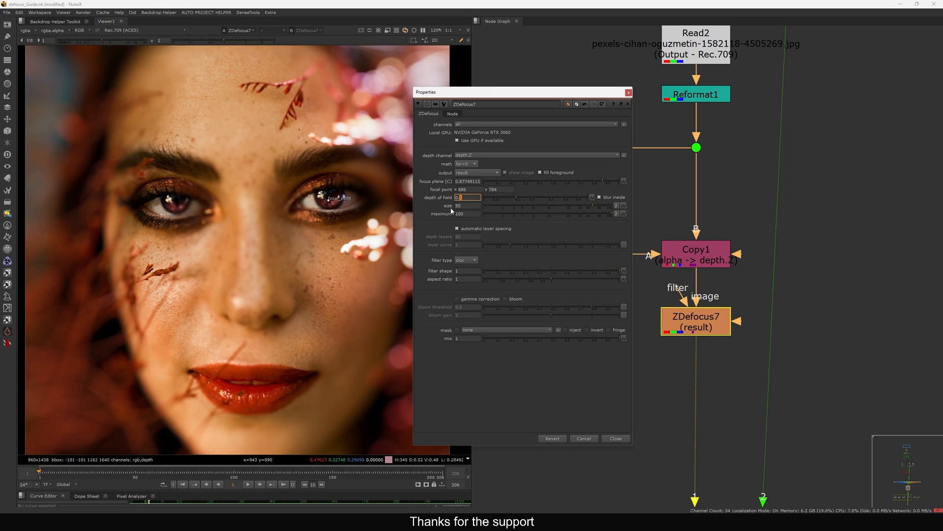
middle_drag(271, 211, 233, 231)
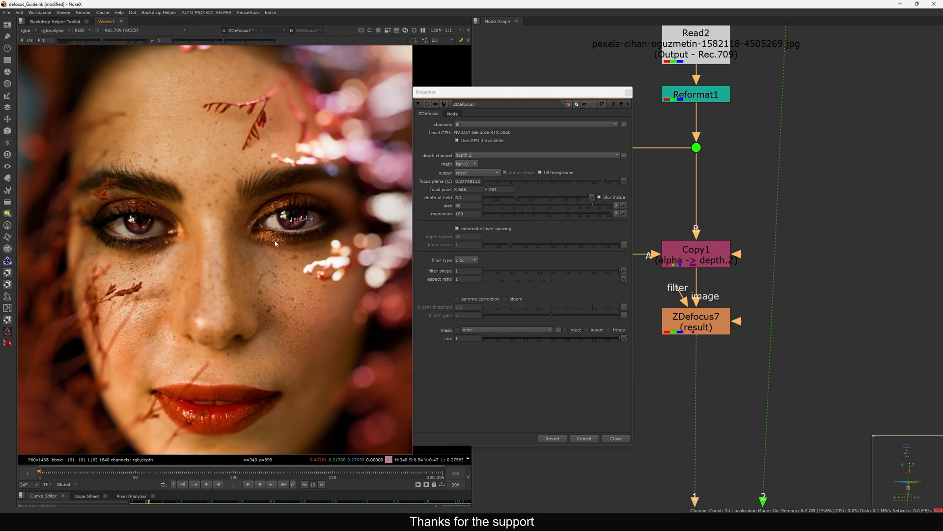
scroll(292, 254, up, 5)
middle_drag(321, 253, 239, 249)
scroll(292, 254, down, 3)
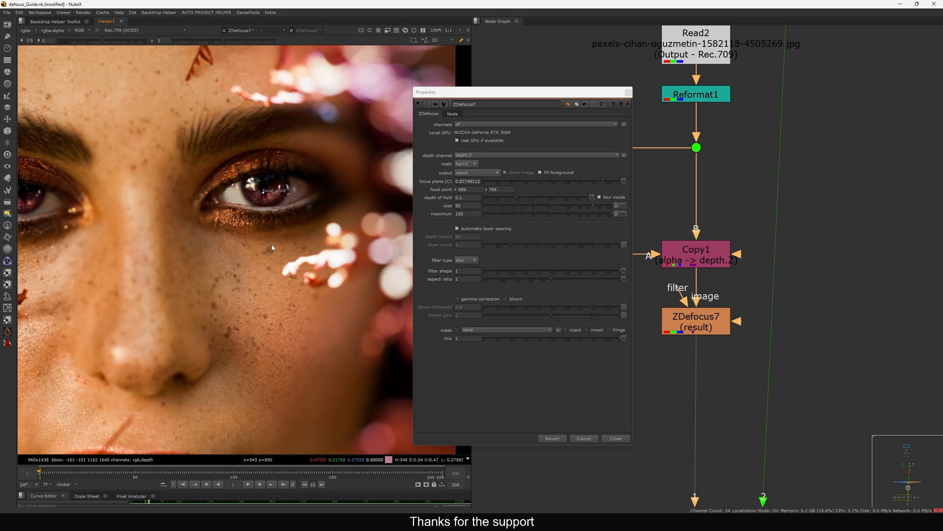
scroll(268, 257, down, 4)
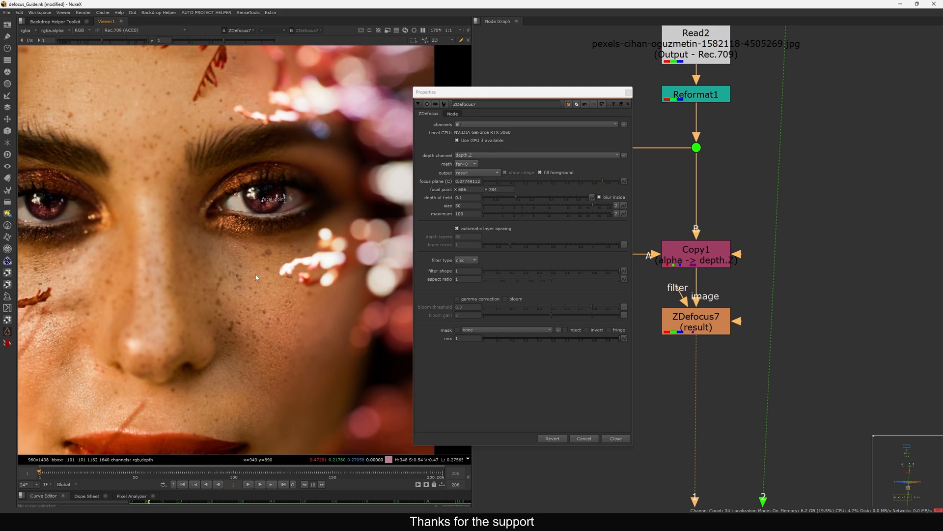
Preview several lens kernel images from the KERNEL/FILTER SHAPE row one after another in the viewer
click(629, 92)
scroll(633, 124, down, 8)
middle_drag(632, 124, 697, 269)
click(579, 180)
key(1)
click(533, 177)
key(1)
middle_drag(528, 193, 583, 195)
click(530, 180)
key(1)
key(1)
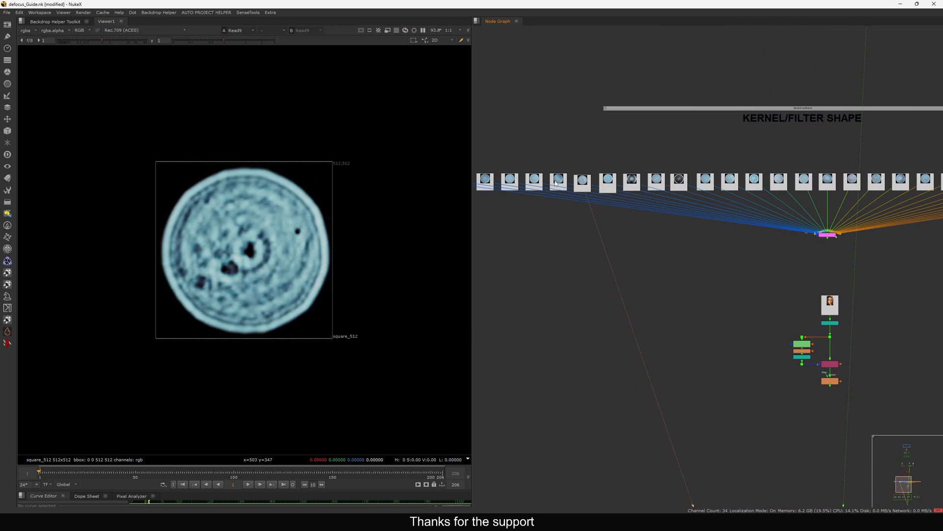
click(559, 185)
key(1)
click(582, 185)
key(1)
Connect Lens_kernel_compositingpro.008.exr to the ZDefocus filter input and set the filter type to image
middle_drag(749, 348, 635, 234)
scroll(717, 272, up, 5)
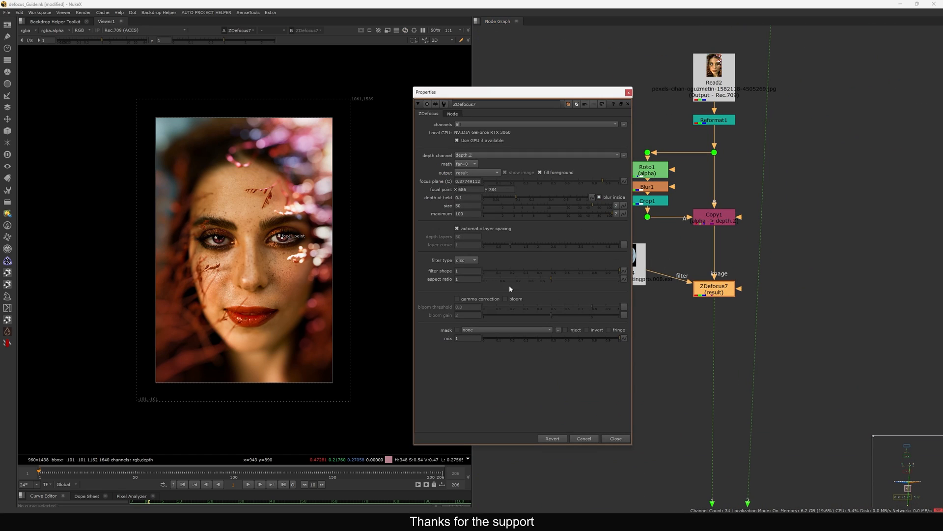
click(466, 260)
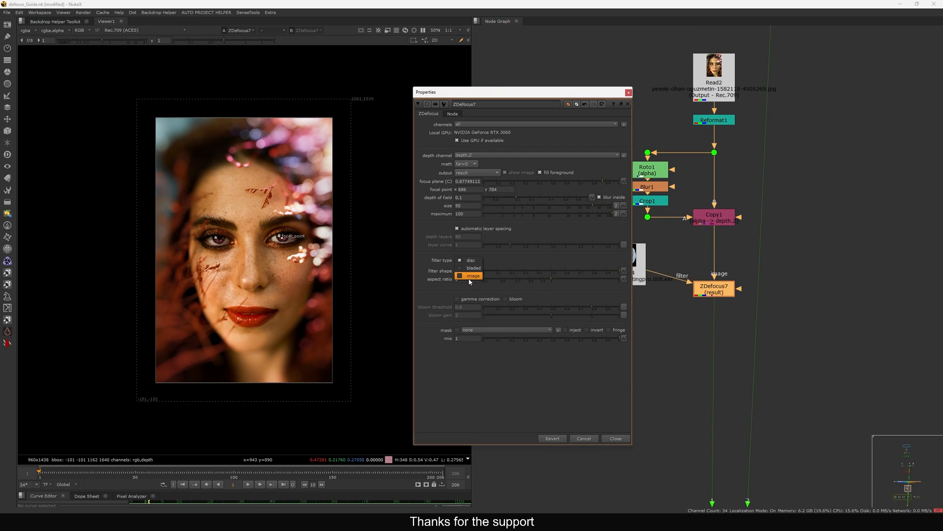
click(464, 268)
click(598, 269)
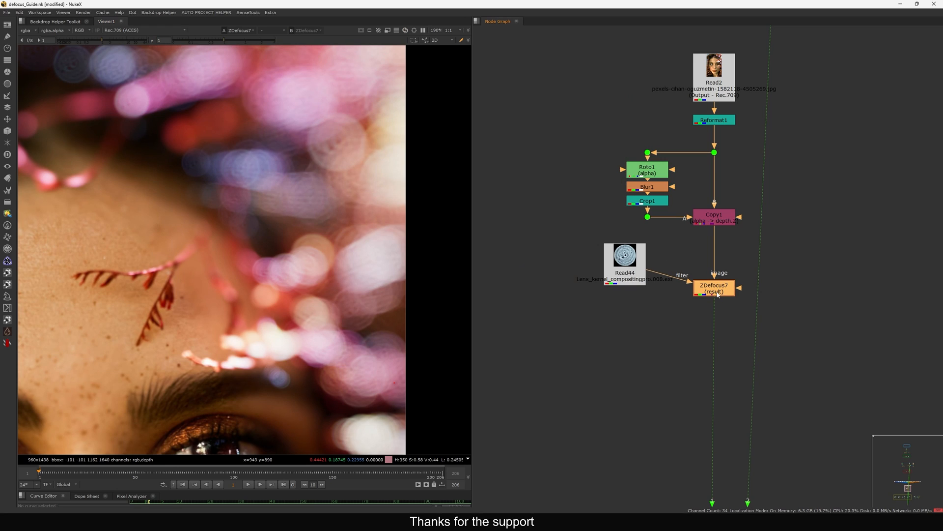
Move the ZDefocus node up level with the lens kernel Read node and show the whole defocused portrait
drag(712, 290, 720, 270)
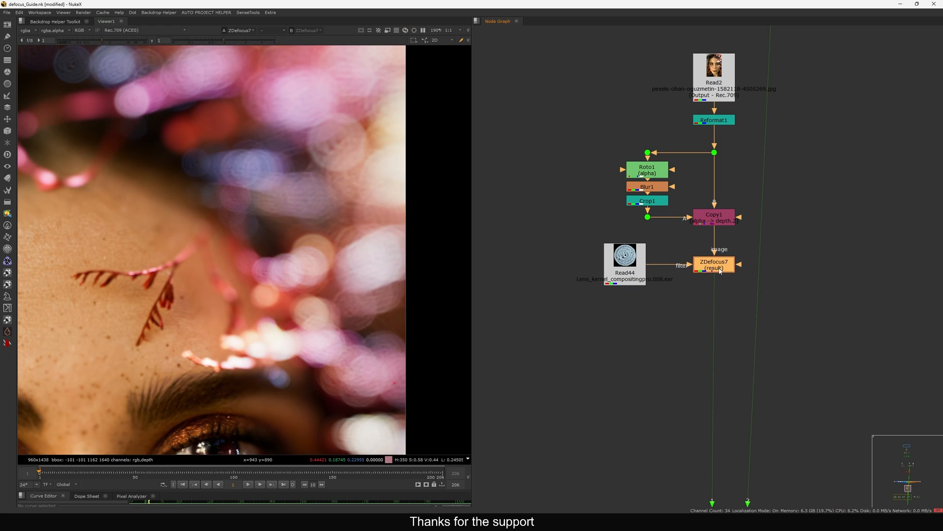
key(f)
scroll(215, 262, up, 1)
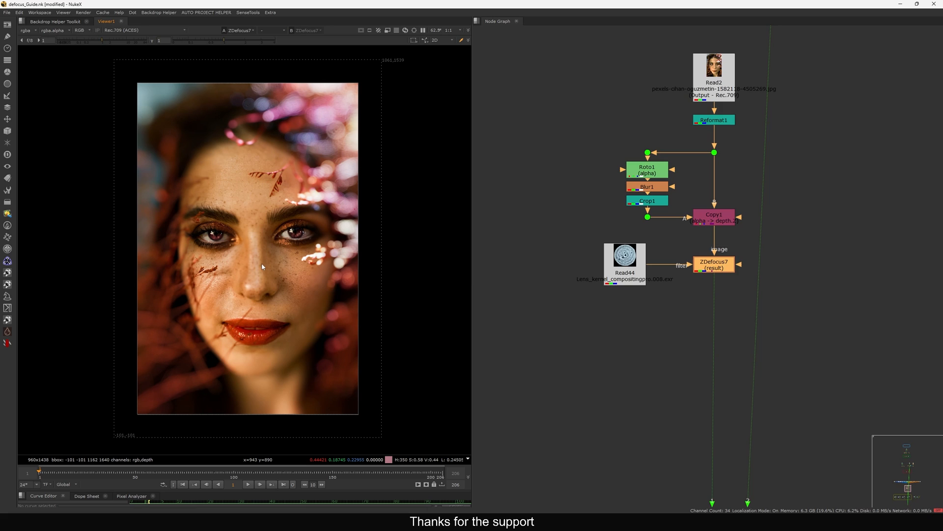
View the Convolve3 result, line the Defocus4 node up level with it and view the Defocus4 result for comparison
scroll(684, 237, down, 6)
scroll(690, 209, up, 8)
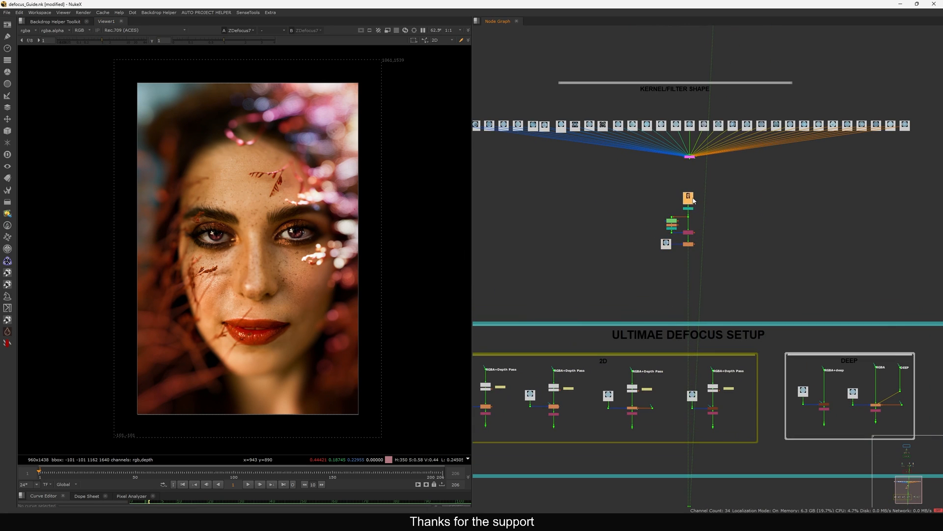
key(1)
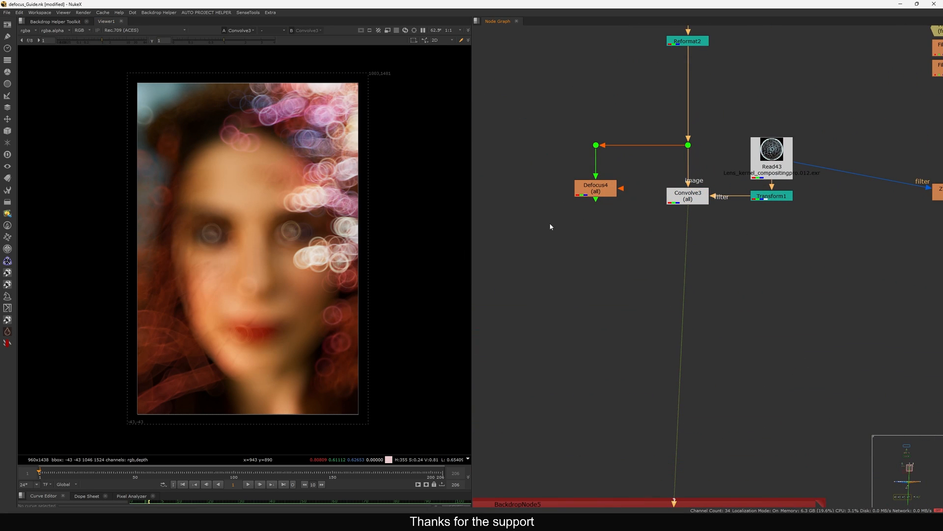
scroll(644, 295, down, 6)
scroll(688, 244, up, 8)
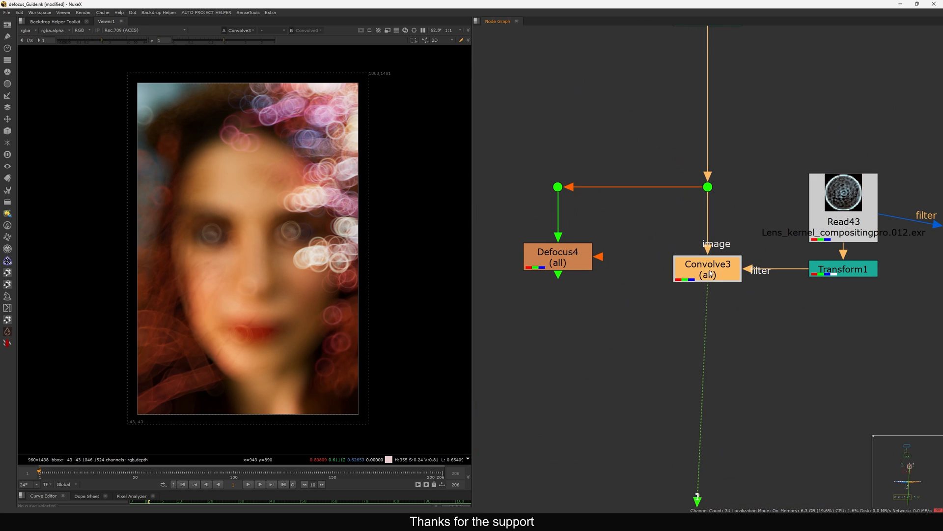
drag(579, 257, 621, 261)
key(1)
drag(758, 252, 792, 286)
click(581, 274)
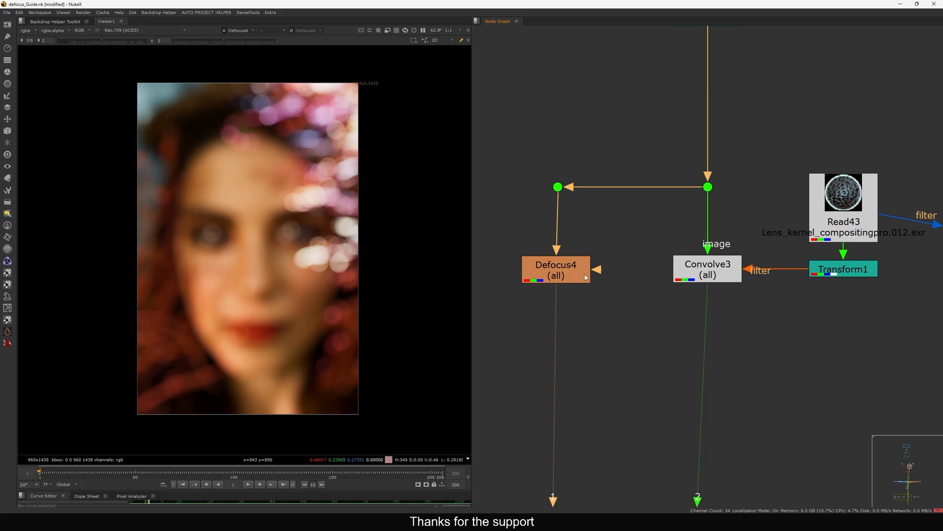
Display the Convolve3 result again and realign the Convolve3 node straight beneath its input dot
click(698, 262)
key(1)
drag(698, 263, 703, 262)
middle_drag(773, 242, 695, 256)
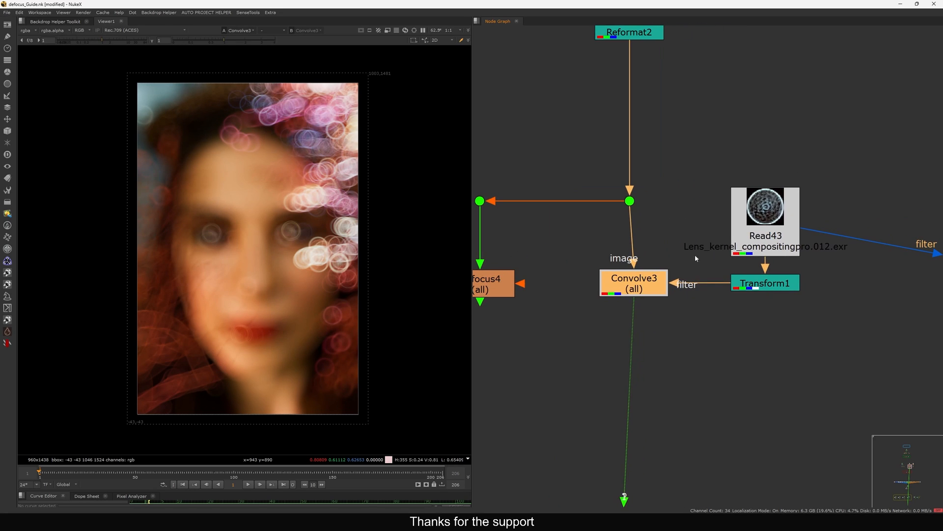
click(759, 235)
drag(638, 281, 633, 280)
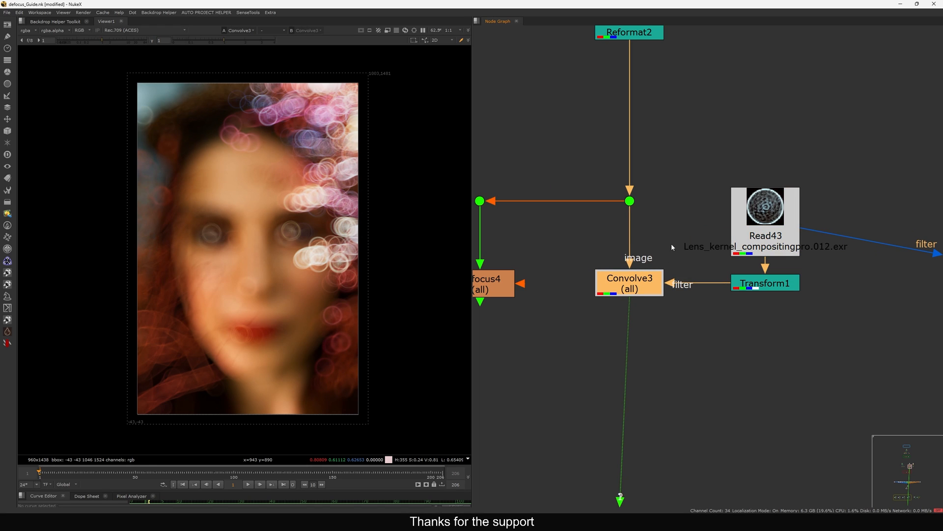
View the ZDefocus portrait result again and look over the ULTIMAE DEFOCUS SETUP area of the node graph
scroll(683, 209, down, 5)
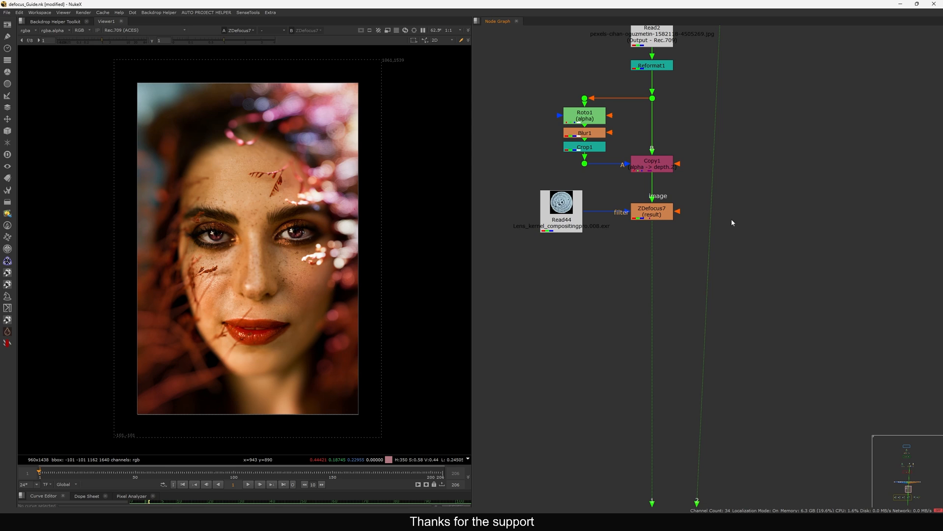
scroll(700, 271, down, 5)
scroll(780, 217, up, 6)
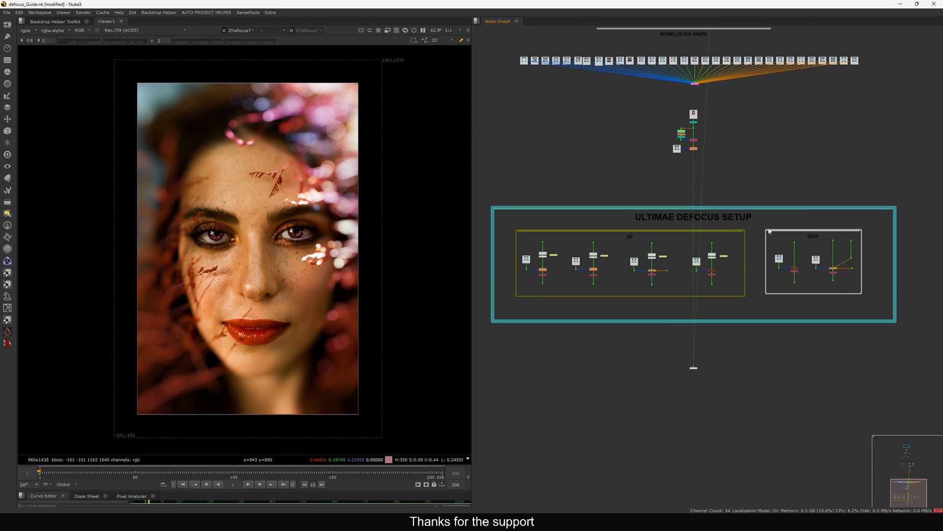
scroll(779, 217, down, 4)
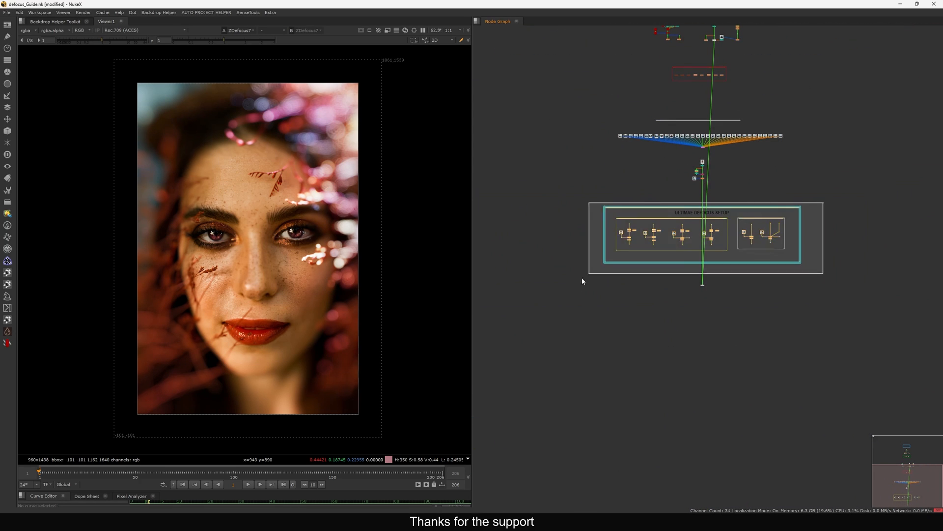
scroll(624, 228, up, 9)
middle_drag(707, 228, 712, 232)
Display the Unpremult1 output of the first RGBA+Depth Pass setup
drag(770, 188, 624, 226)
key(1)
scroll(665, 217, up, 2)
middle_drag(664, 308, 655, 259)
drag(680, 239, 680, 217)
key(1)
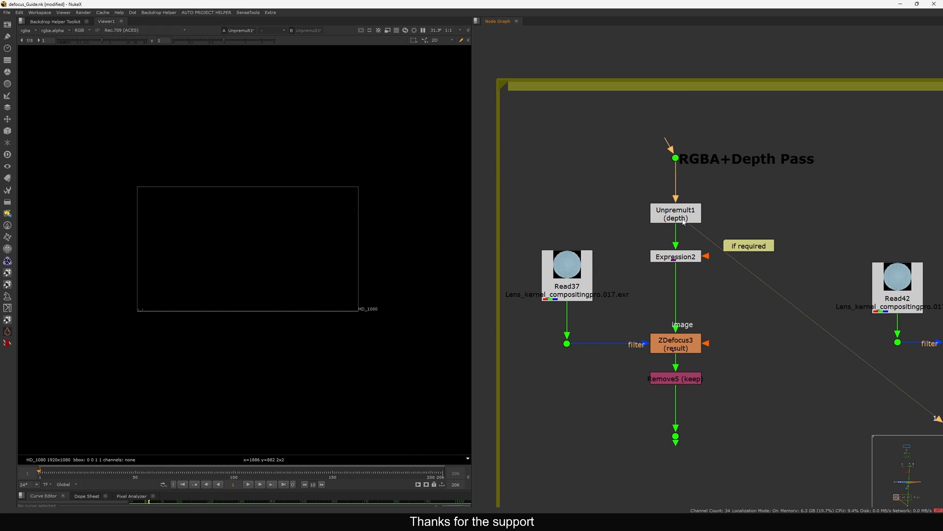
Move Unpremult1 down closer to Expression2 and display the Expression2 output
scroll(693, 215, up, 2)
click(674, 218)
drag(672, 228, 673, 247)
click(678, 271)
key(1)
click(731, 224)
Display the checkerboard scene's ScanlineRender2 output with the viewer set to the depth channel
scroll(733, 222, down, 15)
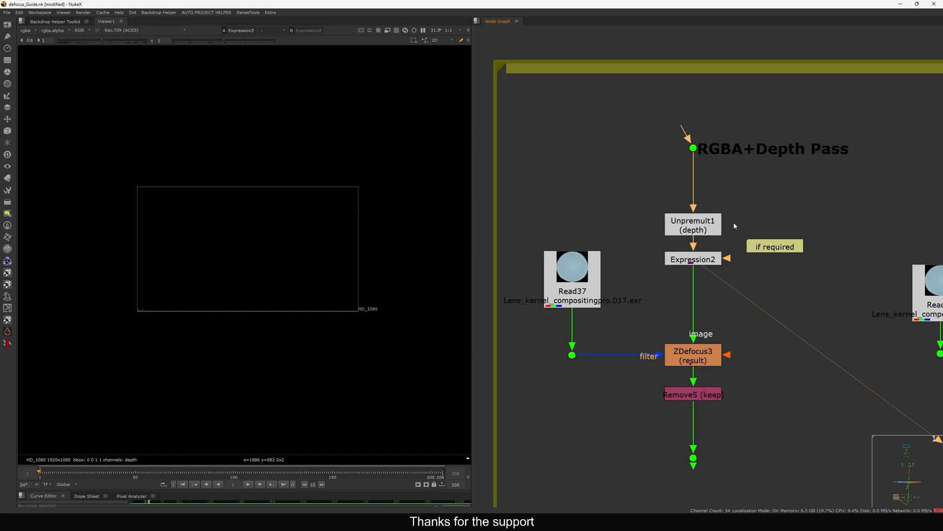
middle_drag(736, 131, 701, 263)
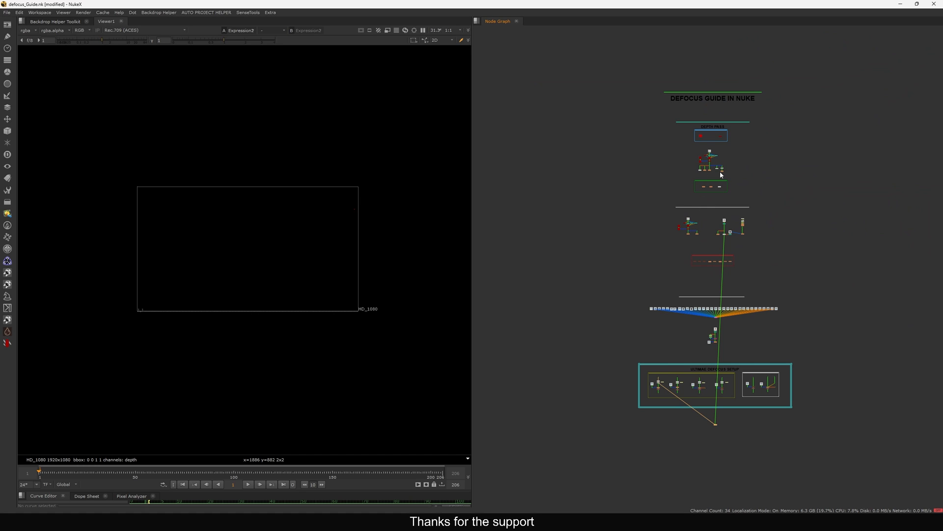
scroll(722, 174, up, 10)
key(1)
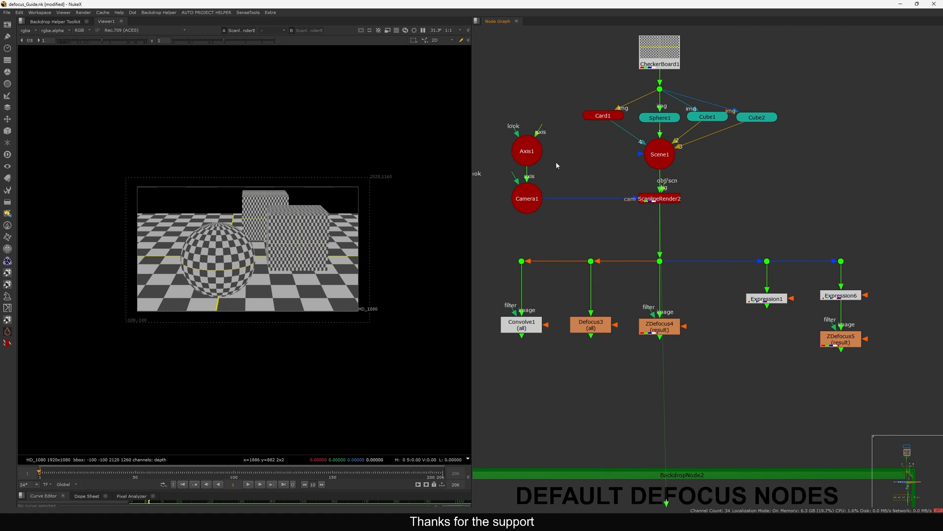
click(25, 30)
click(29, 69)
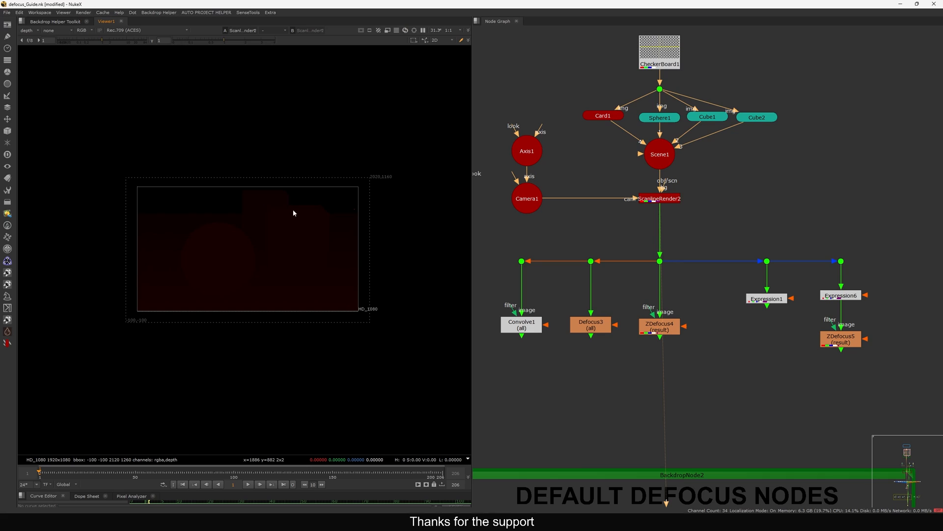
Raise the viewer gain to about 27 and examine the depth channel's edge along the cube up close
drag(102, 40, 137, 42)
scroll(341, 195, up, 12)
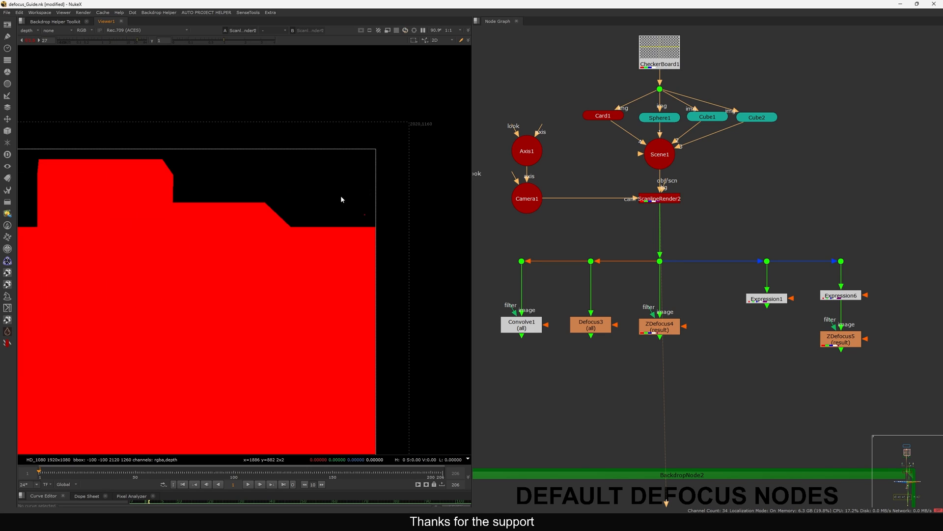
scroll(310, 219, up, 9)
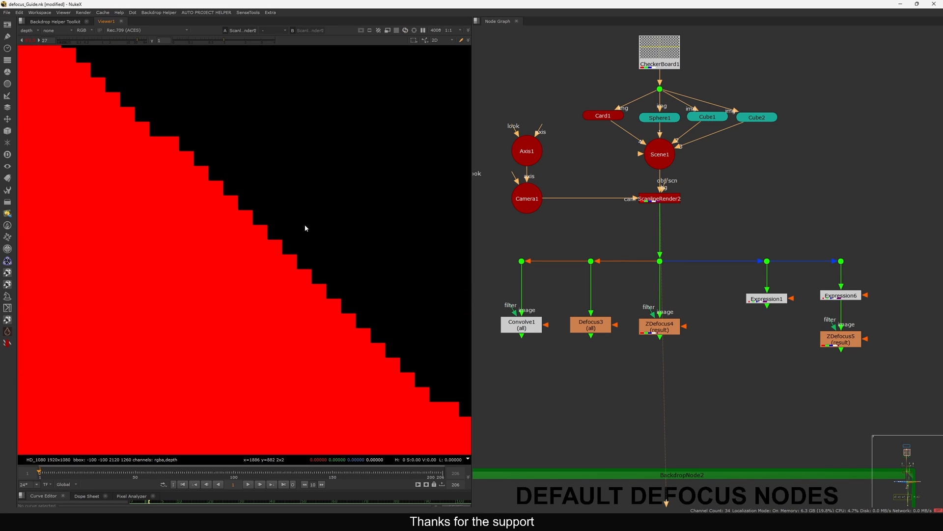
Switch the viewer back to RGBA at gain 1, open the ScanlineRender2 settings and examine the same edge's pixels
scroll(285, 260, up, 3)
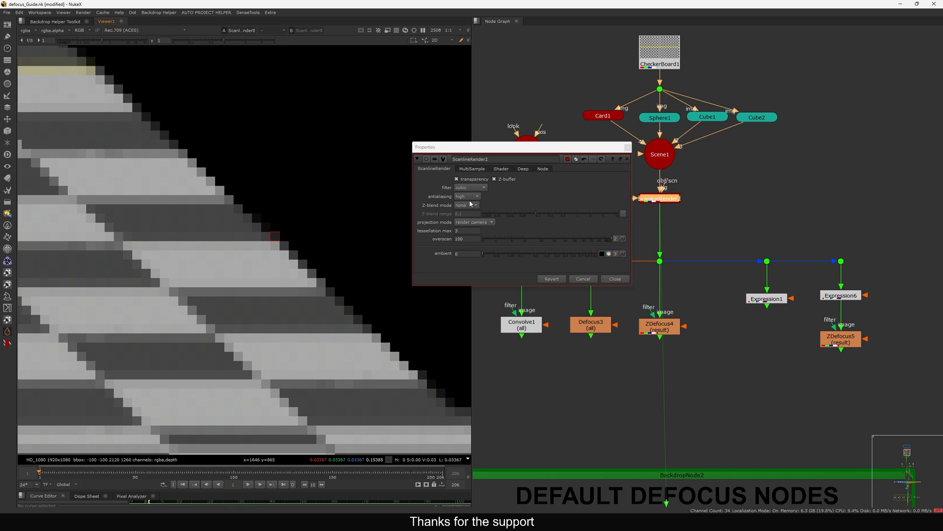
click(628, 147)
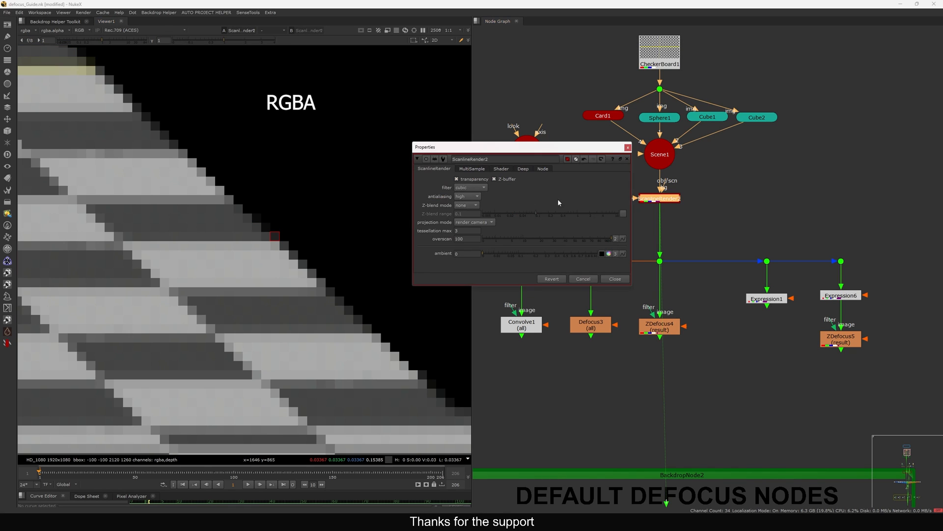
scroll(290, 240, up, 6)
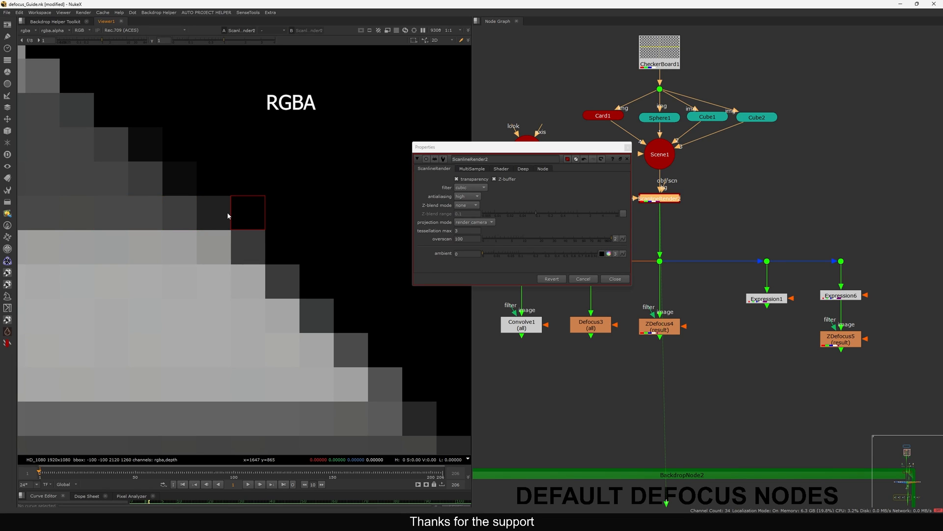
Show the depth channel with the viewer gain raised to about 16 and compare the same edge pixels
click(27, 31)
click(46, 63)
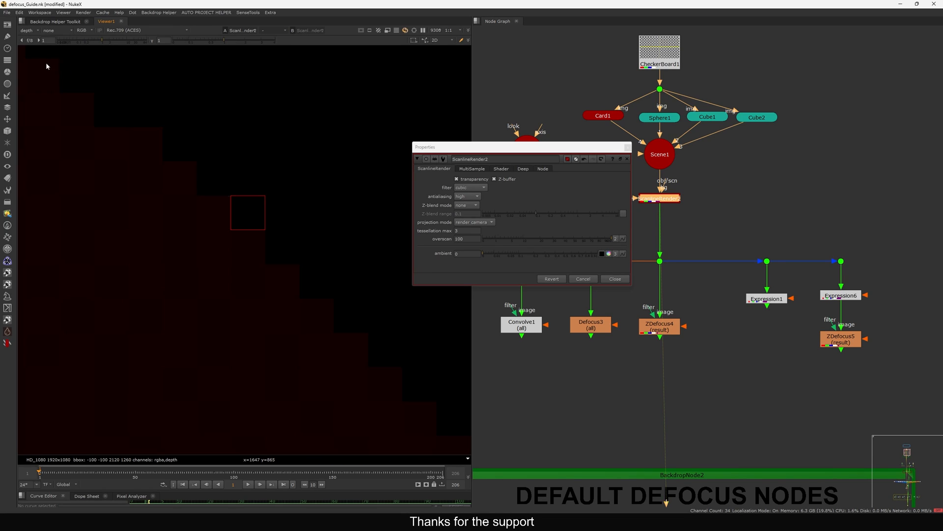
click(133, 41)
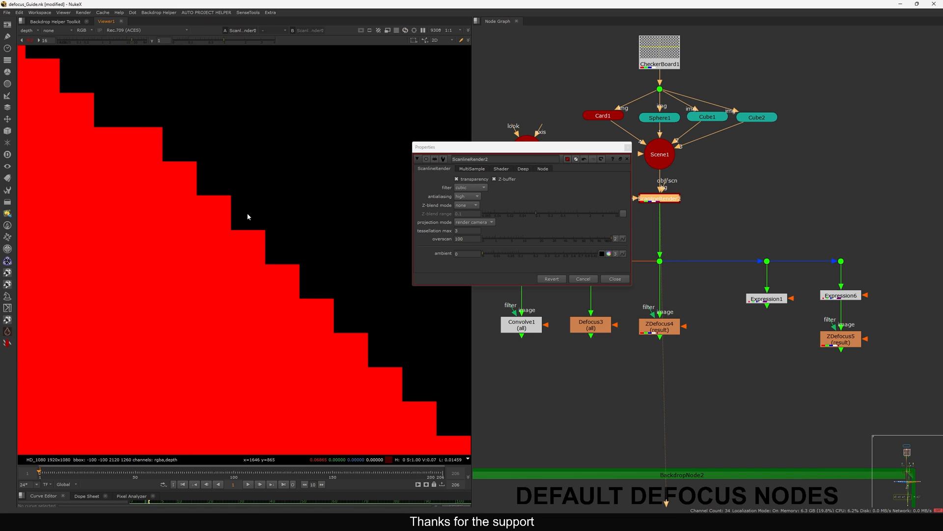
Add a Premult node fed by ScanlineRender2 beside the main branch and display its output in the viewer
scroll(201, 214, down, 4)
key(Tab)
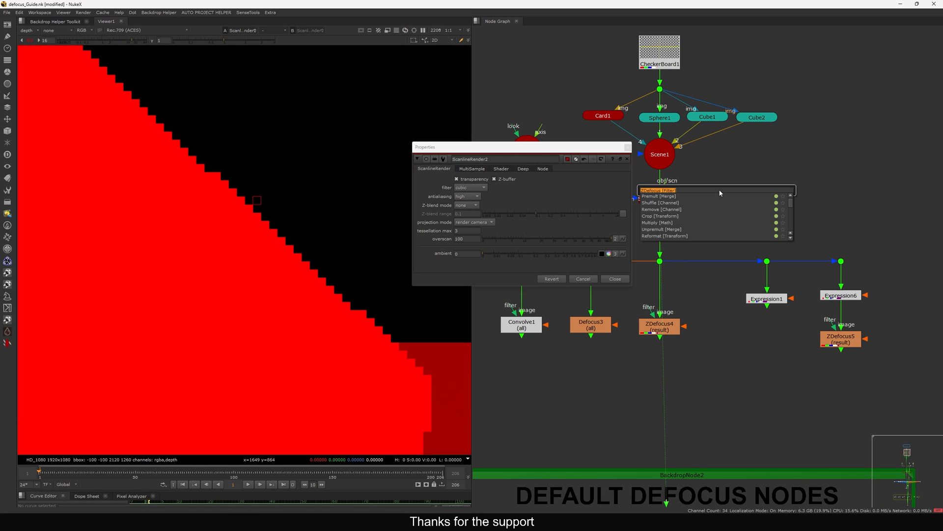
text(premult)
key(Return)
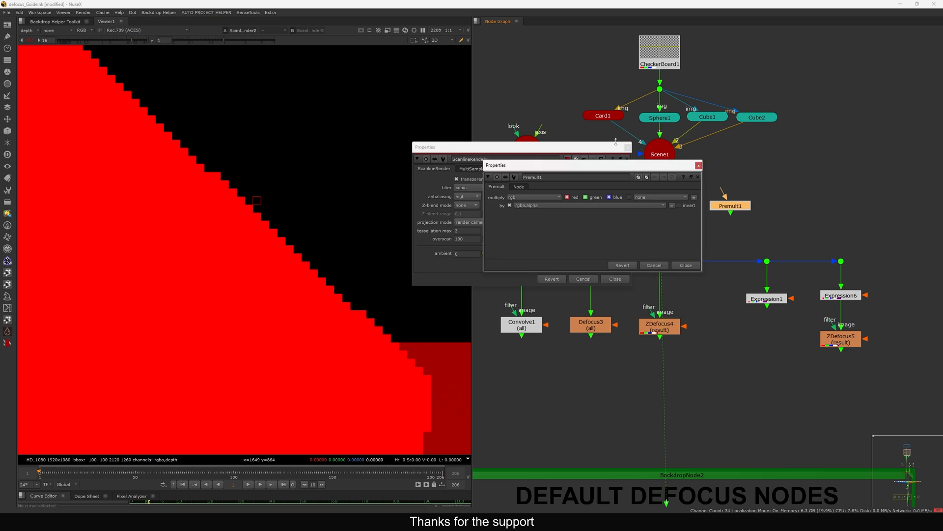
click(698, 165)
drag(723, 193, 674, 200)
drag(736, 210, 743, 205)
key(1)
Set Premult1 to multiply the depth channel by rgba.alpha and close the open properties windows
double_click(742, 205)
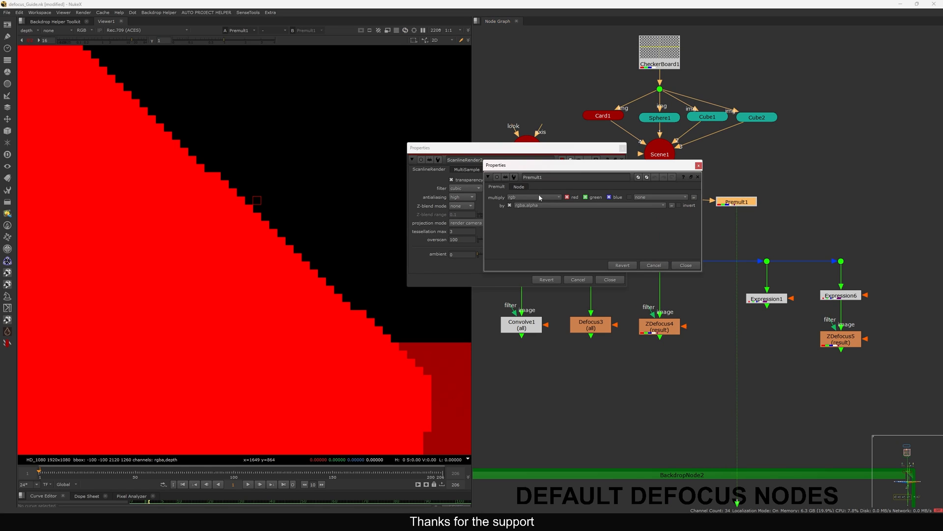
click(538, 197)
click(529, 243)
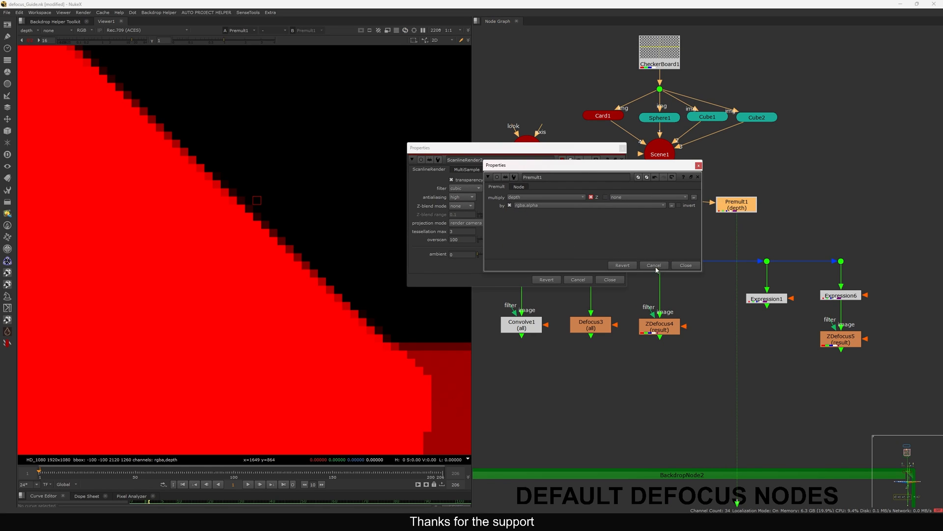
click(610, 279)
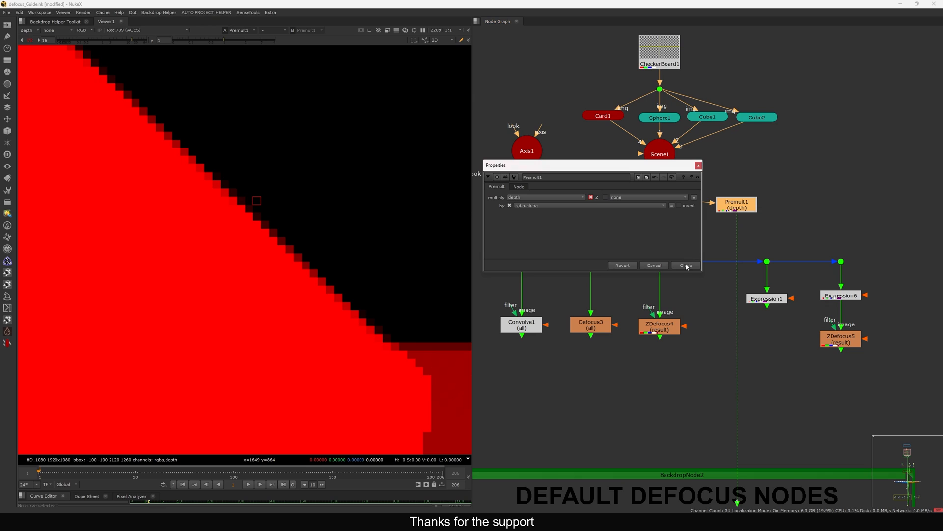
click(687, 266)
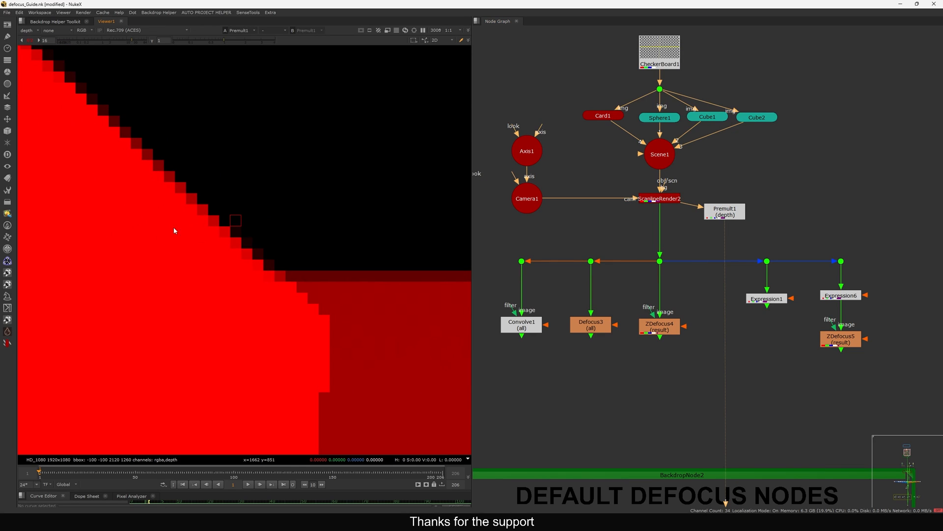
Toggle Premult1 off and on to compare the cube's depth edge with and without premultiplication
click(725, 212)
key(d)
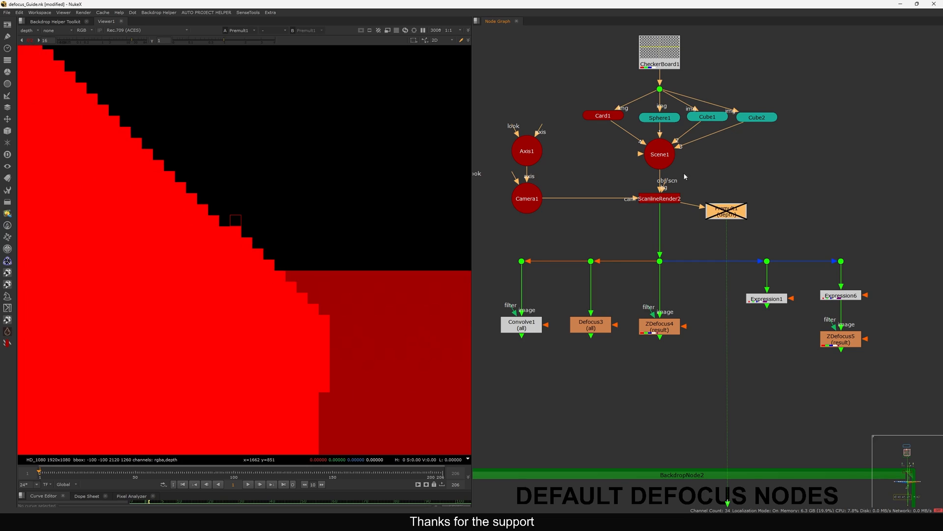
key(d)
key(d)
key(d)
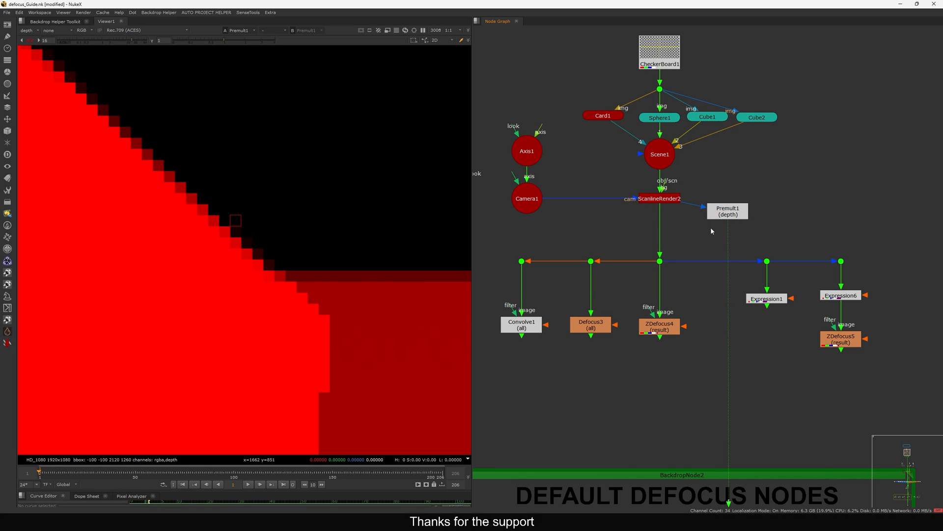
Move Premult1 level with ScanlineRender2 and add an Unpremult node directly after it
drag(726, 216, 756, 200)
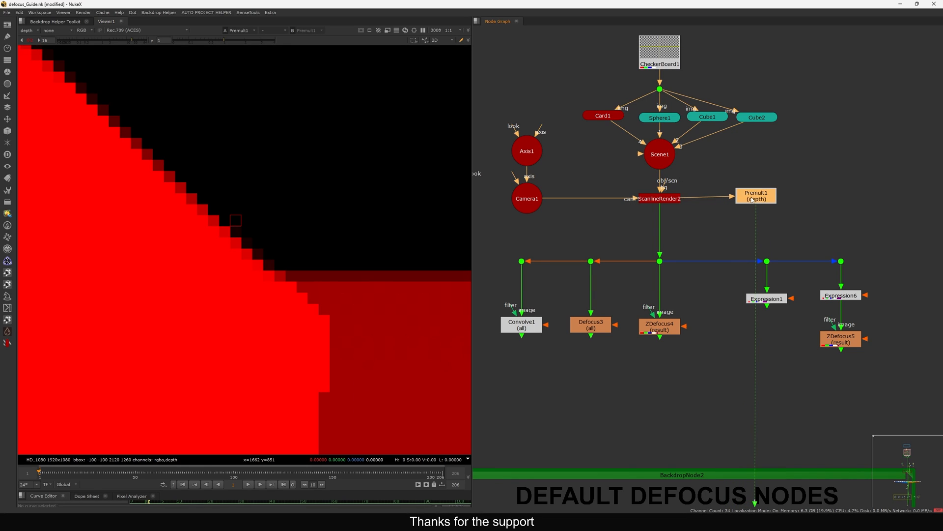
key(Tab)
text(un)
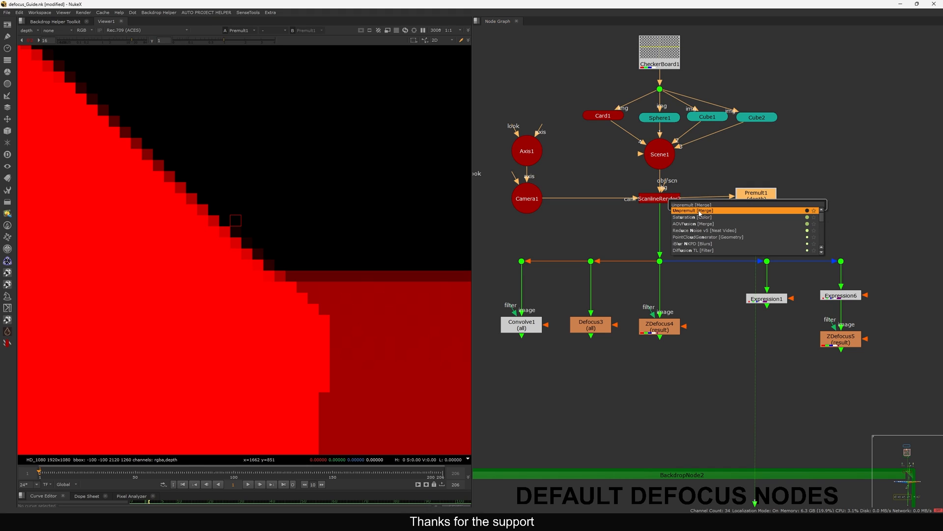
text(p)
click(698, 210)
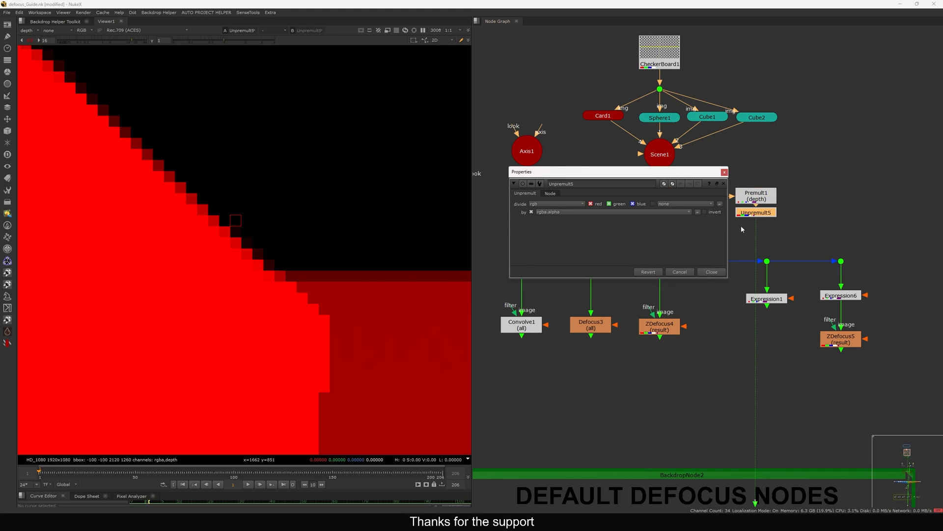
Set the Unpremult node to divide the depth channel by rgba.alpha, align it under Premult1 and check the depth edge
click(555, 203)
click(557, 248)
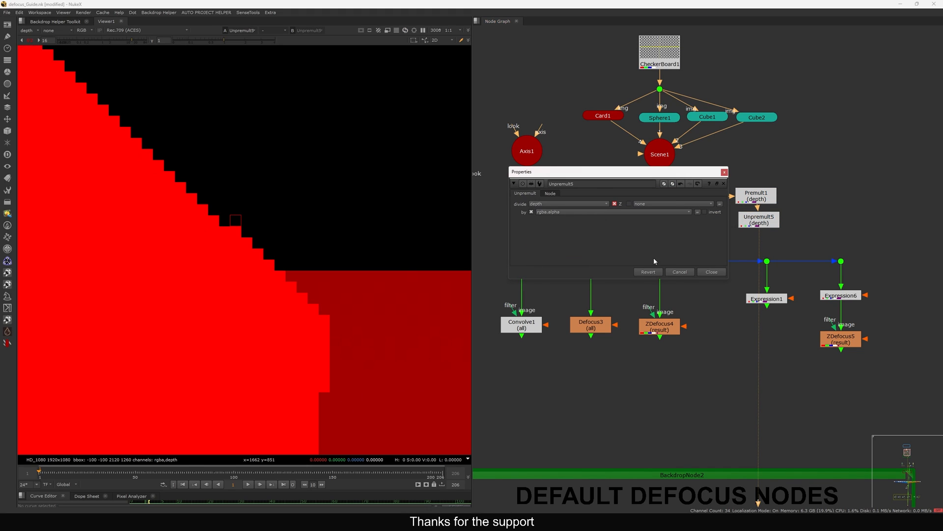
click(706, 274)
drag(759, 219, 756, 219)
scroll(149, 217, down, 3)
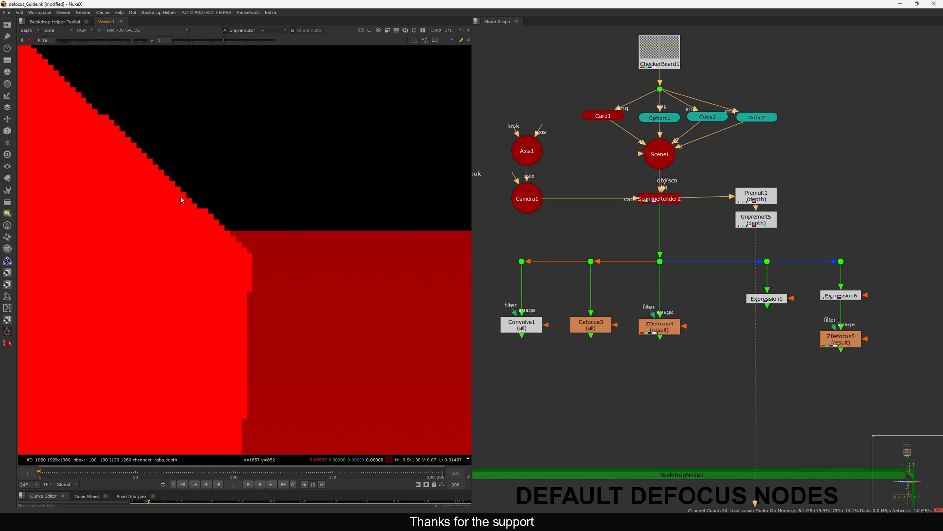
scroll(181, 198, up, 2)
Display ZDefocus4's output and insert the Premult and Unpremult pair between ScanlineRender2 and the defocus branches
click(655, 325)
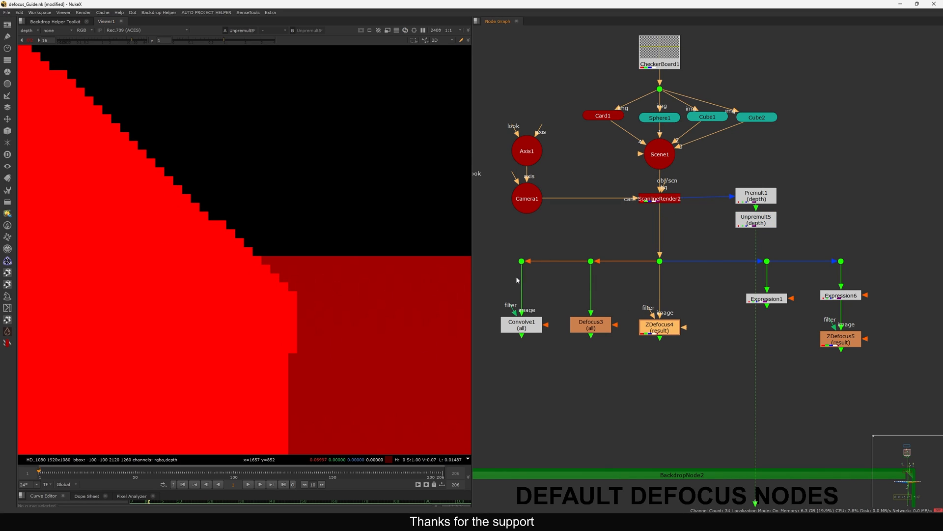
key(1)
key(f)
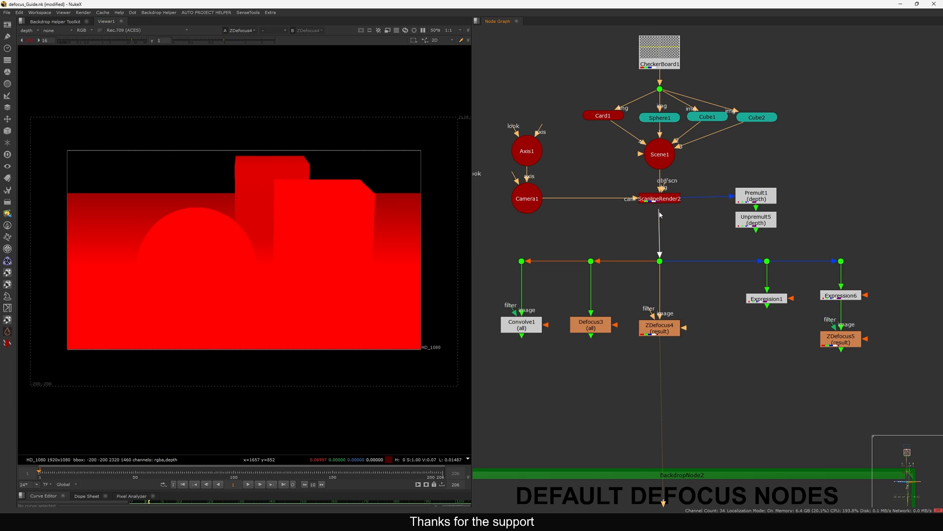
drag(659, 215, 756, 221)
drag(797, 171, 696, 246)
key(ctrl+z)
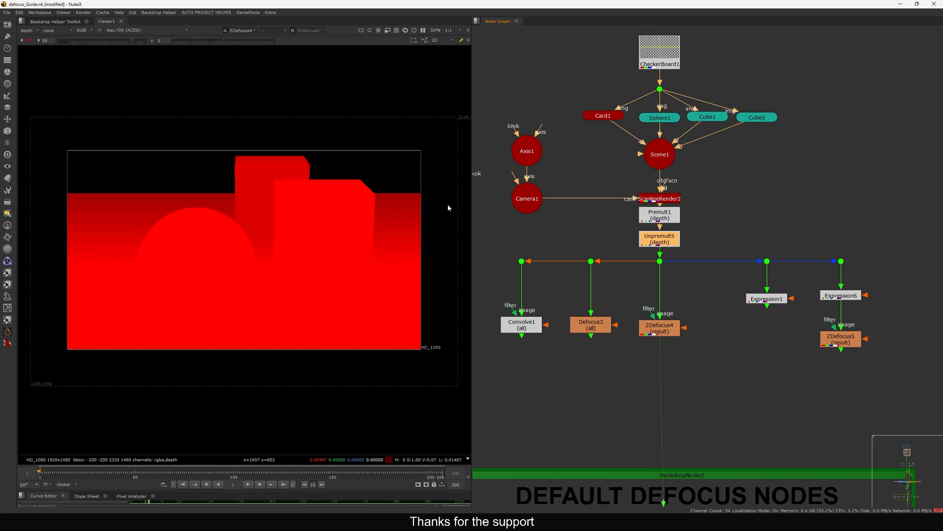
Switch the viewer to RGBA, disable the Unpremult node and examine the defocused edge of the front cube
click(28, 31)
click(29, 44)
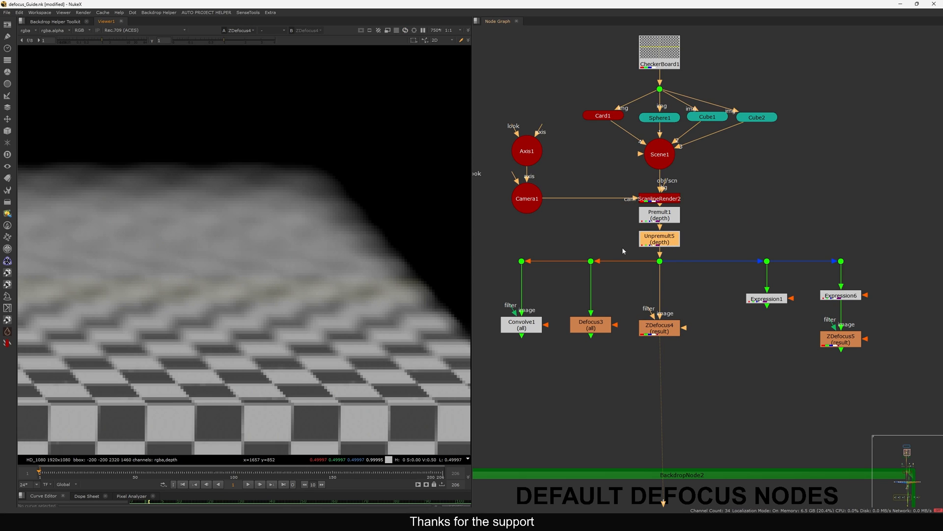
key(d)
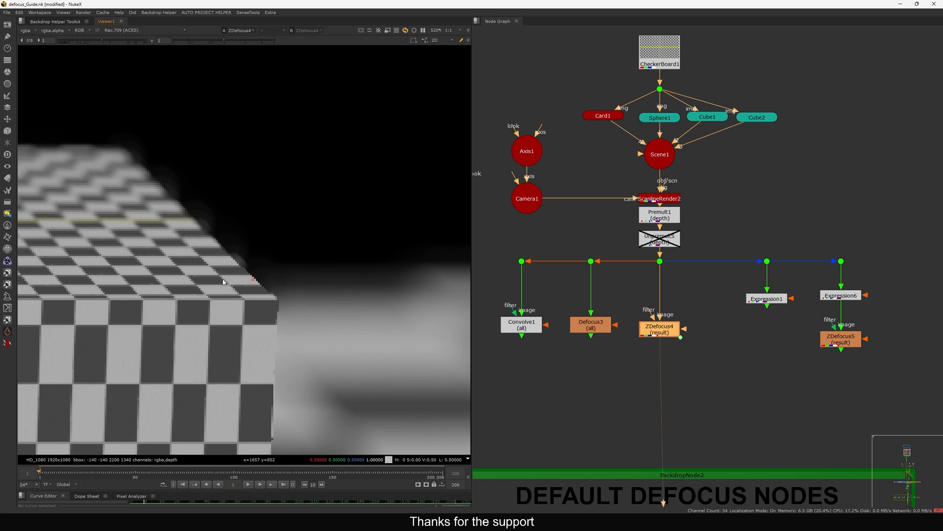
scroll(225, 279, up, 3)
middle_drag(233, 250, 247, 253)
Compare the front cube's edge in Premult1's output with the ZDefocus4 result
click(662, 219)
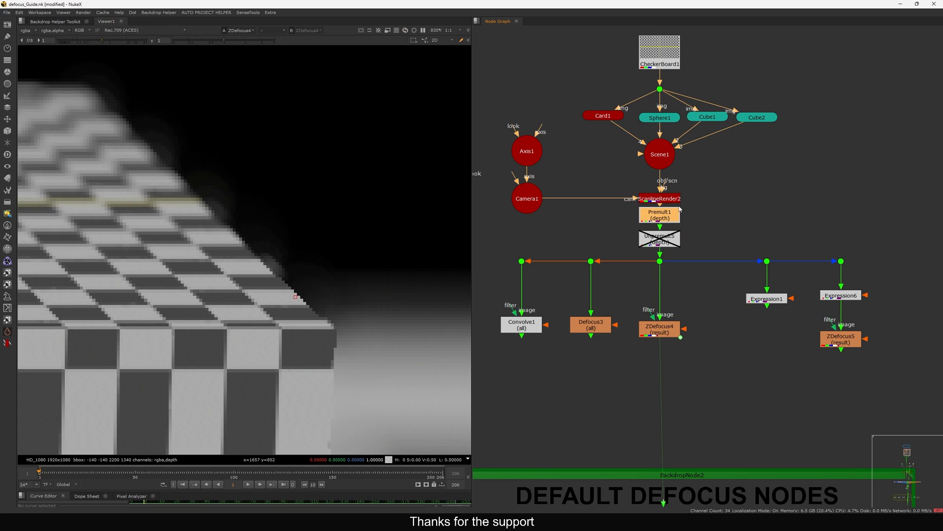
key(1)
click(661, 220)
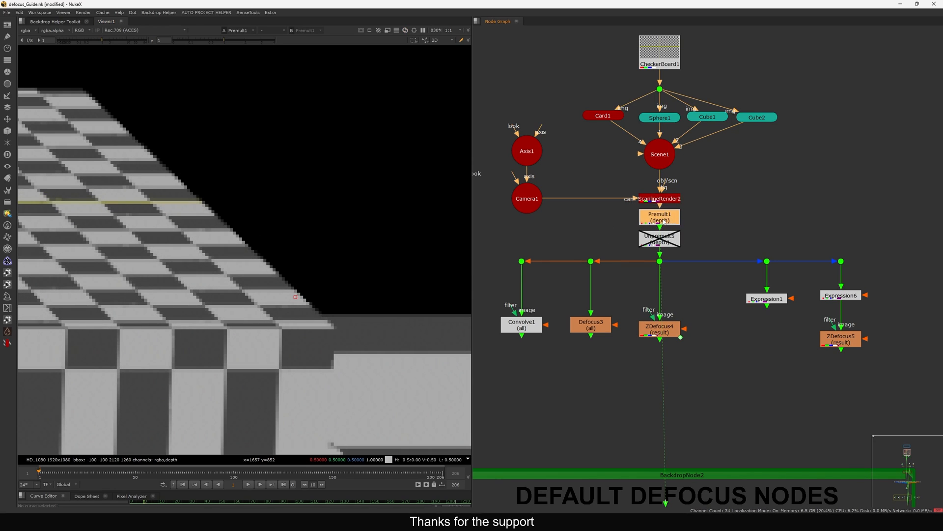
click(665, 328)
key(1)
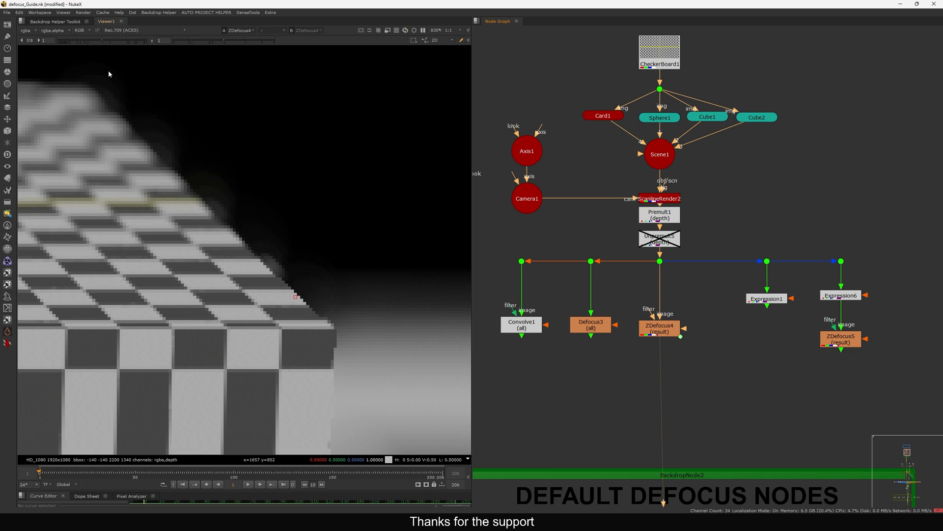
Raise the viewer gain to about 6 and examine the halo along the front cube's defocused edge
drag(108, 41, 120, 41)
middle_drag(72, 170, 278, 210)
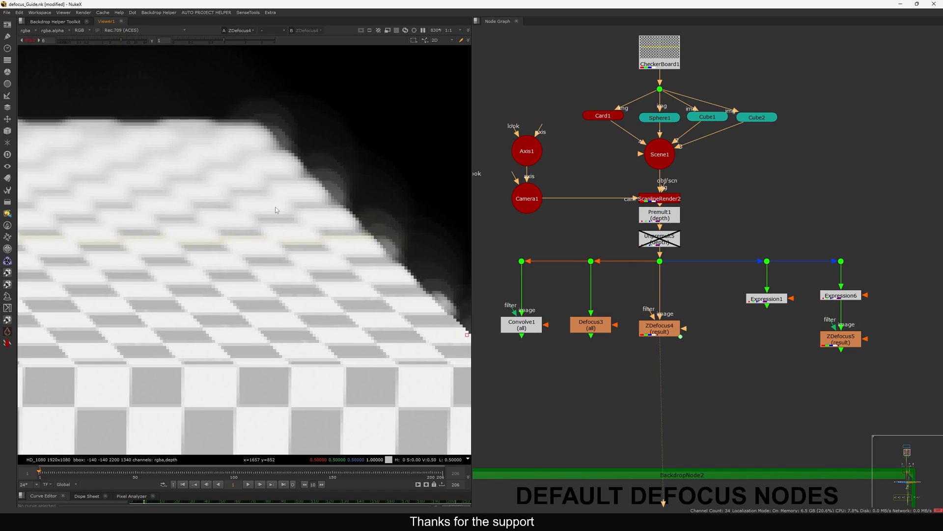
scroll(305, 228, down, 5)
scroll(297, 239, up, 4)
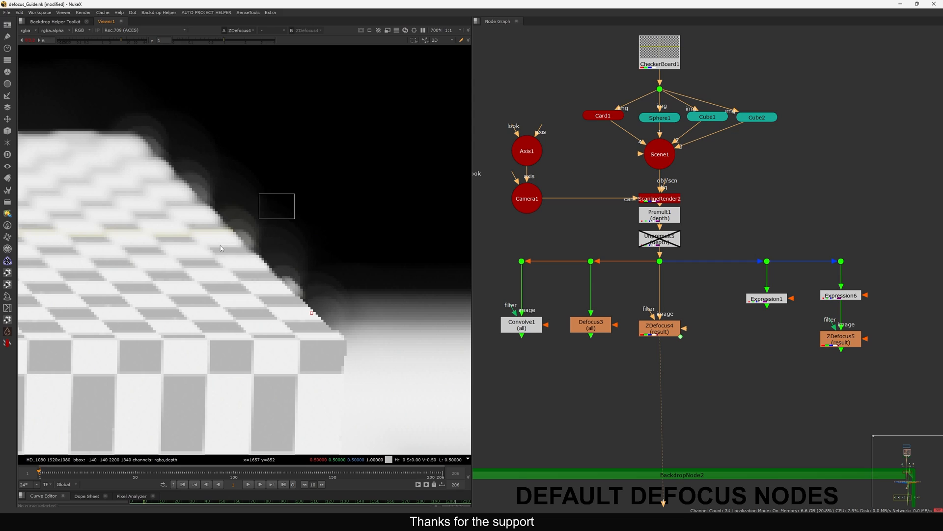
Enable the Unpremult node and view the whole defocused frame
click(666, 218)
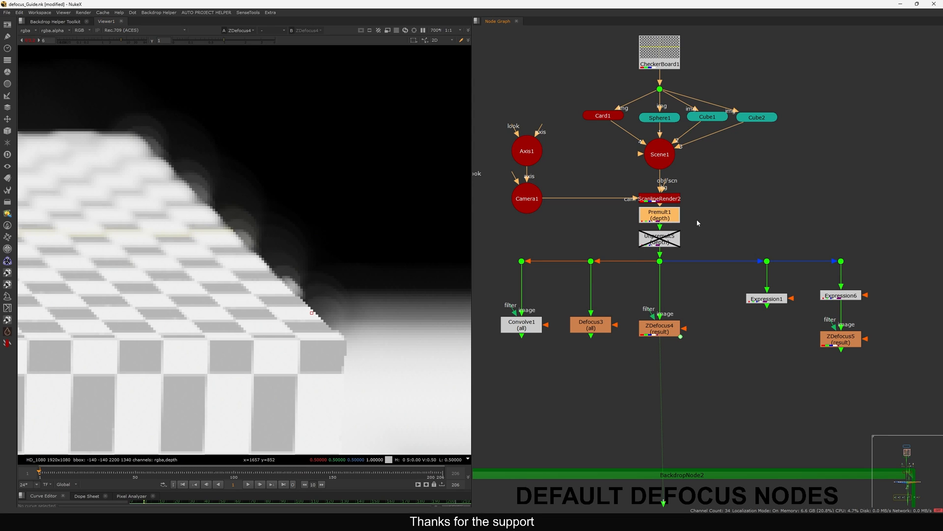
drag(671, 240, 673, 233)
click(708, 230)
key(ctrl+z)
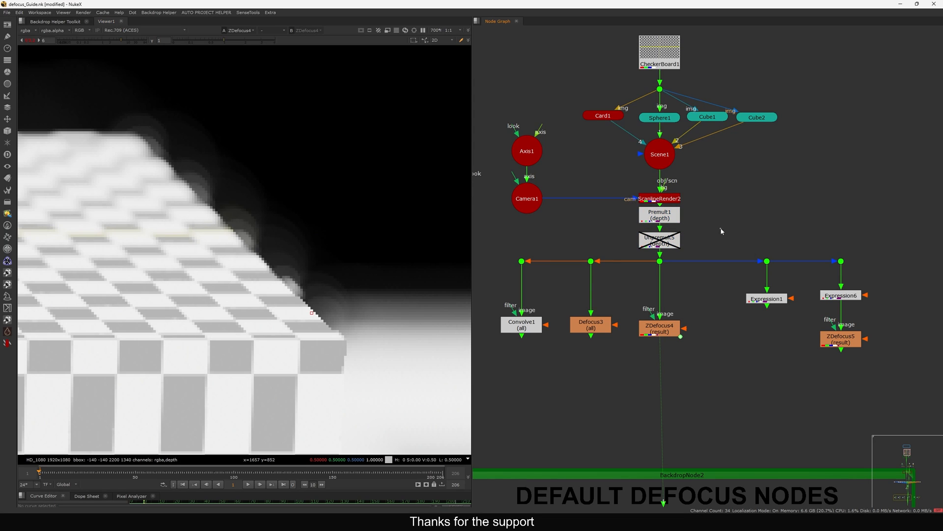
click(666, 244)
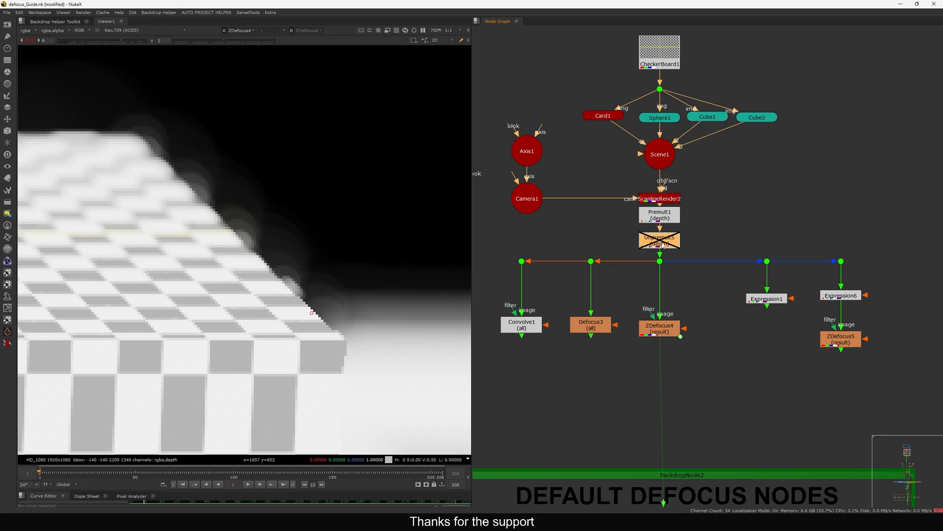
click(714, 230)
drag(270, 150, 111, 236)
key(f)
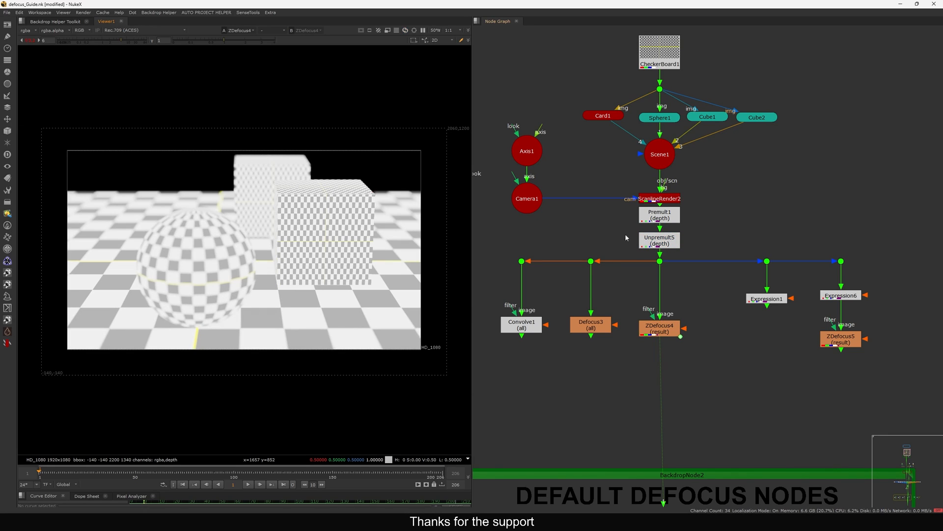
Raise the viewer gain to about 32 and compare the back cube's top edge with the Unpremult node disabled and enabled
click(659, 240)
key(d)
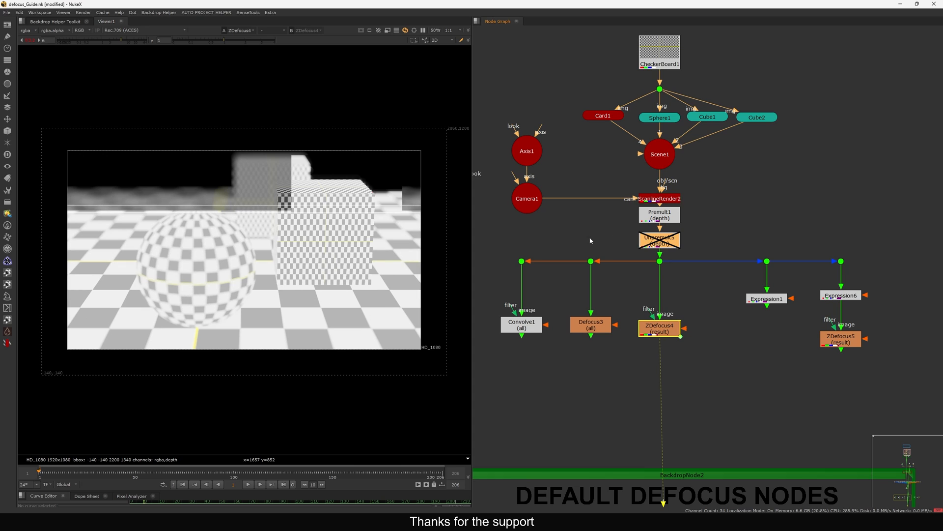
scroll(240, 196, up, 6)
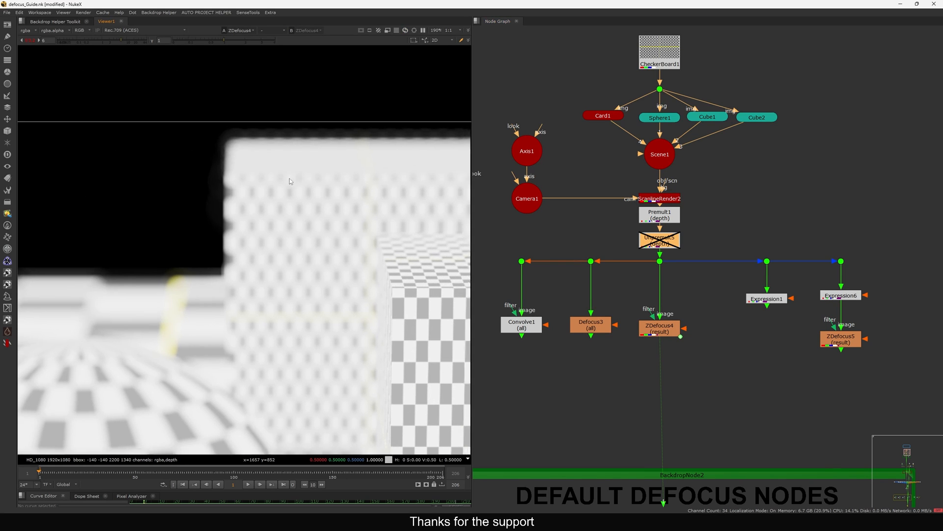
scroll(209, 157, up, 3)
click(133, 41)
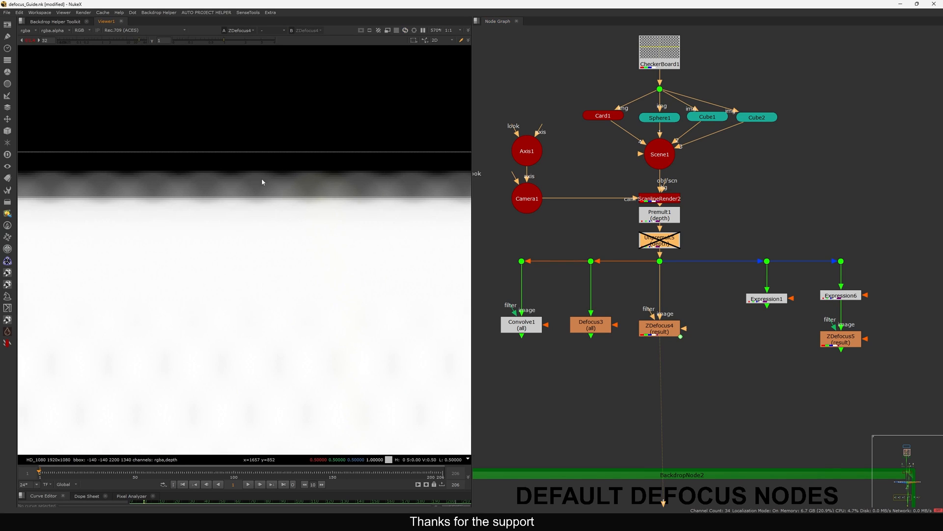
key(d)
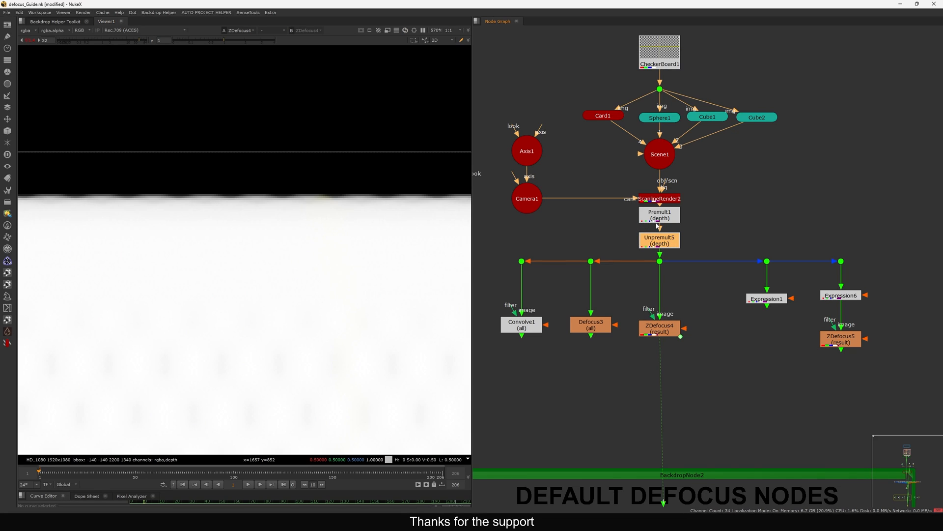
Disable both the Premult and Unpremult nodes to compare the edge, and re-enable only Premult1
click(714, 203)
drag(663, 218, 622, 251)
key(d)
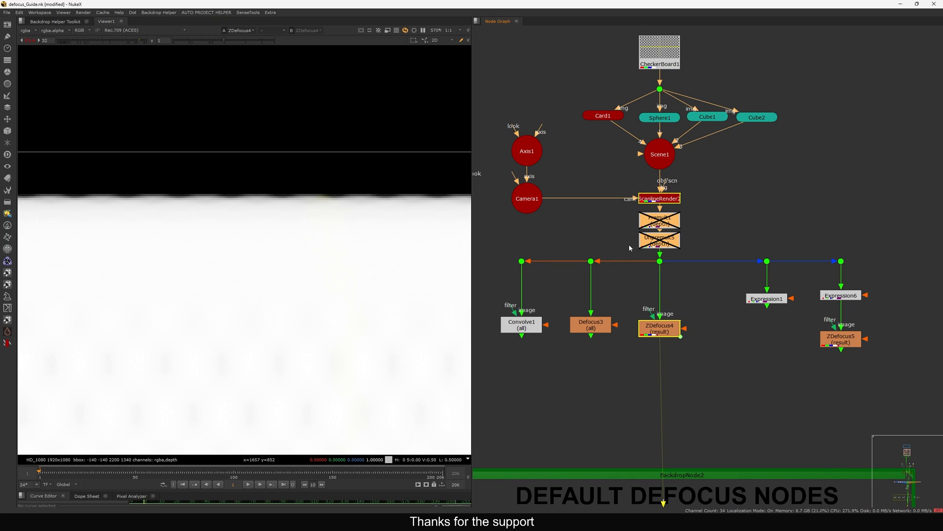
click(663, 222)
key(d)
drag(663, 224, 664, 221)
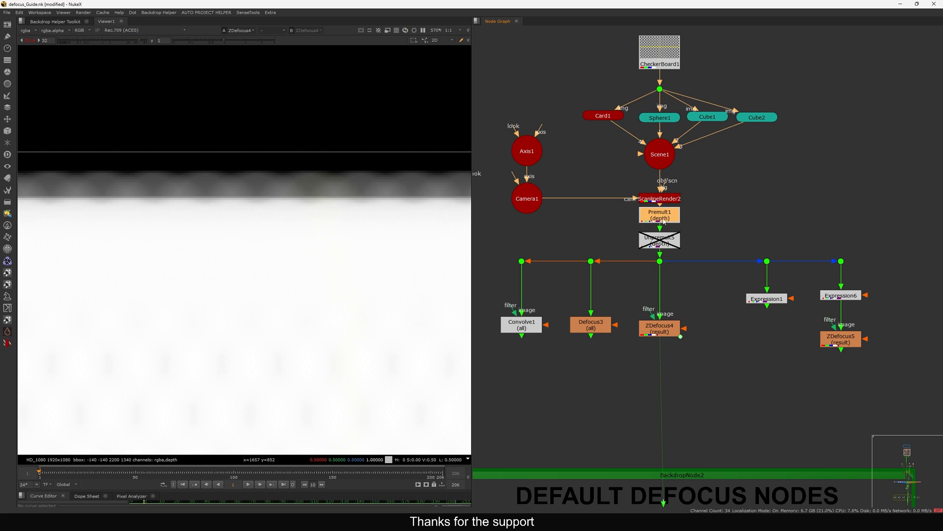
Reset the viewer gain to 1 and view the front cube's edges in the ZDefocus4 result
ctrl+click(95, 43)
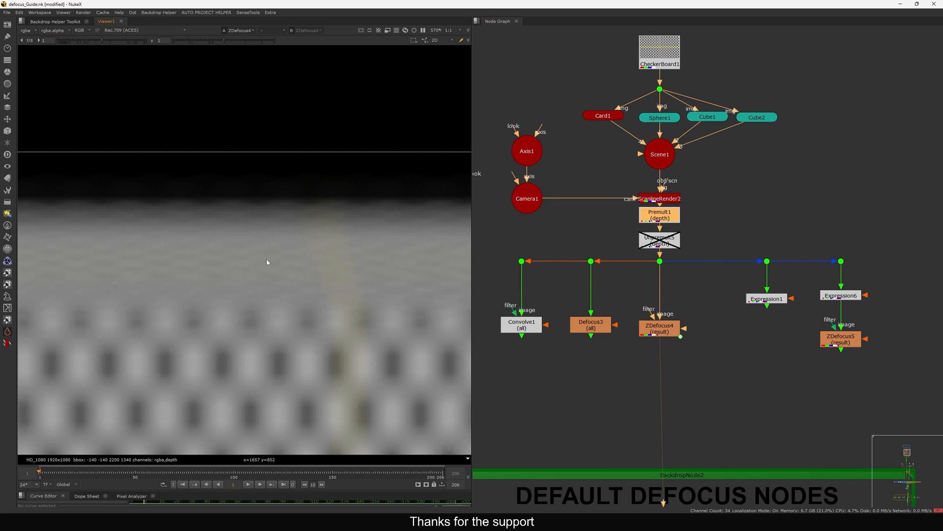
key(f)
scroll(392, 213, up, 5)
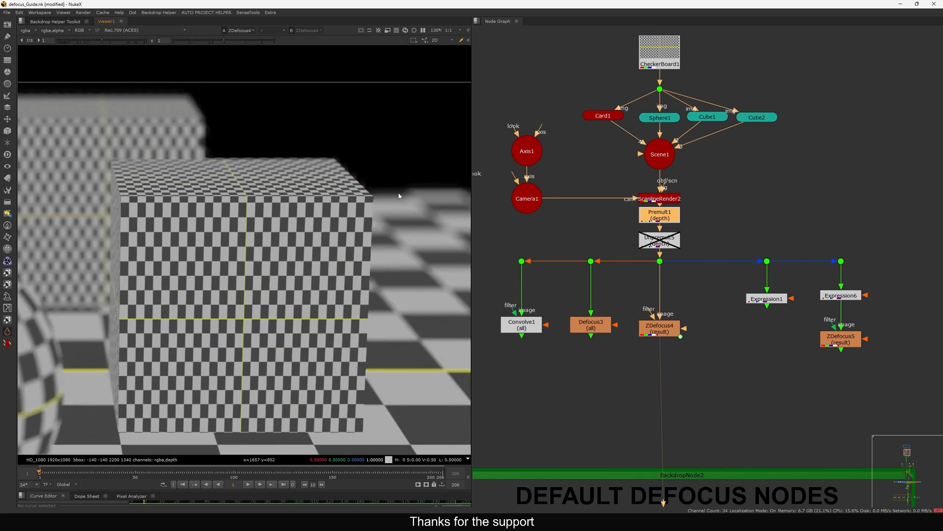
View Expression2 in the ultimate defocus setup's RGBA+Depth Pass section and inspect the expression on its depth channel
scroll(399, 196, up, 6)
scroll(629, 211, down, 6)
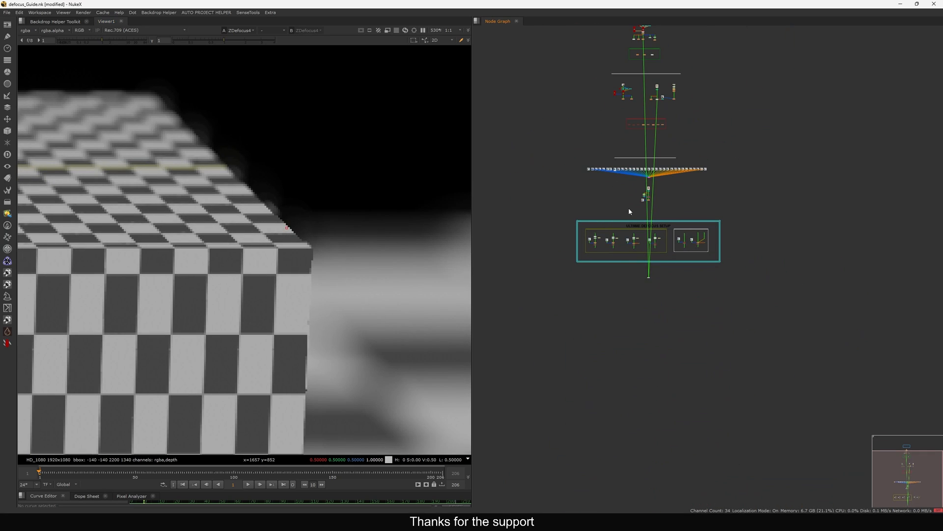
scroll(594, 237, up, 12)
click(592, 240)
key(1)
middle_drag(573, 281, 594, 266)
click(616, 261)
key(1)
double_click(617, 261)
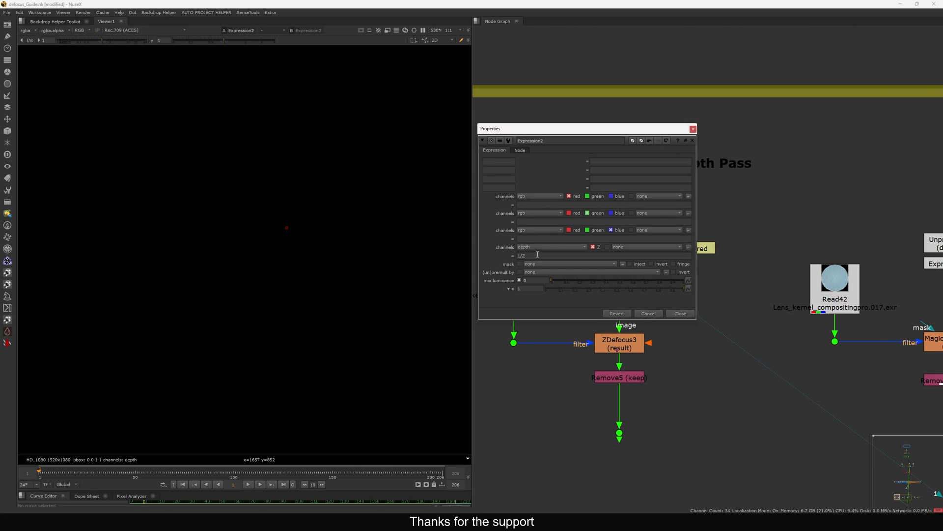
drag(537, 256, 518, 265)
click(678, 314)
middle_drag(734, 214, 769, 190)
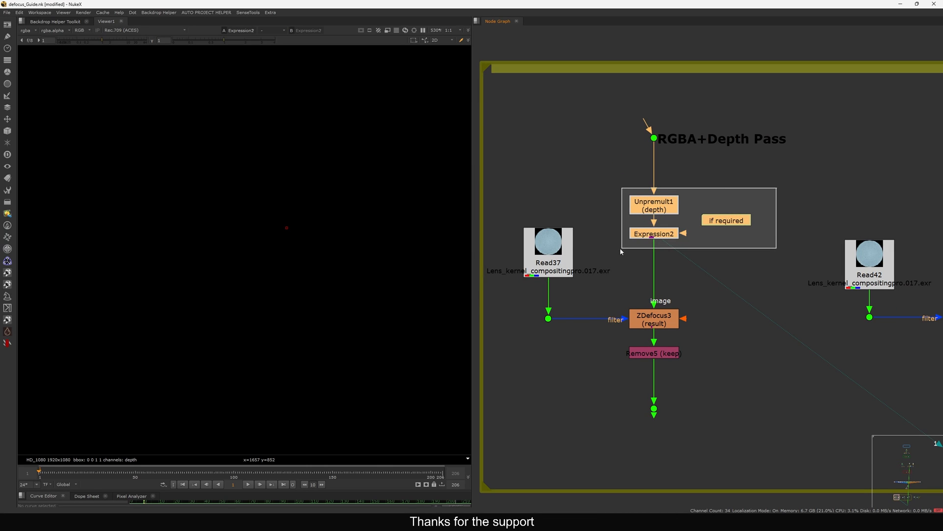
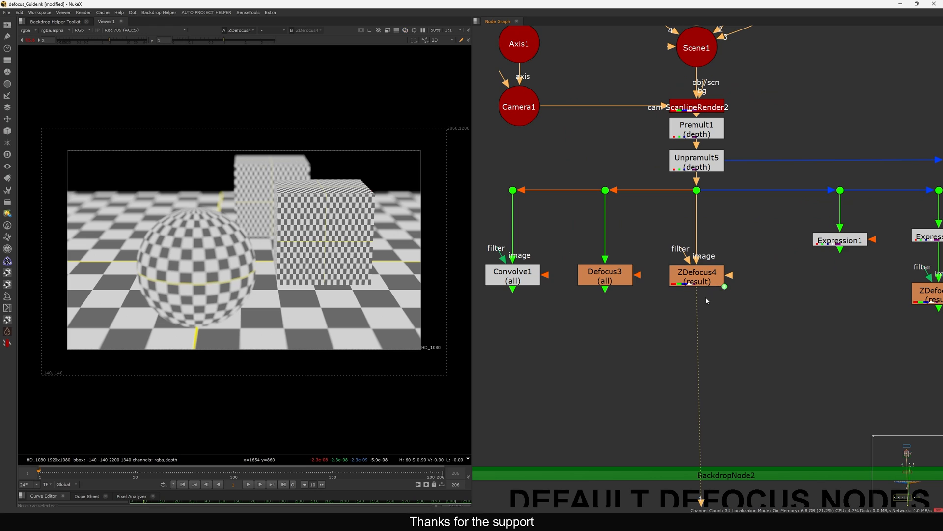
Set ZDefocus4's size and maximum to 100 and move its focal point to the background floor beside the back cube
middle_drag(270, 218, 205, 217)
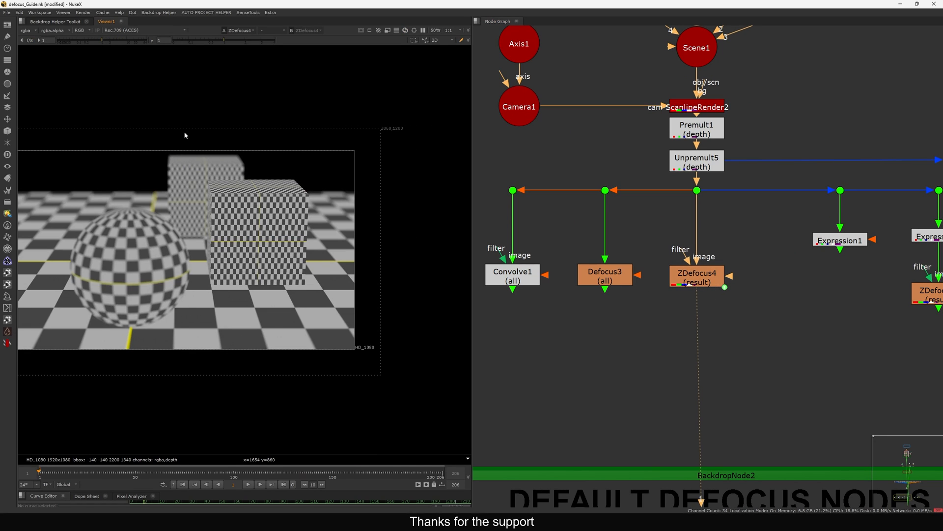
scroll(286, 227, up, 3)
double_click(696, 276)
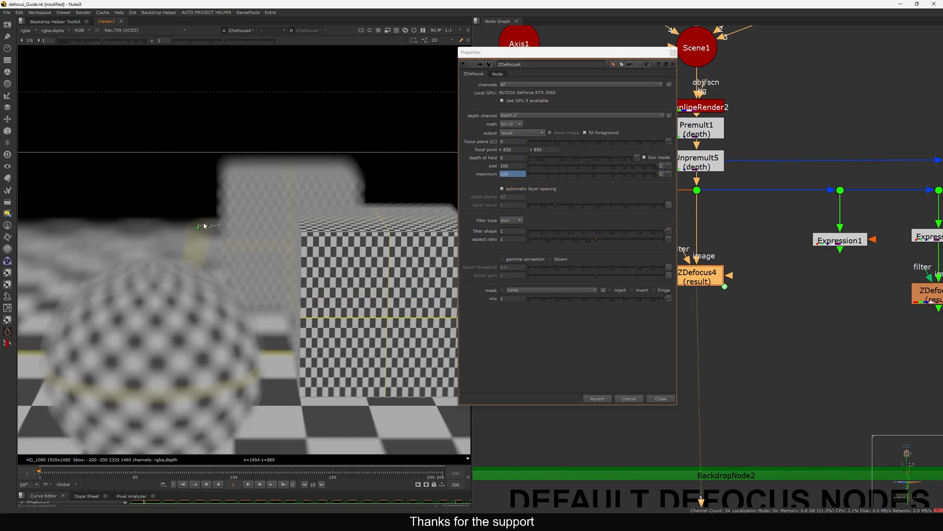
drag(205, 227, 192, 239)
scroll(305, 226, up, 6)
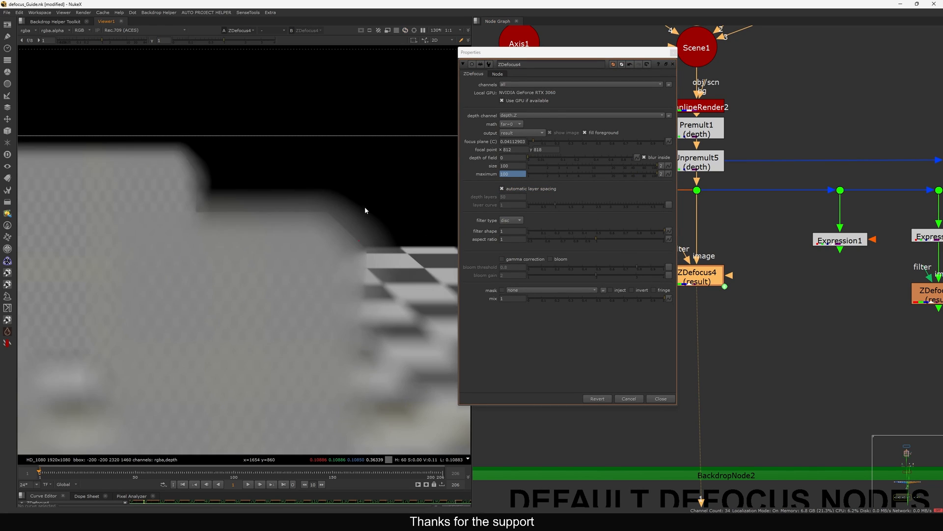
click(673, 65)
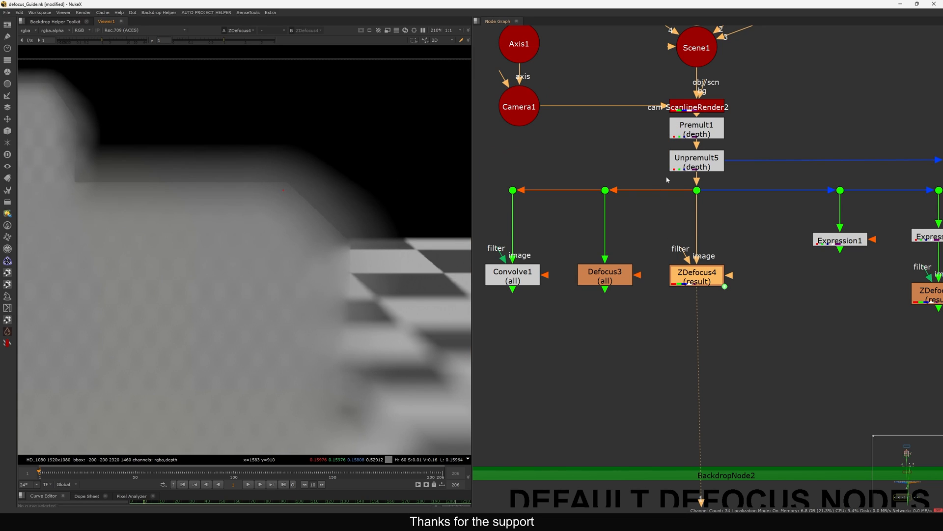
Compare the front cube's defocused edge with Premult1 and Unpremult5 disabled and enabled, and view the whole frame
drag(739, 119, 640, 174)
key(d)
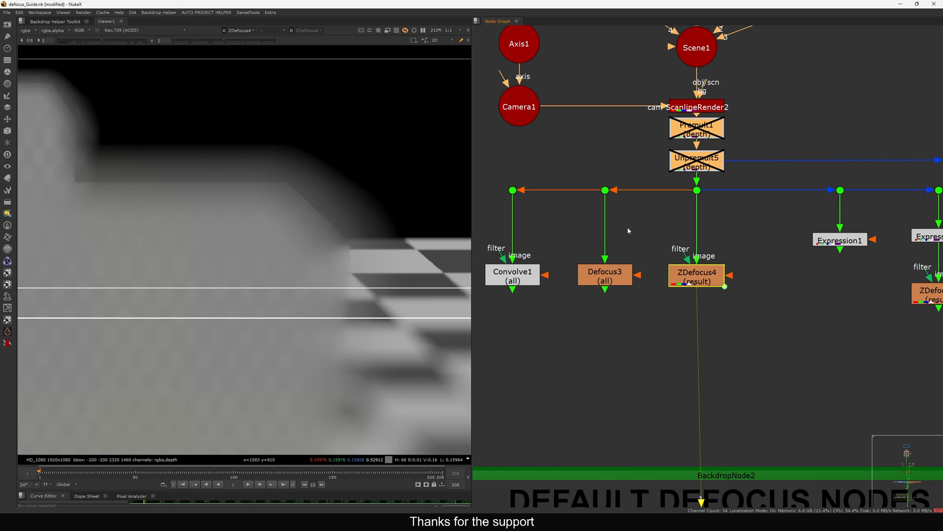
key(d)
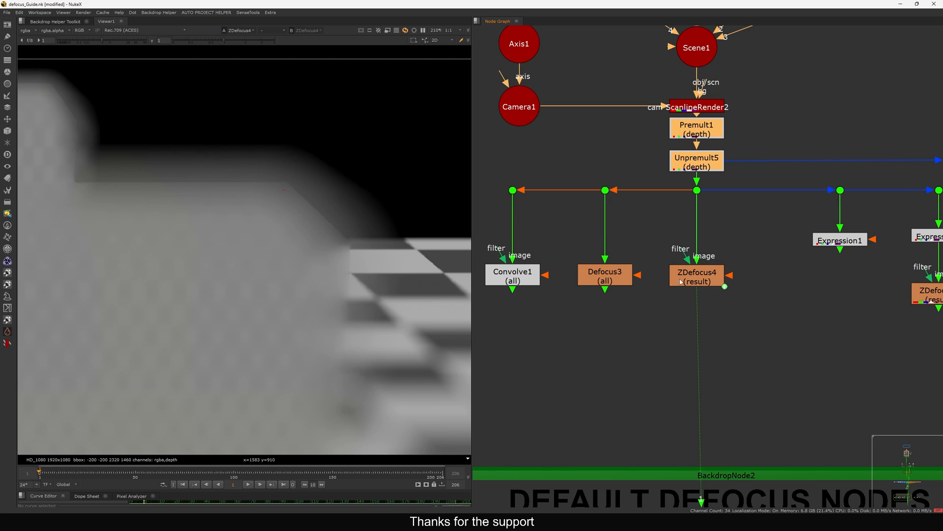
drag(696, 276, 695, 276)
key(f)
key(f)
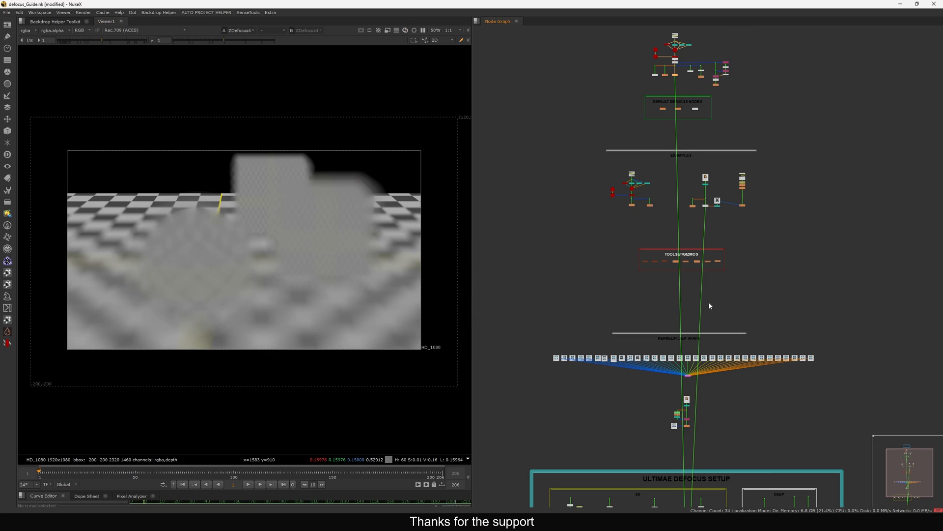
Add a PxF_DeepDefocus node to the node graph beside Convolve1 and close its properties
middle_drag(712, 297, 684, 256)
middle_drag(688, 329, 706, 484)
scroll(671, 141, up, 4)
scroll(670, 141, up, 6)
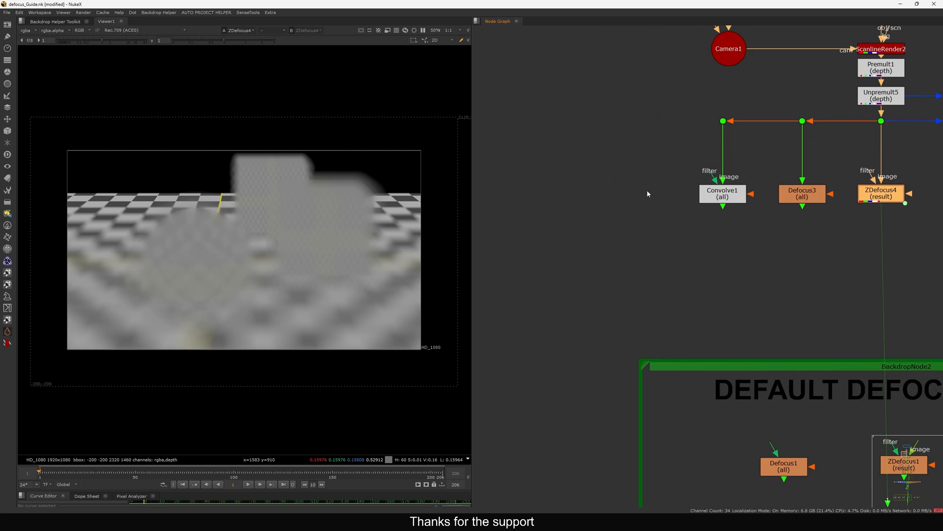
key(Tab)
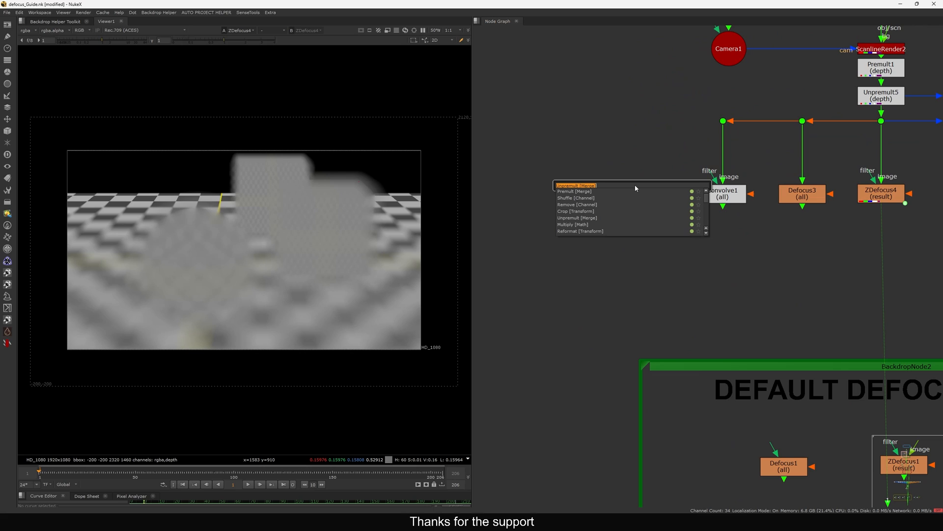
text(p)
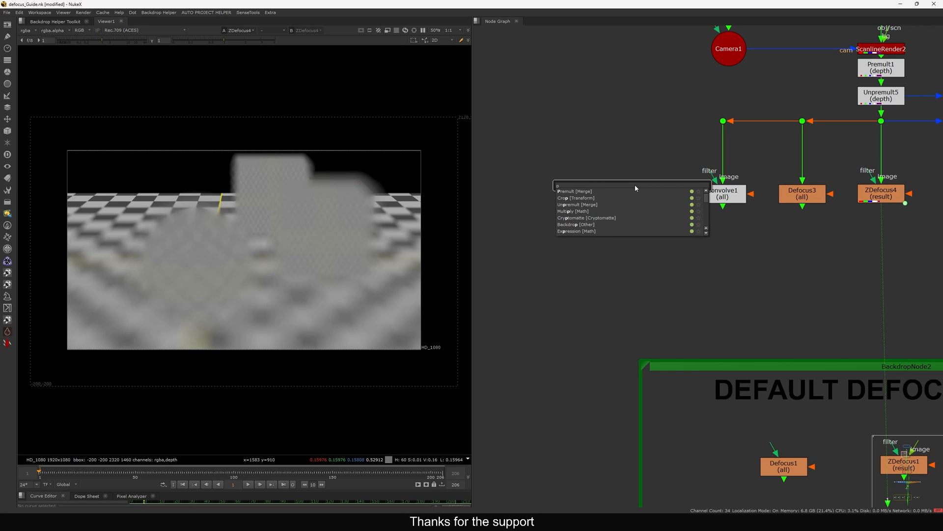
text(xf)
key(Down)
key(Down)
key(Down)
key(Down)
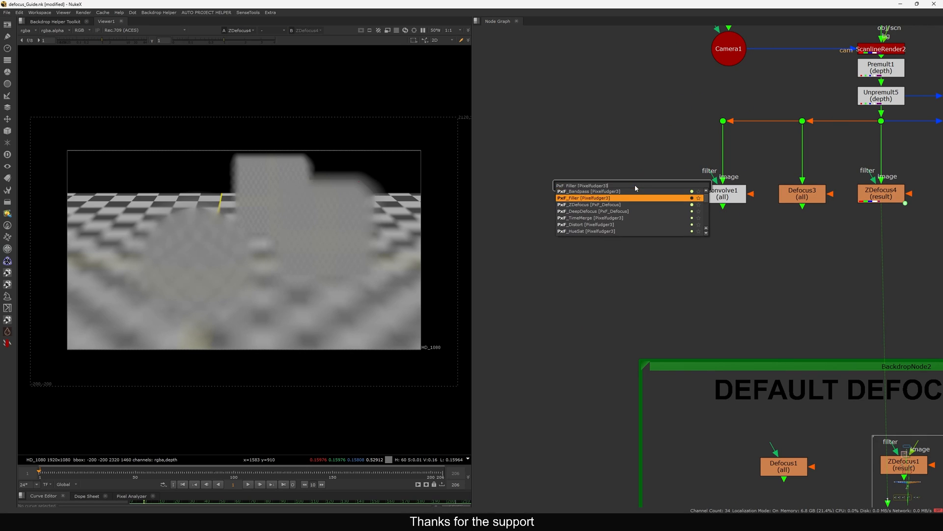
key(Return)
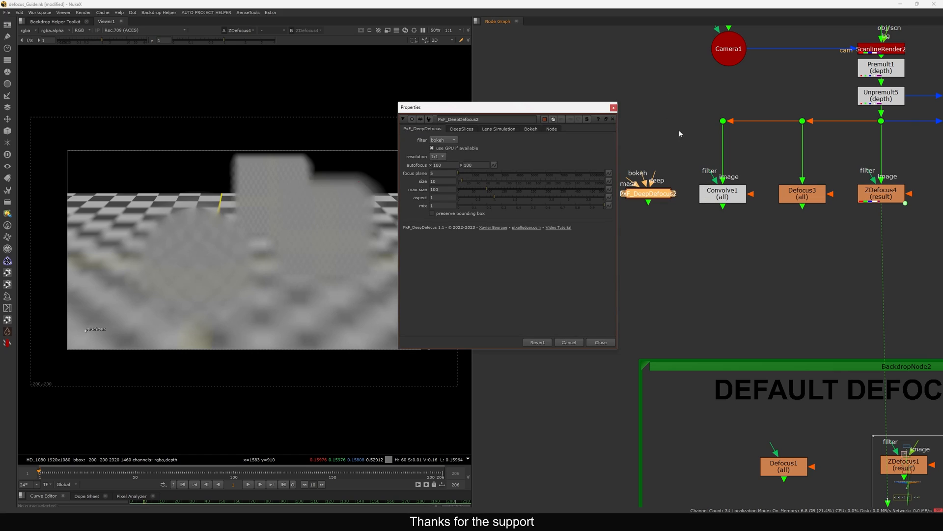
click(613, 107)
Connect the deep defocus node's deep input to the dot above Convolve1, and insert a new dot in that connection
middle_drag(666, 137, 659, 189)
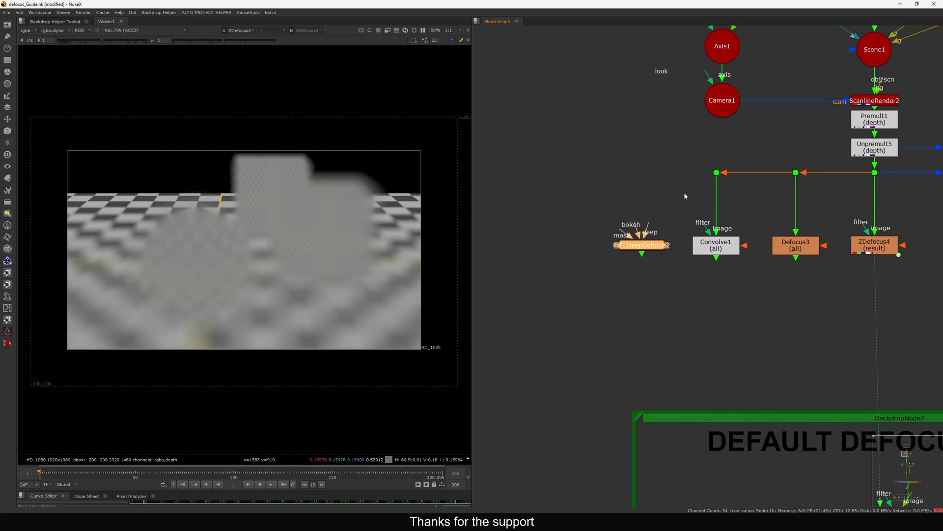
drag(648, 224, 717, 173)
drag(643, 247, 636, 251)
key(1)
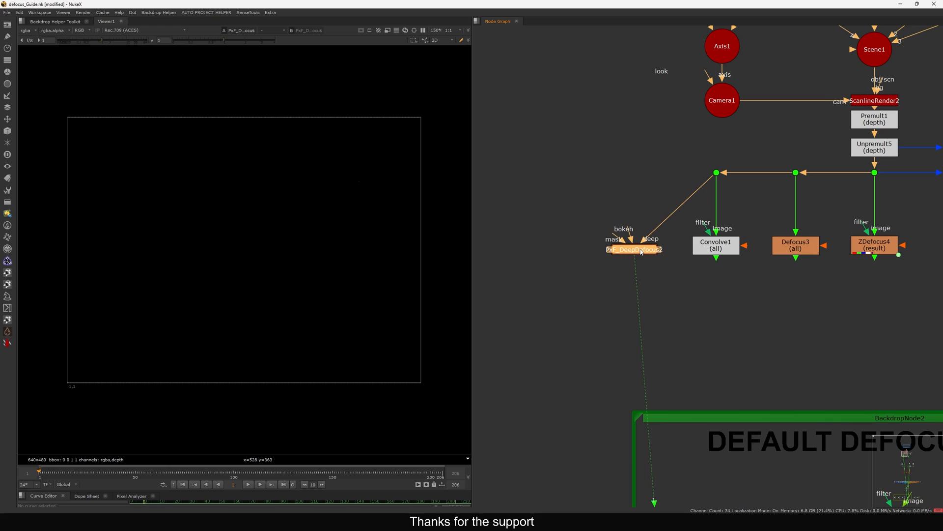
key(alt+period)
drag(762, 153, 709, 190)
key(1)
middle_drag(709, 190, 627, 225)
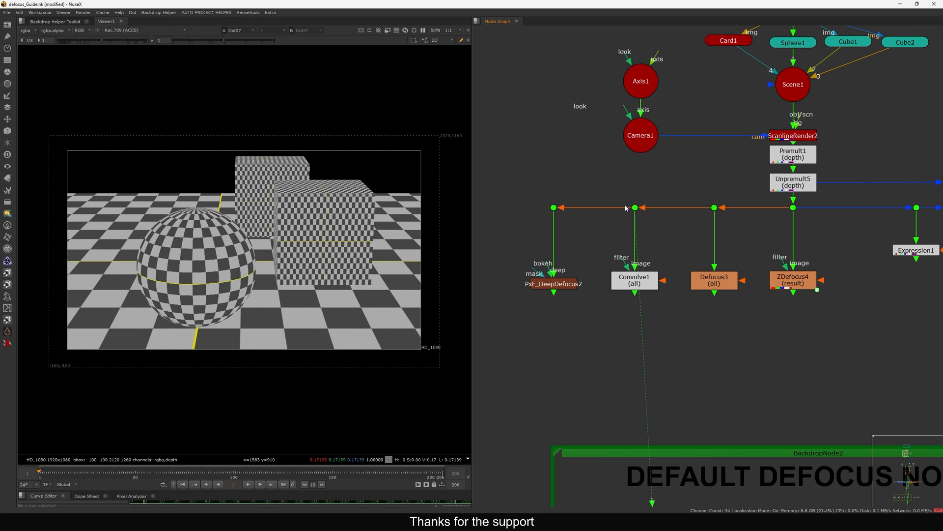
Rewire the new dot directly to ScanlineRender2 and view PxF_DeepDefocus2 with its properties open
drag(627, 208, 785, 138)
middle_drag(644, 210, 702, 202)
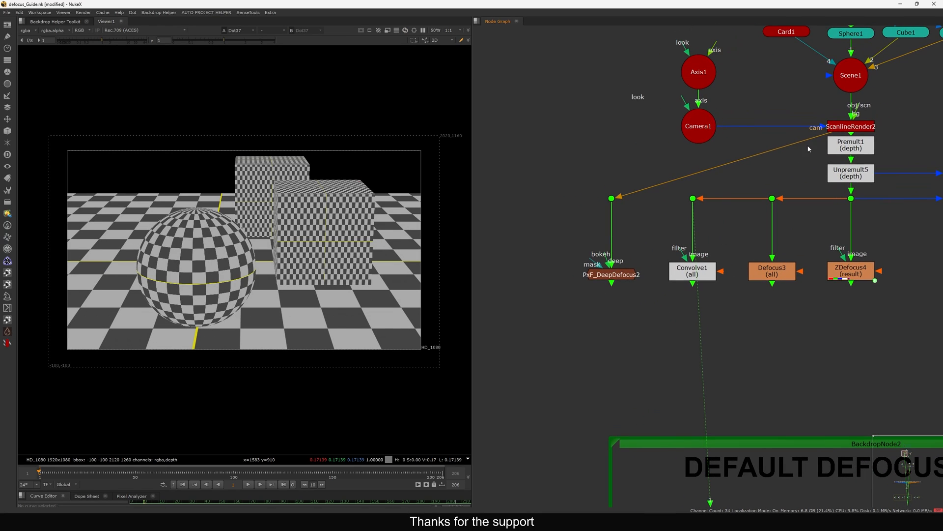
drag(813, 141, 844, 128)
double_click(611, 275)
key(1)
Enable Lens Simulation on PxF_DeepDefocus2 and pick the lens data from Camera1
middle_drag(738, 207, 780, 213)
click(759, 147)
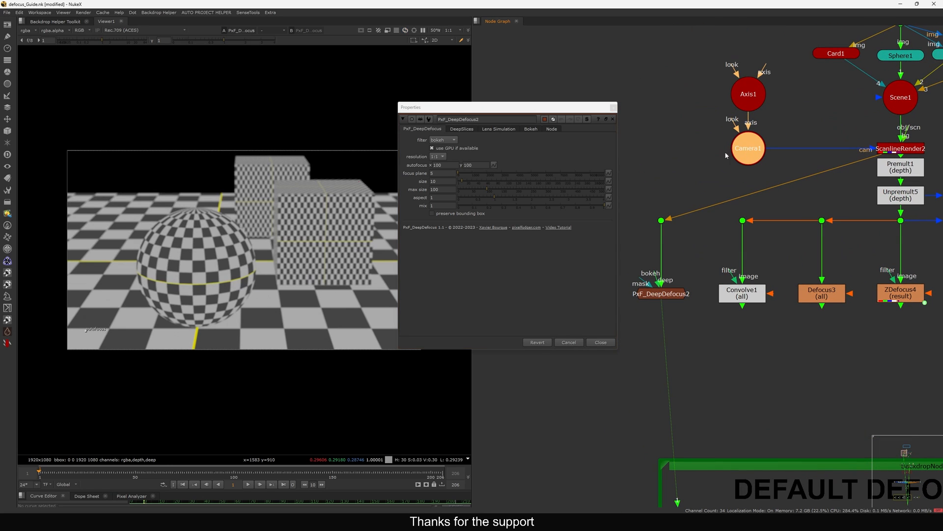
drag(506, 106, 477, 106)
click(458, 129)
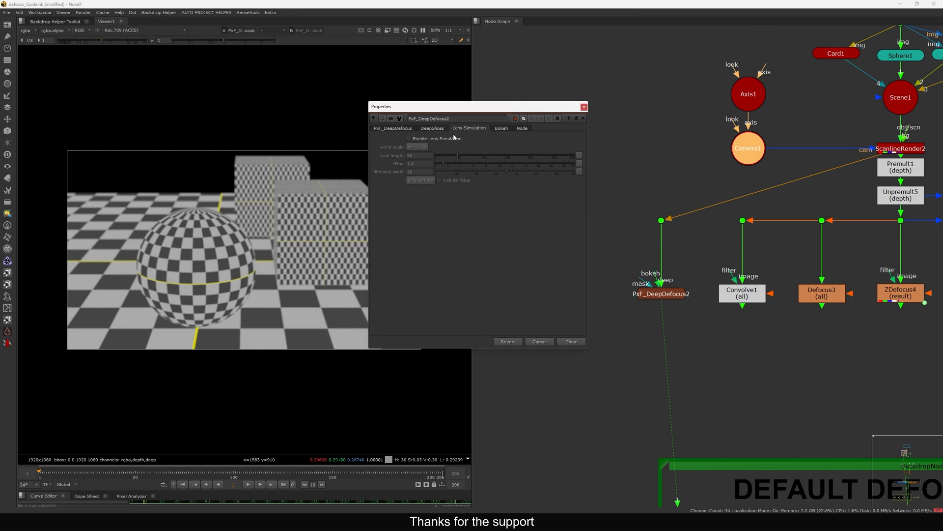
click(409, 138)
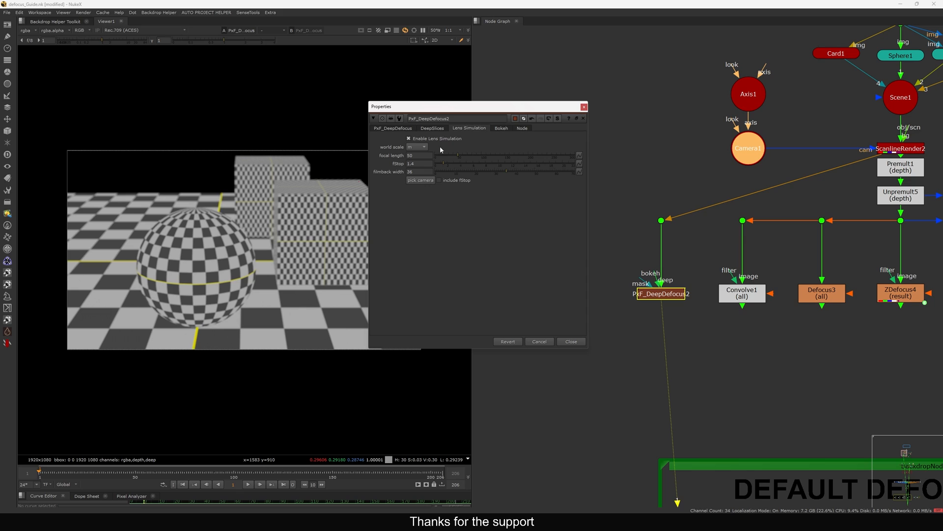
click(422, 181)
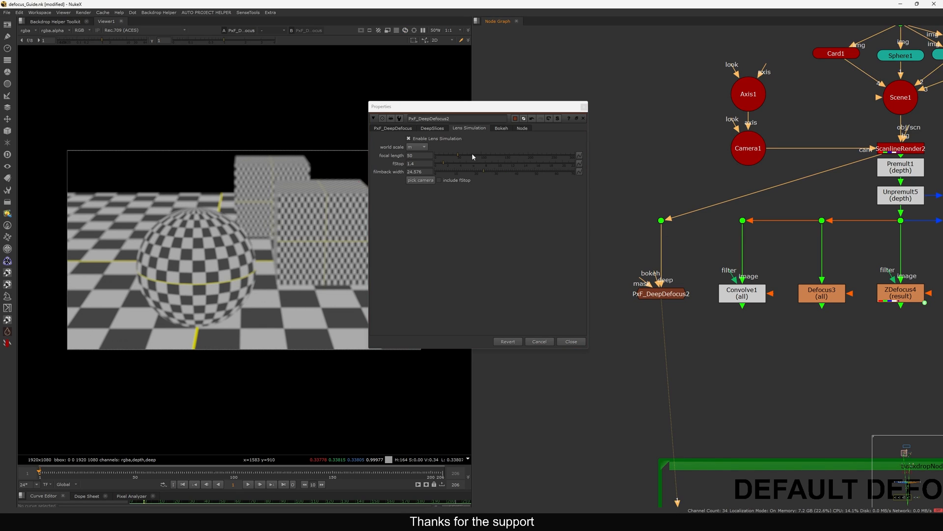
Move the PxF_DeepDefocus2 autofocus point onto the back cube, at about x 1042, y 858
click(433, 128)
click(393, 128)
drag(403, 107, 432, 99)
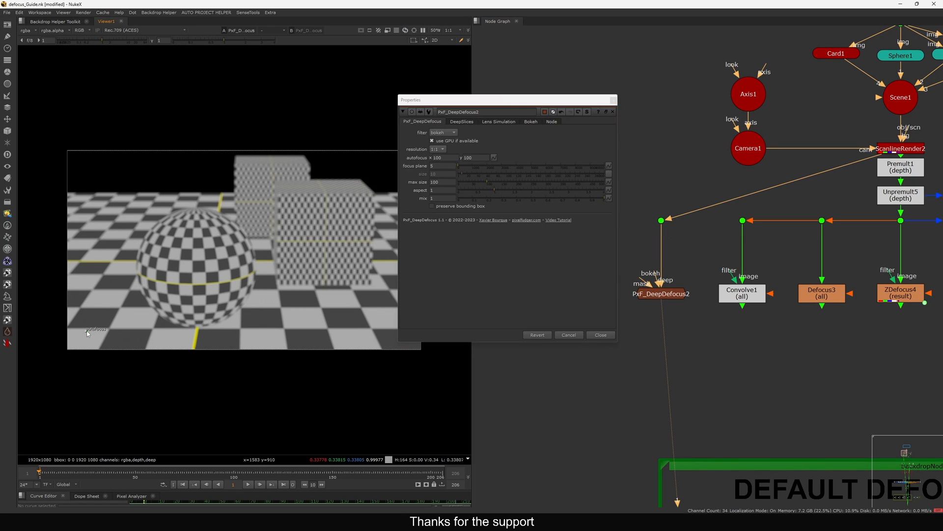
drag(266, 203, 258, 190)
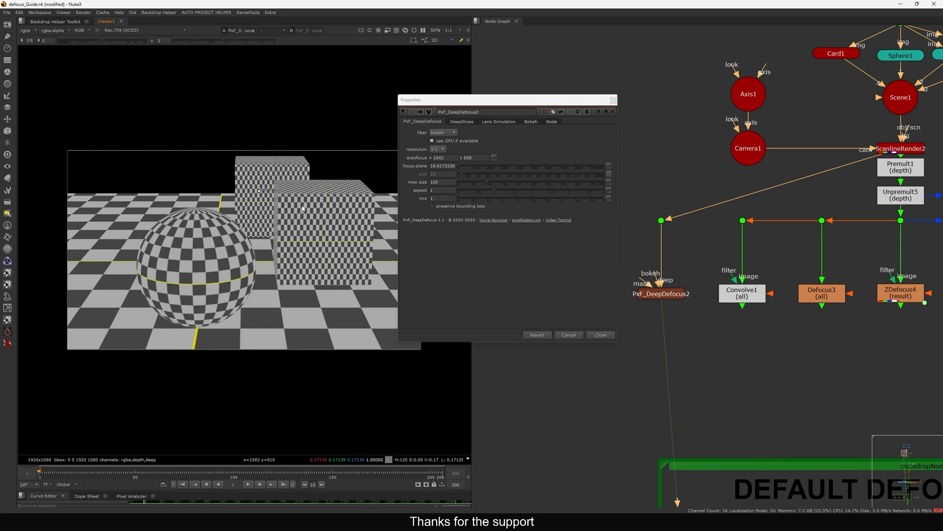
Set the lens simulation to focal length 100 and fStop 1 with include fStop enabled, and inspect the cubes' edges
click(498, 121)
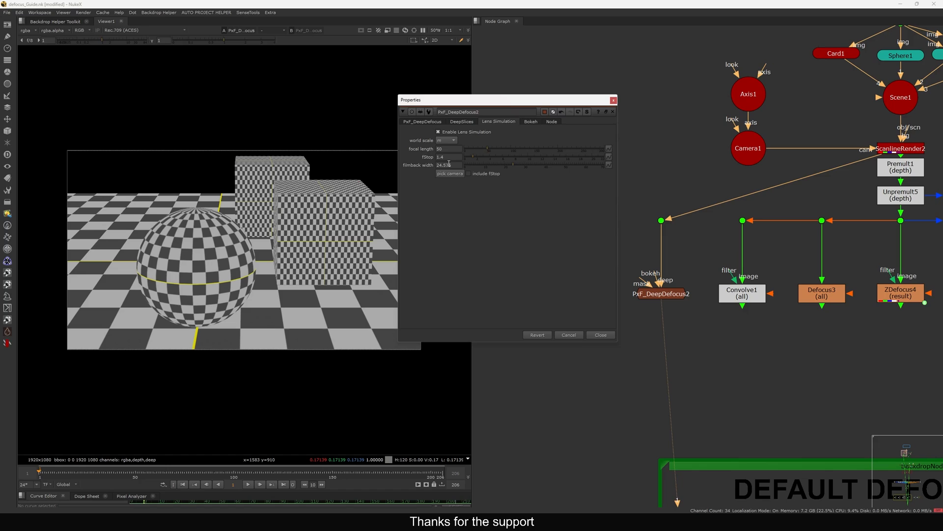
click(447, 149)
text(2)
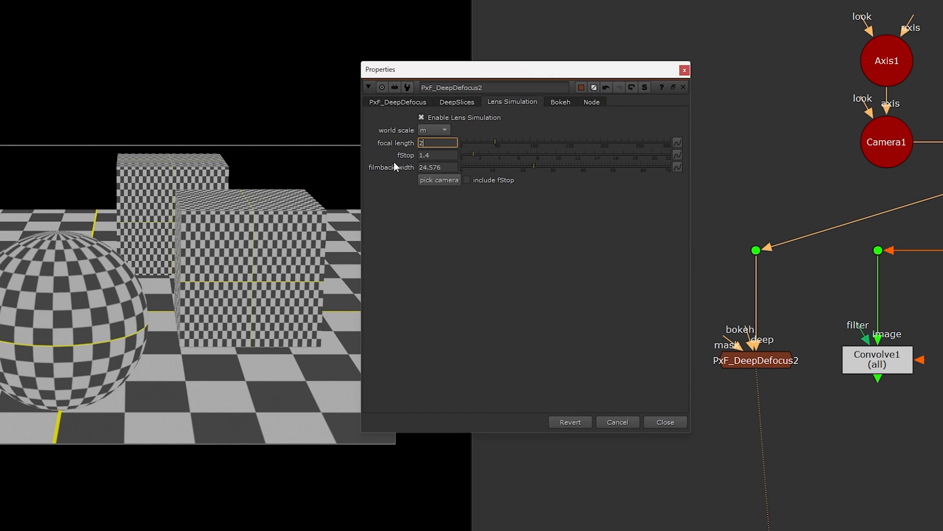
key(Return)
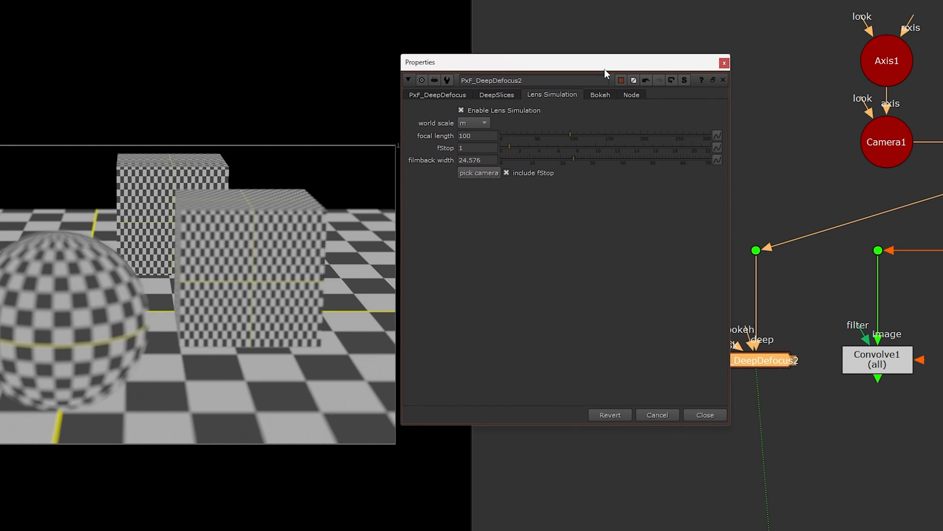
scroll(170, 247, up, 5)
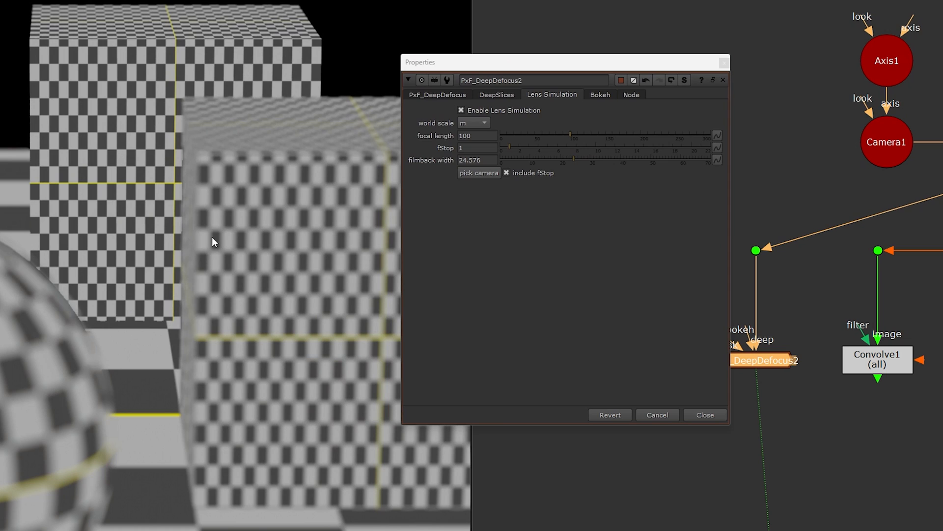
Set the autofocus point to x 864.5, y 795.5 and the lens simulation fStop to 0.5, and close the properties
click(440, 94)
drag(604, 69, 571, 277)
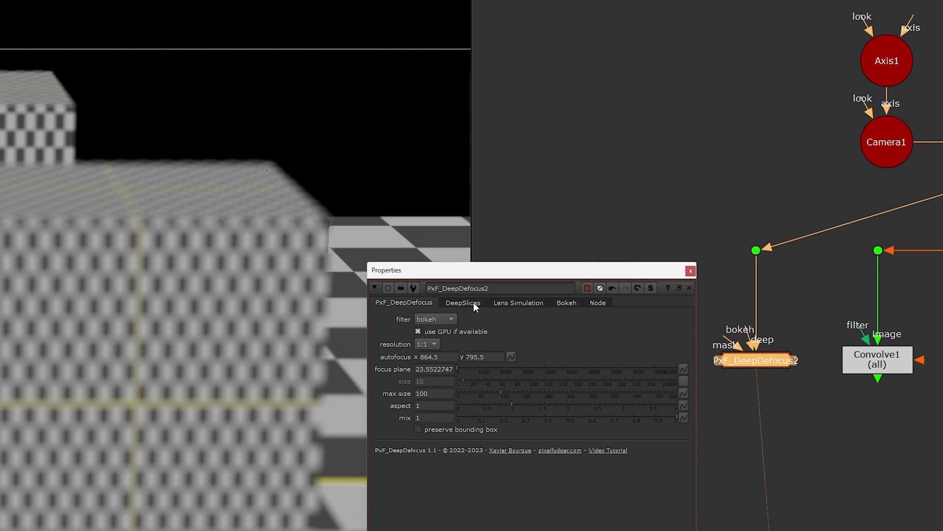
click(509, 303)
double_click(445, 357)
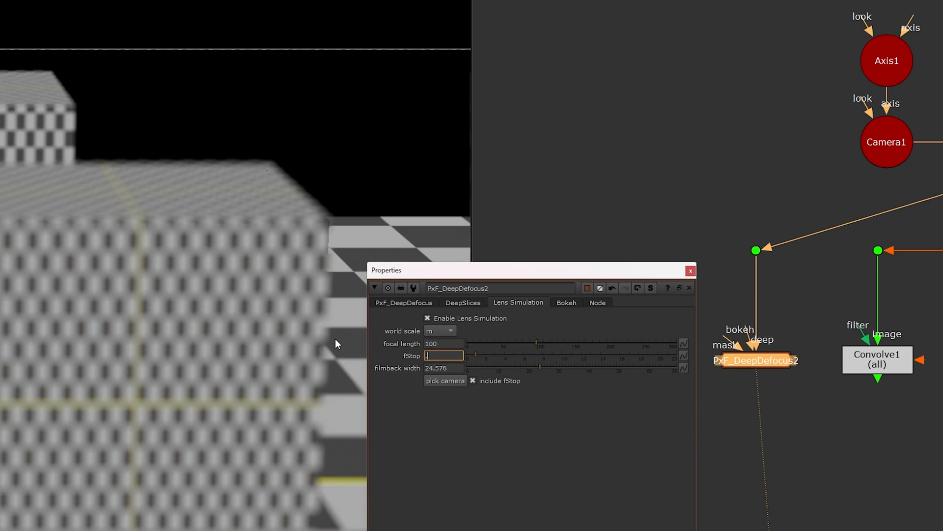
text(0.5)
key(Return)
click(690, 271)
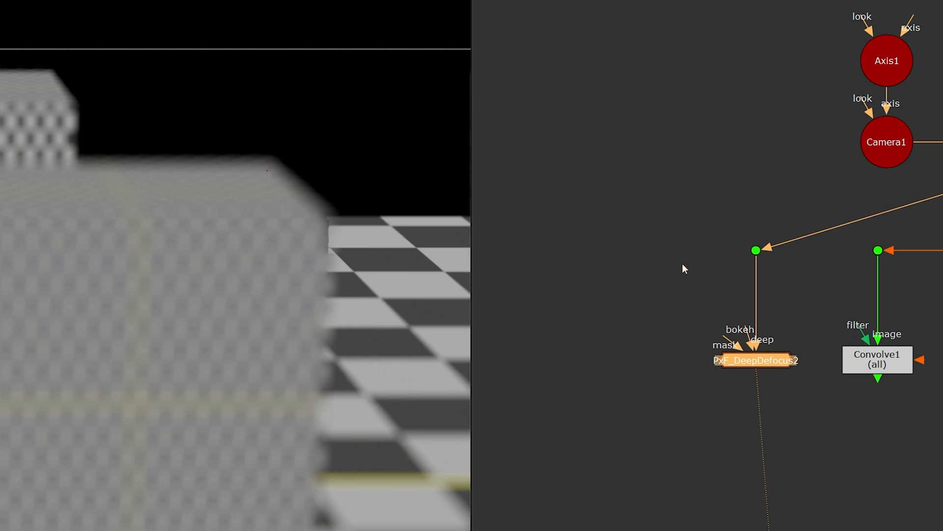
Compare the whole PxF_DeepDefocus2 frame with the ZDefocus4 result in the viewer
scroll(112, 294, down, 5)
scroll(338, 225, up, 3)
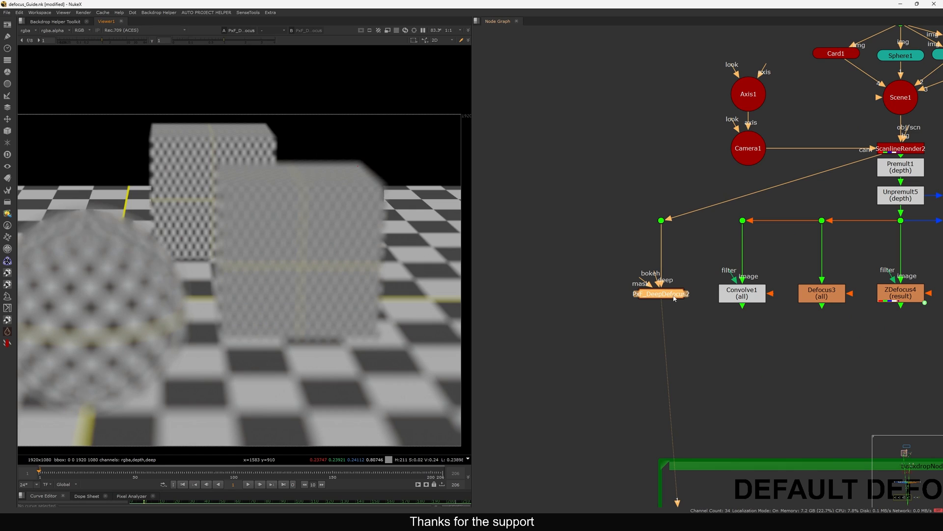
click(901, 309)
middle_drag(901, 303, 776, 299)
key(2)
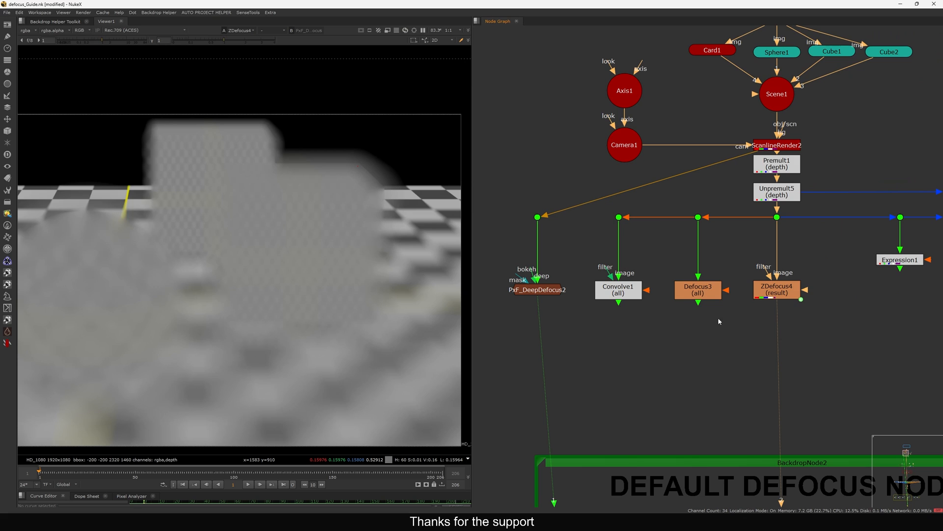
Compare the front cube's upper corner and side edge between the PxF_DeepDefocus2 and ZDefocus4 results in close-up
key(1)
key(2)
key(1)
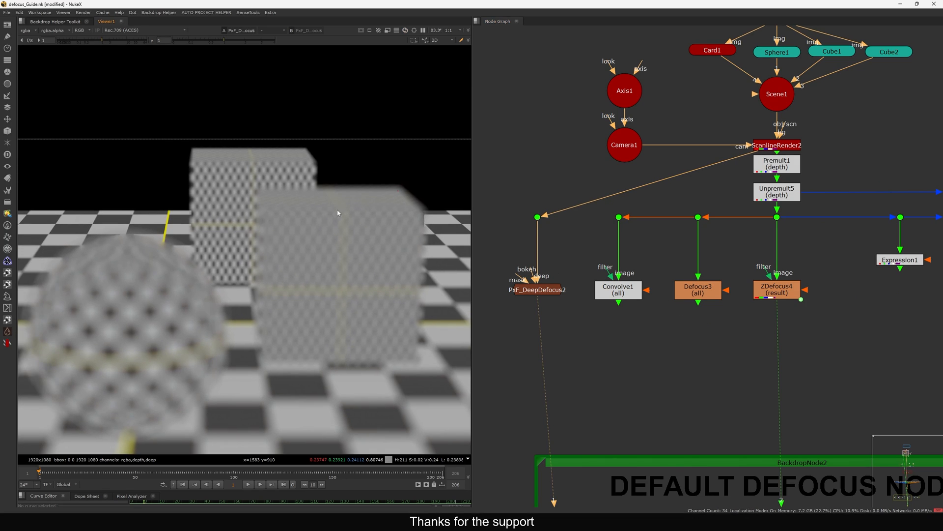
scroll(357, 215, up, 8)
scroll(344, 243, down, 4)
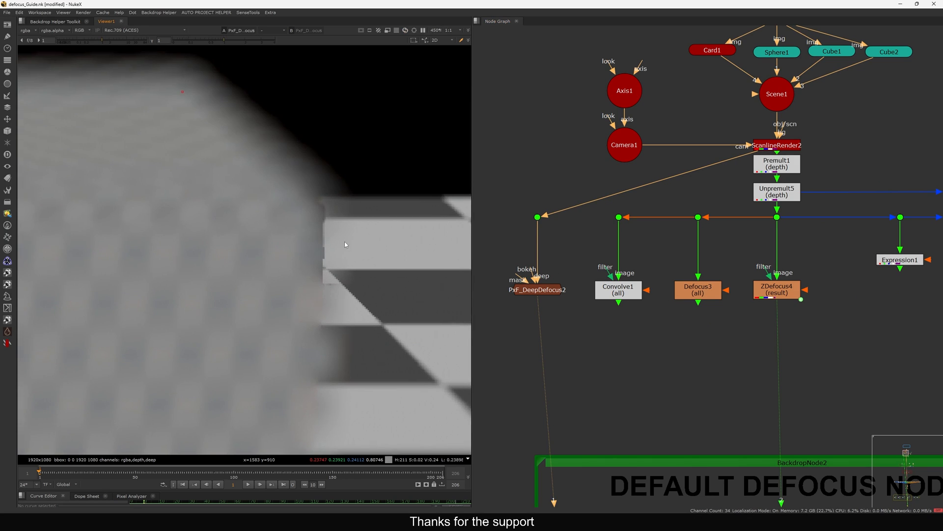
key(2)
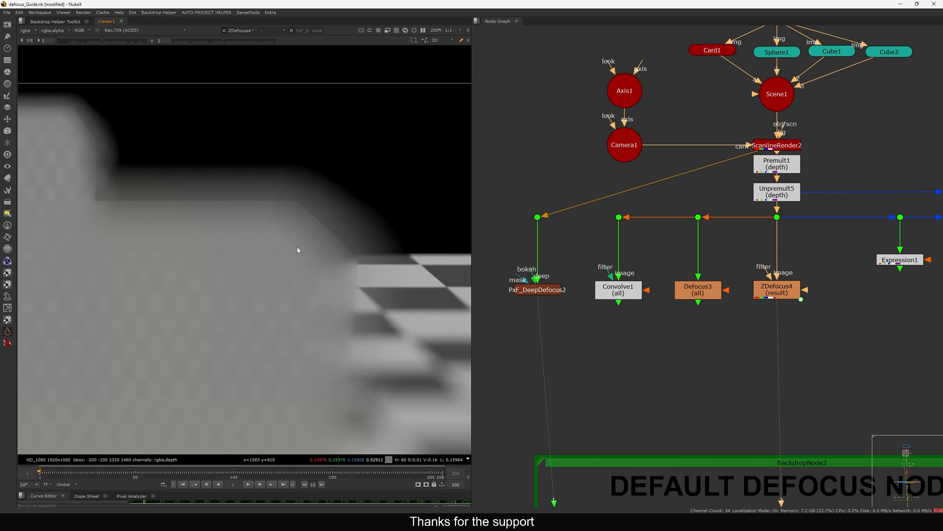
key(1)
key(2)
key(1)
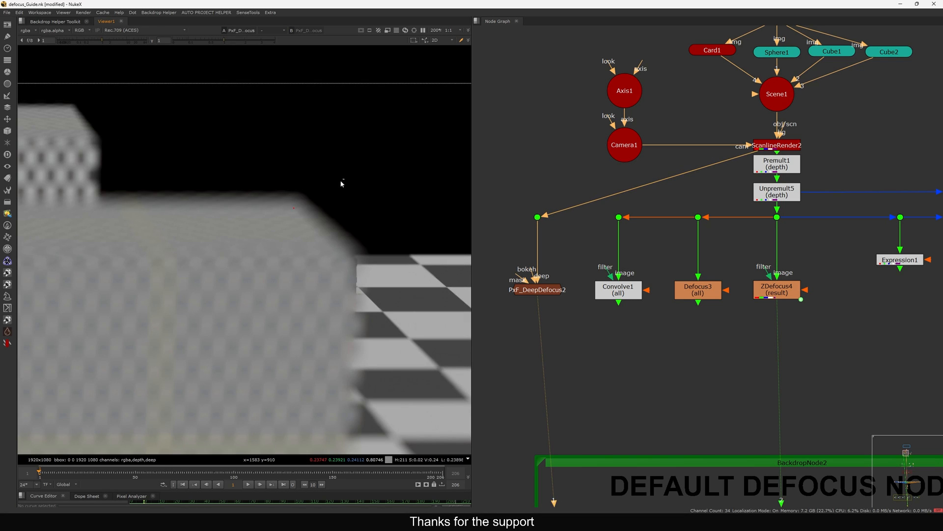
Compare the sphere and the back cube between the ZDefocus4 and PxF_DeepDefocus2 results
scroll(271, 225, down, 3)
middle_drag(98, 295, 279, 248)
key(2)
key(1)
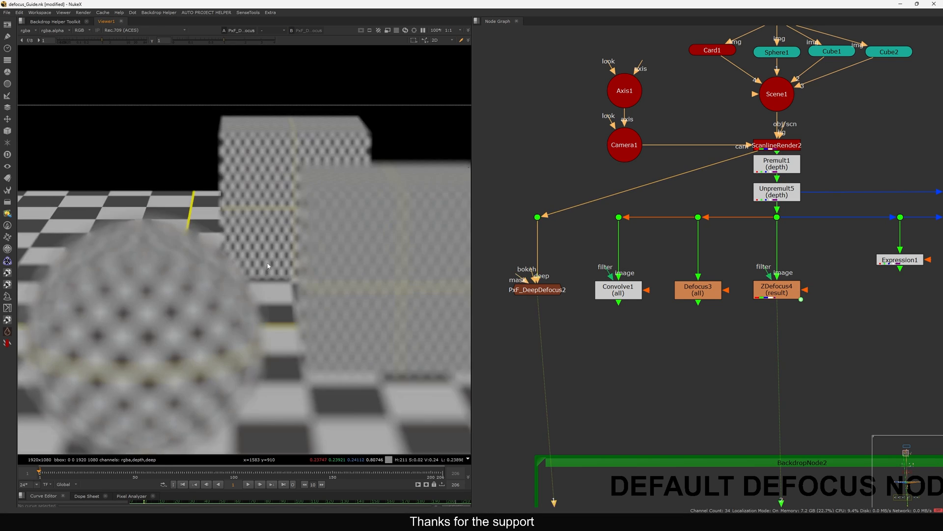
middle_drag(266, 338, 298, 296)
key(2)
key(1)
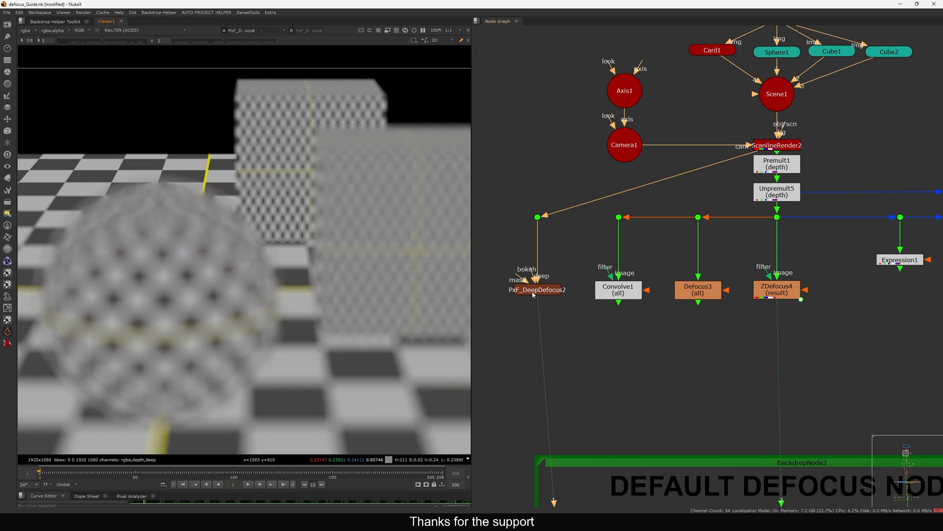
Duplicate the PxF_DeepDefocus2 node and place the unconnected copy to the left of the original
middle_drag(569, 269, 682, 269)
click(671, 292)
key(ctrl+c)
click(589, 306)
key(ctrl+v)
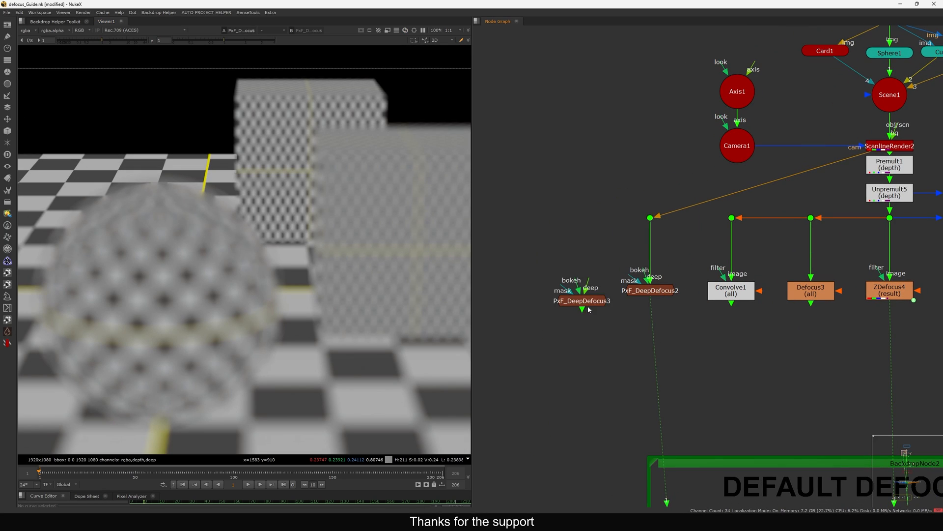
drag(588, 305, 550, 283)
drag(639, 293, 640, 292)
drag(544, 278, 542, 284)
Turn off automatic deep slices in the PxF_DeepDefocus2 DeepSlices settings, check the whole frame and close the properties
double_click(651, 285)
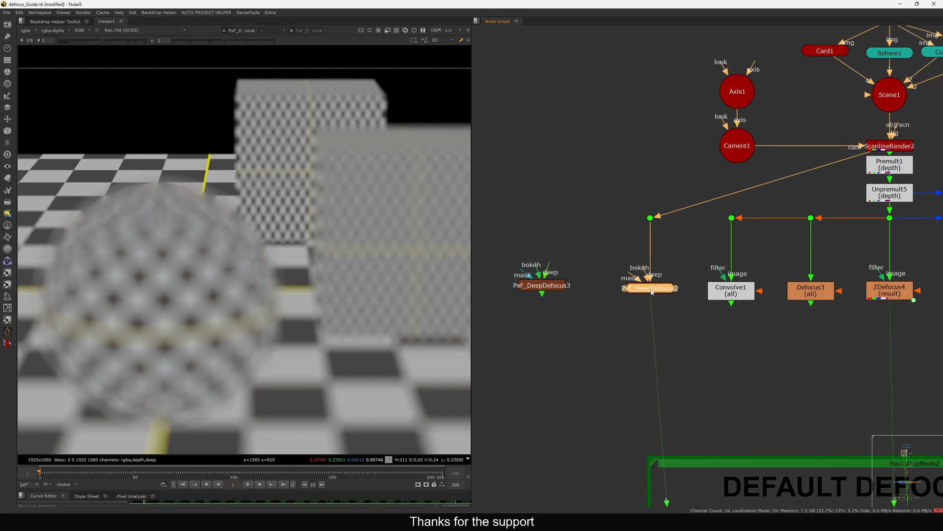
drag(505, 235, 564, 171)
click(526, 191)
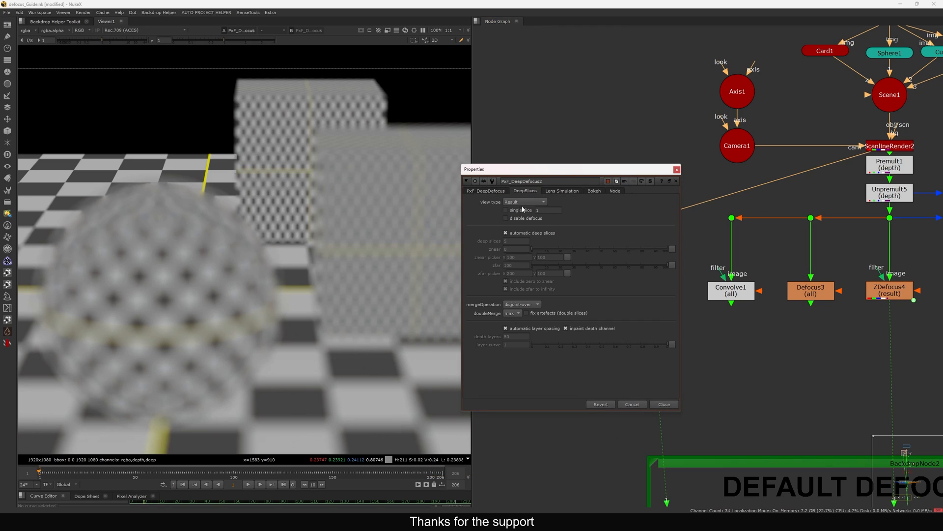
click(519, 235)
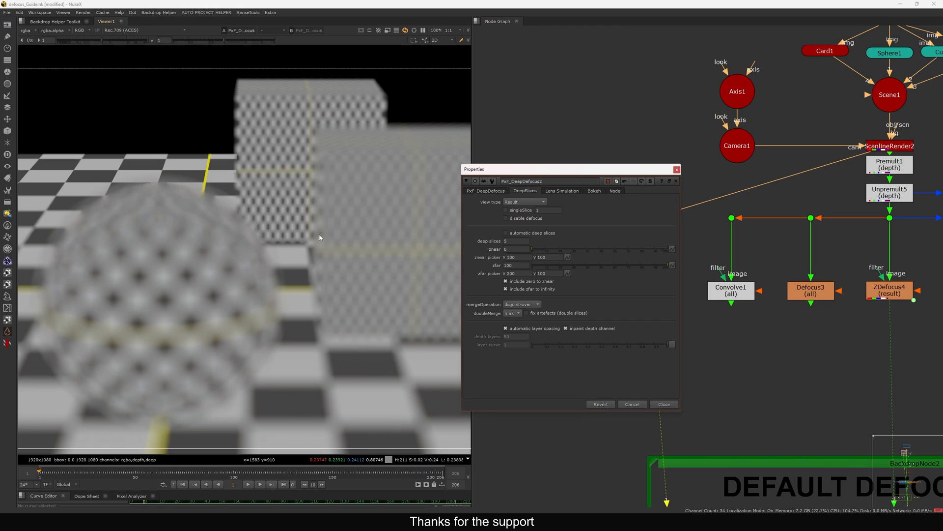
key(minus)
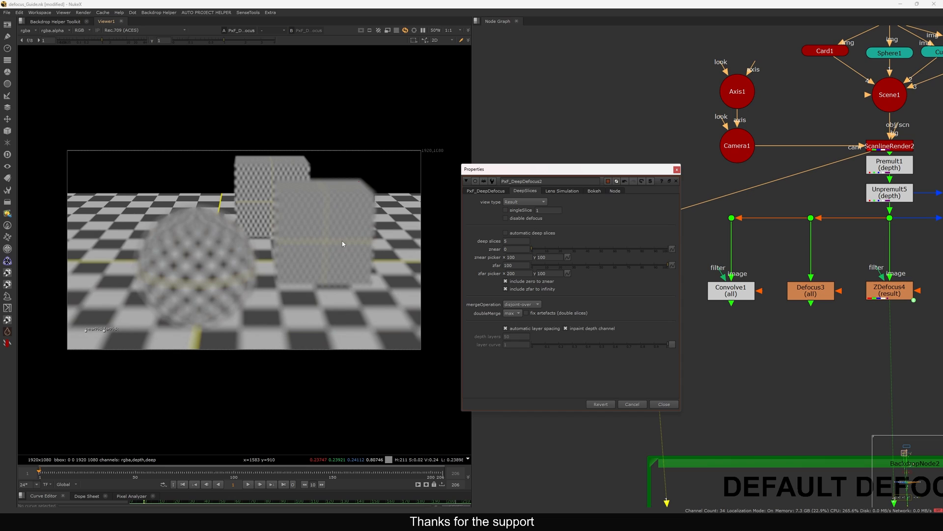
click(676, 170)
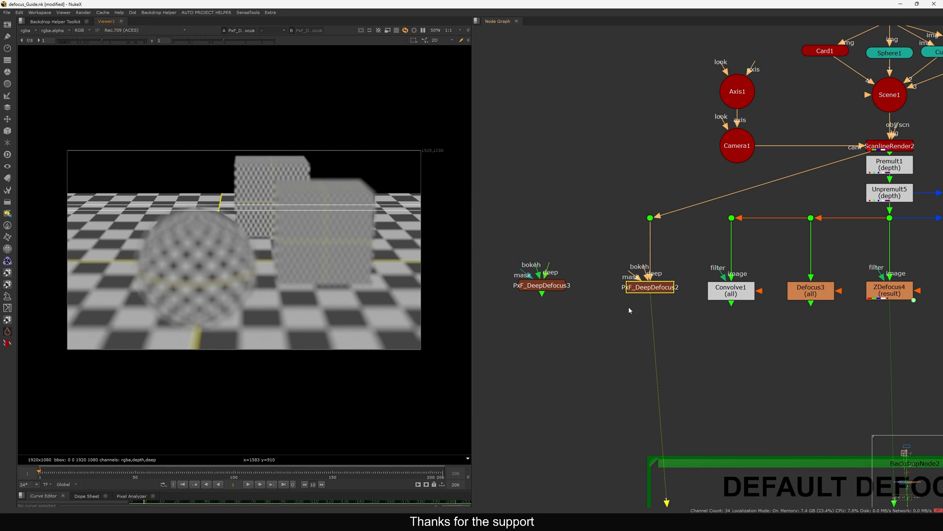
Reopen the PxF_DeepDefocus2 properties, inspect the front cube's edge and enable fix artefacts (double slices)
double_click(638, 289)
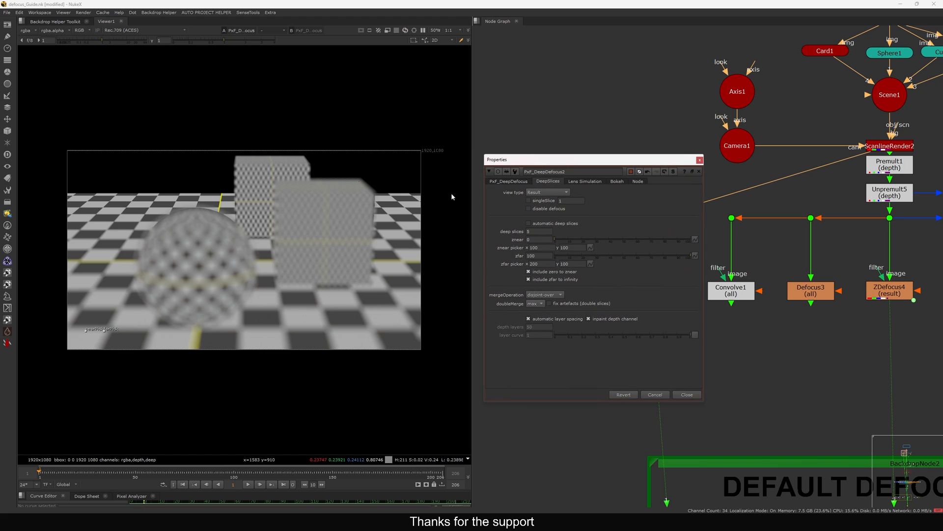
scroll(407, 201, up, 5)
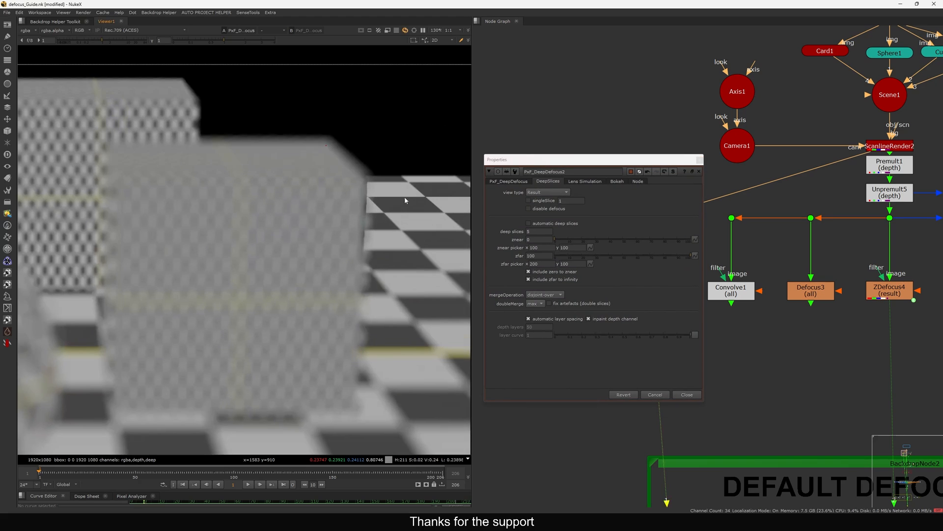
click(565, 305)
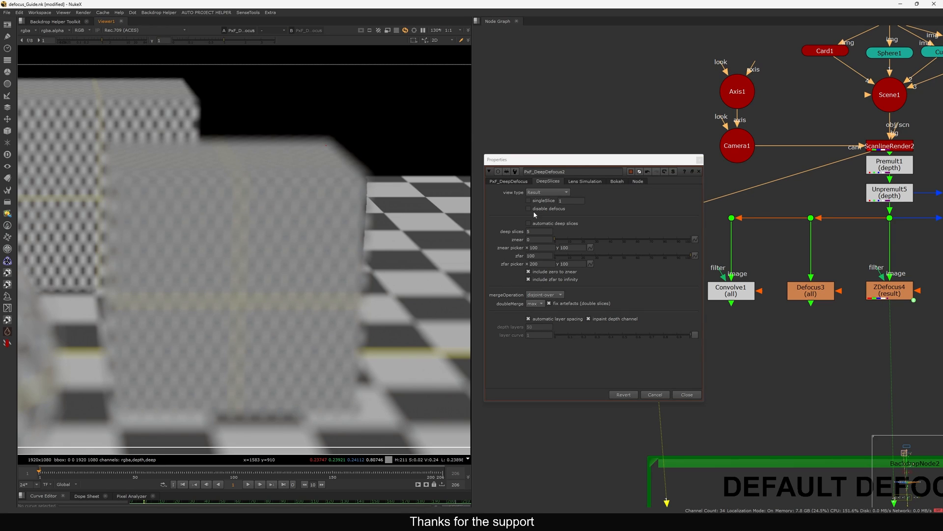
Set the view type to Deep slices and place the zfar picker at x 534, y 816 and the znear picker at x 132, y 44
click(544, 193)
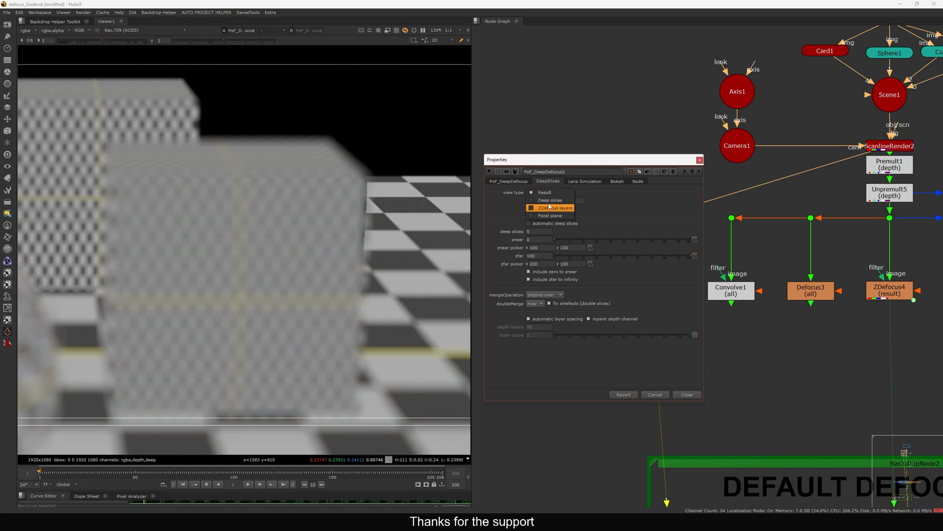
click(548, 206)
scroll(148, 319, down, 5)
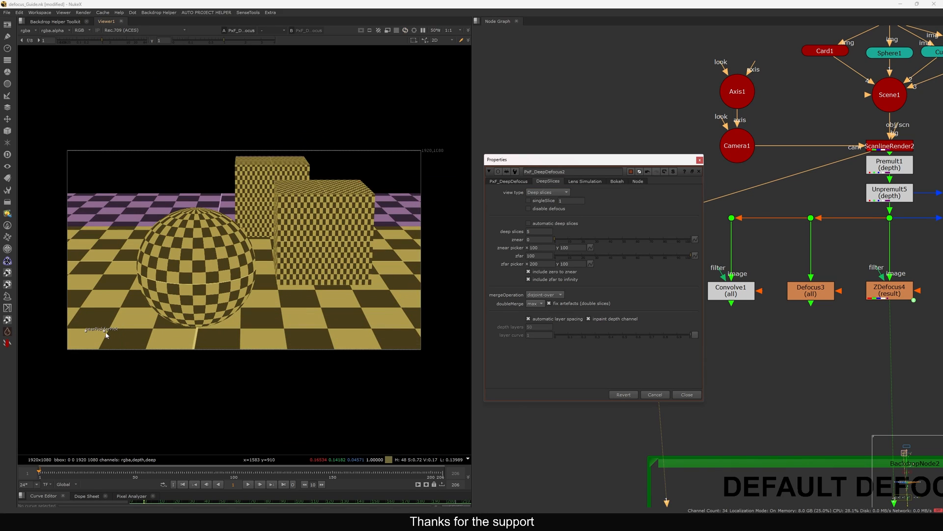
drag(103, 331, 170, 198)
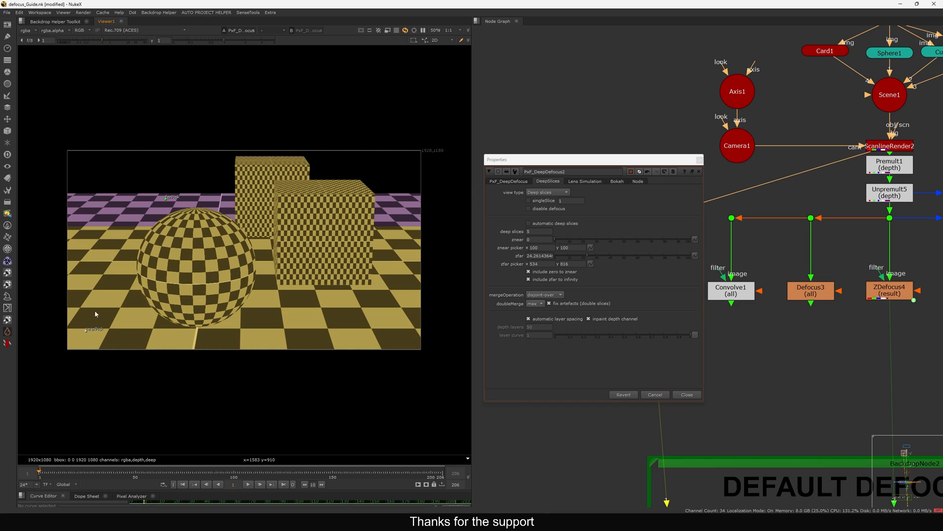
drag(87, 334, 93, 342)
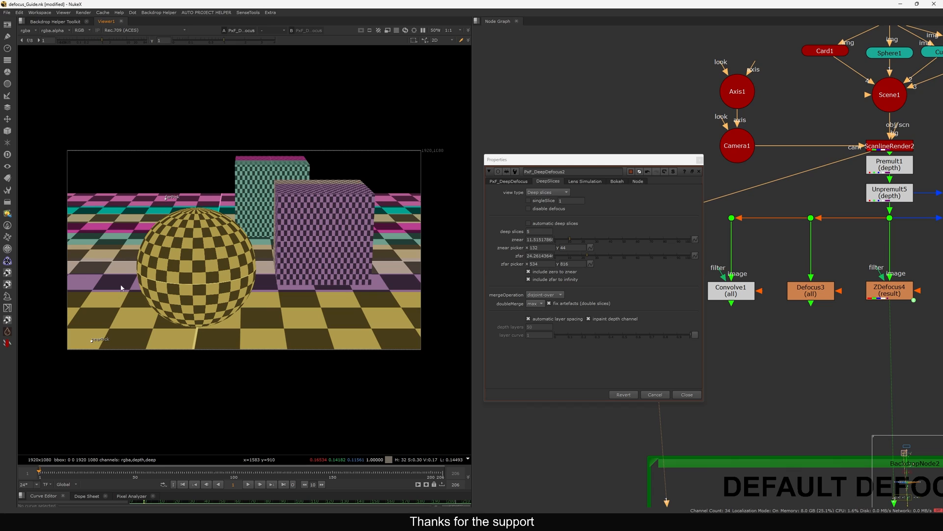
Try another deep slices count, return PxF_DeepDefocus2 to the defocused result view and inspect the cubes' edges
click(544, 234)
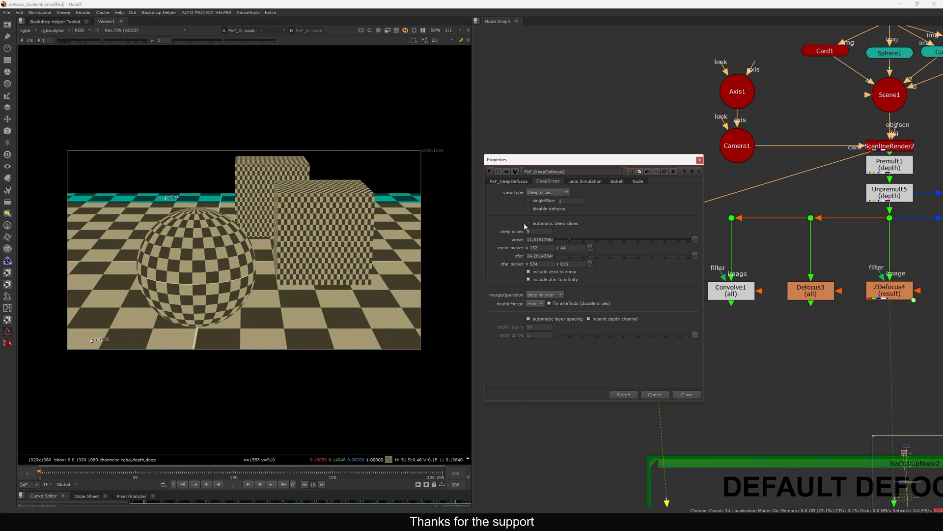
click(547, 192)
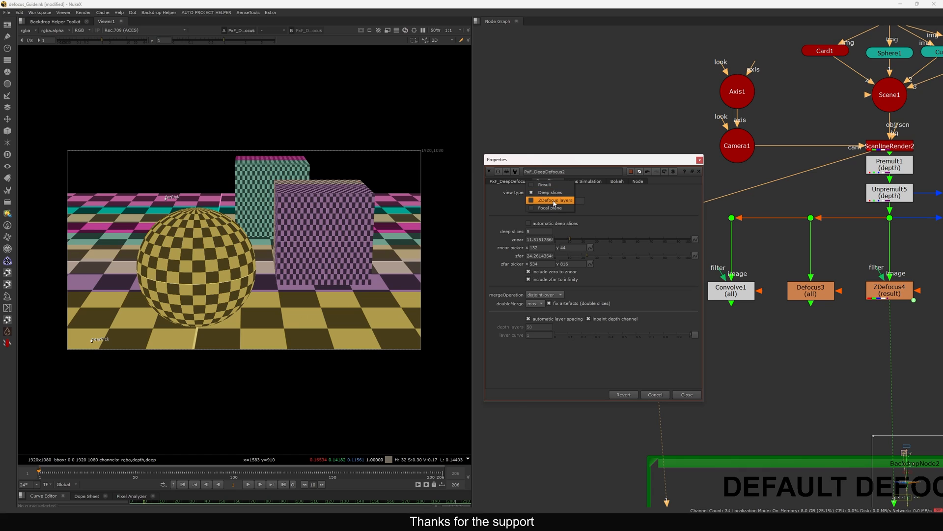
click(555, 201)
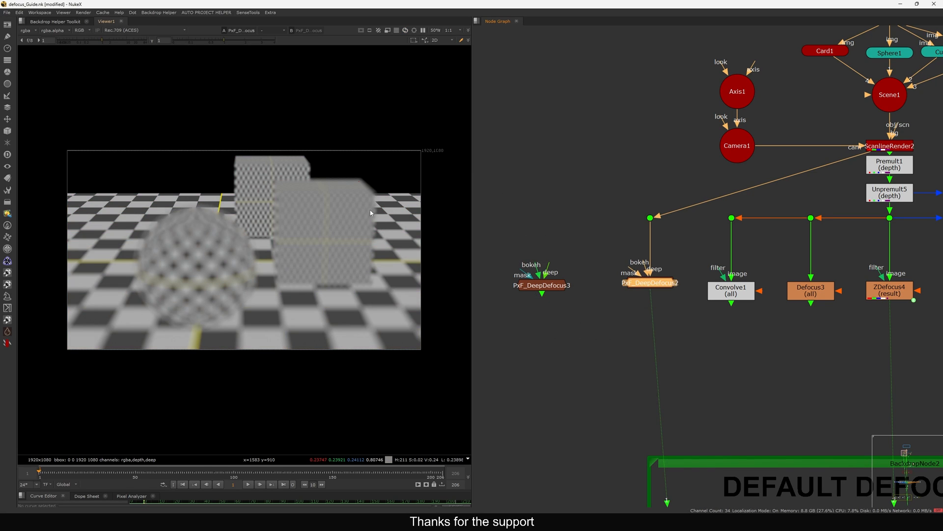
scroll(370, 210, up, 4)
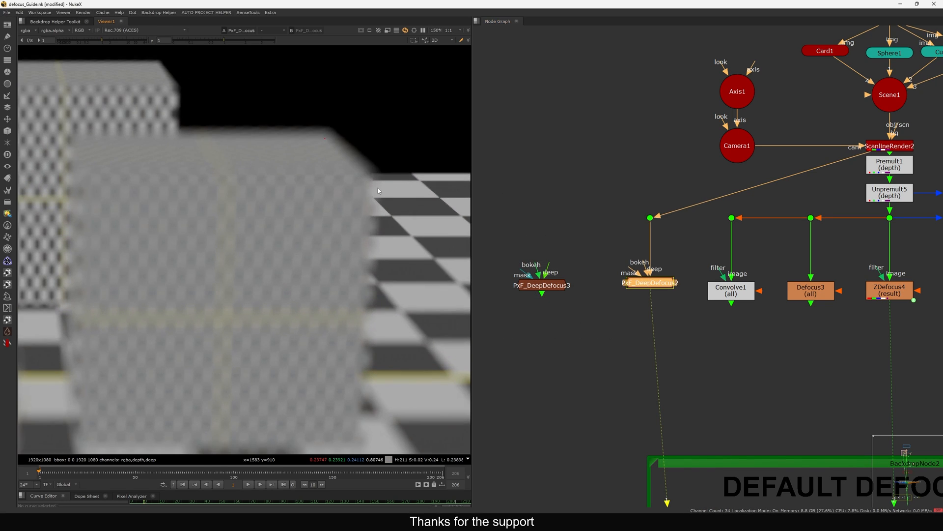
scroll(399, 158, up, 3)
scroll(320, 233, down, 3)
middle_drag(320, 232, 407, 199)
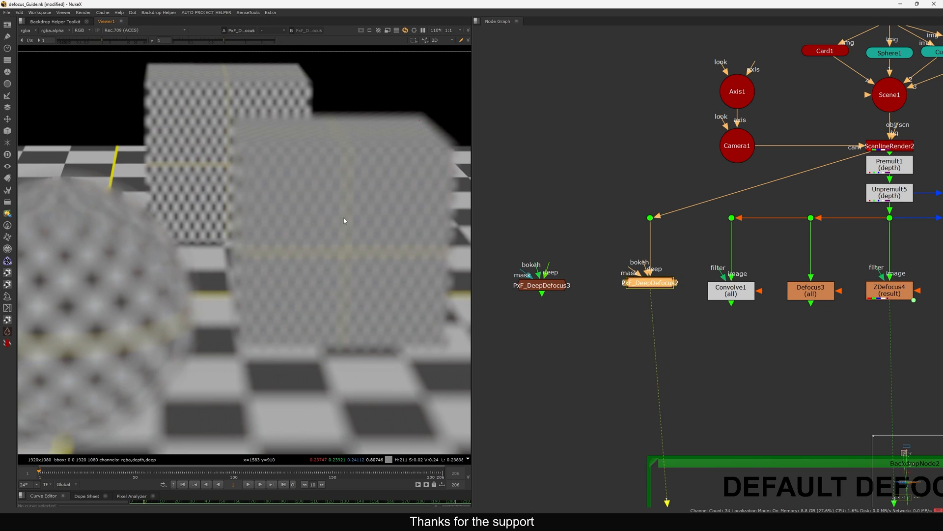
Compare the ZDefocus4 cube edges with the manually sliced PxF_DeepDefocus2 result
click(719, 312)
middle_drag(719, 313, 616, 312)
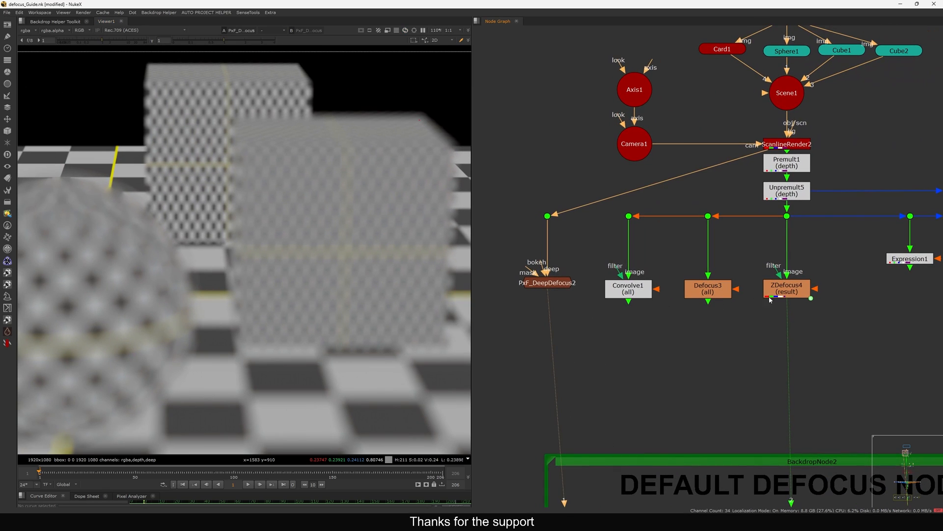
drag(779, 295, 777, 294)
key(2)
click(731, 318)
key(1)
key(2)
key(1)
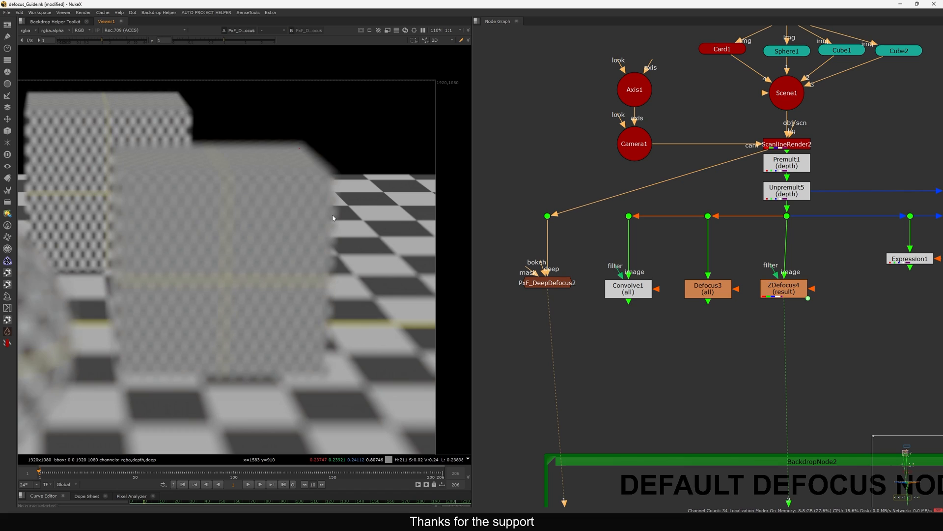
key(2)
Examine the sphere's edge against the floor in the ZDefocus4 result and in the PxF_DeepDefocus2 result
middle_drag(279, 158, 300, 191)
middle_drag(176, 220, 367, 221)
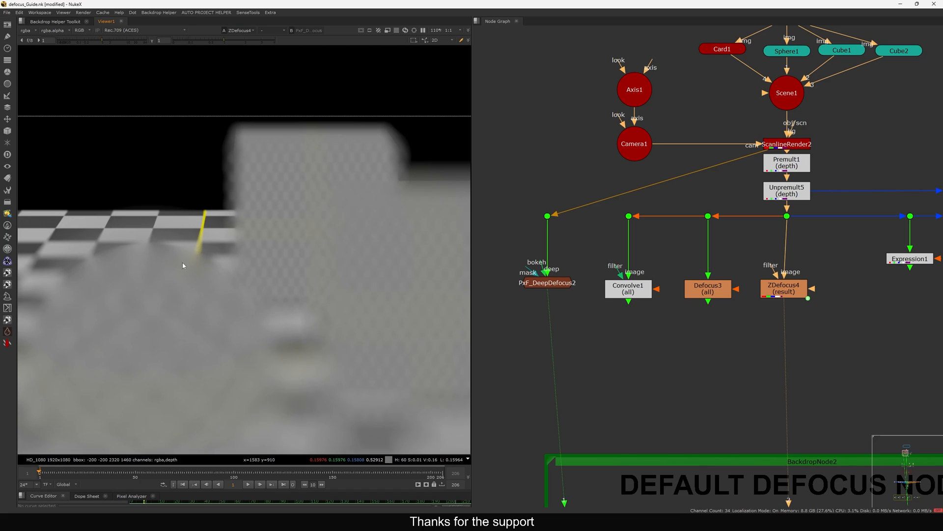
middle_drag(117, 264, 228, 211)
scroll(260, 169, up, 6)
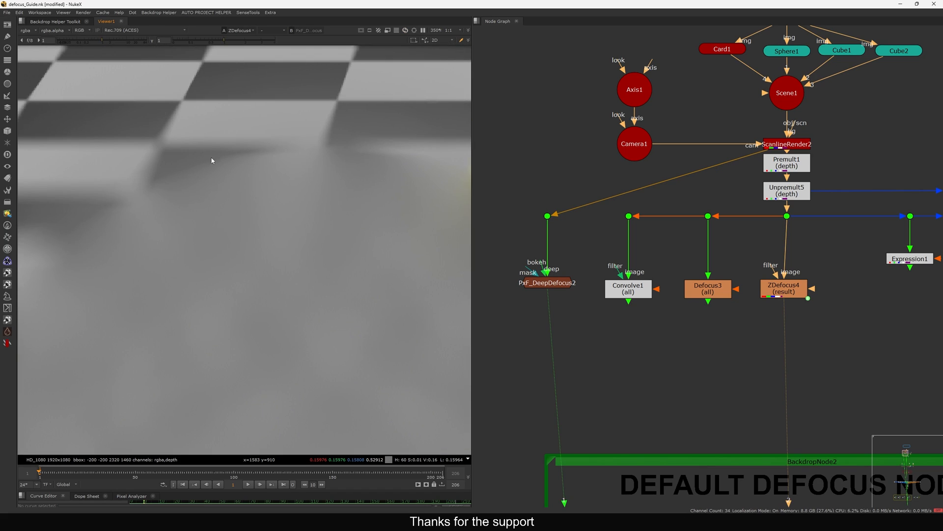
key(1)
scroll(197, 173, down, 5)
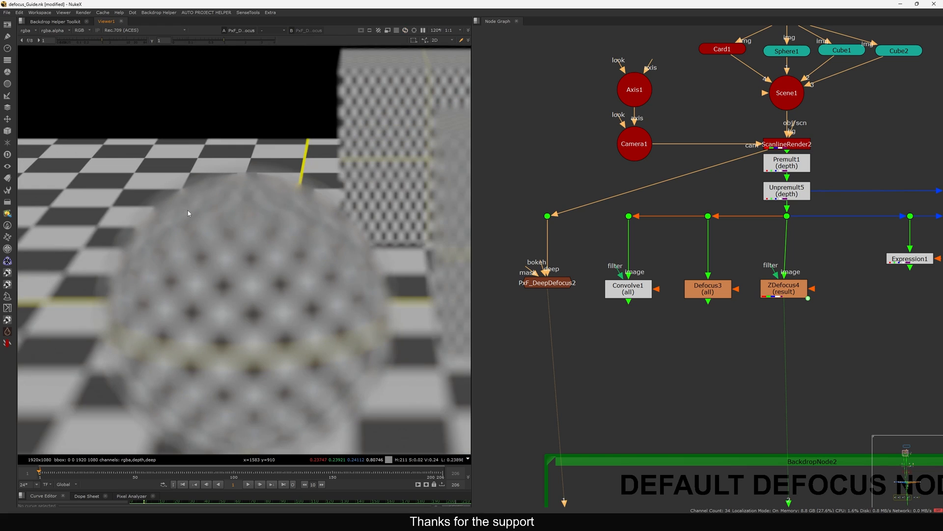
scroll(242, 204, down, 4)
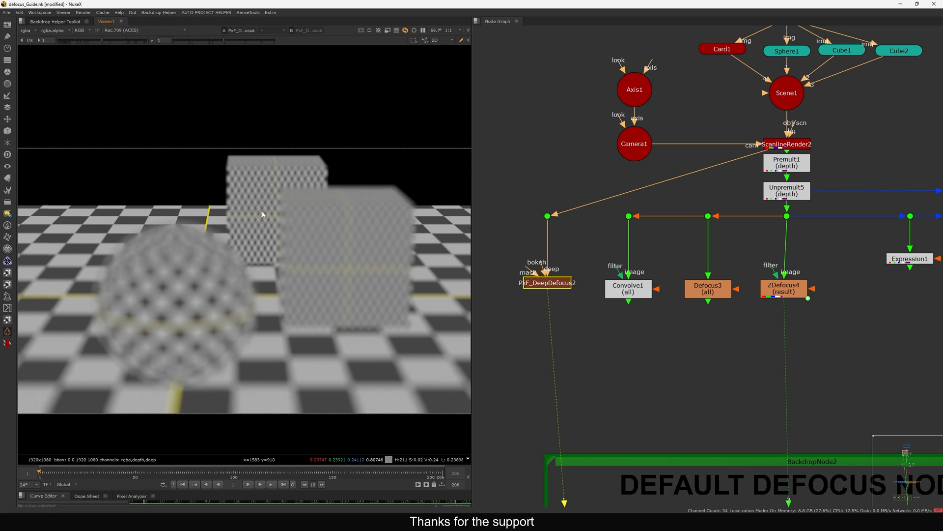
scroll(340, 314, down, 1)
Move the spare PxF_DeepDefocus3 node farther left of PxF_DeepDefocus2 to make room for another node
middle_drag(577, 294, 671, 307)
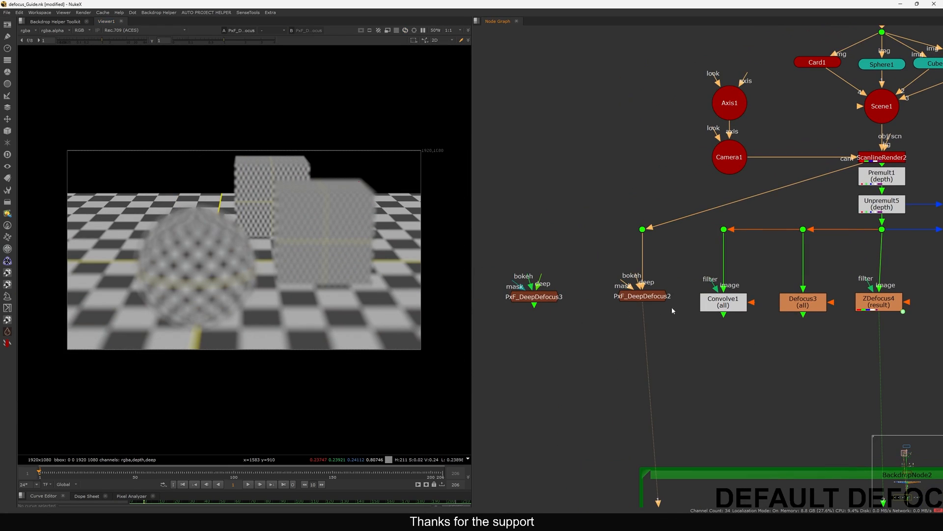
drag(635, 294, 553, 299)
scroll(644, 304, down, 2)
scroll(558, 314, down, 6)
middle_drag(572, 366, 560, 294)
middle_drag(647, 447, 599, 300)
scroll(600, 344, down, 1)
mouse_move(600, 370)
middle_down()
mouse_move(587, 286)
mouse_move(609, 365)
middle_up()
scroll(634, 343, up, 9)
scroll(648, 339, down, 9)
scroll(655, 265, up, 9)
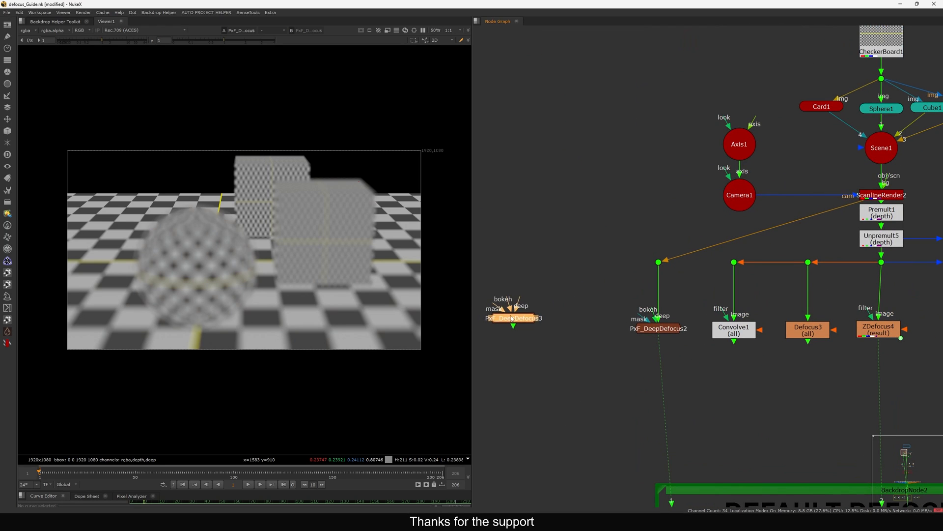
drag(511, 318, 479, 312)
Search the node list for "bok" and add a Bokeh node between the two PxF_DeepDefocus nodes
key(Tab)
text(pgbl)
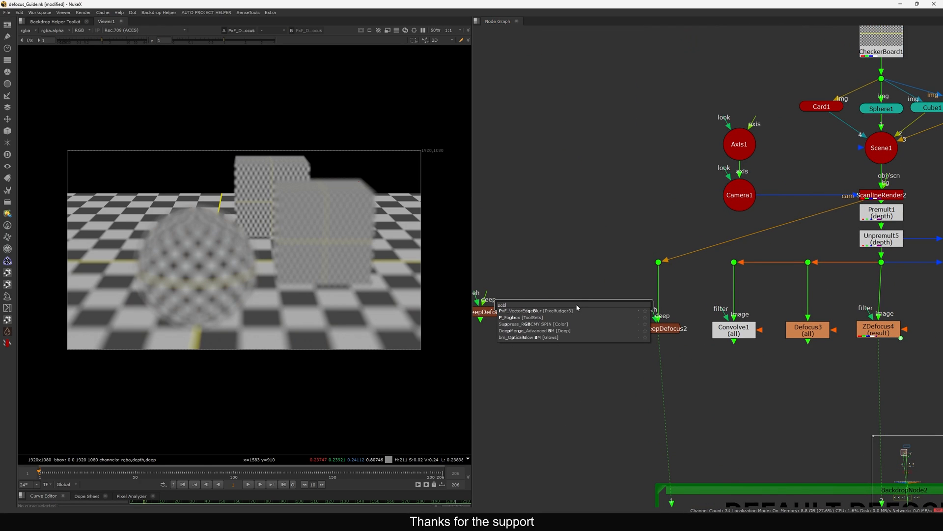
key(BackSpace)
key(BackSpace)
key(BackSpace)
text(bok)
key(Down)
key(Return)
middle_drag(624, 273, 662, 264)
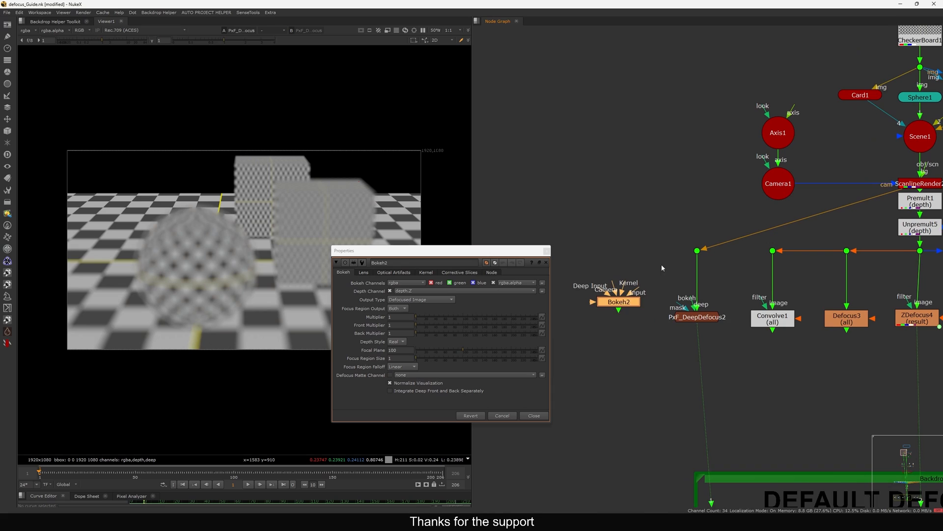
Connect the Bokeh2 node to the dot above PxF_DeepDefocus2, route the wire through a new dot above Bokeh2, and close its properties
drag(637, 282, 697, 253)
drag(631, 304, 637, 321)
ctrl+drag(661, 284, 621, 254)
click(547, 251)
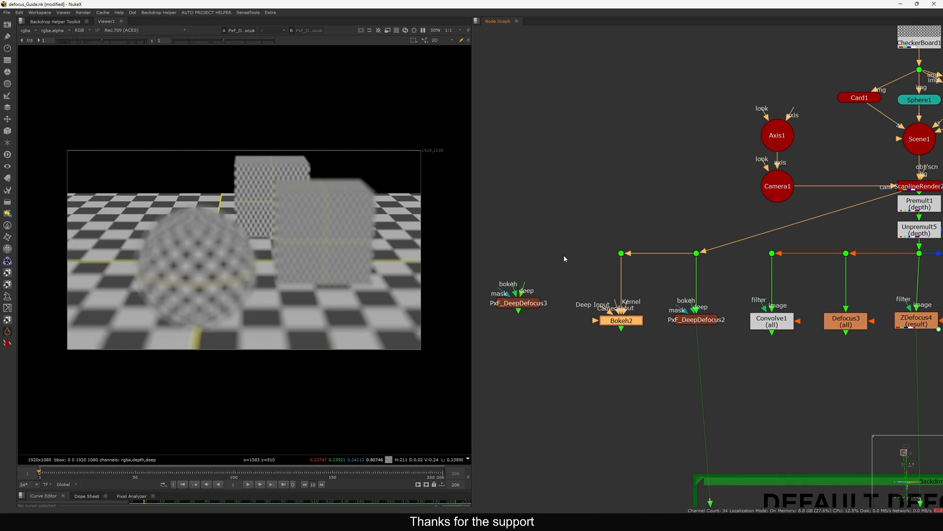
Connect Bokeh2's Camera input to Camera1
drag(631, 302, 698, 288)
middle_drag(697, 288, 638, 301)
drag(698, 287, 717, 211)
middle_drag(649, 279, 727, 237)
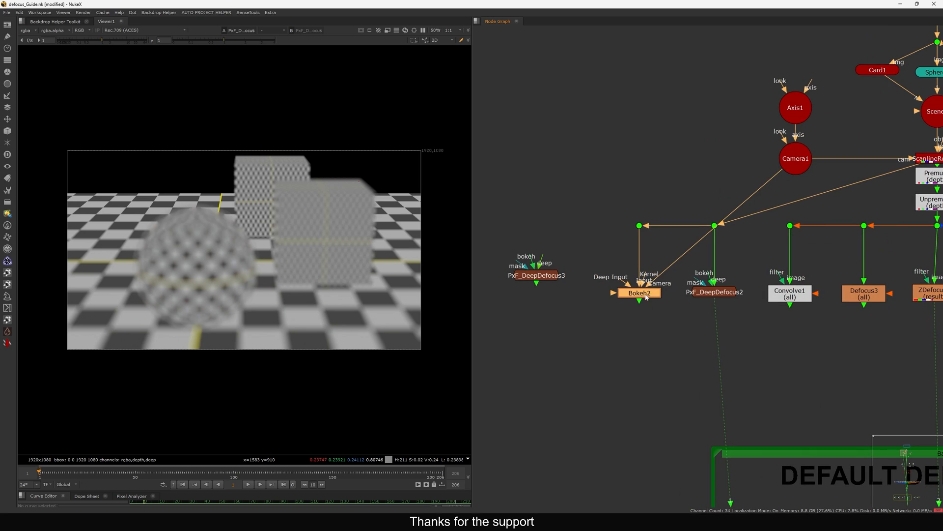
View Bokeh2 and connect its Deep Input to the dot above PxF_DeepDefocus2
key(1)
middle_drag(626, 311, 625, 317)
drag(624, 288, 714, 232)
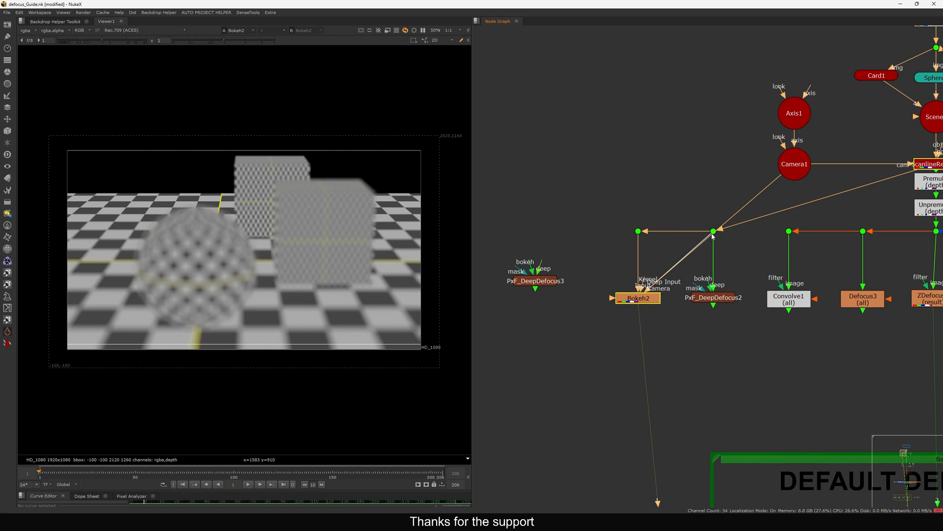
Open Bokeh2's properties, check its lens settings, and return to the main Bokeh settings
double_click(638, 298)
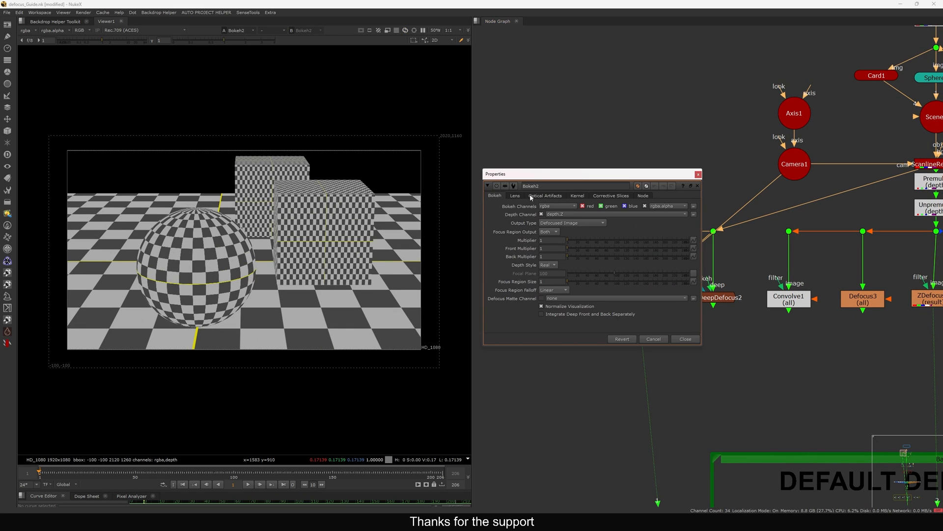
click(546, 195)
click(515, 195)
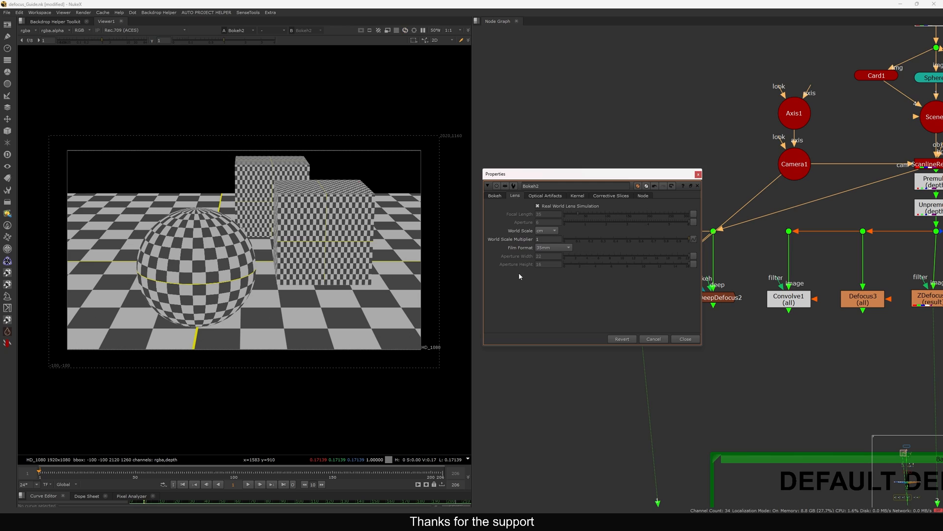
click(496, 196)
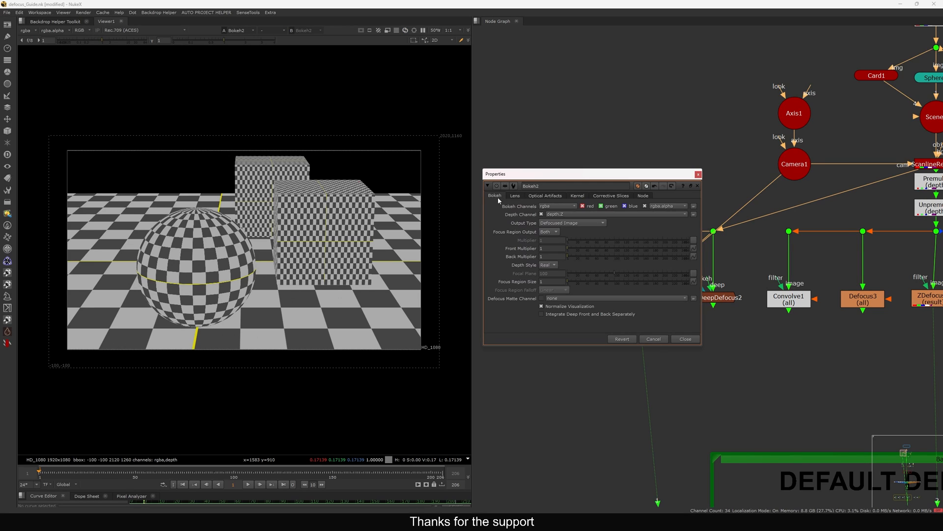
Set Bokeh2's Front Multiplier and Back Multiplier to 11
click(550, 256)
text(1)
key(Return)
drag(527, 174, 324, 135)
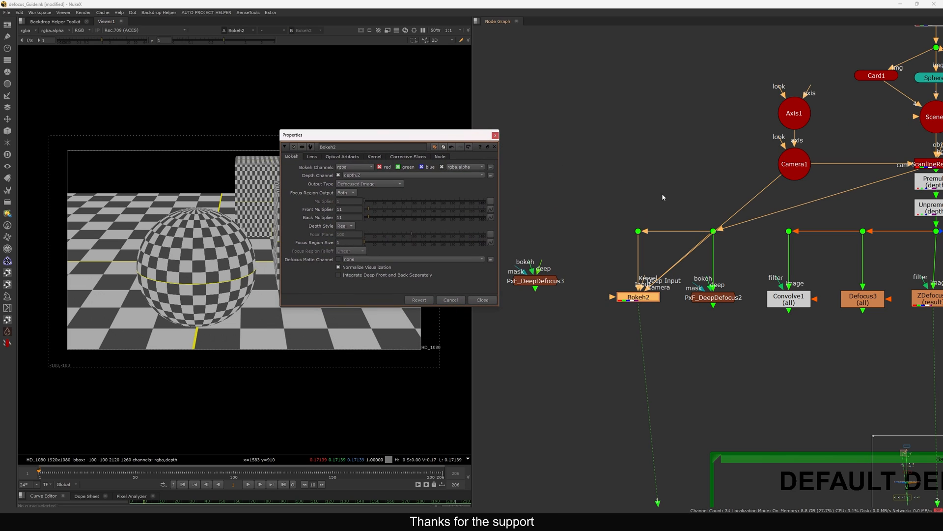
Disconnect Bokeh2's Camera input, set its Multiplier to 11, and return the Front and Back Multipliers to 1
mouse_move(638, 297)
mouse_down()
mouse_move(568, 295)
mouse_move(628, 280)
mouse_move(640, 294)
mouse_up()
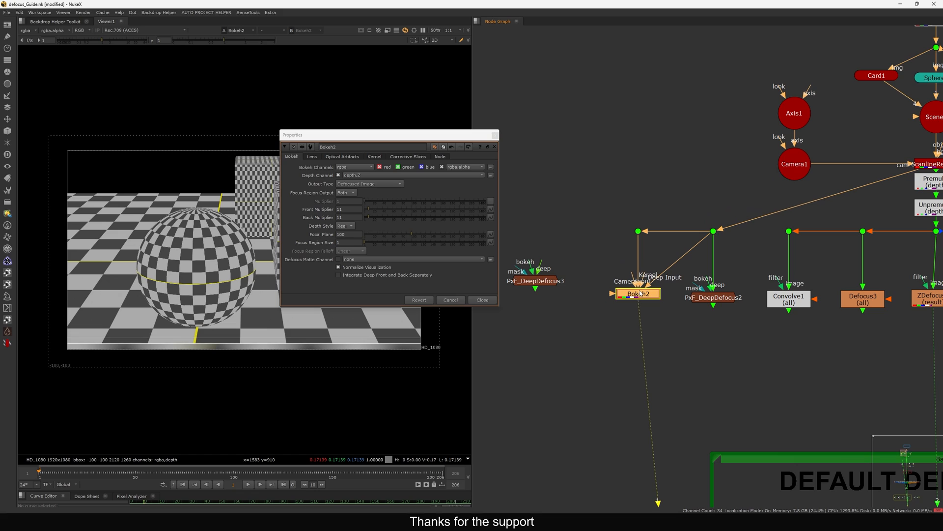
drag(392, 135, 590, 120)
click(511, 142)
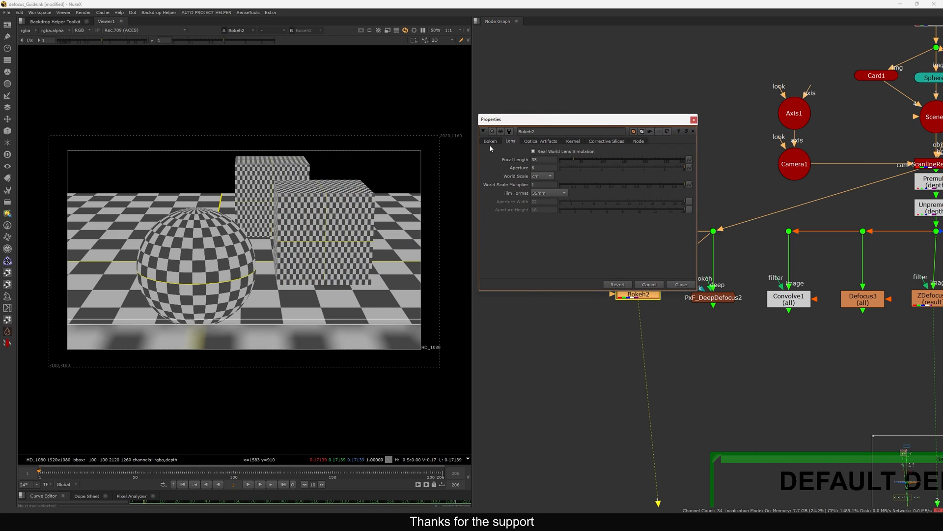
click(490, 142)
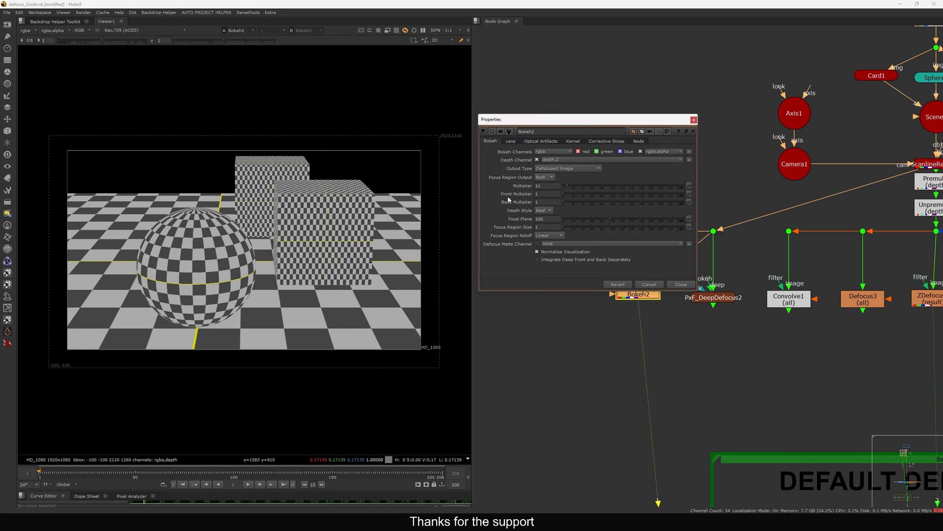
Show Bokeh2's Focal Distance Visualization and set the Depth Style to 1/z and the Focal Plane to 18
click(565, 168)
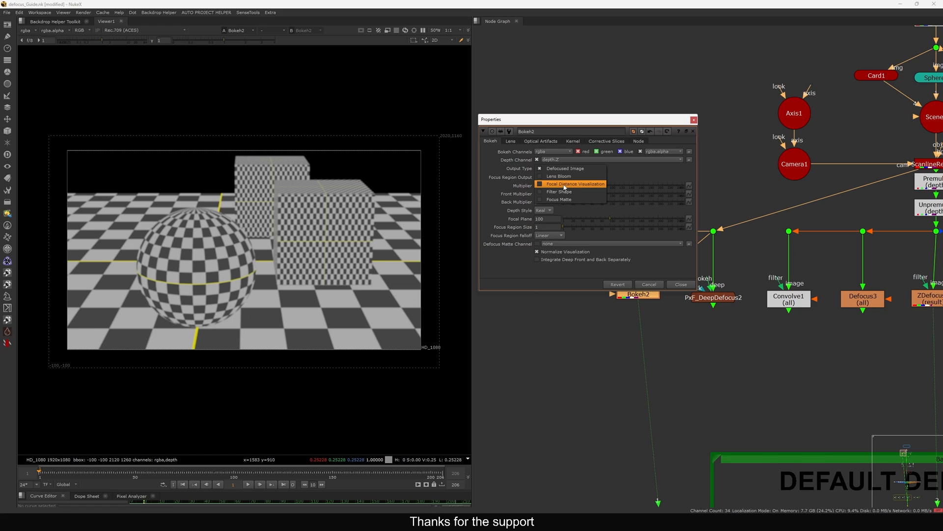
click(565, 185)
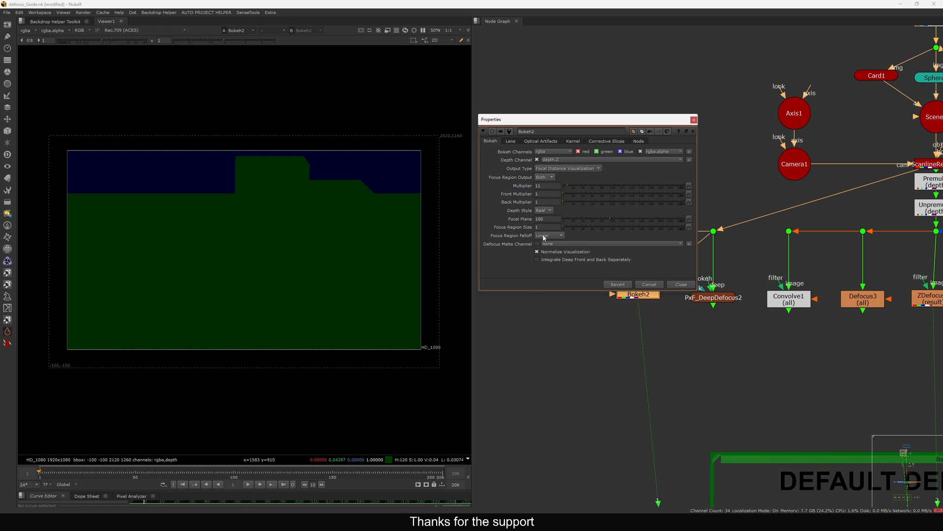
click(555, 219)
text(15)
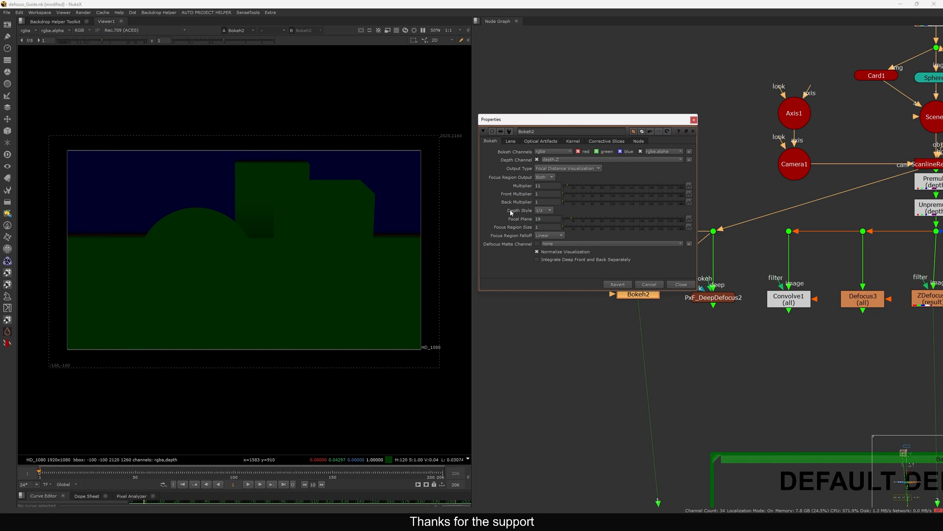
Return Bokeh2's Output Type to Defocused Image and try a Multiplier of 22 before setting it to 50
click(568, 169)
click(565, 161)
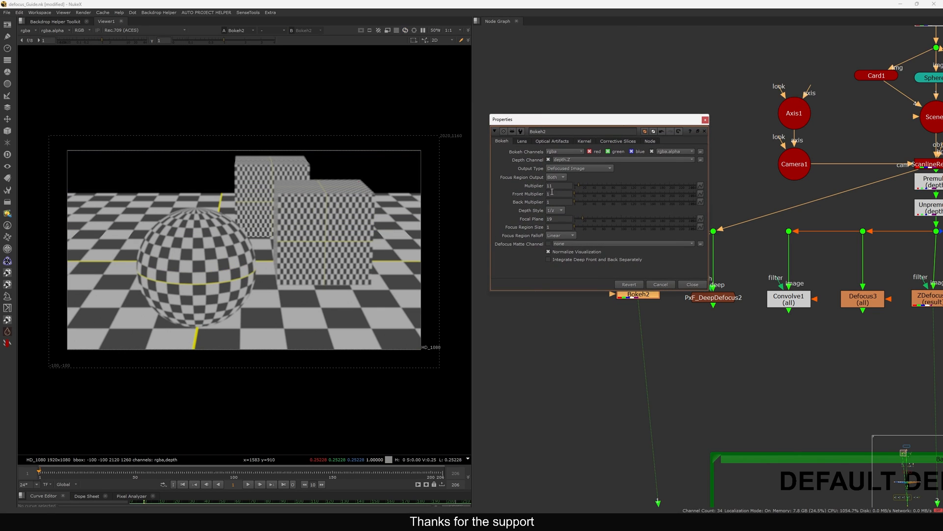
drag(556, 186, 524, 189)
text(22)
key(Return)
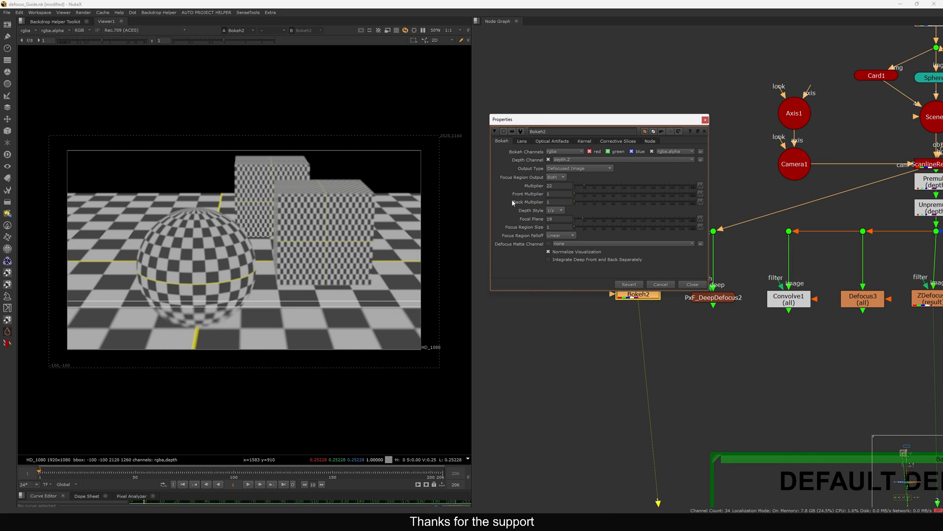
double_click(559, 186)
text(50)
key(Return)
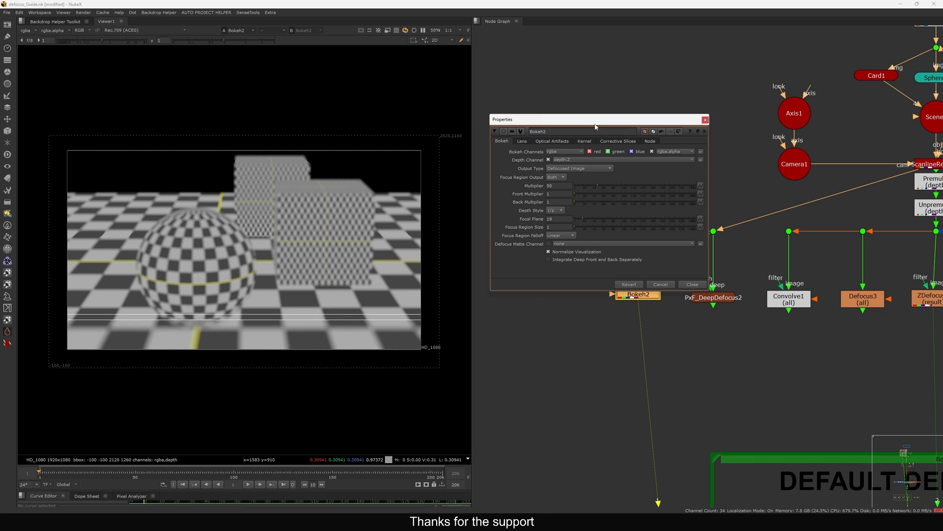
Close Bokeh2's properties and compare the cube edges in the Bokeh2 and PxF_DeepDefocus2 results
drag(596, 127, 585, 127)
scroll(328, 184, up, 5)
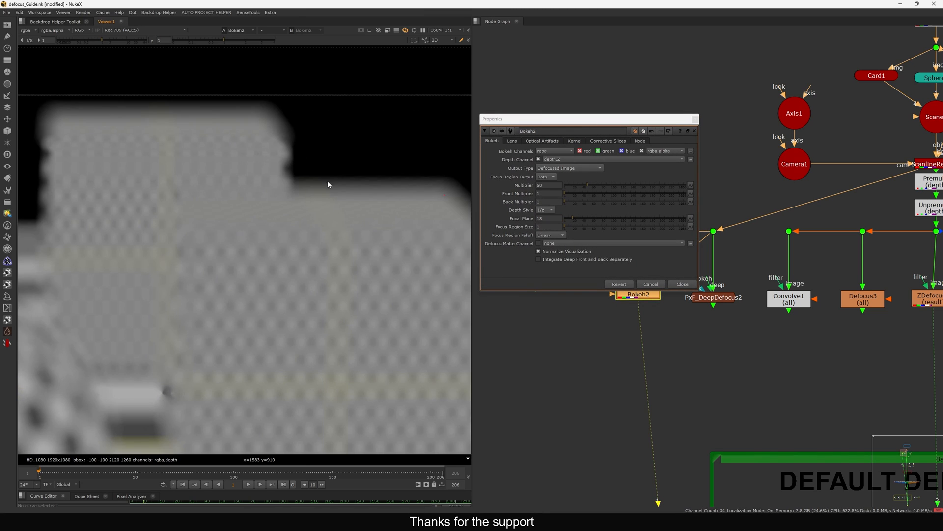
click(682, 284)
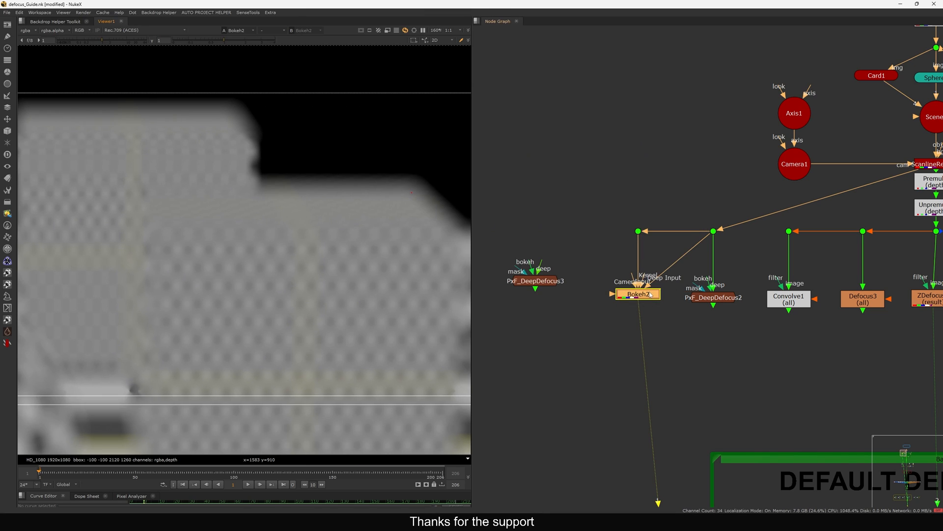
click(706, 298)
key(2)
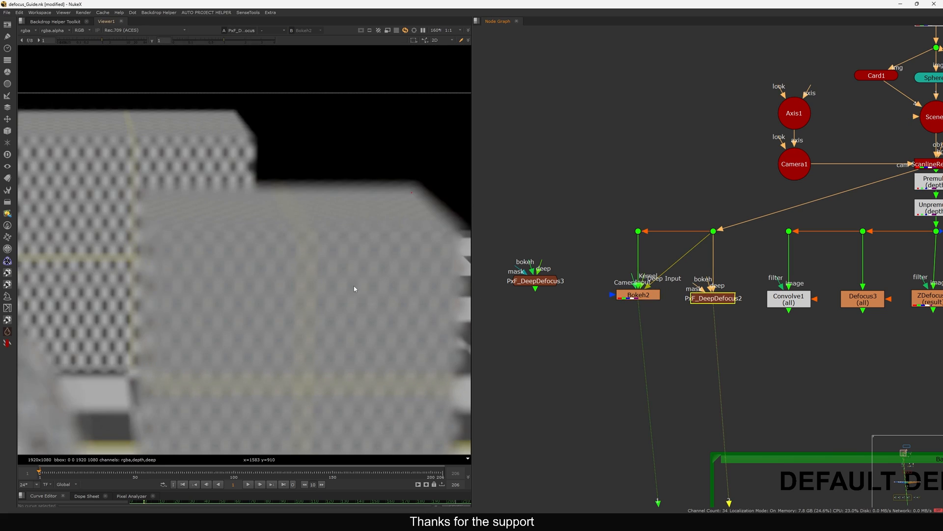
middle_drag(354, 288, 202, 279)
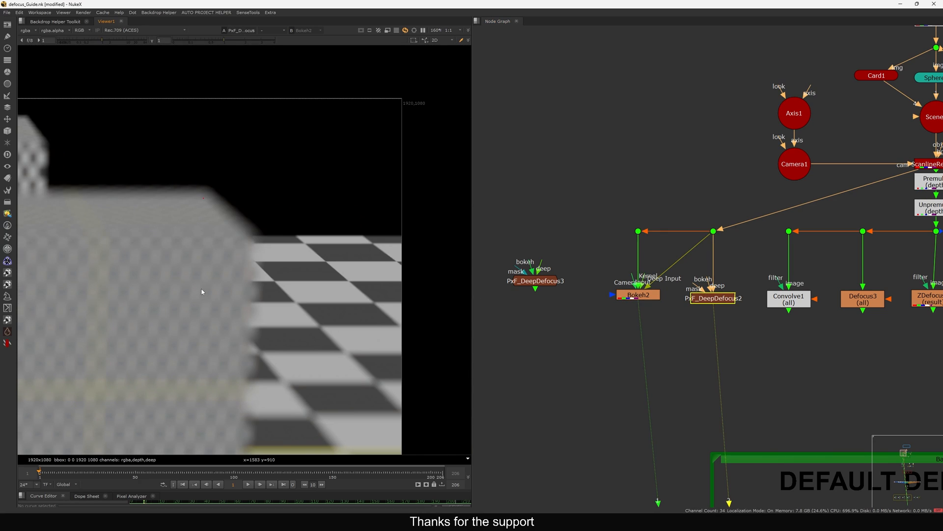
click(638, 295)
key(1)
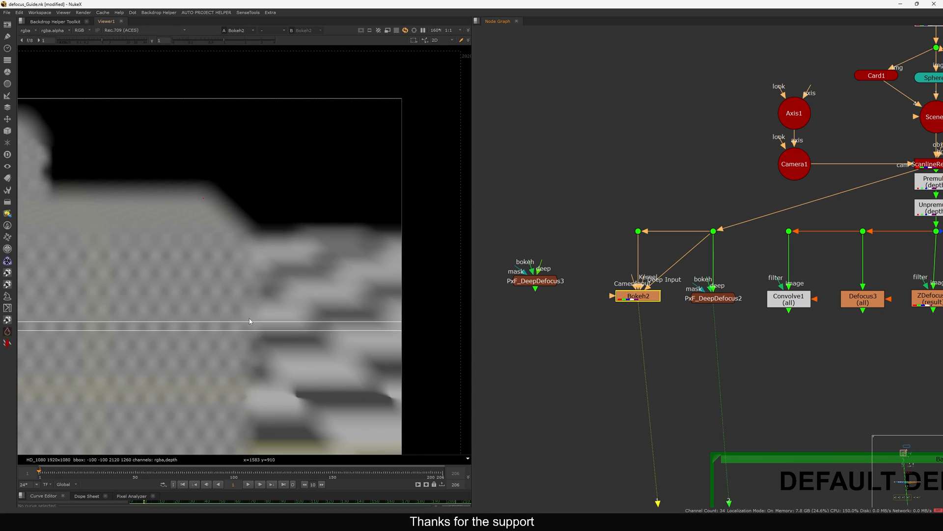
key(f)
Reopen Bokeh2's properties, adjust its focus to sharpen the rear cube, and close the properties
click(647, 302)
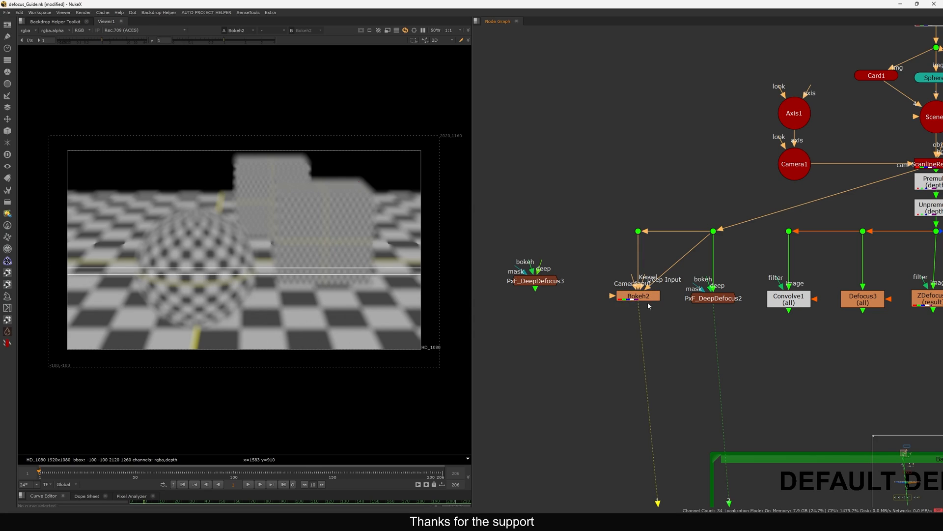
double_click(647, 297)
scroll(350, 187, up, 5)
click(681, 281)
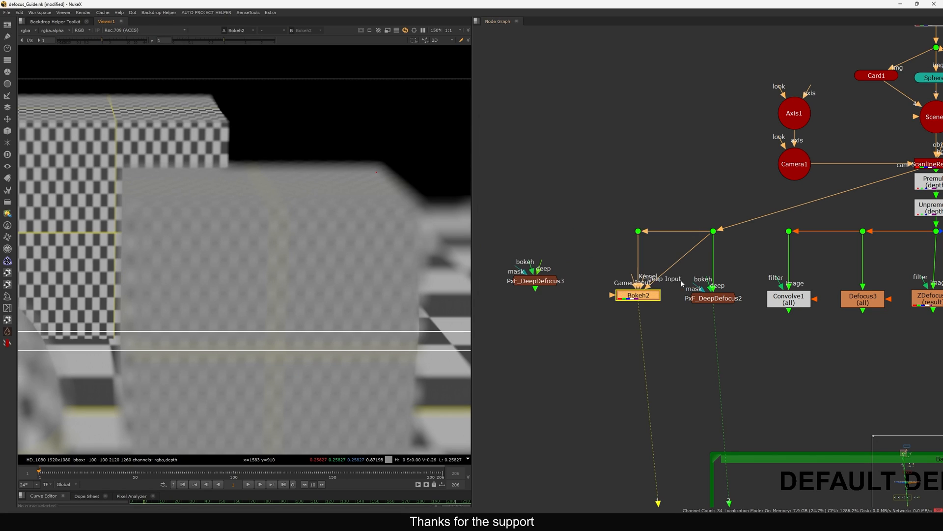
Compare how the front cube overlaps the rear cube in the PxF_DeepDefocus2 and Bokeh2 results
scroll(331, 253, down, 2)
click(708, 297)
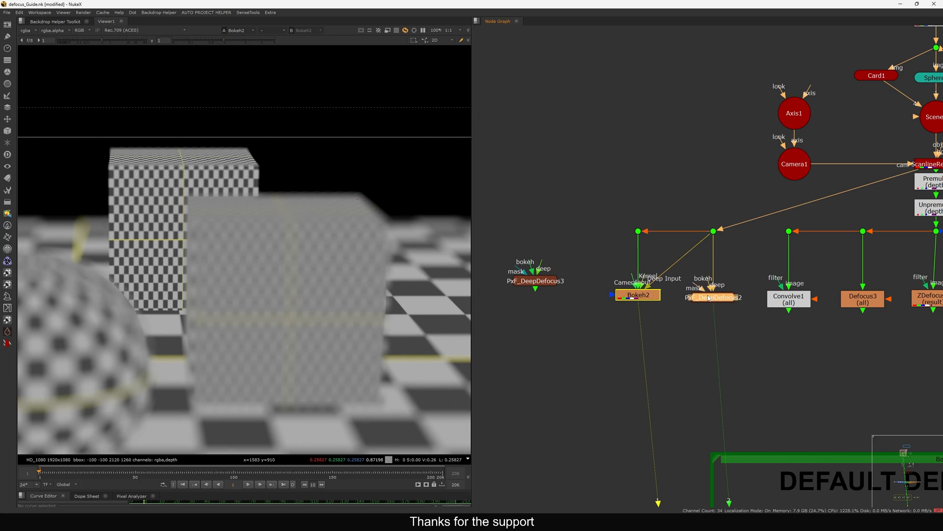
drag(708, 298, 705, 298)
click(680, 337)
key(2)
key(1)
key(2)
key(1)
key(2)
key(1)
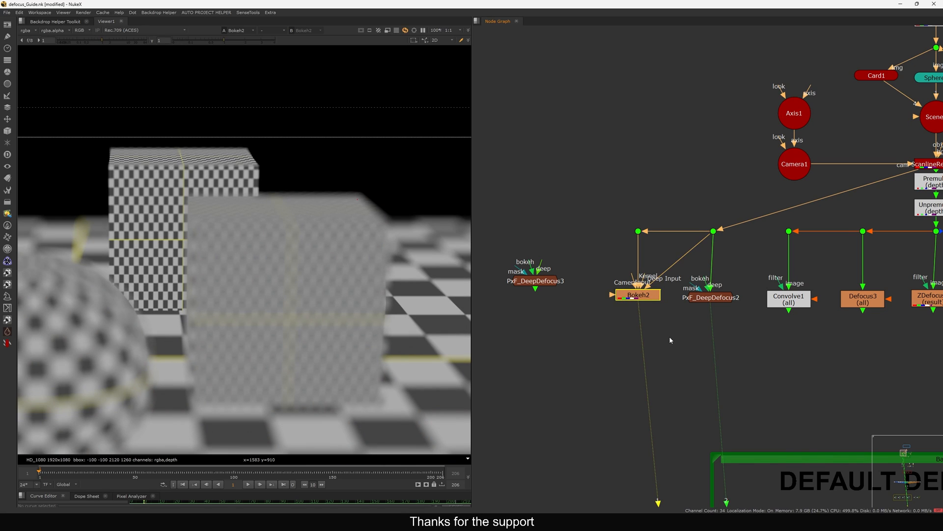
Examine the sphere's upper edge against the floor in the Bokeh2 and PxF_DeepDefocus2 results
click(638, 298)
middle_drag(346, 339, 279, 305)
scroll(279, 305, down, 1)
middle_drag(113, 284, 301, 261)
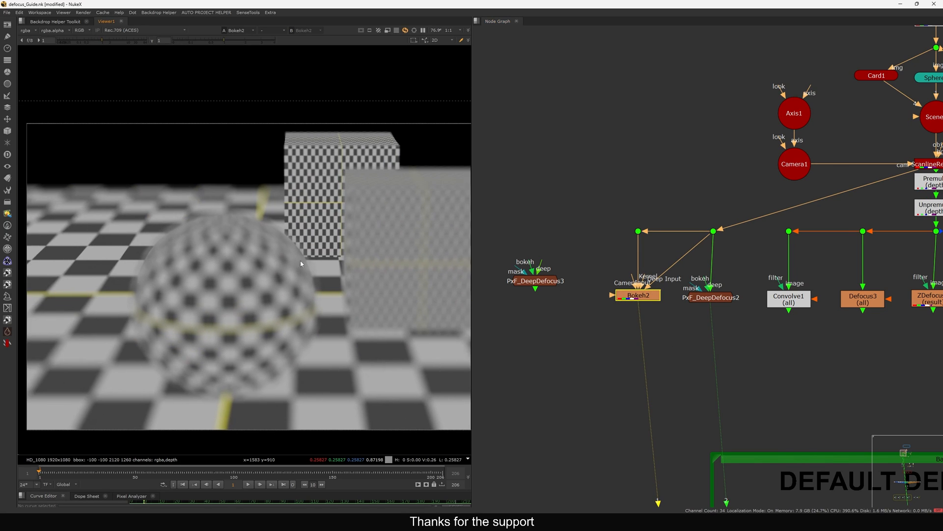
scroll(241, 231, up, 3)
middle_drag(167, 276, 264, 268)
middle_drag(201, 289, 317, 280)
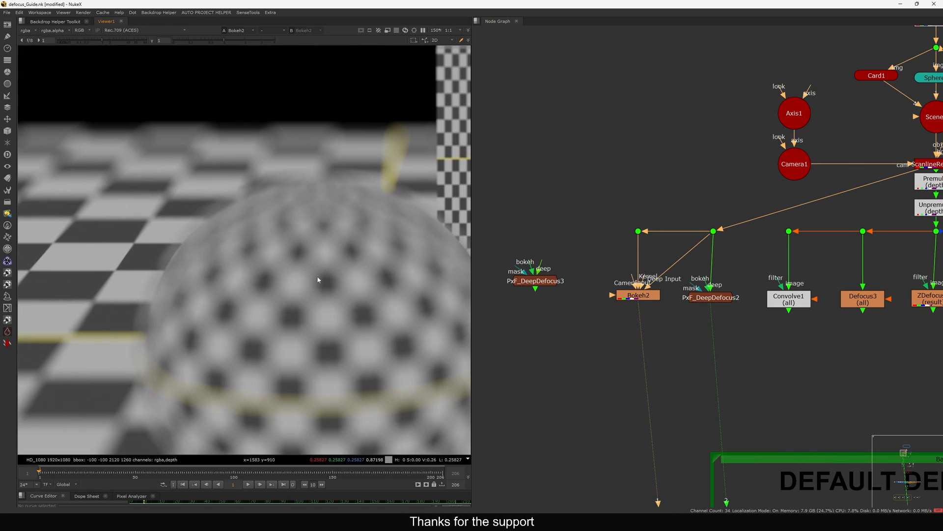
click(646, 299)
drag(696, 299, 693, 299)
click(679, 322)
key(2)
click(710, 299)
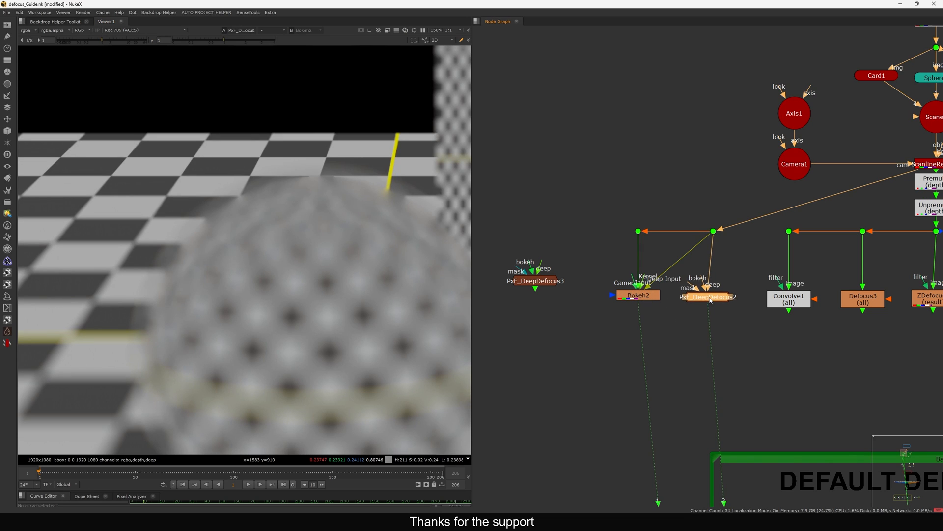
scroll(710, 301, up, 3)
click(653, 299)
key(1)
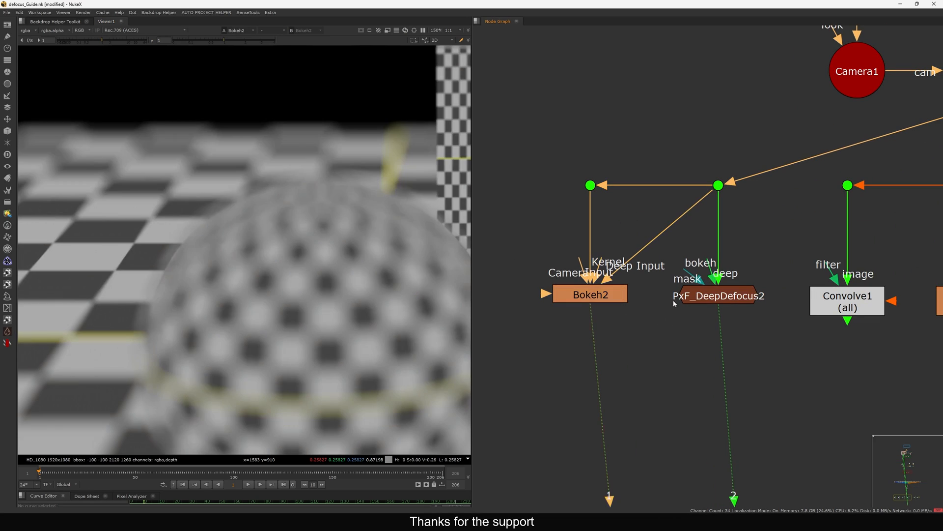
Examine the front cube's side edge against the floor, comparing the Bokeh2 and PxF_DeepDefocus2 results
drag(700, 298, 697, 297)
click(654, 299)
scroll(345, 266, down, 2)
middle_drag(345, 266, 98, 273)
middle_drag(275, 273, 184, 239)
scroll(339, 203, up, 2)
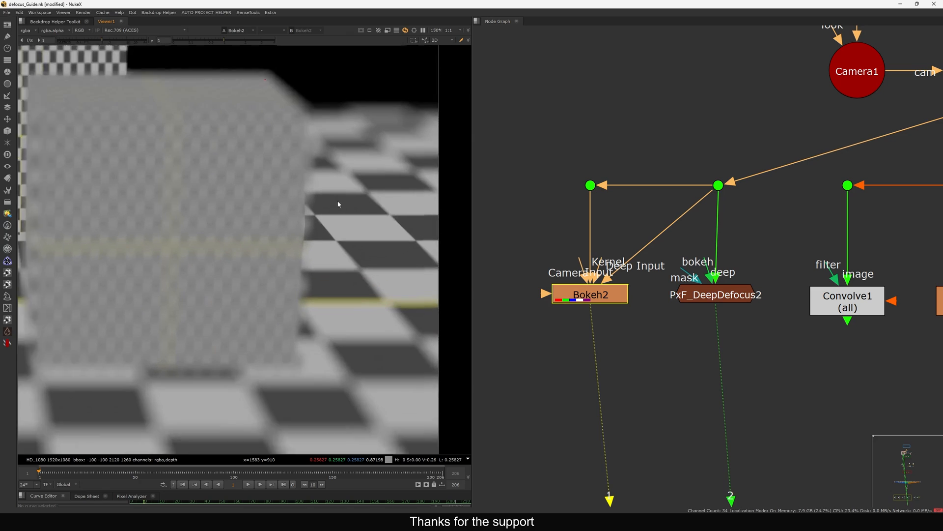
scroll(339, 204, up, 2)
click(588, 298)
click(693, 298)
click(680, 331)
key(2)
key(1)
key(2)
key(1)
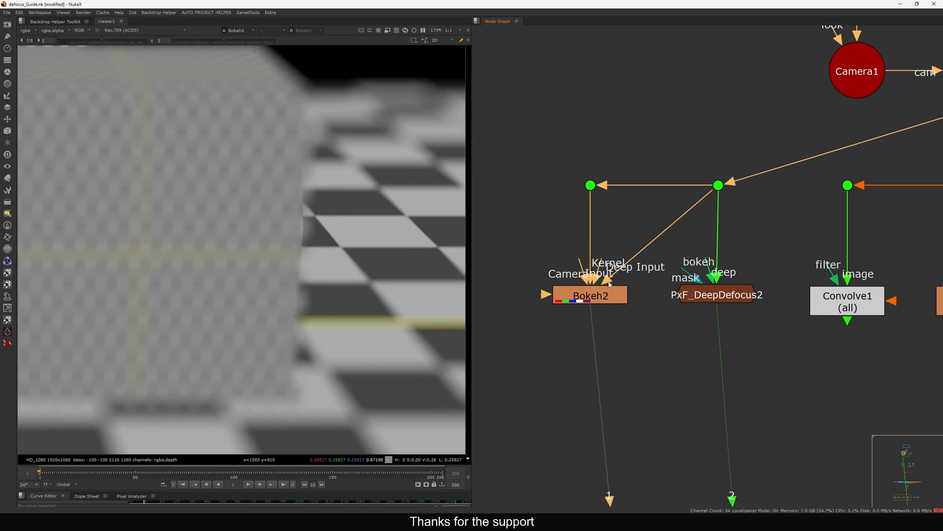
Compare the whole defocused scene between Bokeh2 and PxF_DeepDefocus2
key(f)
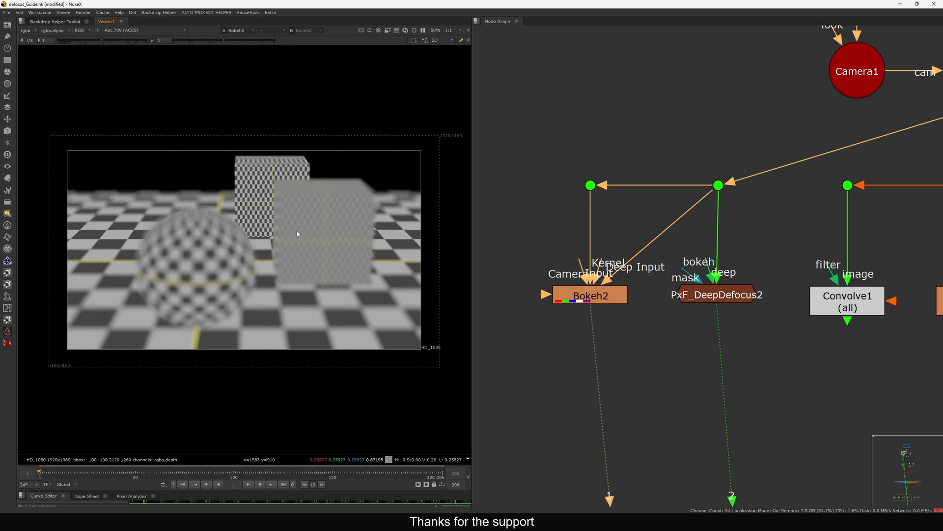
scroll(296, 231, up, 1)
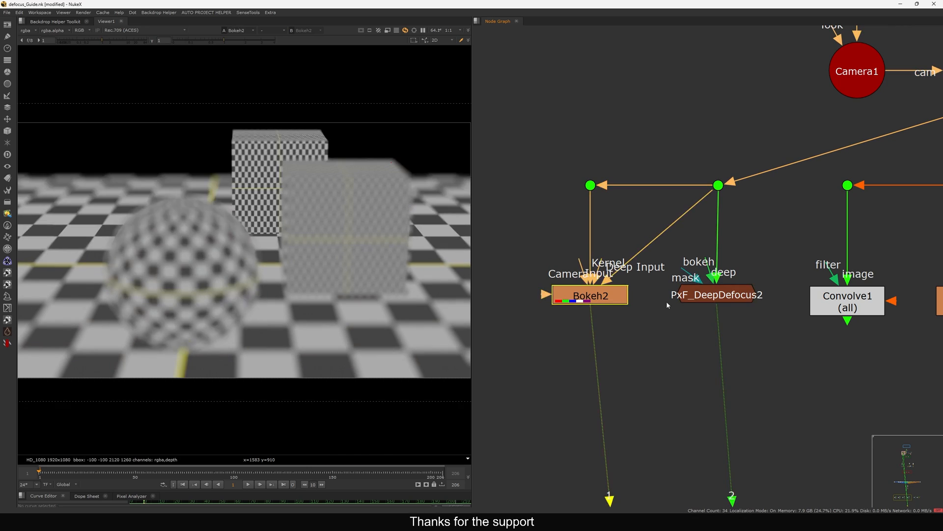
key(2)
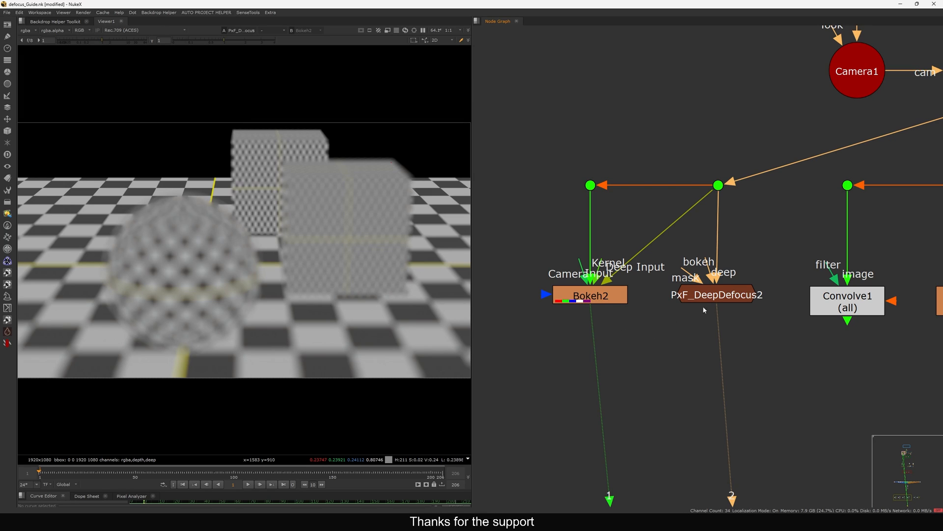
drag(715, 300, 716, 304)
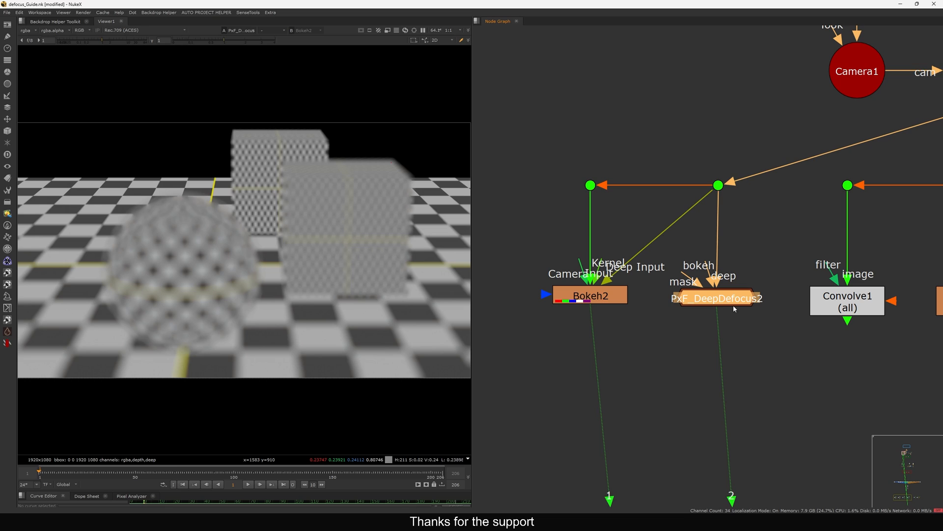
click(683, 343)
click(595, 299)
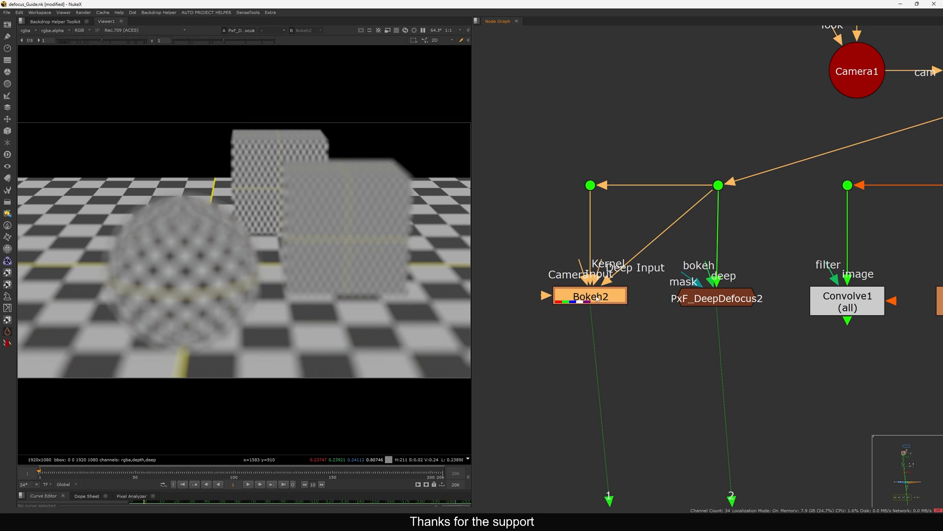
Enable Integrate Deep Front and Back Separately on the Bokeh2 node and inspect the front cube's side edge
click(716, 301)
key(1)
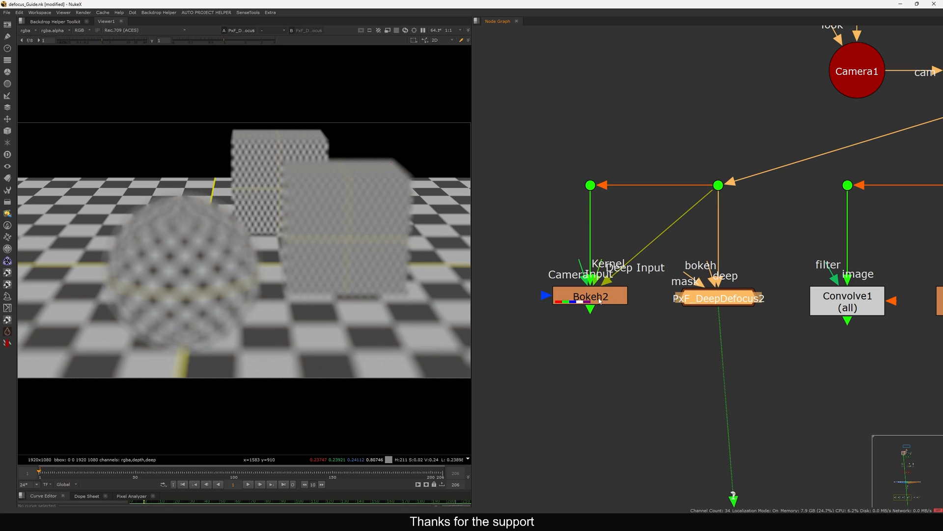
click(602, 299)
key(1)
double_click(605, 298)
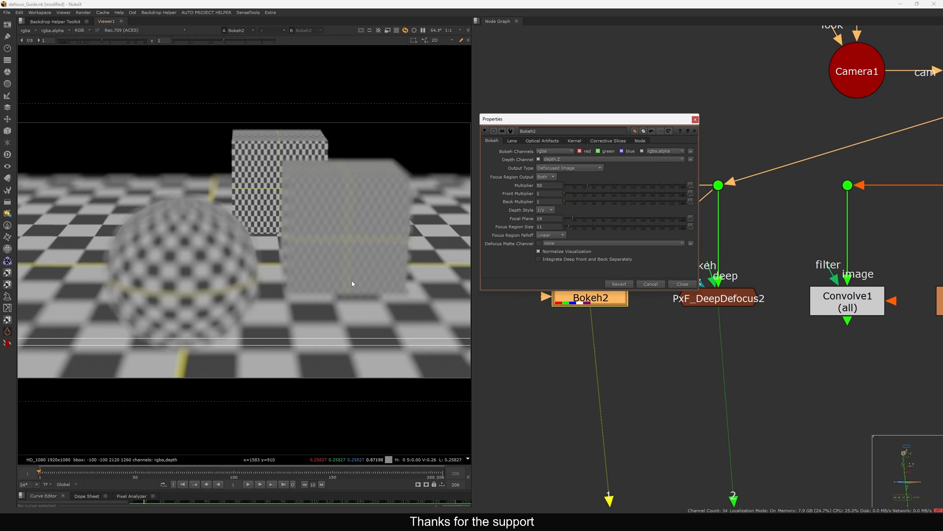
scroll(346, 228, up, 5)
click(555, 259)
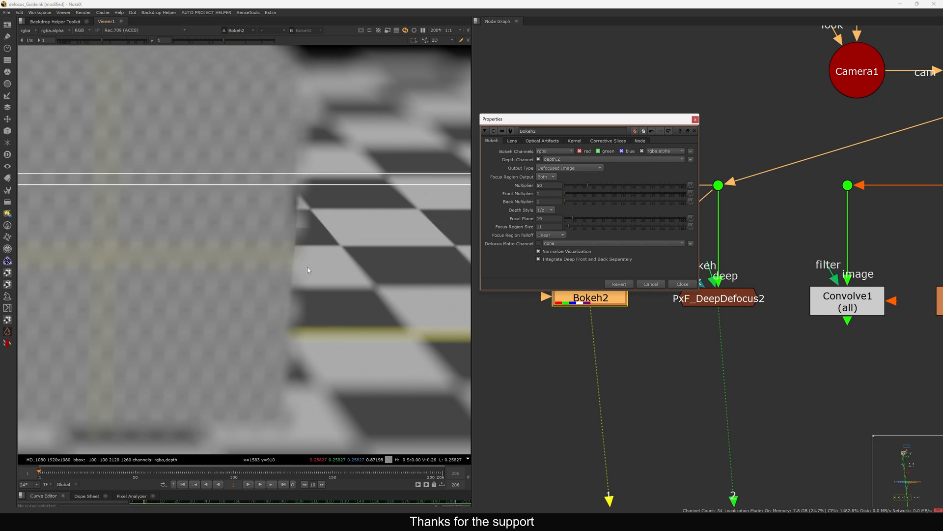
scroll(324, 226, up, 4)
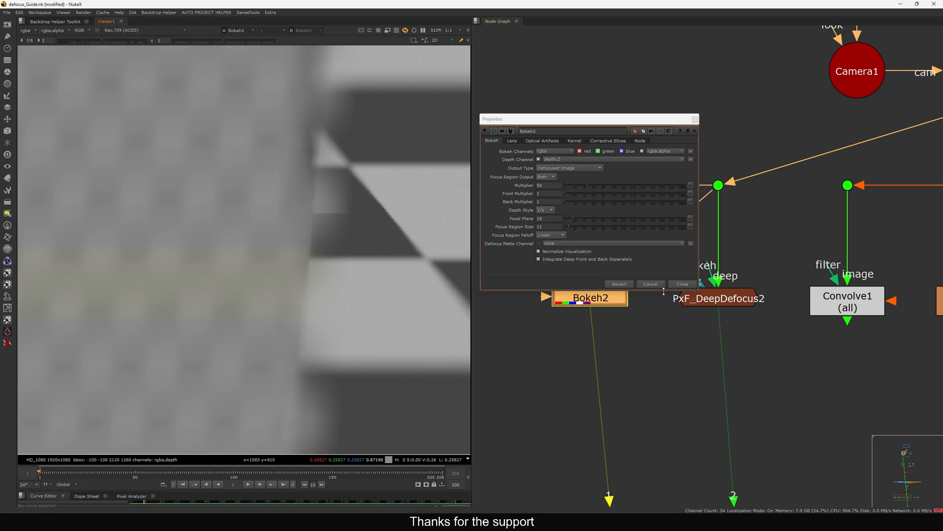
click(682, 284)
Compare the front cube's side edge against the floor between PxF_DeepDefocus2 and the updated Bokeh2, ending on the whole defocused image
drag(587, 299, 583, 299)
click(709, 309)
key(2)
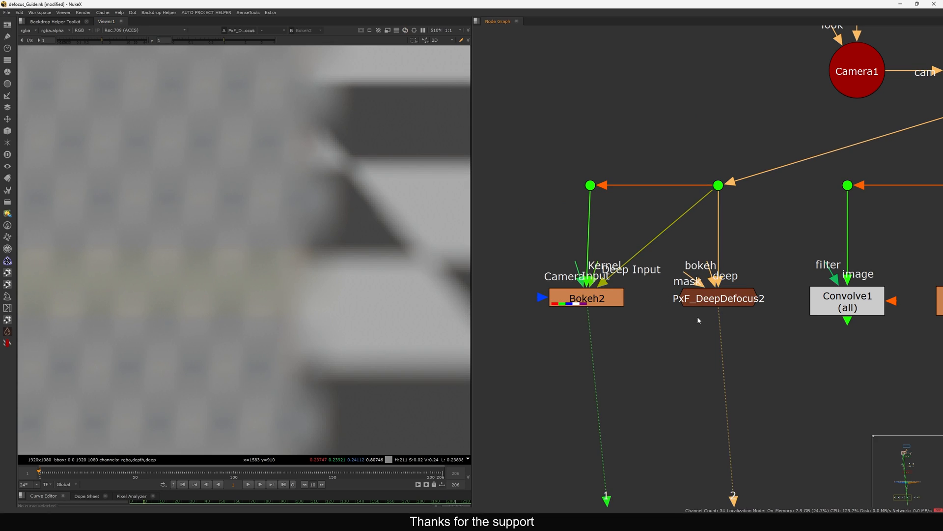
scroll(320, 235, down, 5)
key(1)
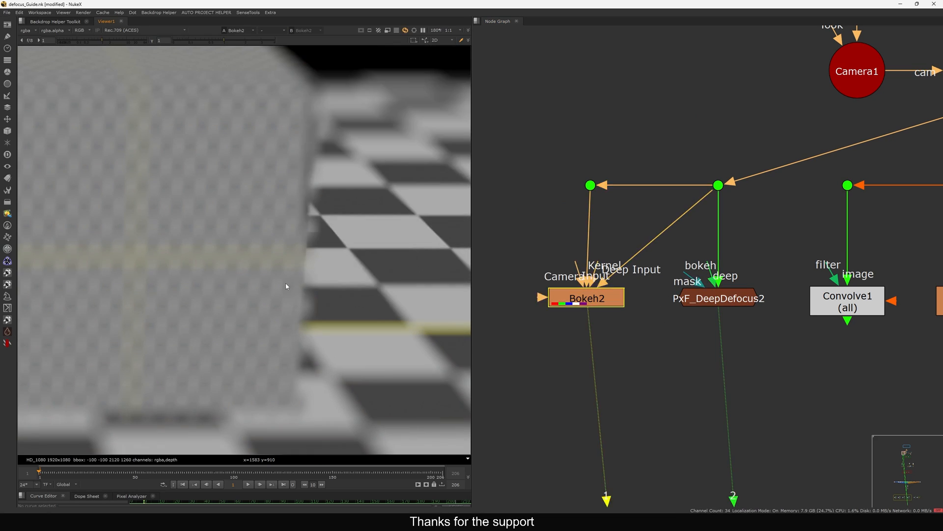
key(2)
key(1)
key(2)
key(f)
Realign the Bokeh2 and PxF_DeepDefocus2 nodes beneath their dots and show the entire node graph
drag(586, 299, 589, 301)
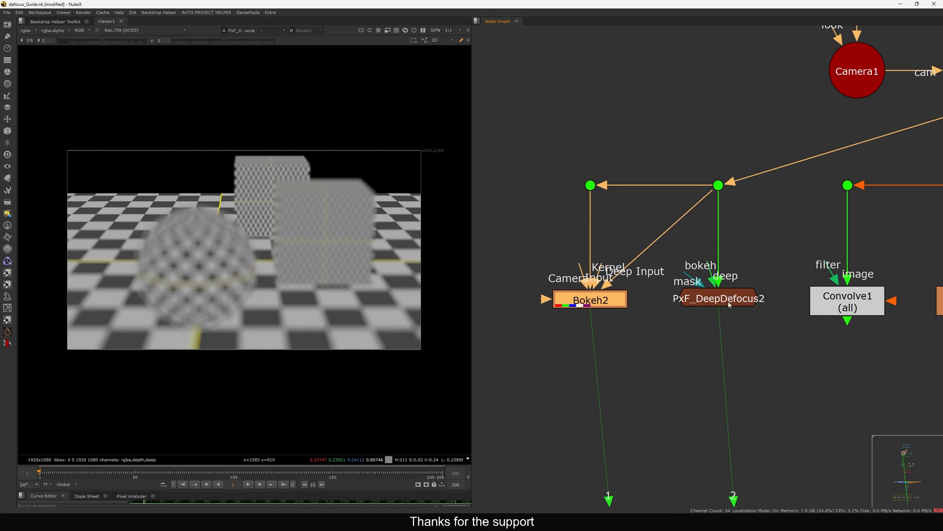
drag(730, 304, 723, 302)
click(669, 362)
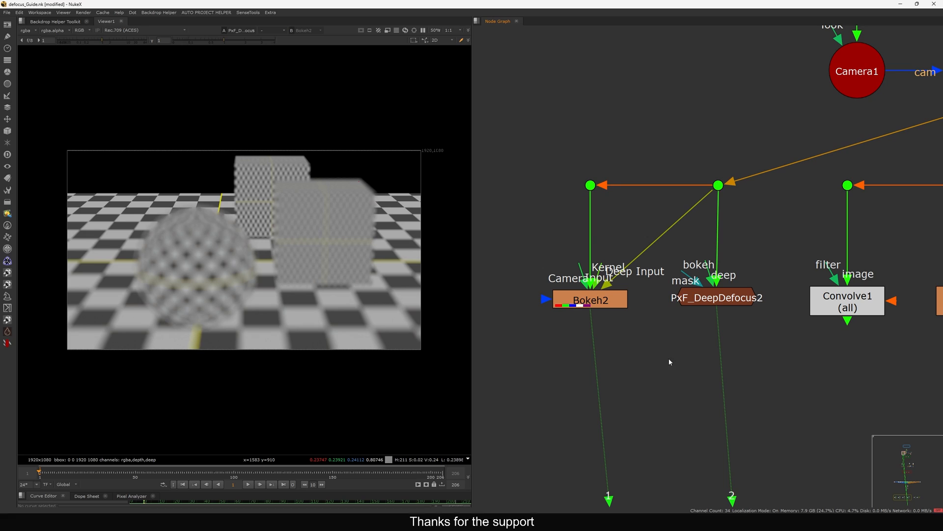
key(f)
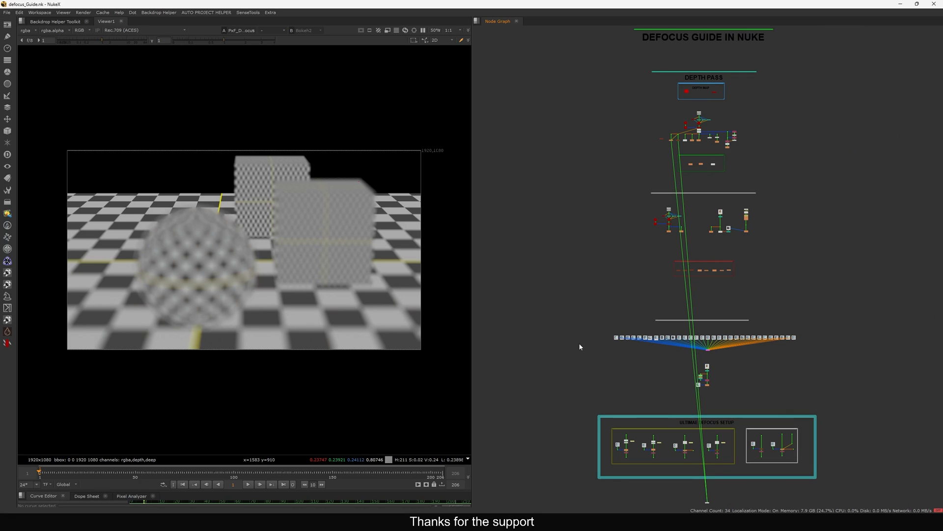